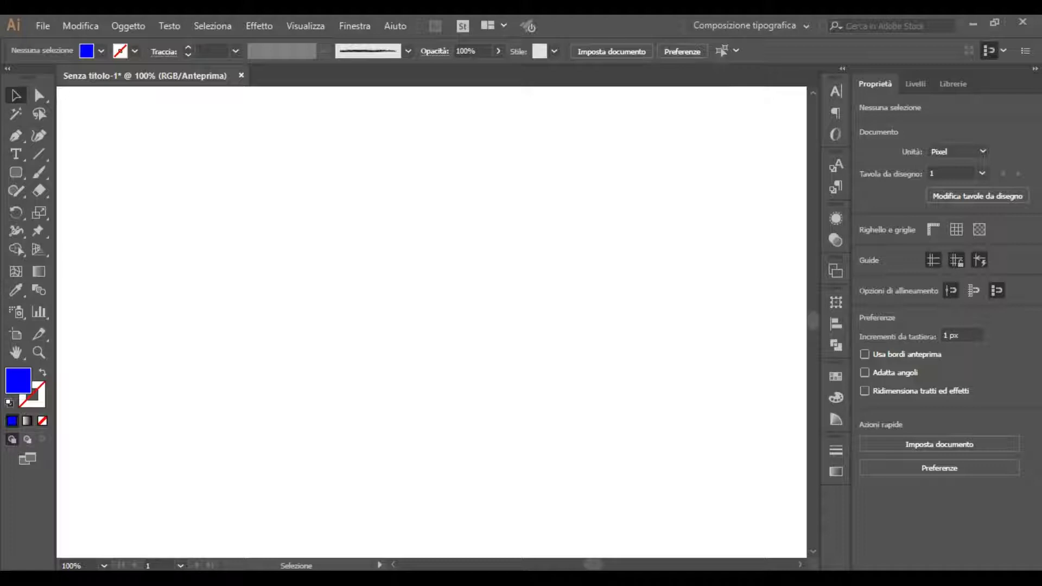
Step: Create an area-type frame reading 'OK !', recenter the view and select all its text
{"action": "key", "text": "t"}
{"action": "mouse_move", "coordinate": [228, 186]}
{"action": "left_mouse_down"}
{"action": "mouse_move", "coordinate": [708, 389]}
{"action": "mouse_move", "coordinate": [711, 413]}
{"action": "left_mouse_up"}
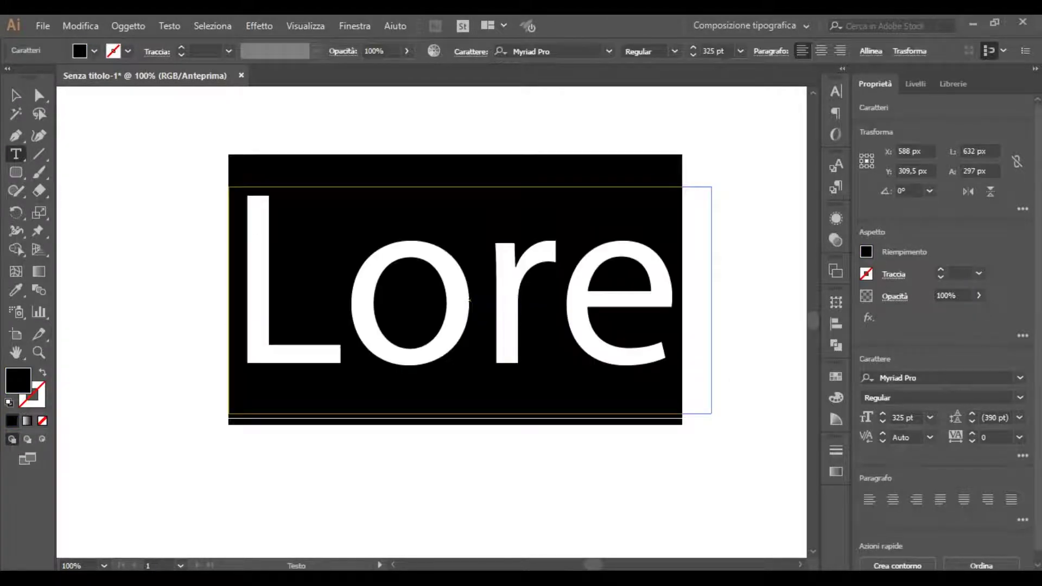
{"action": "type", "text": "OK"}
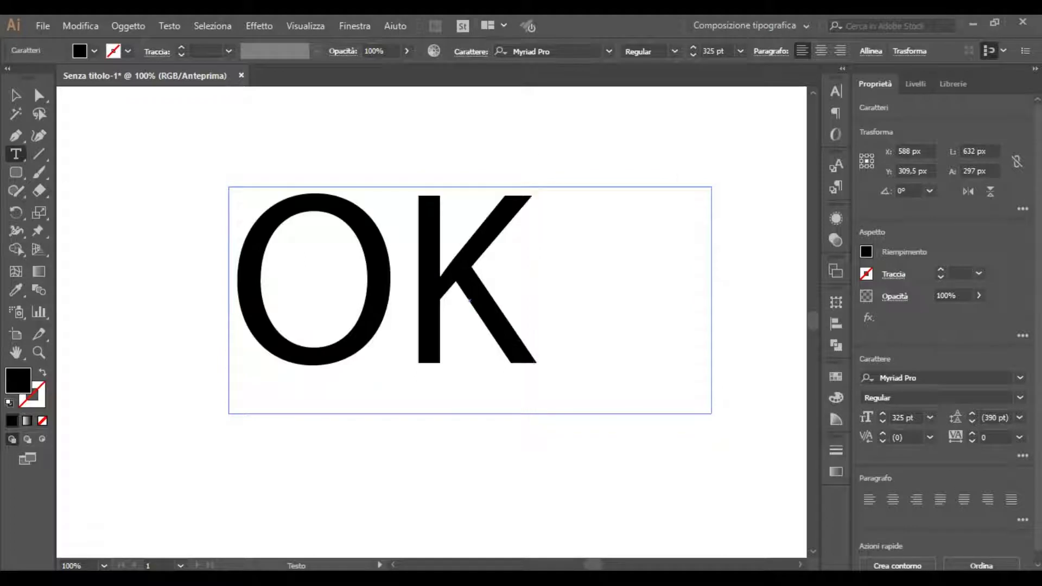
{"action": "type", "text": " !"}
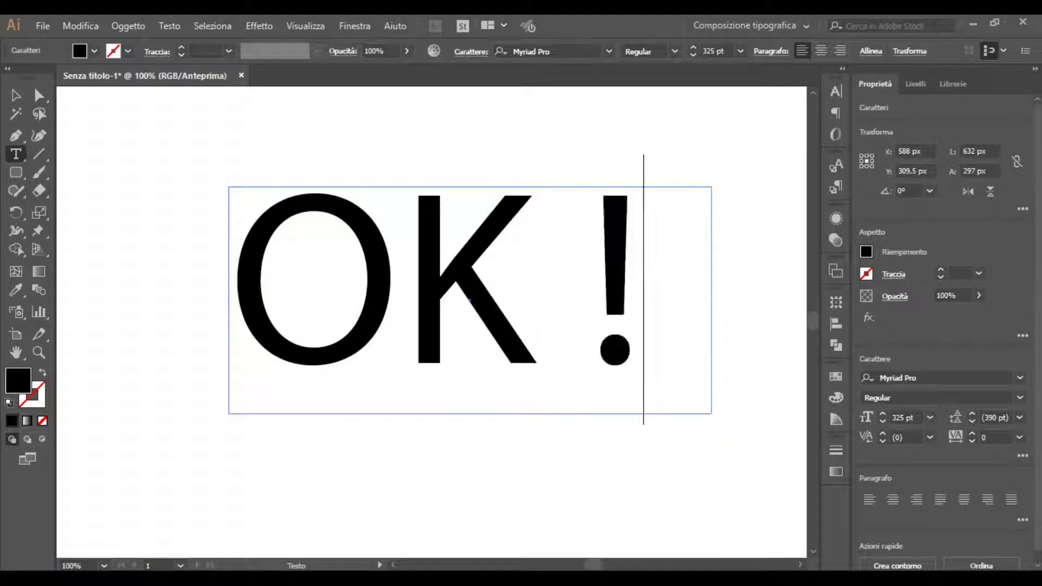
{"action": "scroll", "coordinate": [708, 410], "scroll_direction": "down", "scroll_amount": 1}
{"action": "scroll", "coordinate": [708, 410], "scroll_direction": "down", "scroll_amount": 1}
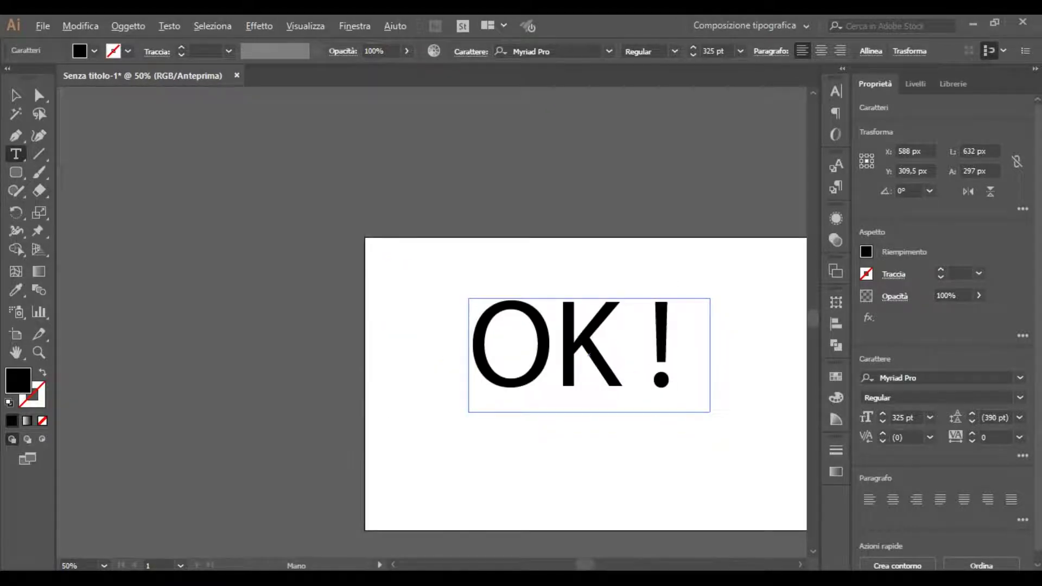
{"action": "left_click_drag", "start_coordinate": [586, 562], "coordinate": [593, 562]}
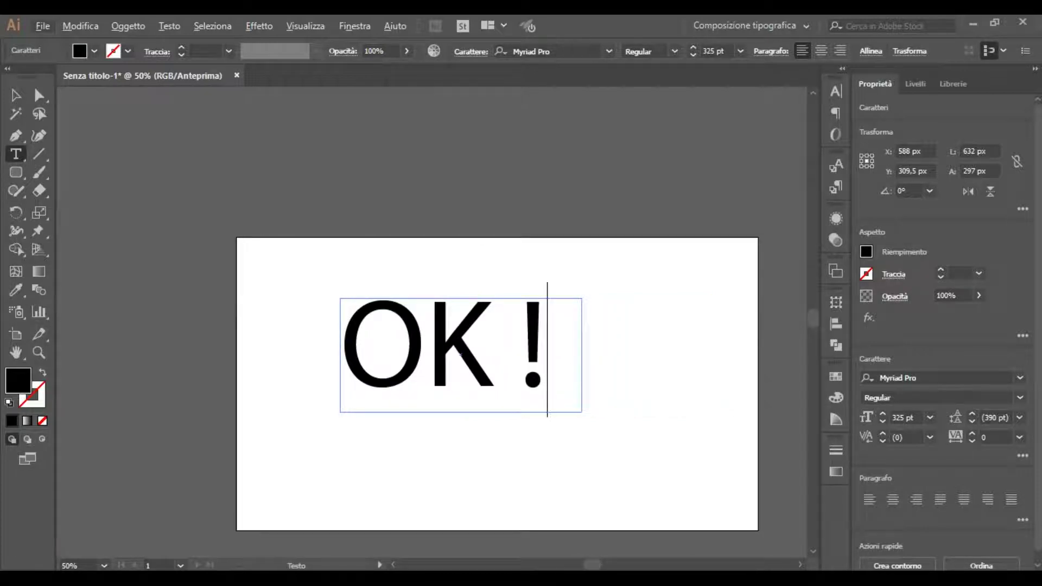
{"action": "key", "text": "ctrl+a"}
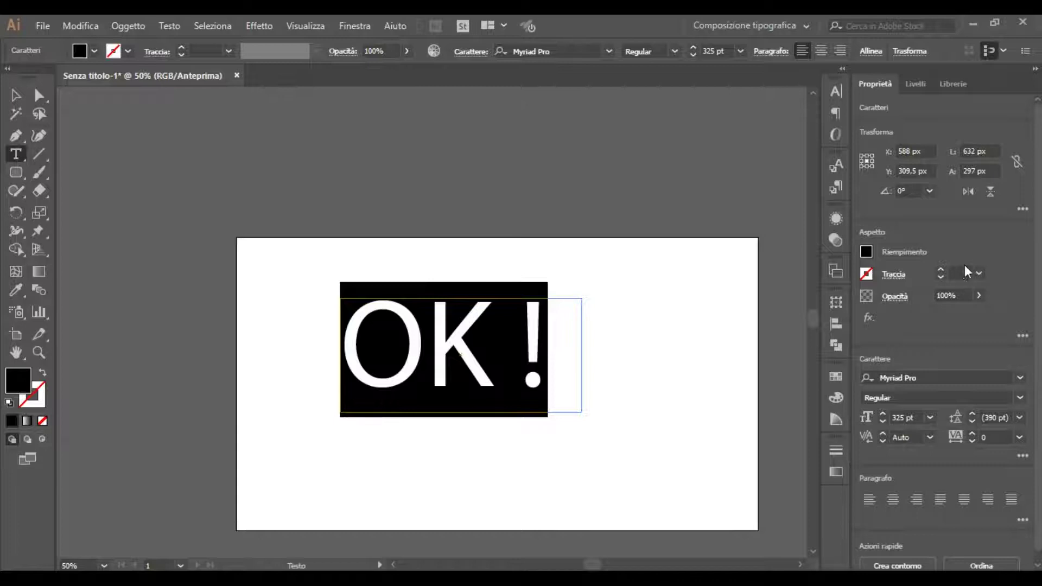
Step: Give the 'OK !' text a black stroke raised to 22 pt weight
{"action": "left_click", "coordinate": [942, 269]}
{"action": "left_click", "coordinate": [942, 269]}
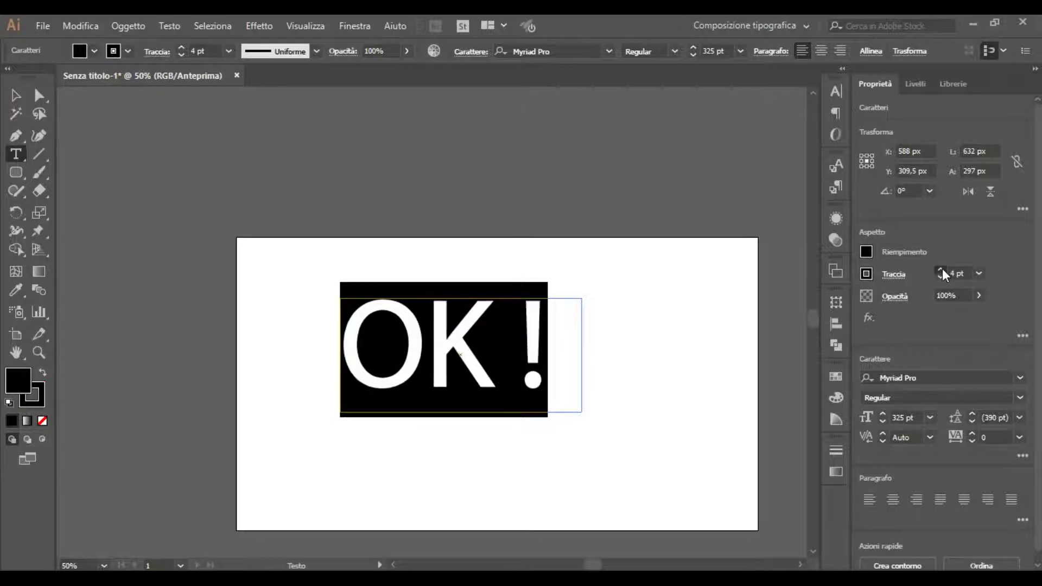
{"action": "left_click", "coordinate": [942, 268]}
{"action": "left_click", "coordinate": [942, 268]}
{"action": "left_click", "coordinate": [942, 268]}
{"action": "left_click", "coordinate": [942, 269]}
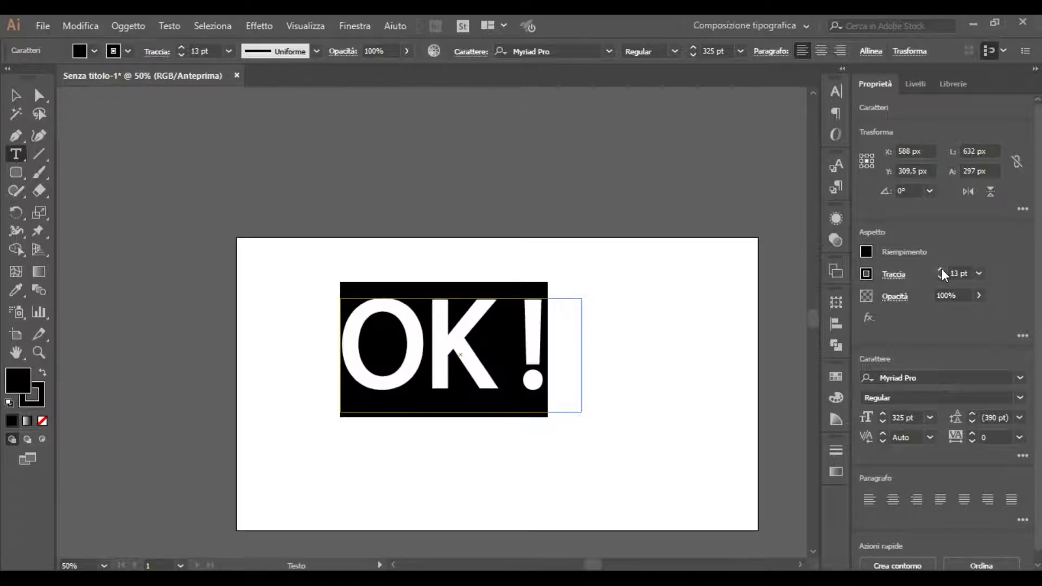
{"action": "left_click", "coordinate": [942, 269]}
{"action": "left_click", "coordinate": [942, 269]}
{"action": "left_click", "coordinate": [942, 269]}
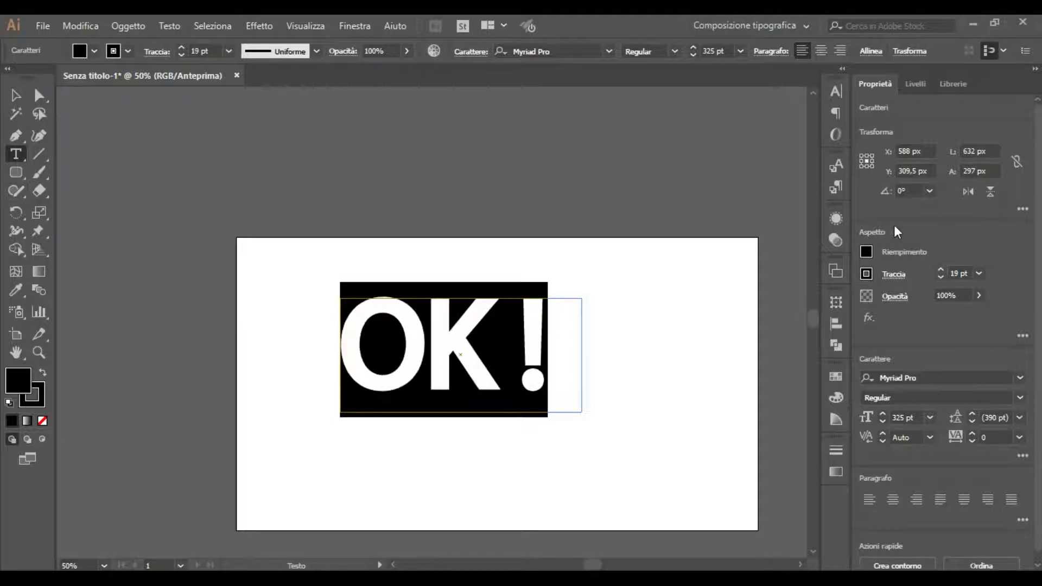
{"action": "left_click", "coordinate": [941, 269]}
{"action": "left_click", "coordinate": [940, 268]}
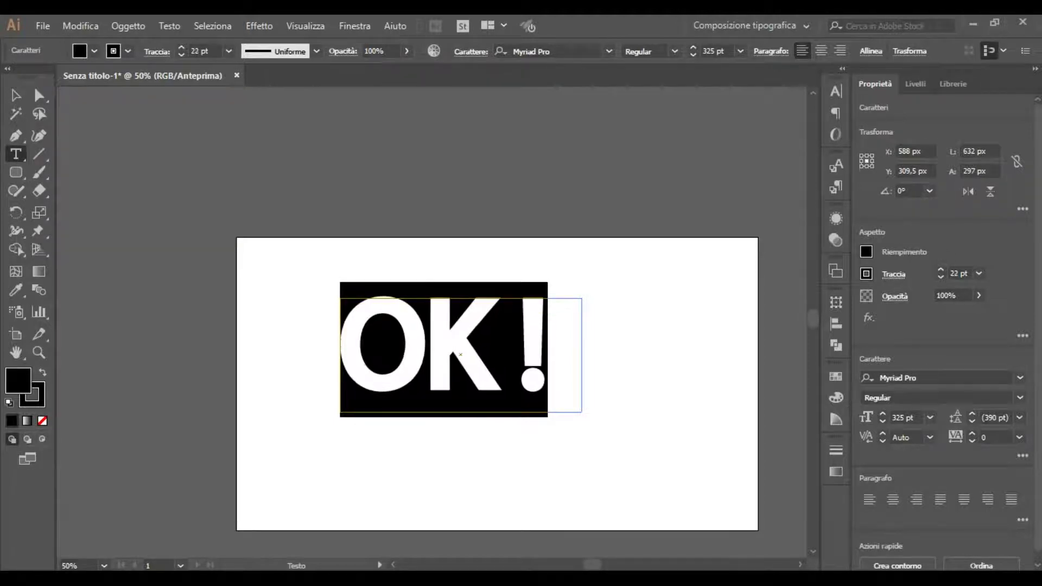
{"action": "left_click", "coordinate": [16, 95]}
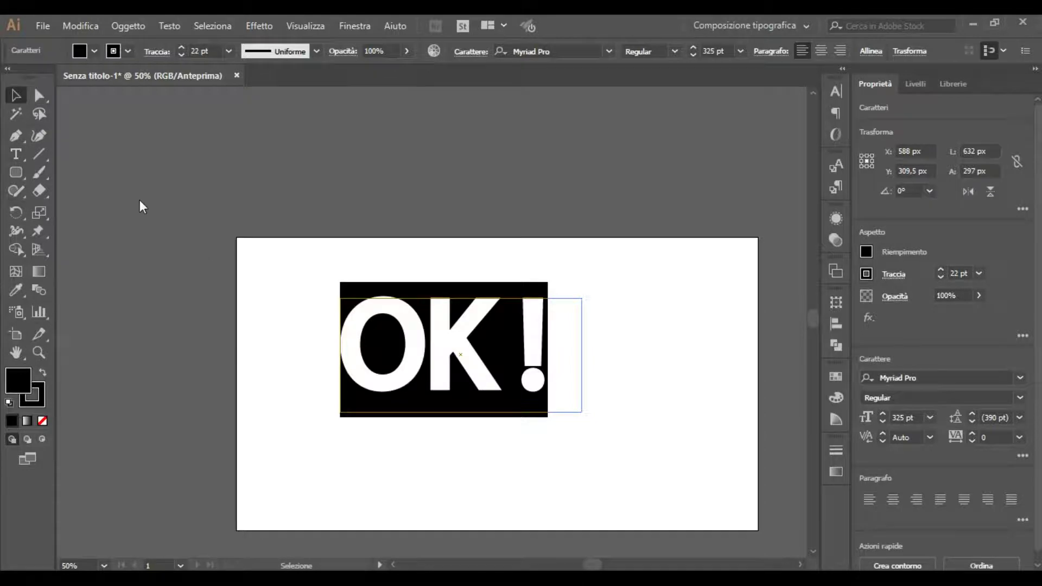
Step: Create outlines from the text and draw a diagonal Pen line from left of the O past the '!'
{"action": "right_click", "coordinate": [367, 173]}
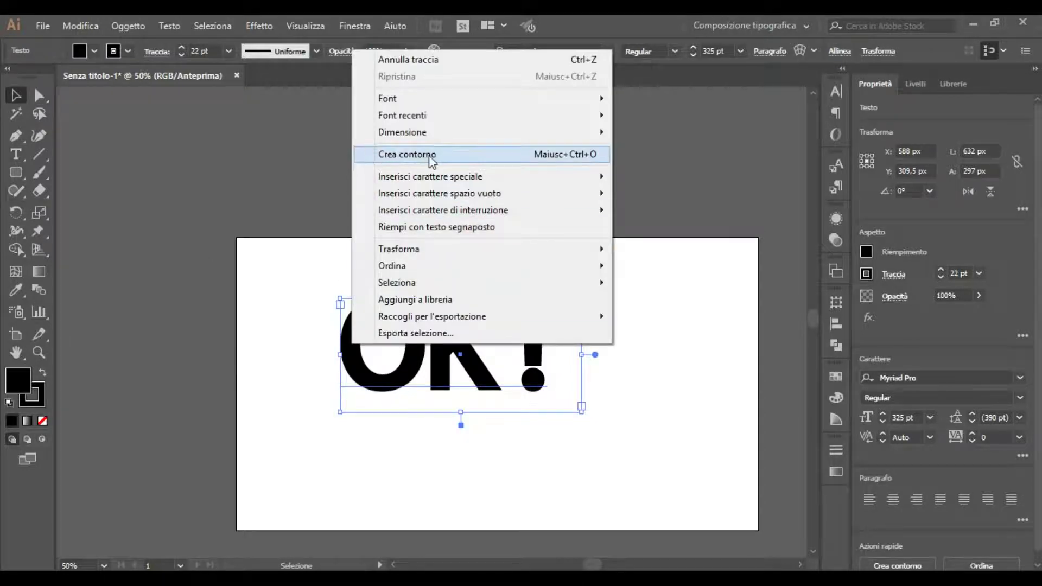
{"action": "left_click", "coordinate": [430, 155]}
{"action": "left_click", "coordinate": [13, 137]}
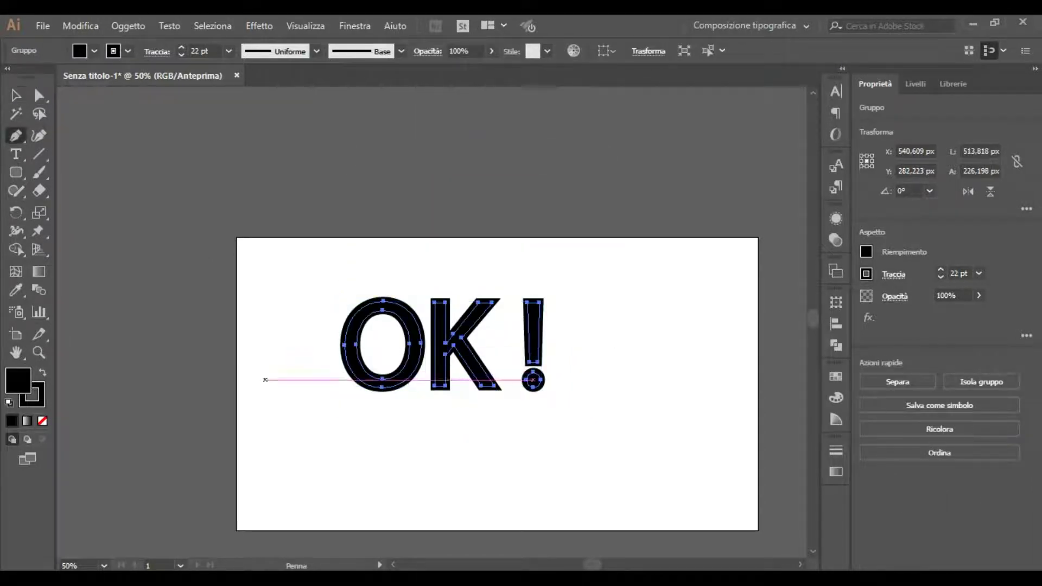
{"action": "left_click", "coordinate": [322, 379]}
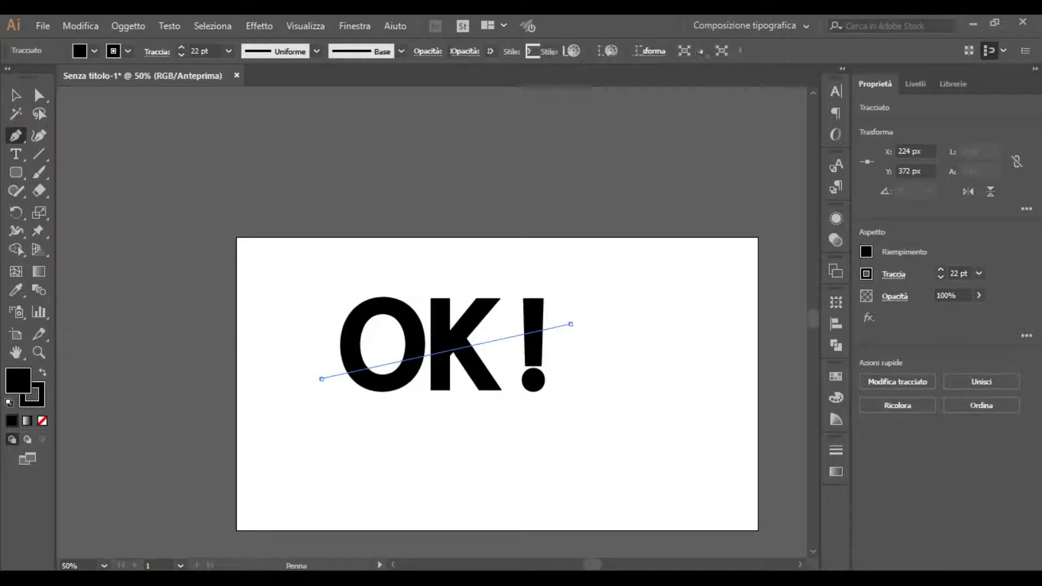
{"action": "left_click", "coordinate": [570, 324]}
{"action": "key", "text": "v"}
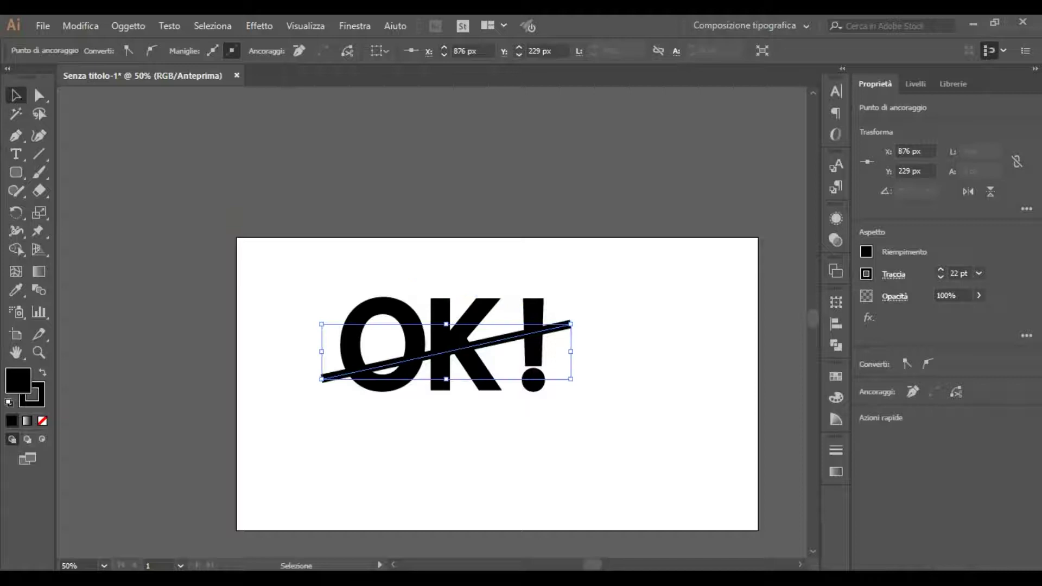
Step: Reduce the diagonal line's stroke weight to 3 pt
{"action": "left_click", "coordinate": [943, 278]}
{"action": "left_click", "coordinate": [942, 277]}
{"action": "left_click", "coordinate": [943, 278]}
{"action": "left_click", "coordinate": [942, 278]}
{"action": "left_click", "coordinate": [943, 278]}
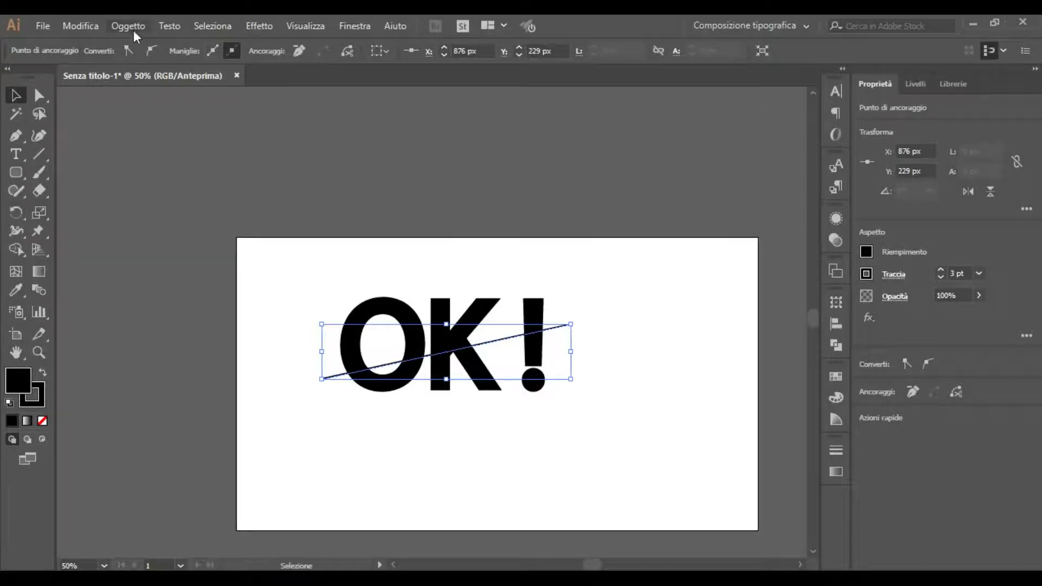
Step: Expand the 3 pt line's fill and stroke into a filled shape via Object > Expand
{"action": "left_click", "coordinate": [128, 26]}
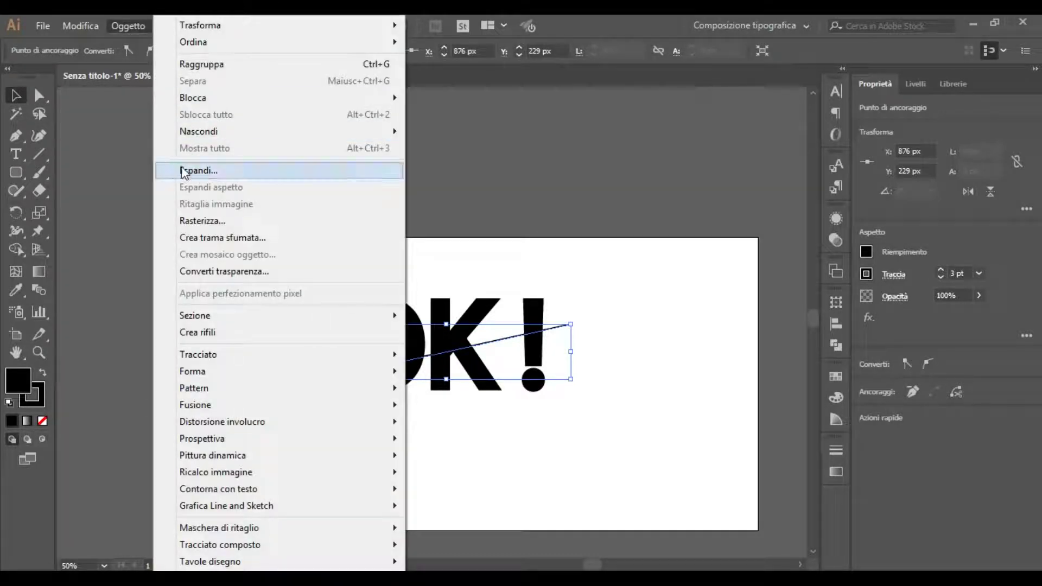
{"action": "left_click", "coordinate": [197, 171]}
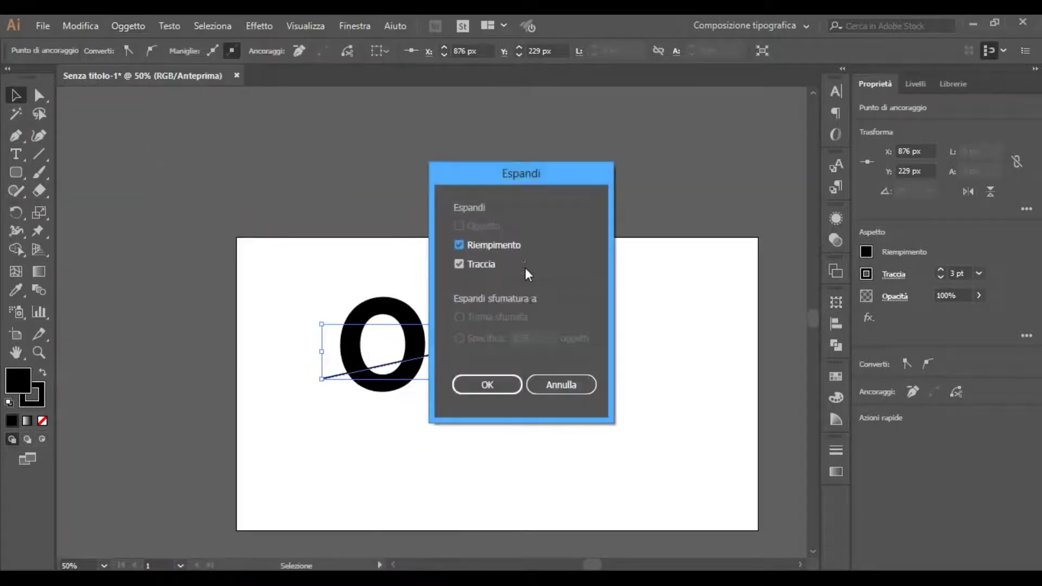
{"action": "left_click", "coordinate": [494, 389]}
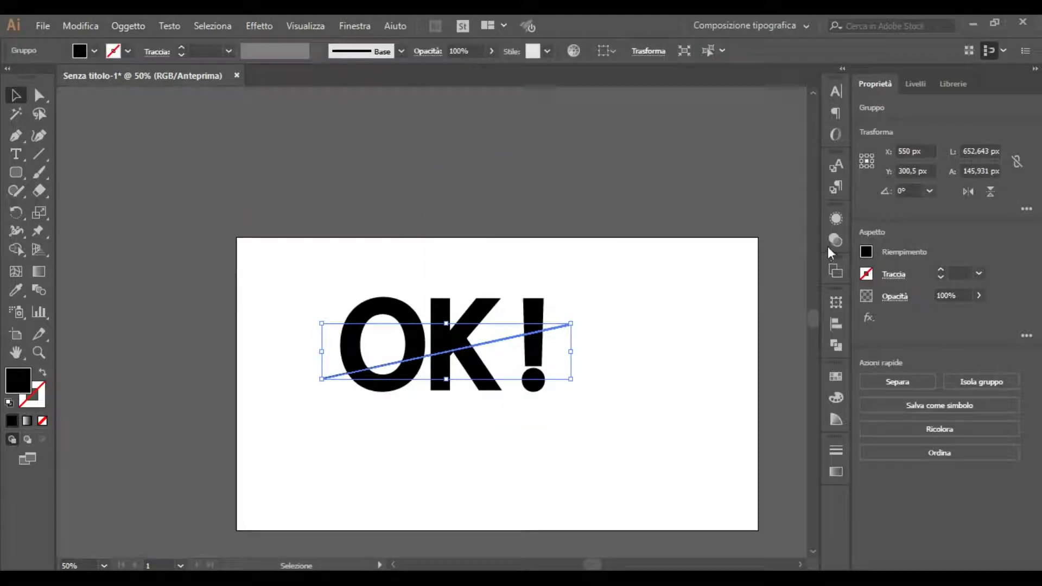
Step: Divide the outlined letters along the diagonal line with Pathfinder Divide
{"action": "left_click", "coordinate": [837, 346]}
{"action": "left_click", "coordinate": [657, 335]}
{"action": "left_click_drag", "start_coordinate": [305, 277], "coordinate": [578, 420]}
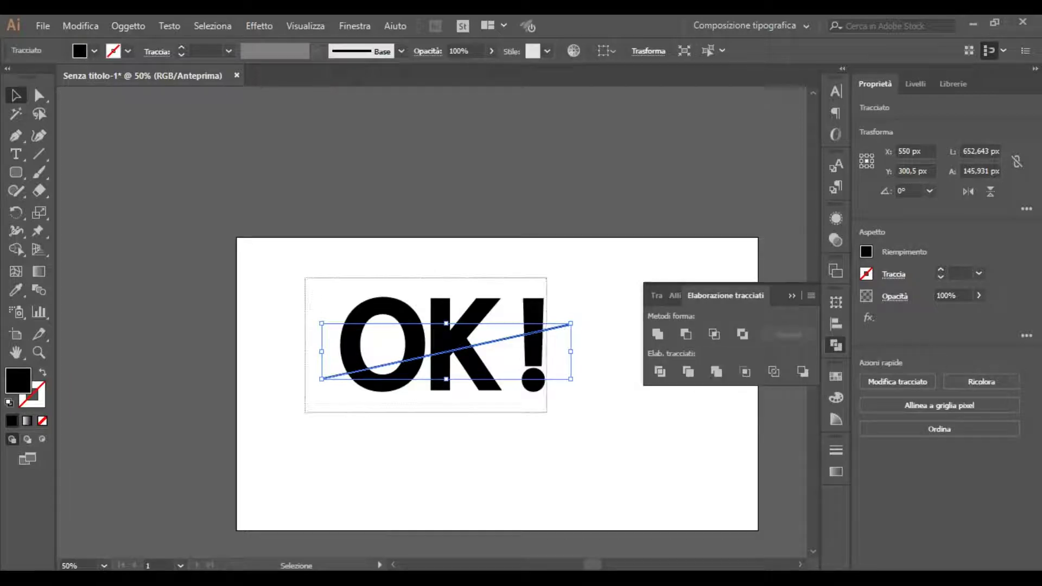
{"action": "left_click", "coordinate": [688, 373]}
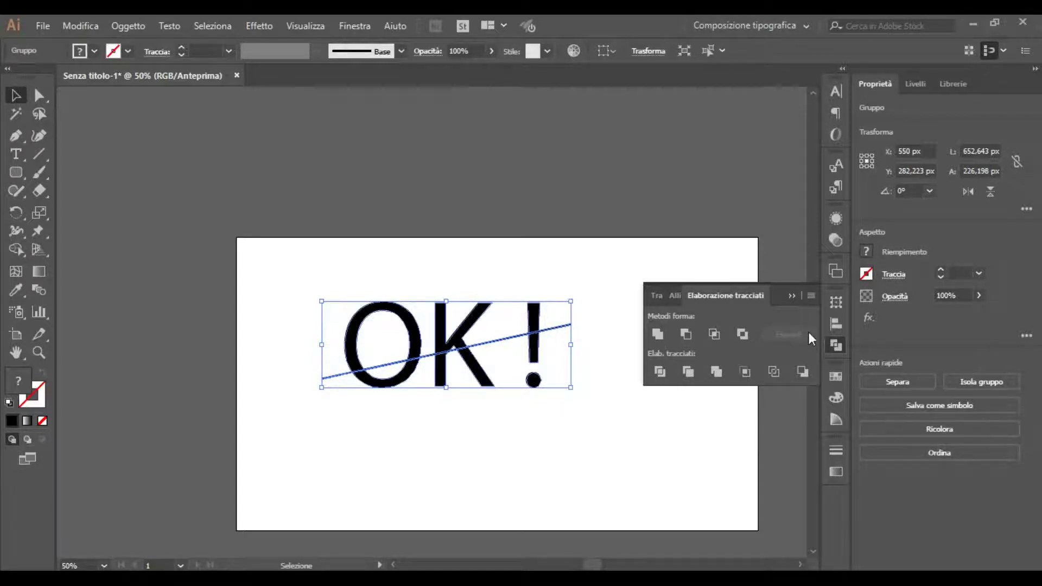
{"action": "left_click", "coordinate": [792, 295]}
Step: Delete the leftover line piece and ungroup the divided letter pieces
{"action": "key", "text": "a"}
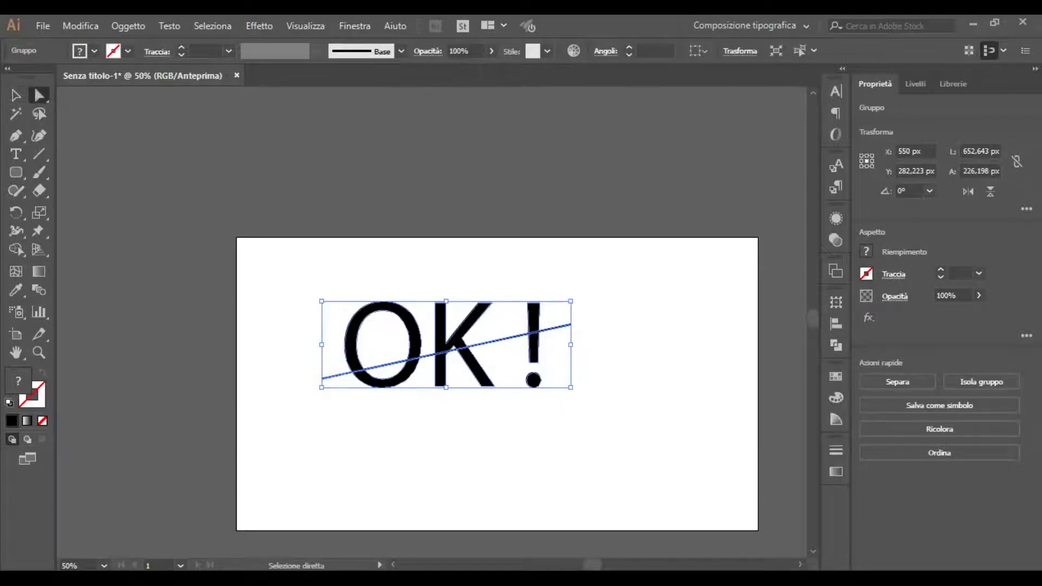
{"action": "key", "text": "ctrl+shift+a"}
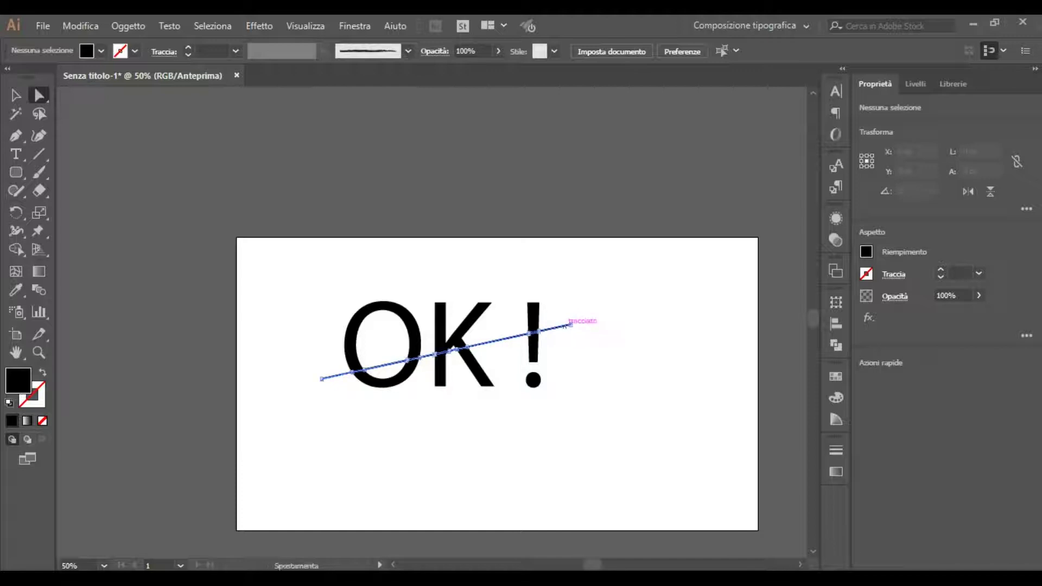
{"action": "left_click", "coordinate": [565, 325]}
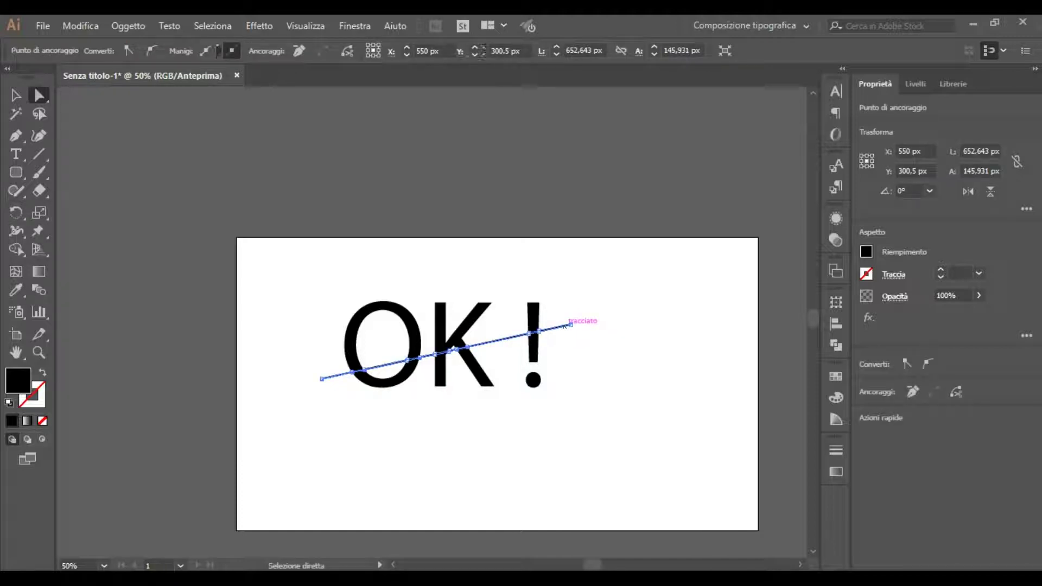
{"action": "key", "text": "Delete"}
{"action": "mouse_move", "coordinate": [300, 280]}
{"action": "left_mouse_down"}
{"action": "mouse_move", "coordinate": [384, 348]}
{"action": "mouse_move", "coordinate": [586, 416]}
{"action": "left_mouse_up"}
{"action": "right_click", "coordinate": [406, 318]}
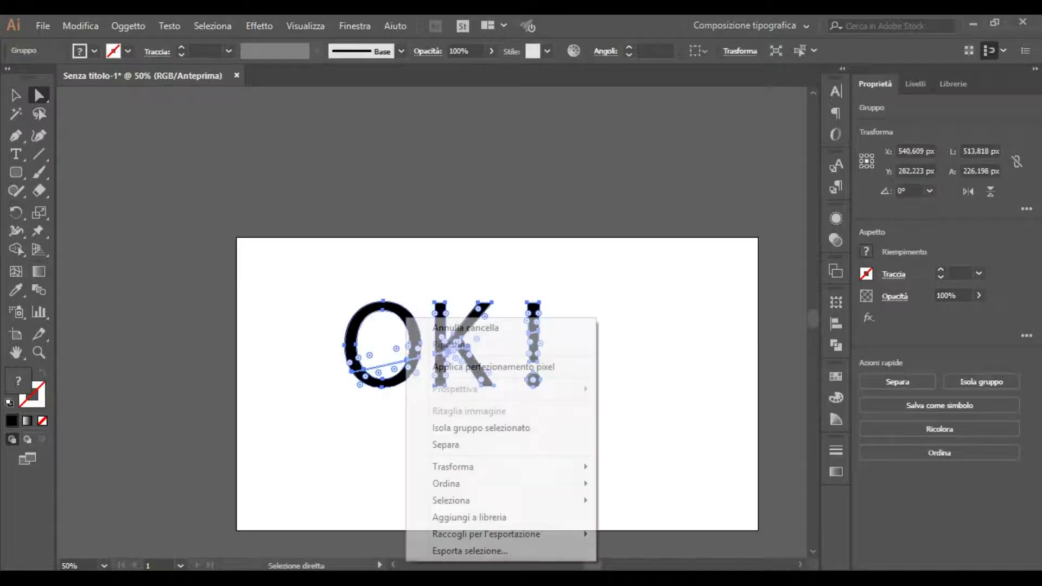
{"action": "left_click", "coordinate": [477, 445]}
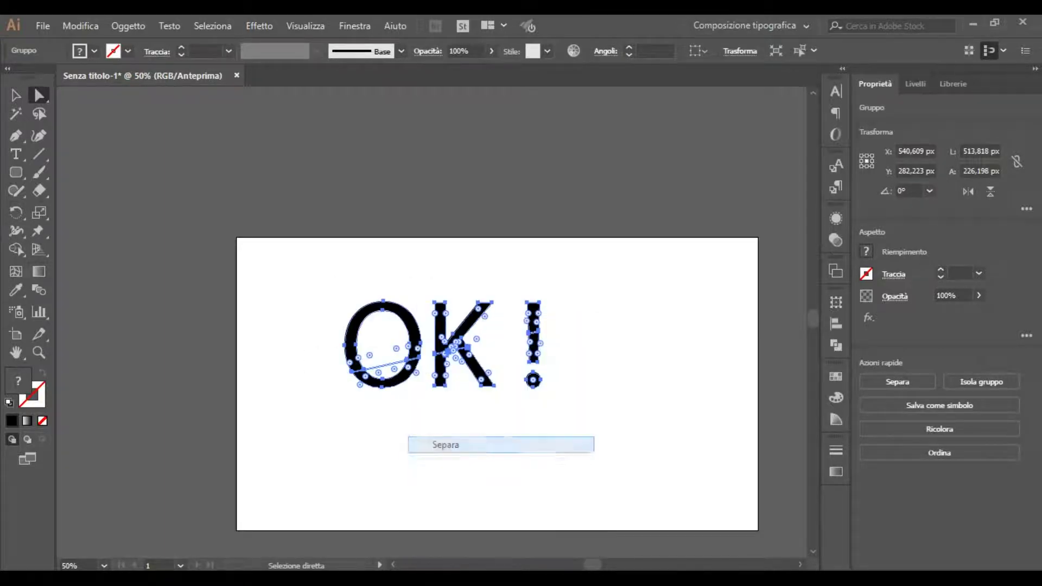
{"action": "left_click", "coordinate": [16, 95]}
Step: Select the lower O, K and '!' pieces and nudge them down and left
{"action": "key", "text": "ctrl+shift+a"}
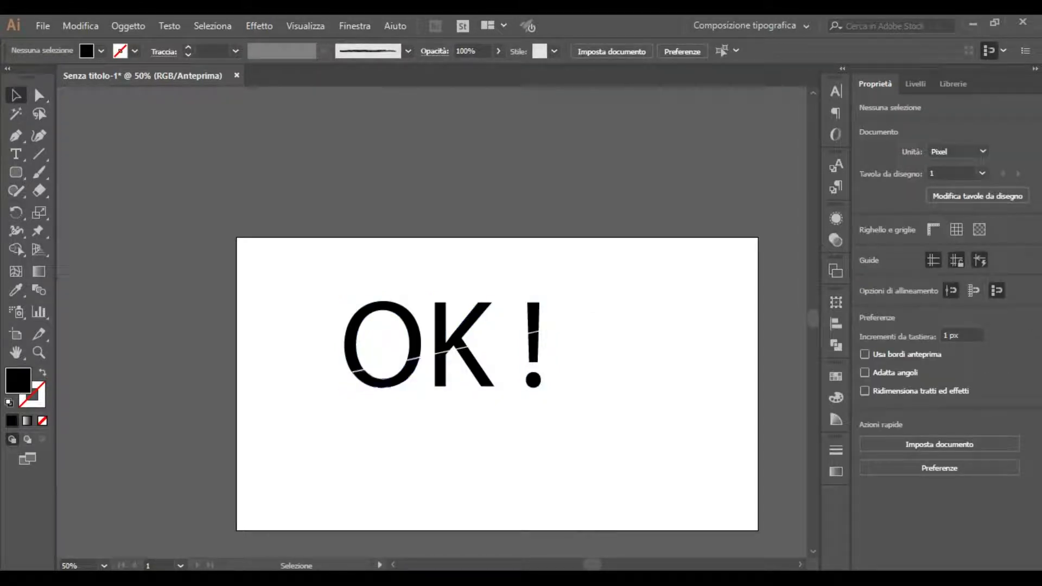
{"action": "left_click", "coordinate": [412, 380], "text": "shift"}
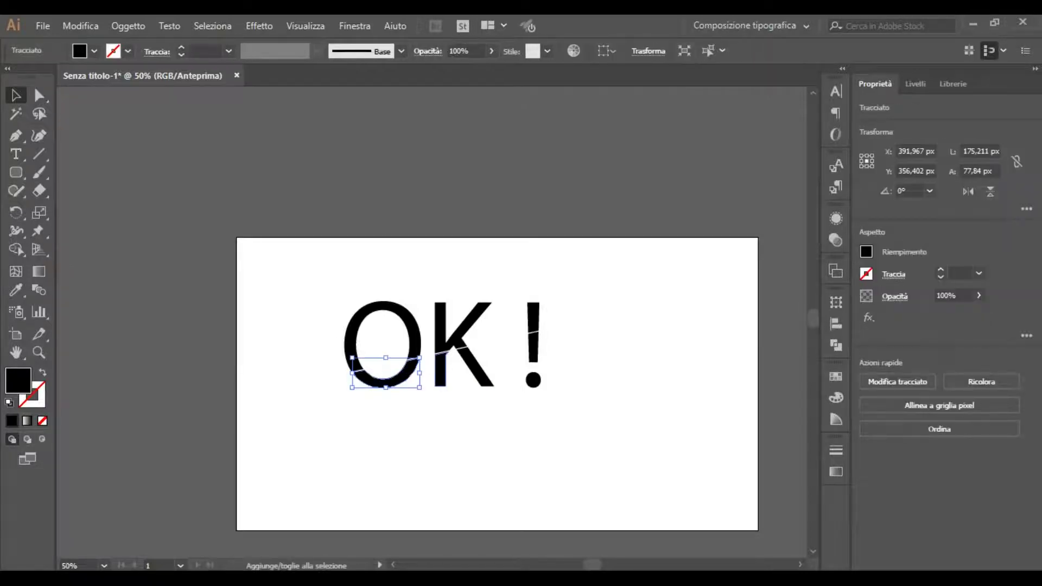
{"action": "left_click", "coordinate": [483, 368], "text": "shift"}
{"action": "left_click", "coordinate": [534, 350], "text": "shift"}
{"action": "left_click", "coordinate": [472, 347], "text": "shift"}
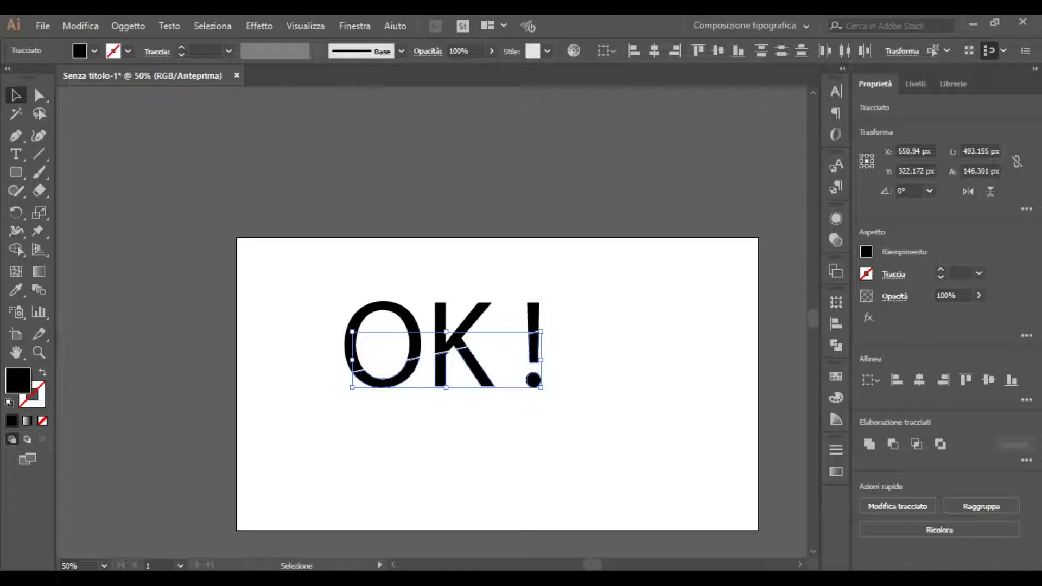
{"action": "key", "text": "Down"}
{"action": "key", "text": "Down"}
{"action": "key", "text": "Down"}
{"action": "key", "text": "Down"}
{"action": "key", "text": "Down"}
{"action": "key", "text": "Down"}
{"action": "key", "text": "Down"}
{"action": "key", "text": "Left"}
{"action": "key", "text": "Left"}
{"action": "key", "text": "Left"}
{"action": "key", "text": "Left"}
{"action": "key", "text": "Left"}
{"action": "key", "text": "Left"}
{"action": "key", "text": "Left"}
{"action": "key", "text": "Left"}
{"action": "key", "text": "Down"}
{"action": "key", "text": "Down"}
{"action": "key", "text": "Down"}
{"action": "key", "text": "Down"}
{"action": "key", "text": "Down"}
{"action": "key", "text": "Down"}
{"action": "key", "text": "Down"}
{"action": "key", "text": "Left"}
{"action": "key", "text": "Left"}
{"action": "key", "text": "Left"}
{"action": "key", "text": "Left"}
{"action": "key", "text": "Left"}
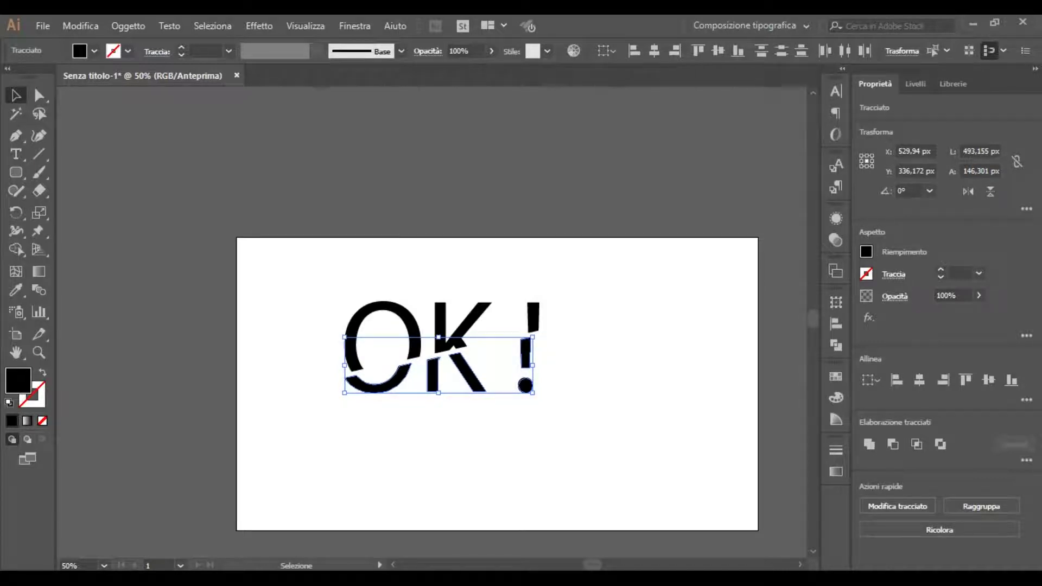
{"action": "key", "text": "Down"}
{"action": "key", "text": "ctrl+shift+a"}
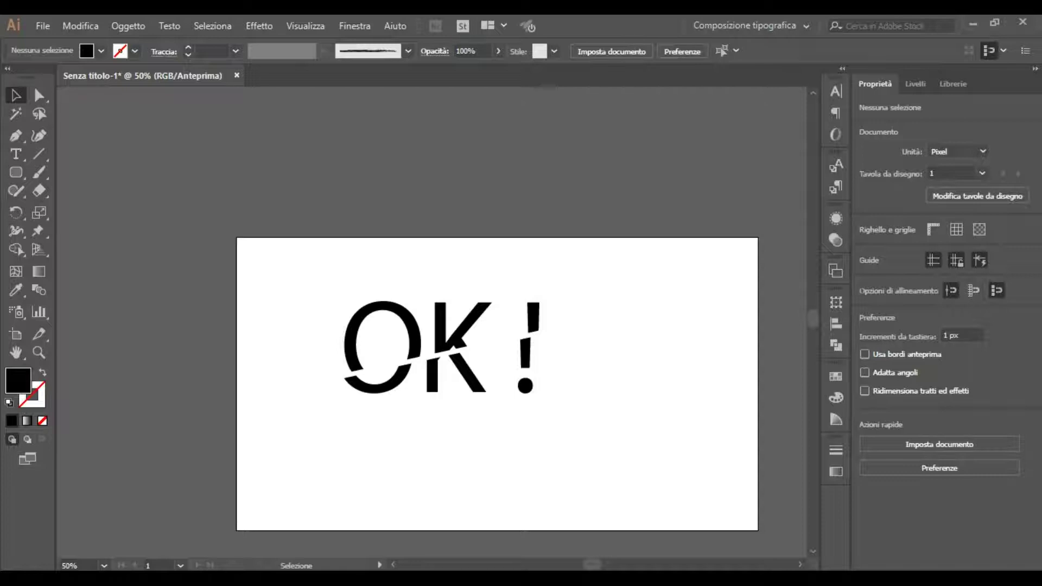
Step: Delete the stray leftover paths inside the O, keeping its upper part
{"action": "left_click", "coordinate": [390, 327]}
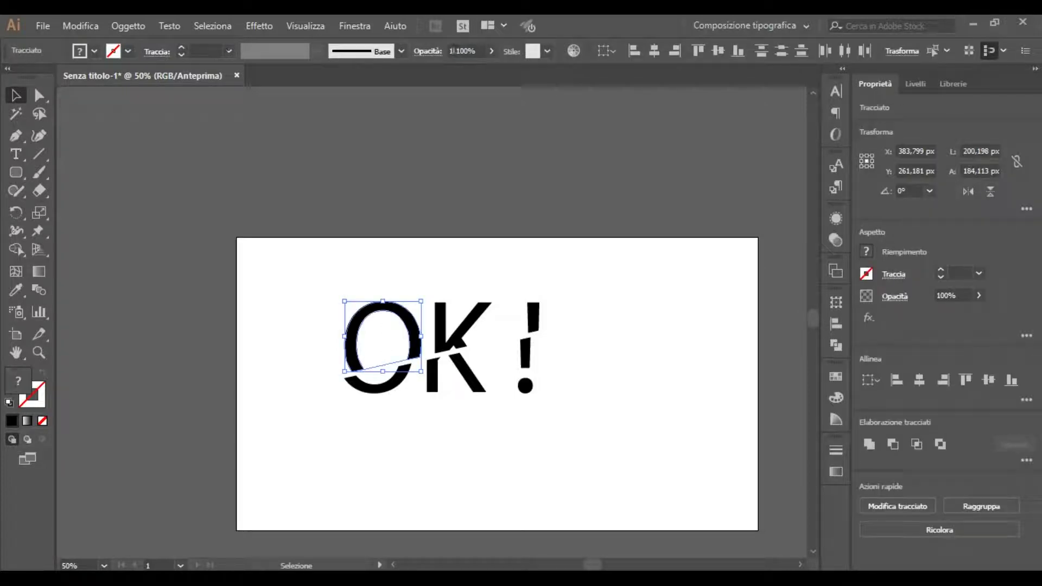
{"action": "key", "text": "Delete"}
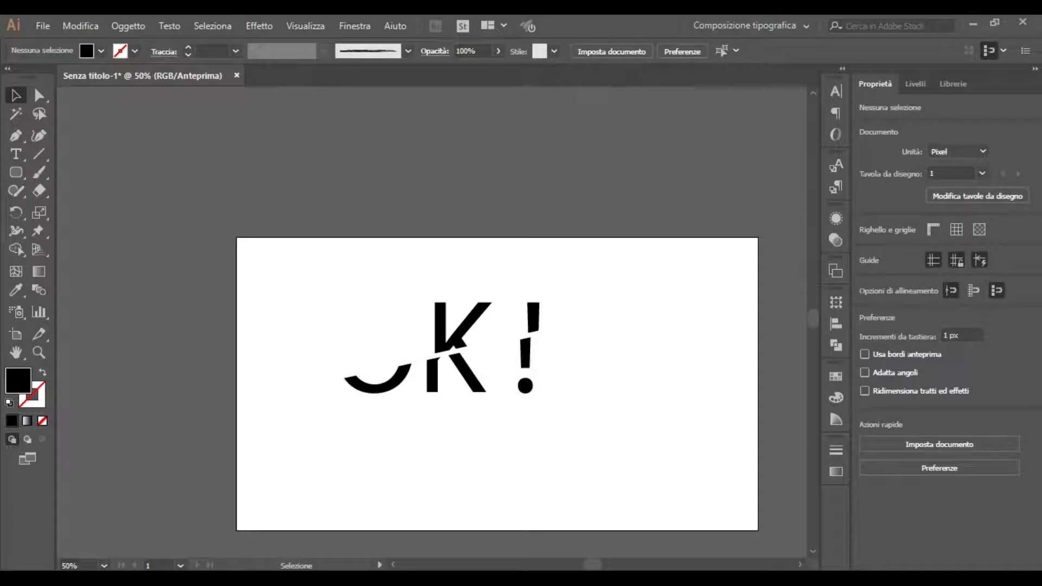
{"action": "key", "text": "ctrl+z"}
{"action": "key", "text": "ctrl+shift+a"}
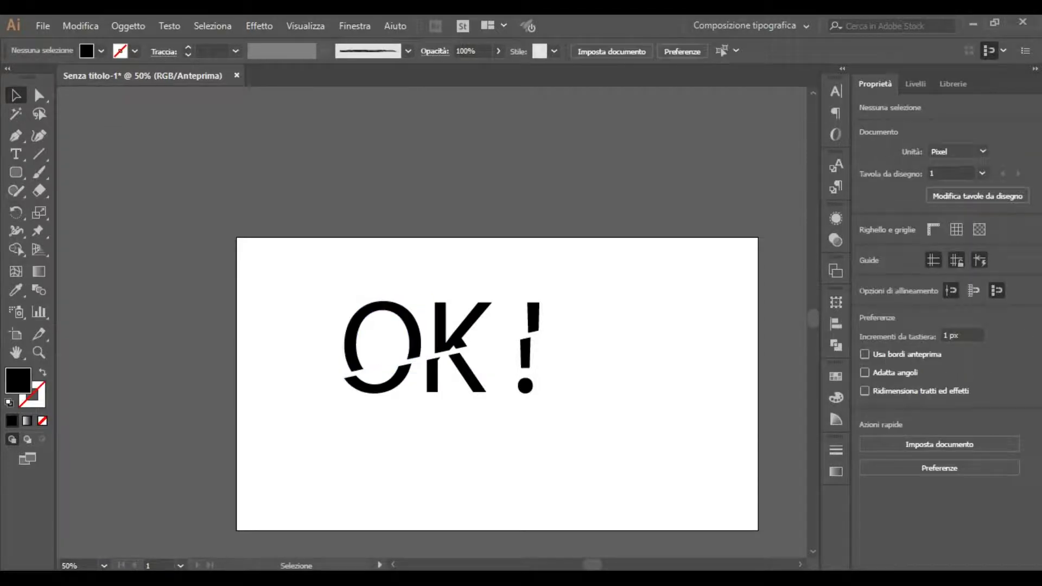
{"action": "left_click", "coordinate": [383, 378]}
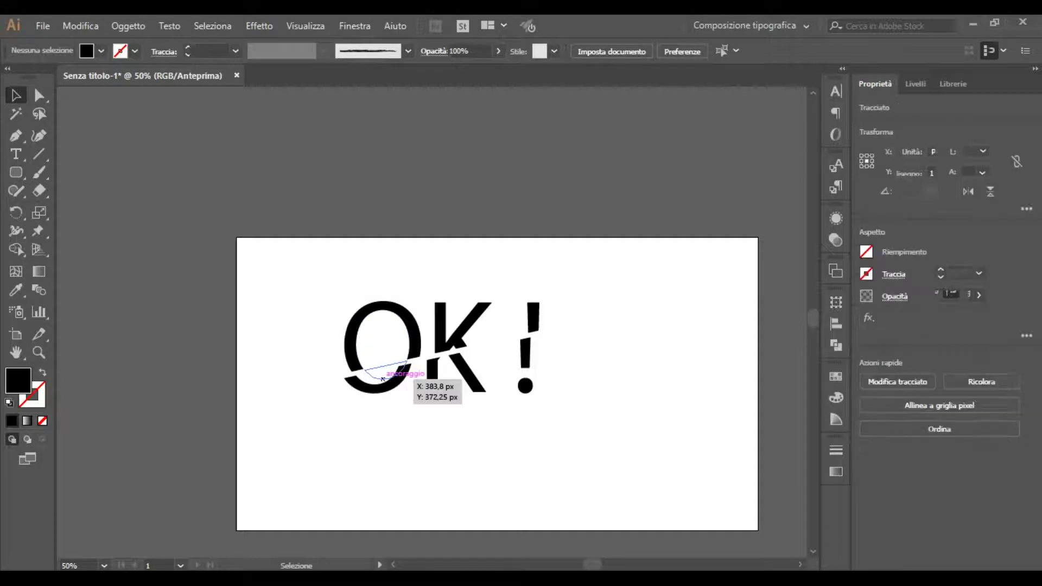
{"action": "key", "text": "Delete"}
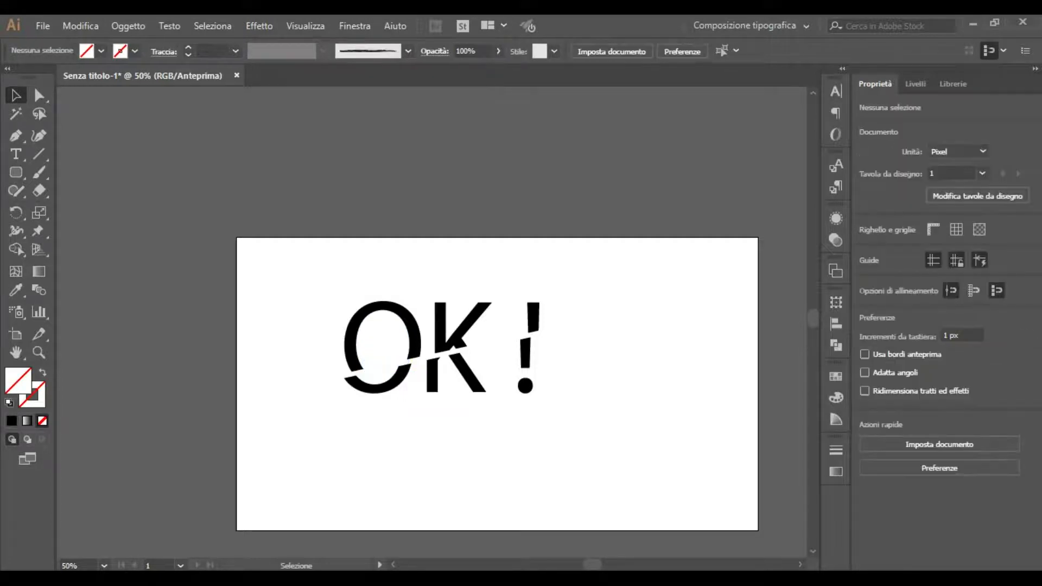
{"action": "left_click", "coordinate": [368, 368]}
{"action": "key", "text": "Delete"}
Step: Group all the sliced OK! pieces together
{"action": "left_click_drag", "start_coordinate": [318, 295], "coordinate": [559, 432]}
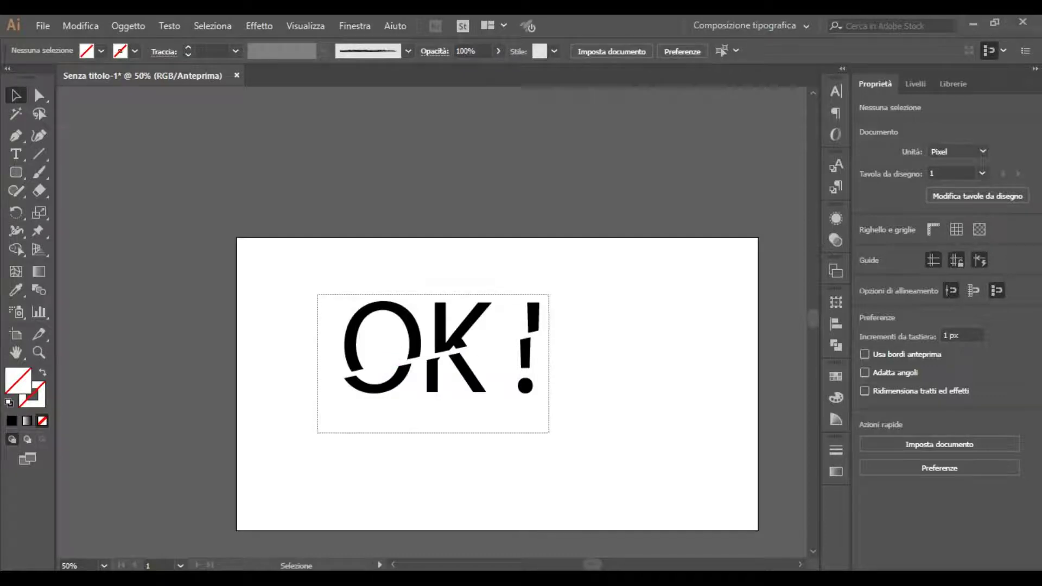
{"action": "right_click", "coordinate": [413, 330]}
{"action": "mouse_move", "coordinate": [453, 252]}
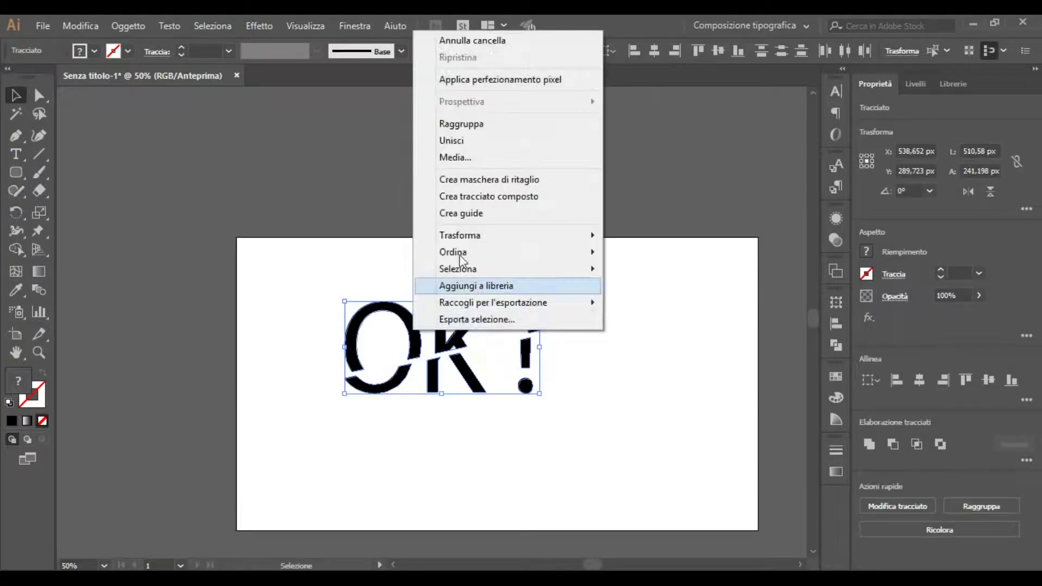
{"action": "left_click", "coordinate": [461, 124]}
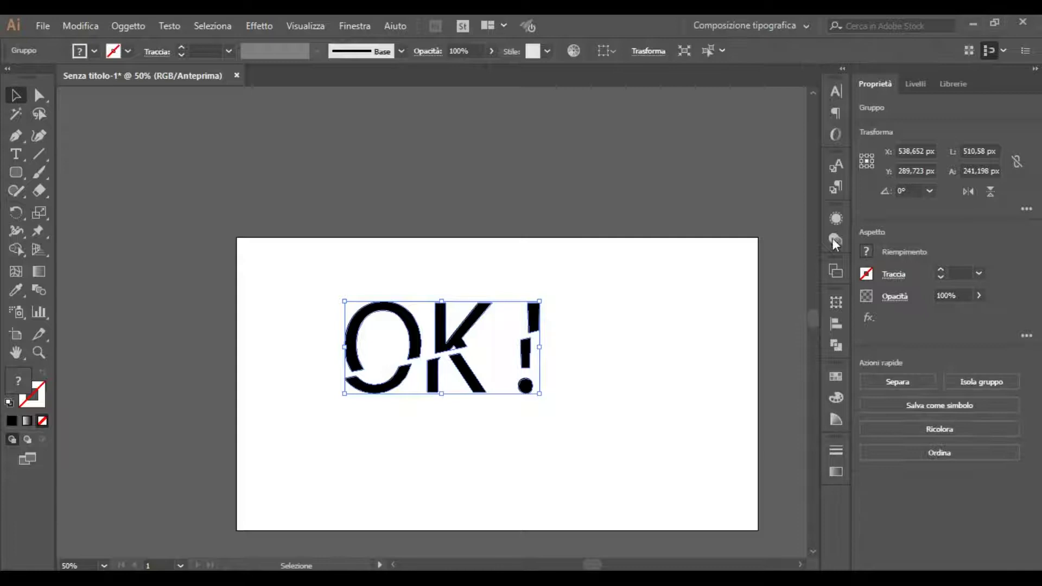
Step: Target the group's Contents in the Appearance panel and open the fx effects list
{"action": "left_click", "coordinate": [840, 218]}
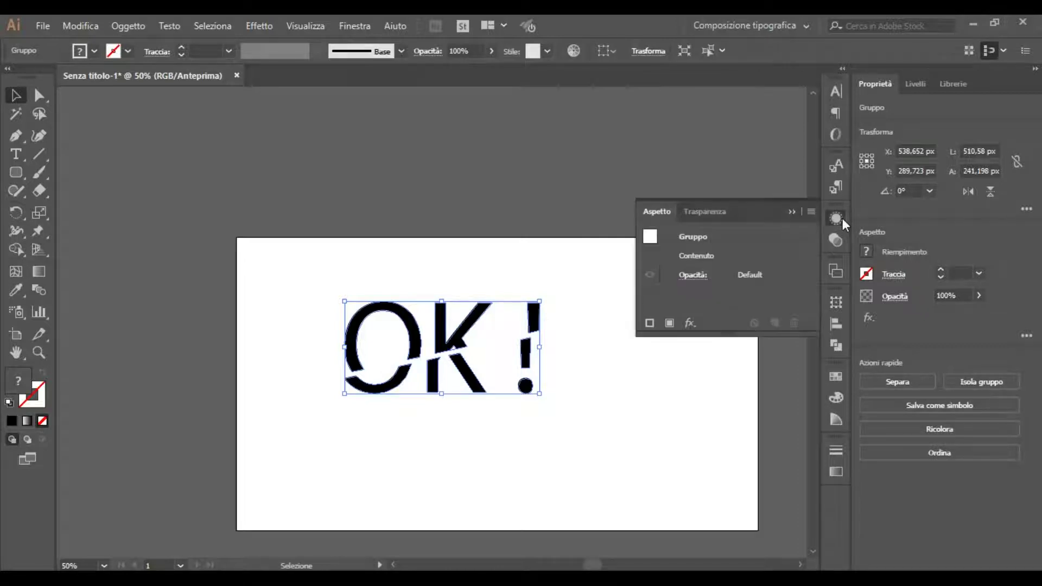
{"action": "left_click", "coordinate": [717, 255]}
{"action": "left_click", "coordinate": [694, 328]}
{"action": "mouse_move", "coordinate": [732, 218]}
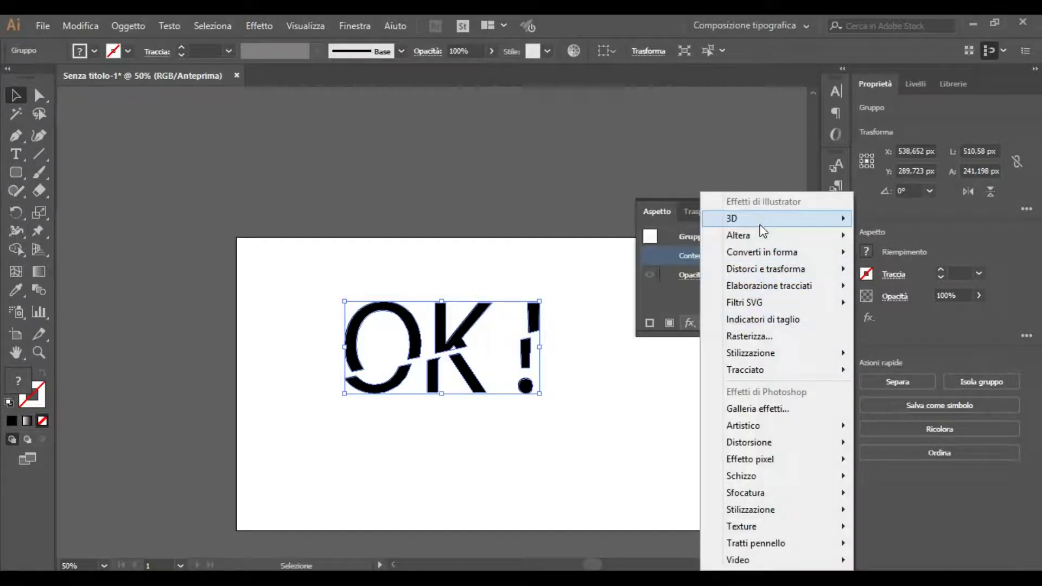
Step: Apply Extrude & Bevel at 50 pt depth, rotated to 19°, -27° and 0°
{"action": "left_click", "coordinate": [868, 220]}
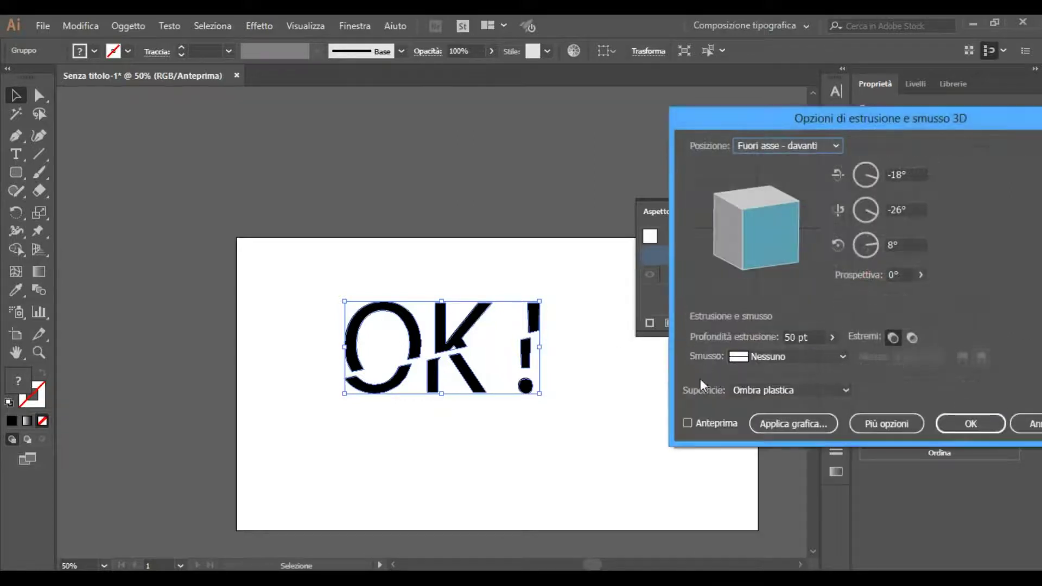
{"action": "left_click", "coordinate": [687, 422]}
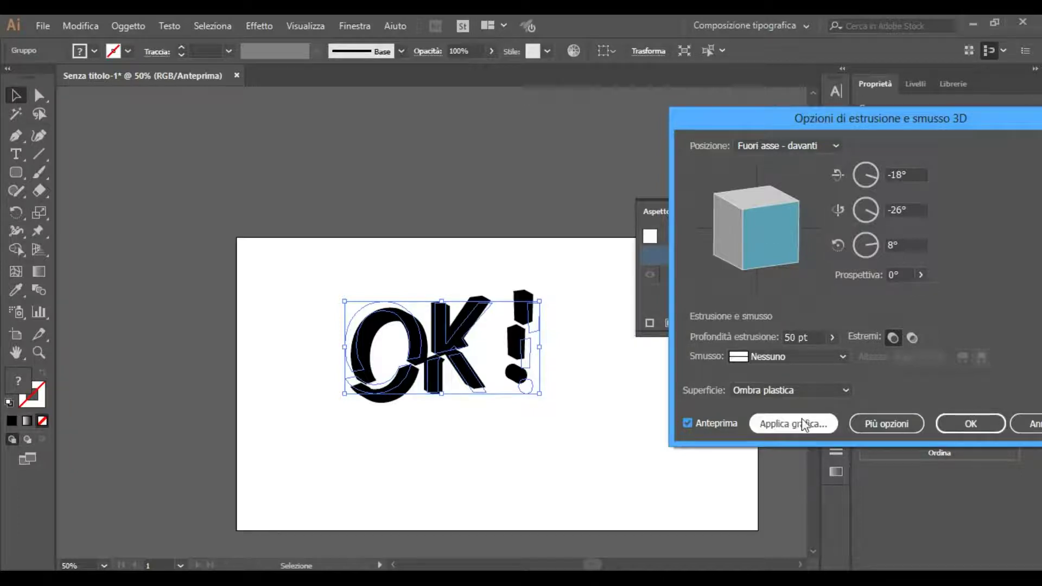
{"action": "left_click_drag", "start_coordinate": [756, 233], "coordinate": [771, 223]}
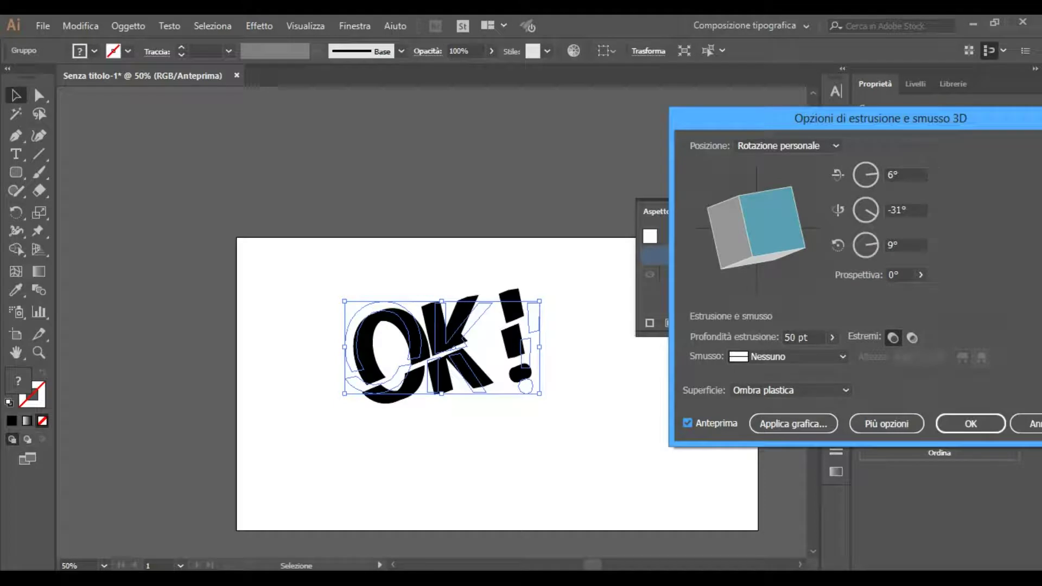
{"action": "left_click_drag", "start_coordinate": [757, 228], "coordinate": [760, 232]}
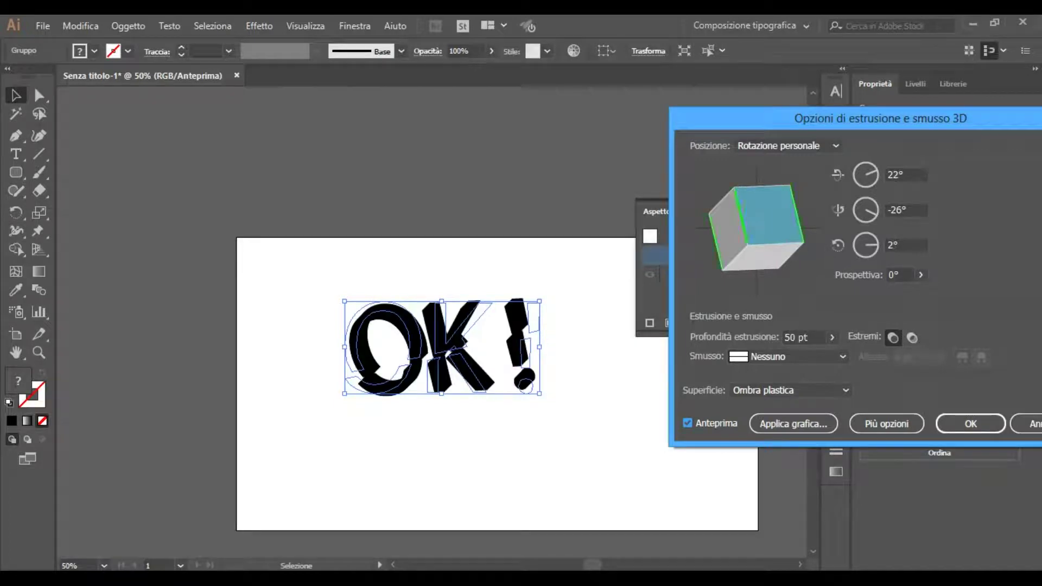
{"action": "left_click_drag", "start_coordinate": [757, 228], "coordinate": [760, 234]}
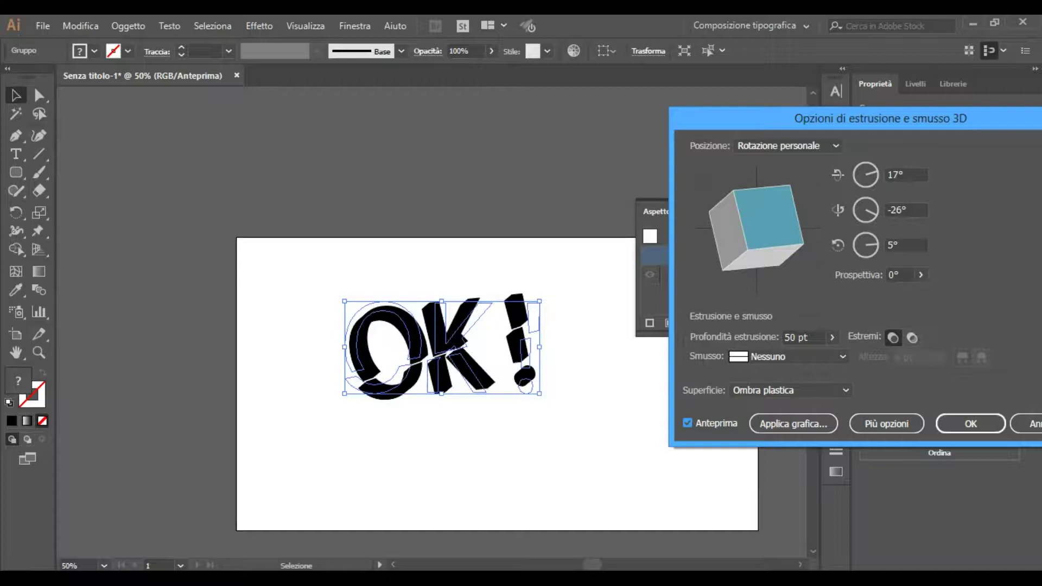
{"action": "type", "text": "0"}
{"action": "key", "text": "Tab"}
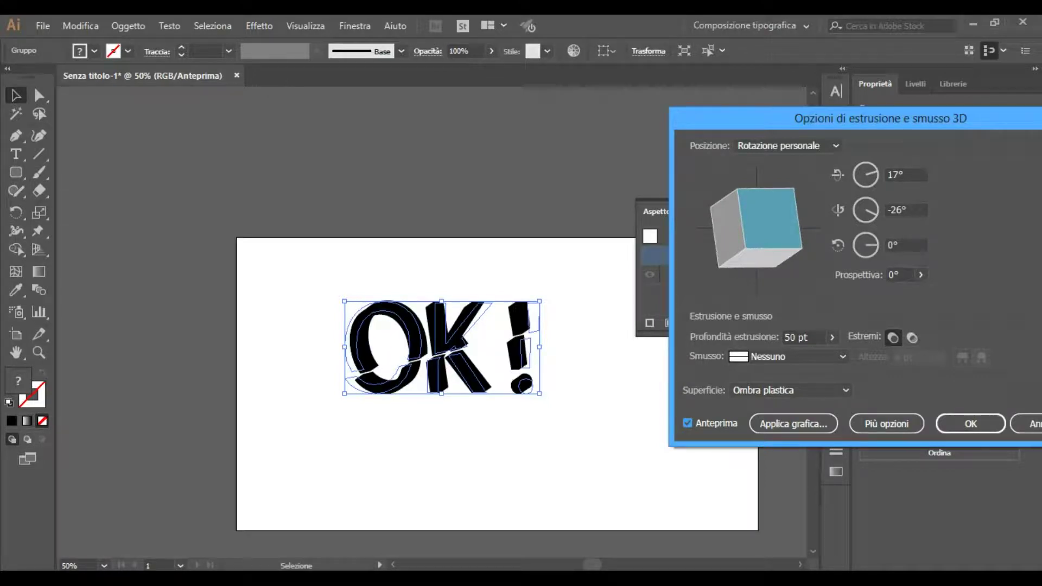
{"action": "left_click_drag", "start_coordinate": [760, 228], "coordinate": [757, 227]}
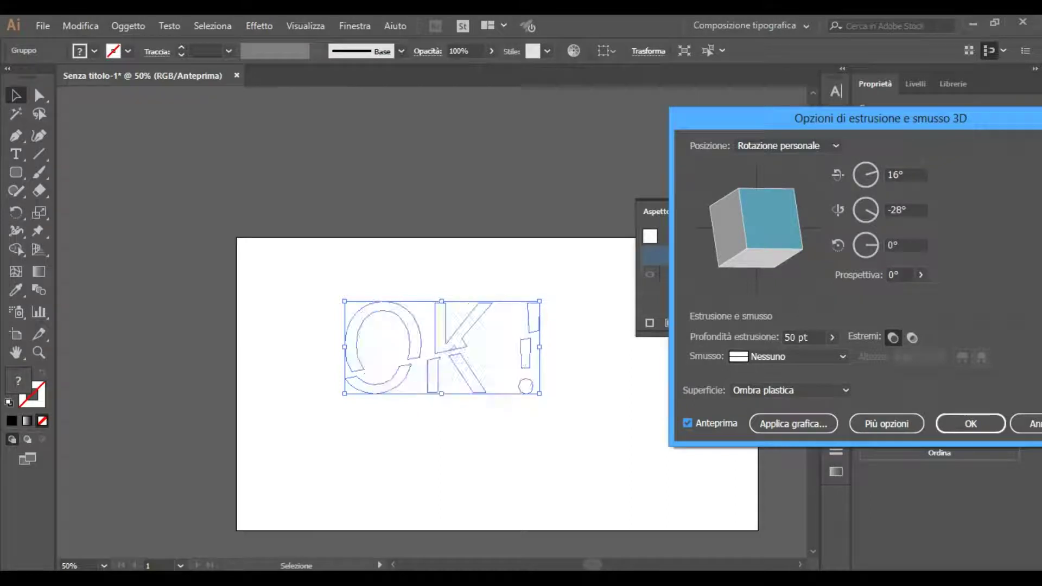
{"action": "left_click_drag", "start_coordinate": [759, 228], "coordinate": [762, 226]}
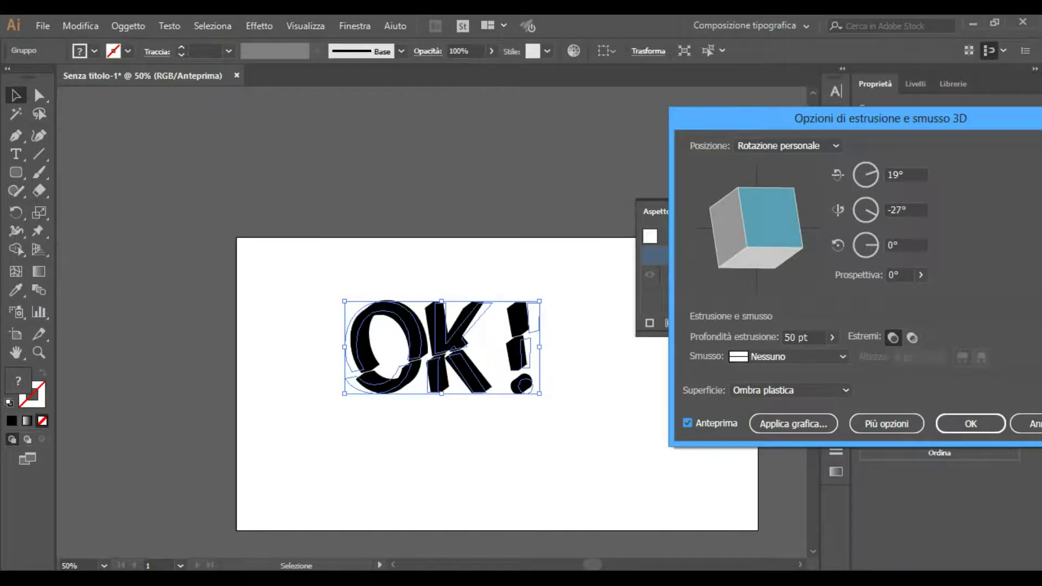
{"action": "left_click", "coordinate": [971, 424]}
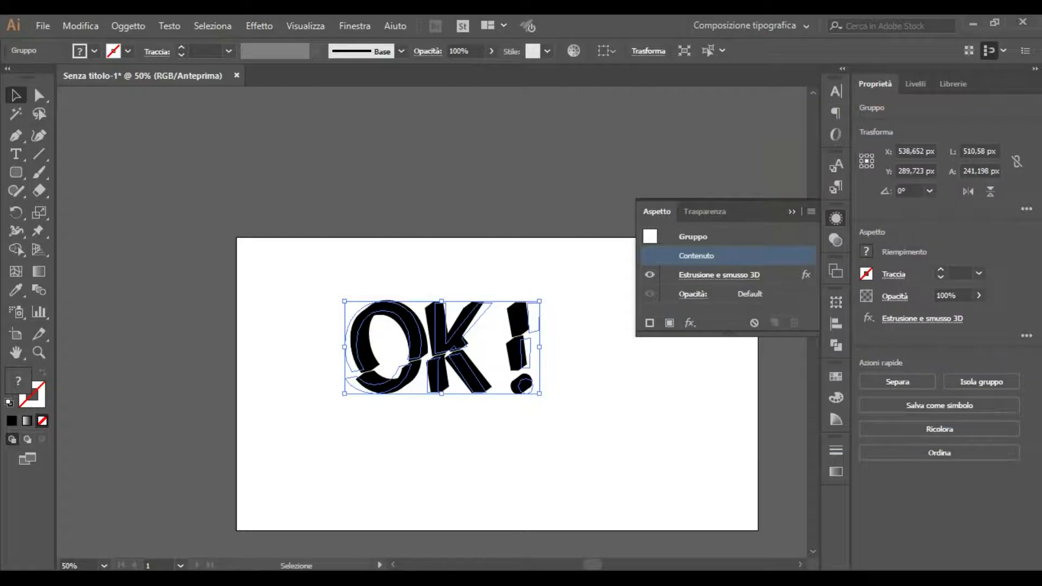
Step: Expand the 3D appearance into editable paths and ungroup the resulting artwork
{"action": "left_click", "coordinate": [139, 26]}
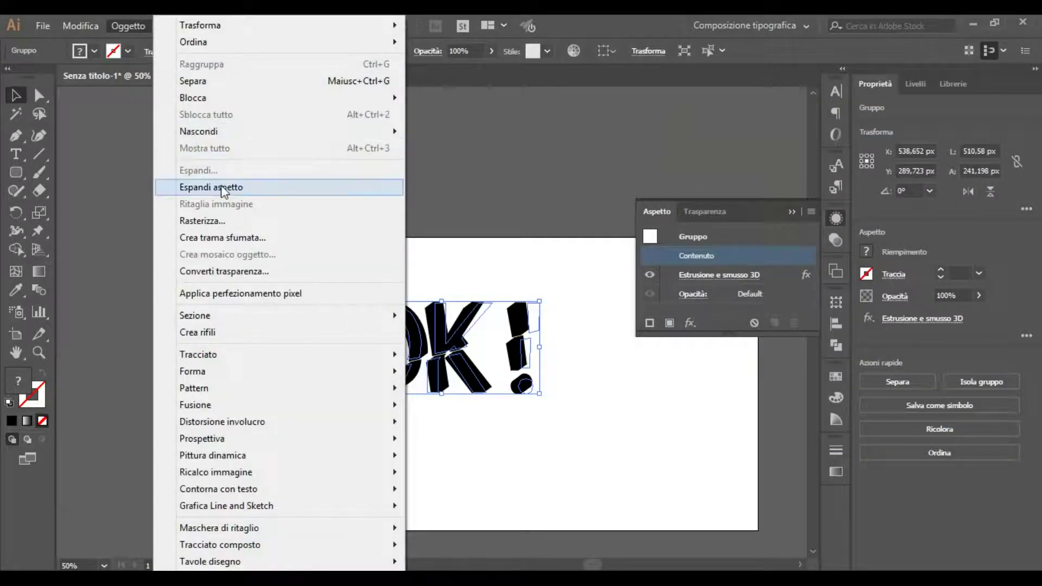
{"action": "left_click", "coordinate": [220, 185]}
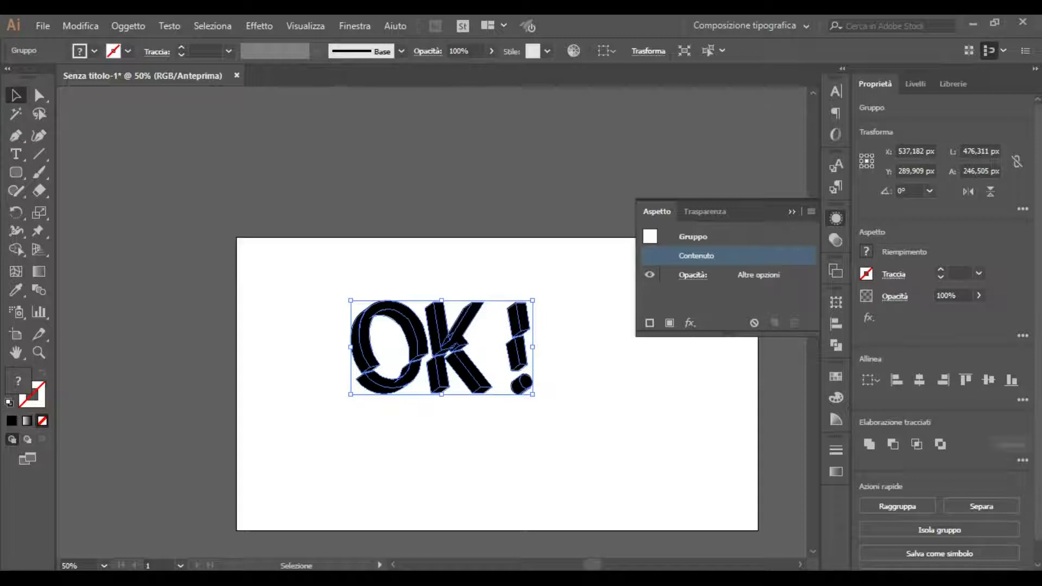
{"action": "right_click", "coordinate": [366, 89]}
{"action": "left_click", "coordinate": [405, 223]}
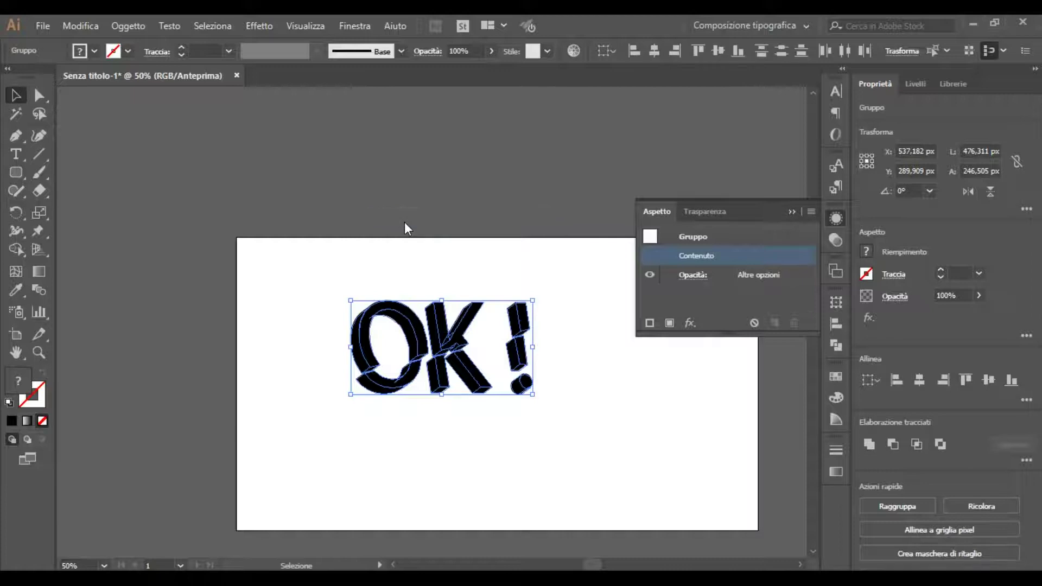
Step: Fill the 3D OK! artwork with the red swatch, then deselect it
{"action": "left_click", "coordinate": [94, 51]}
{"action": "left_click", "coordinate": [117, 76]}
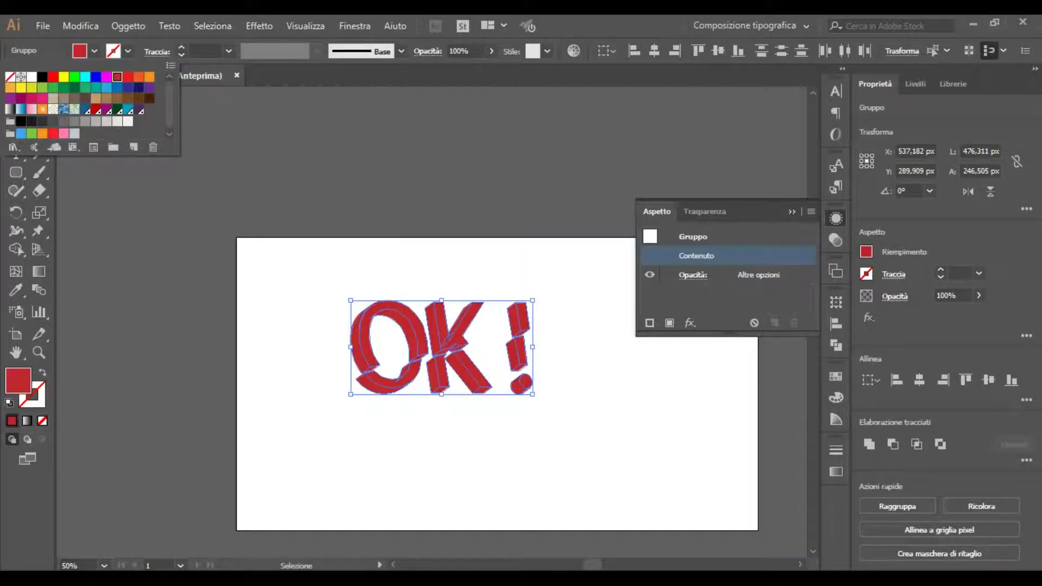
{"action": "key", "text": "Escape"}
{"action": "key", "text": "ctrl+shift+a"}
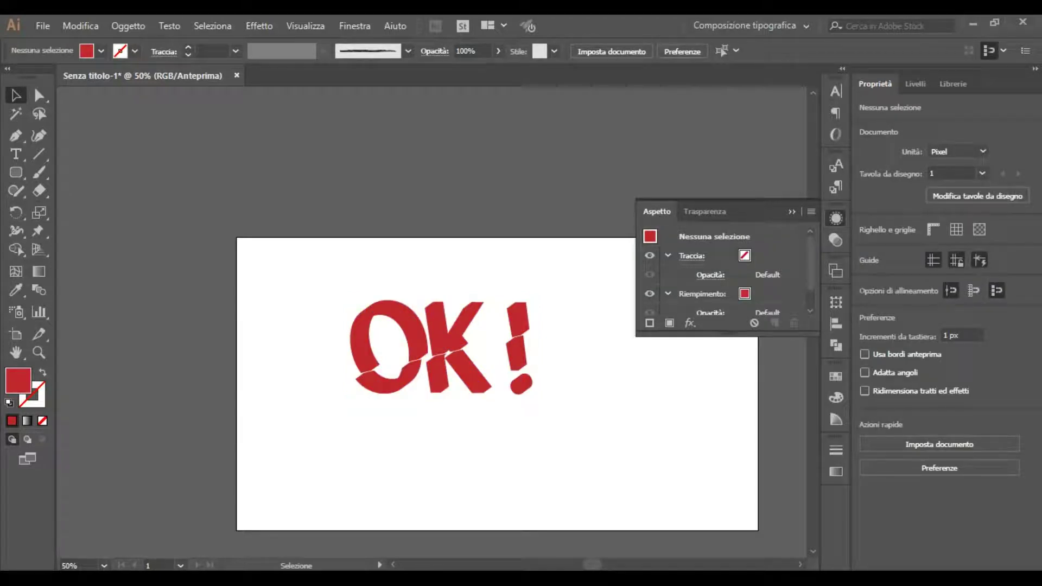
Step: Select the whole red OK! group and ungroup it
{"action": "left_click_drag", "start_coordinate": [324, 286], "coordinate": [557, 430]}
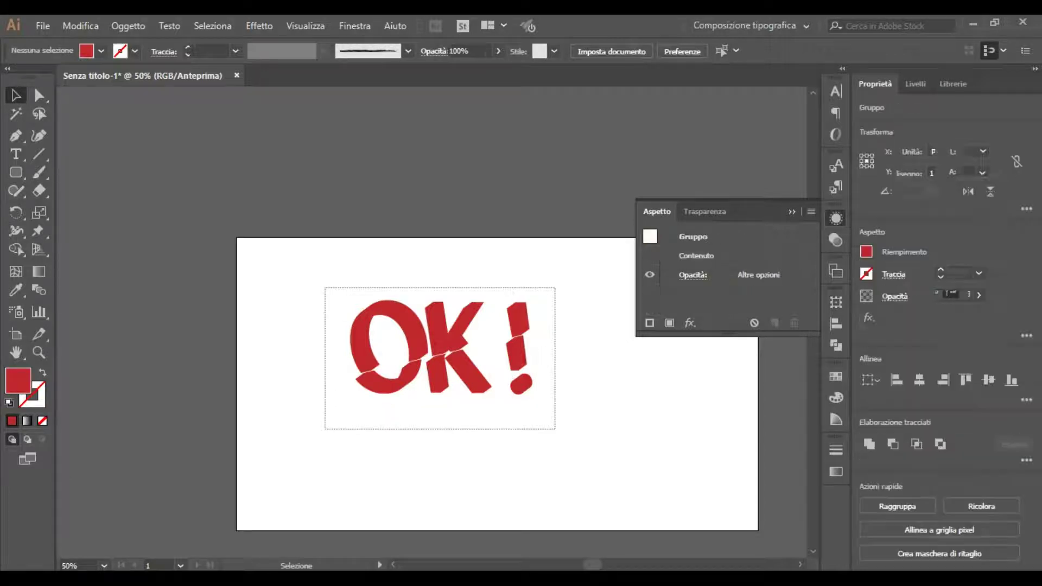
{"action": "right_click", "coordinate": [357, 332]}
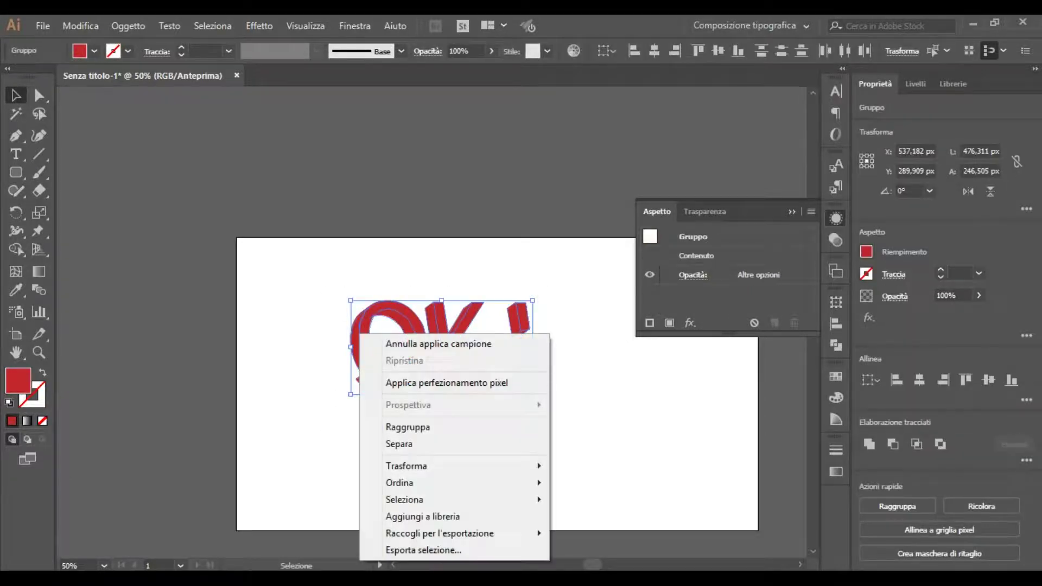
{"action": "left_click", "coordinate": [419, 443]}
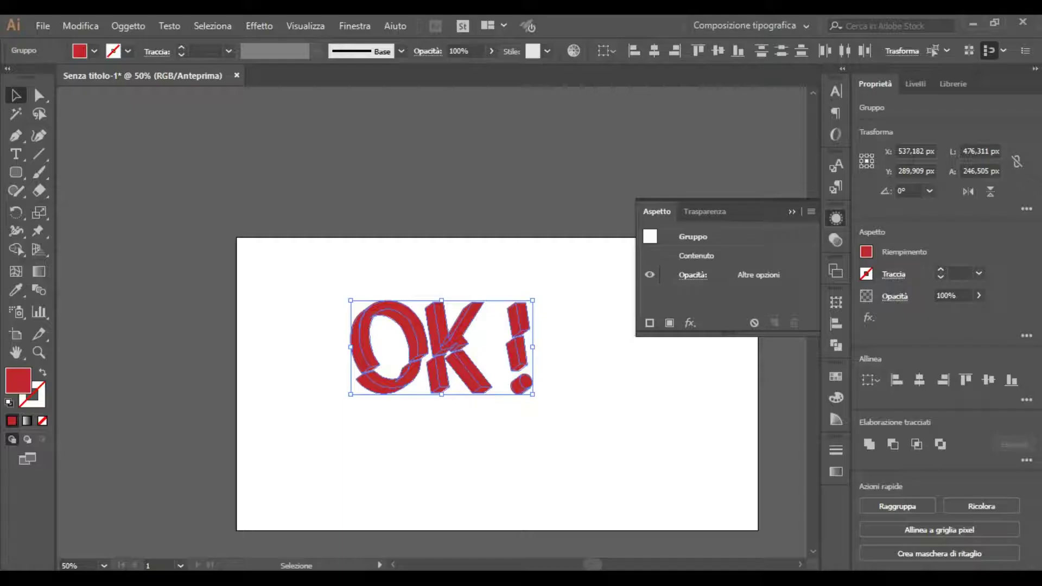
Step: Select the OK lettering, check its context options, then select the O's inner piece
{"action": "mouse_move", "coordinate": [313, 281]}
{"action": "left_mouse_down"}
{"action": "mouse_move", "coordinate": [539, 450]}
{"action": "mouse_move", "coordinate": [581, 465]}
{"action": "left_mouse_up"}
{"action": "right_click", "coordinate": [359, 351]}
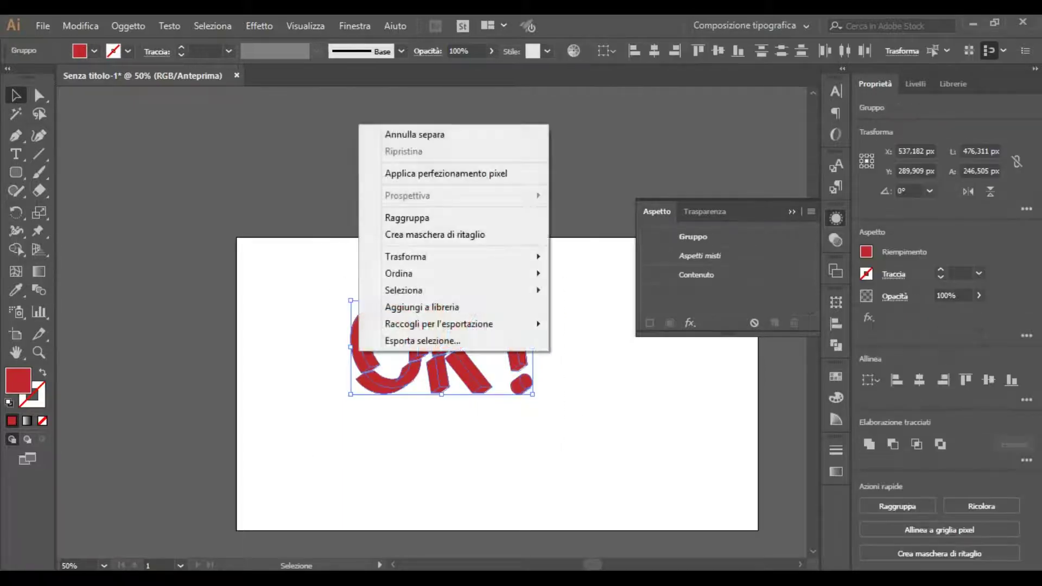
{"action": "left_click", "coordinate": [312, 304]}
{"action": "left_click", "coordinate": [380, 314]}
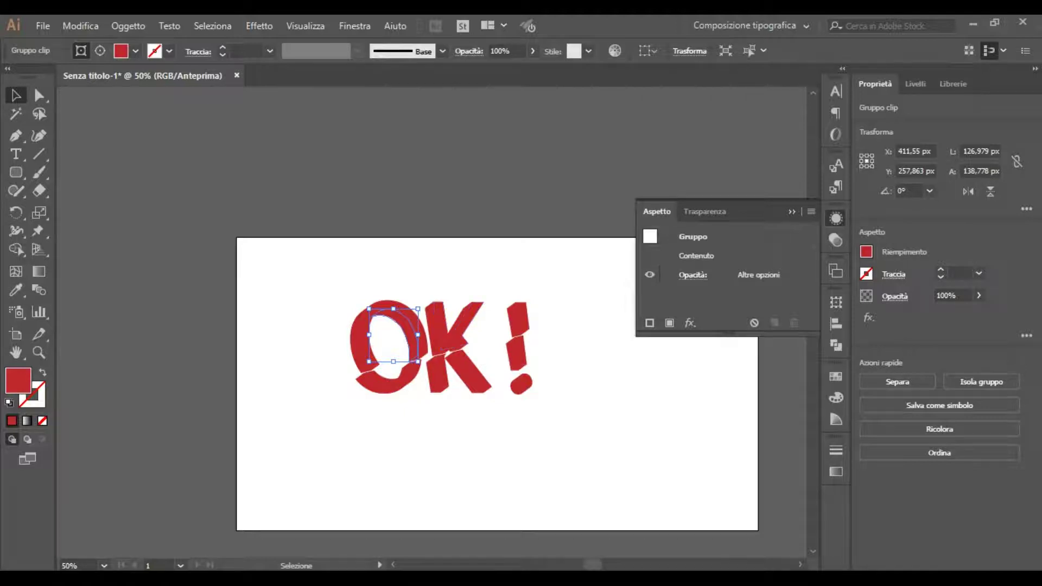
Step: Zoom the lettering to 100% and select all the O and K pieces
{"action": "key", "text": "ctrl+plus"}
{"action": "key", "text": "ctrl+plus"}
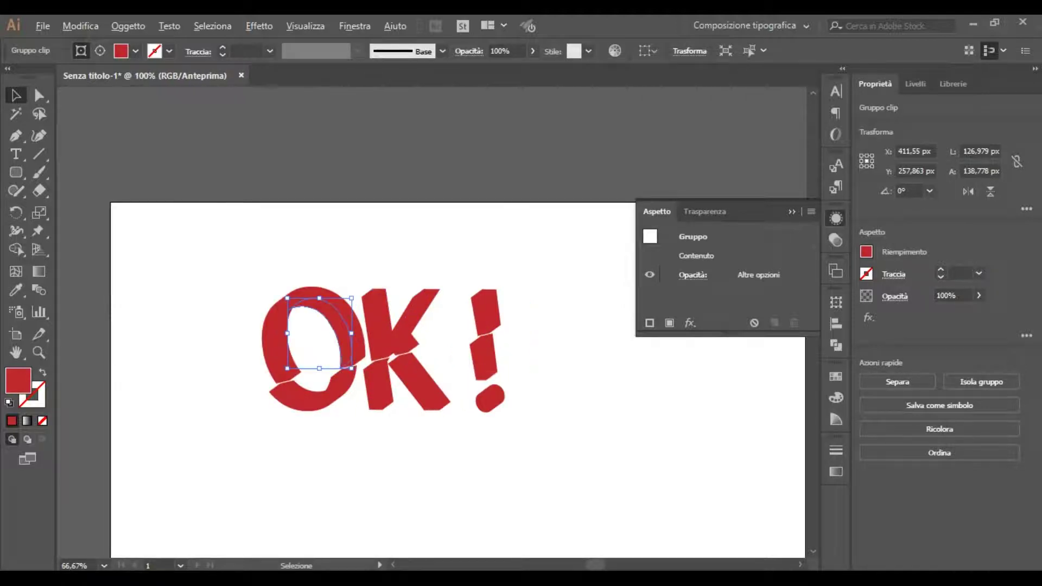
{"action": "key", "text": "ctrl+plus"}
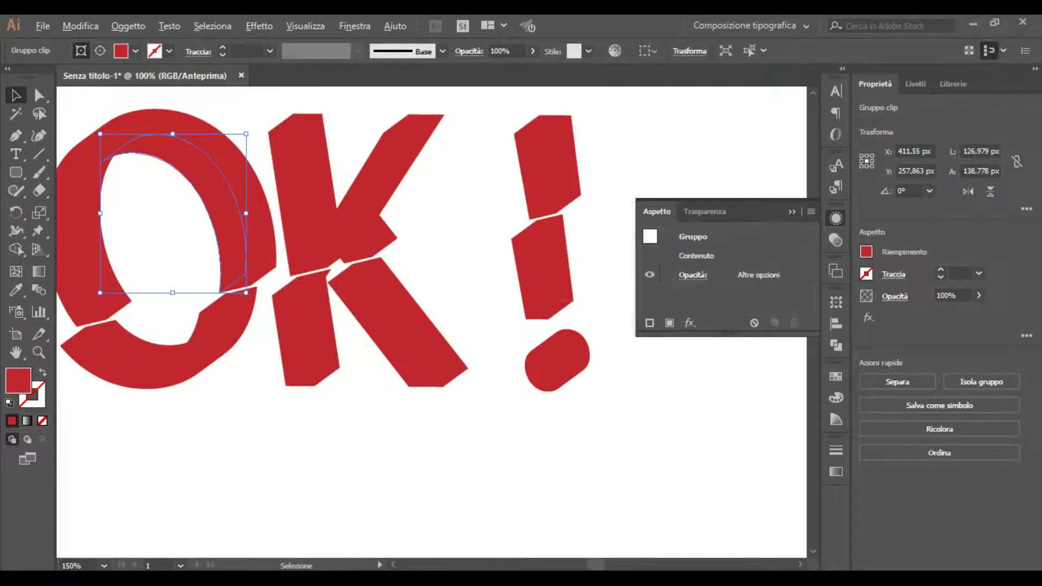
{"action": "key", "text": "ctrl+minus"}
{"action": "key", "text": "ctrl+plus"}
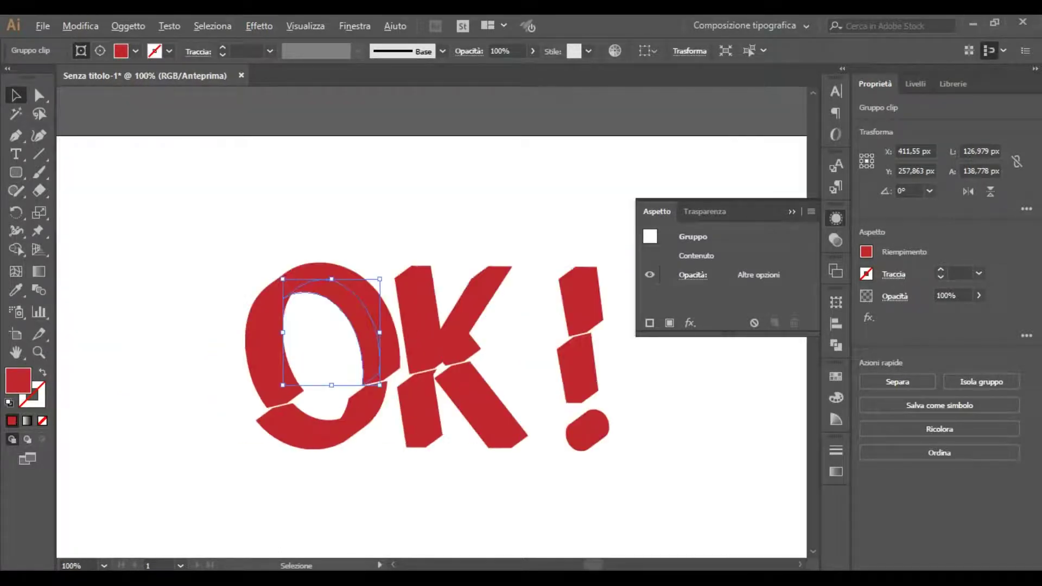
{"action": "left_click", "coordinate": [836, 218]}
{"action": "mouse_move", "coordinate": [168, 238]}
{"action": "left_mouse_down"}
{"action": "mouse_move", "coordinate": [506, 446]}
{"action": "mouse_move", "coordinate": [741, 539]}
{"action": "left_mouse_up"}
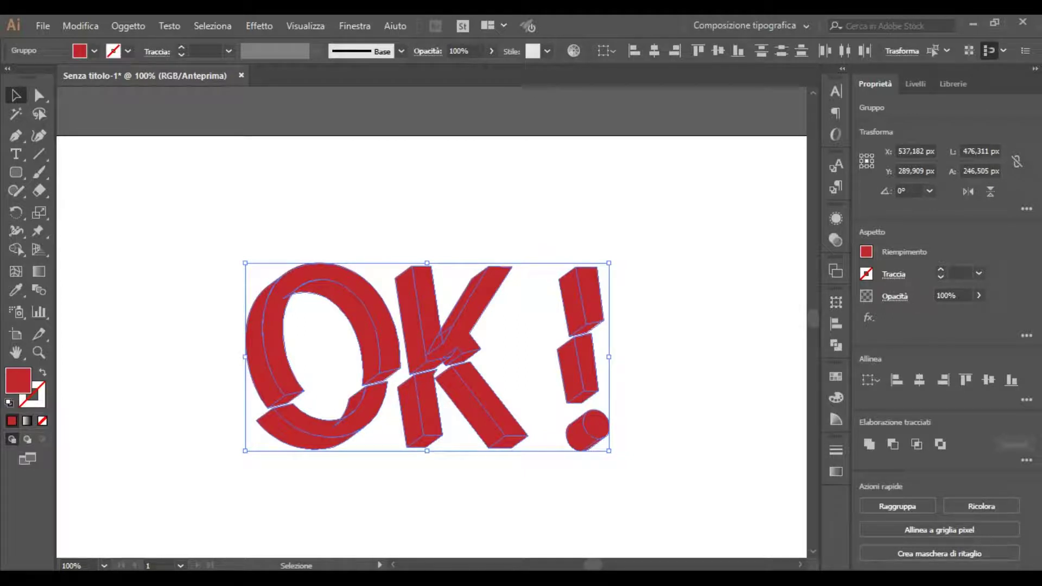
Step: Give the lettering a 3 pt black outline and group all the letters
{"action": "left_click", "coordinate": [180, 46]}
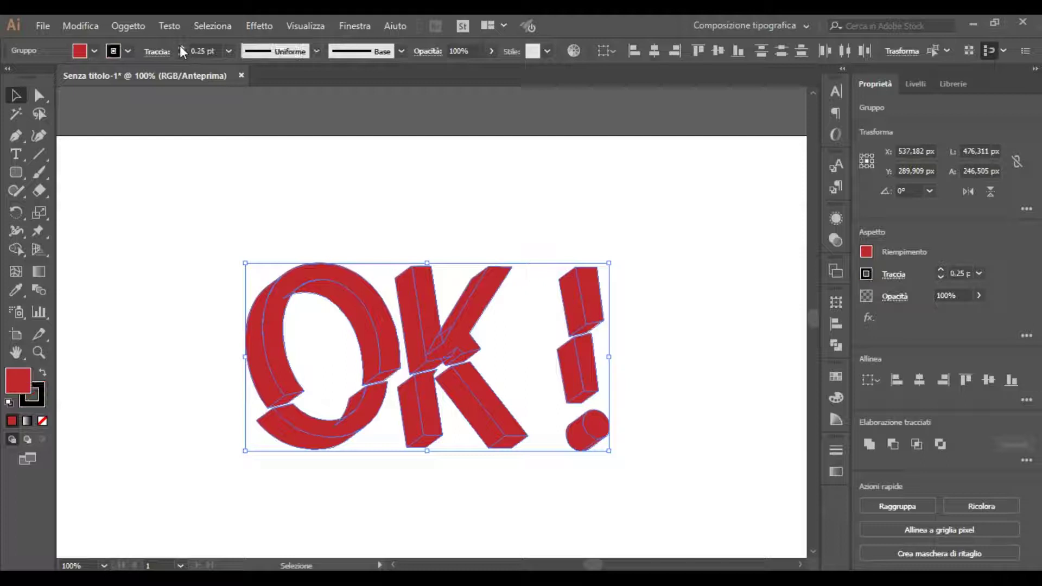
{"action": "left_click", "coordinate": [181, 46]}
{"action": "type", "text": "3"}
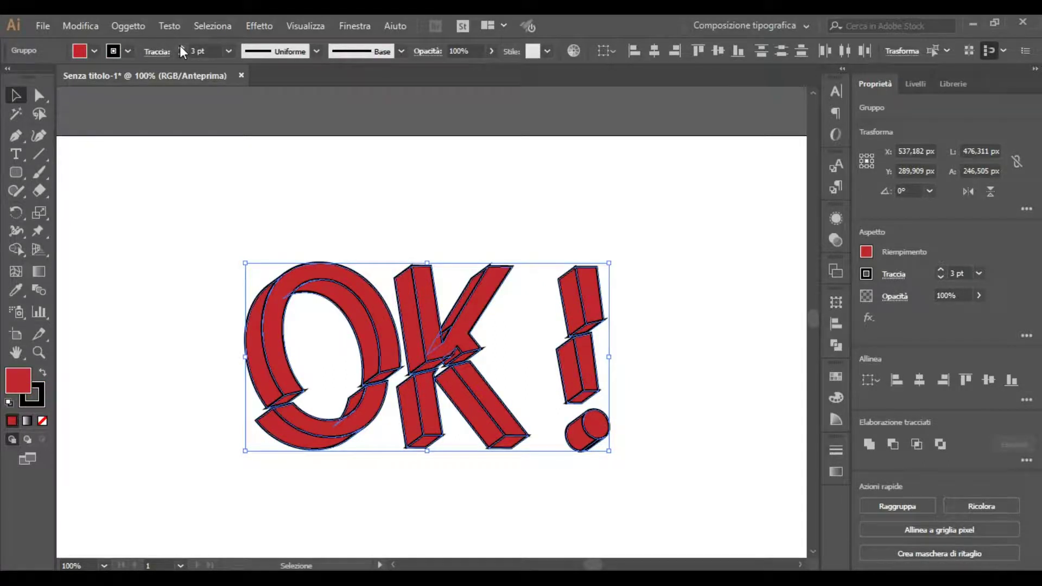
{"action": "key", "text": "ctrl+shift+a"}
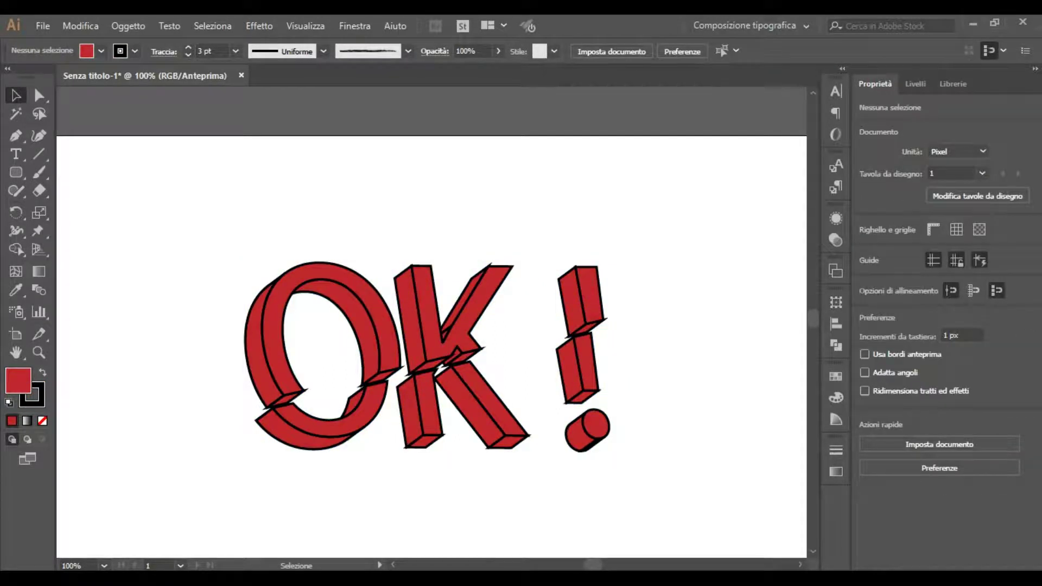
{"action": "left_click_drag", "start_coordinate": [145, 205], "coordinate": [690, 479]}
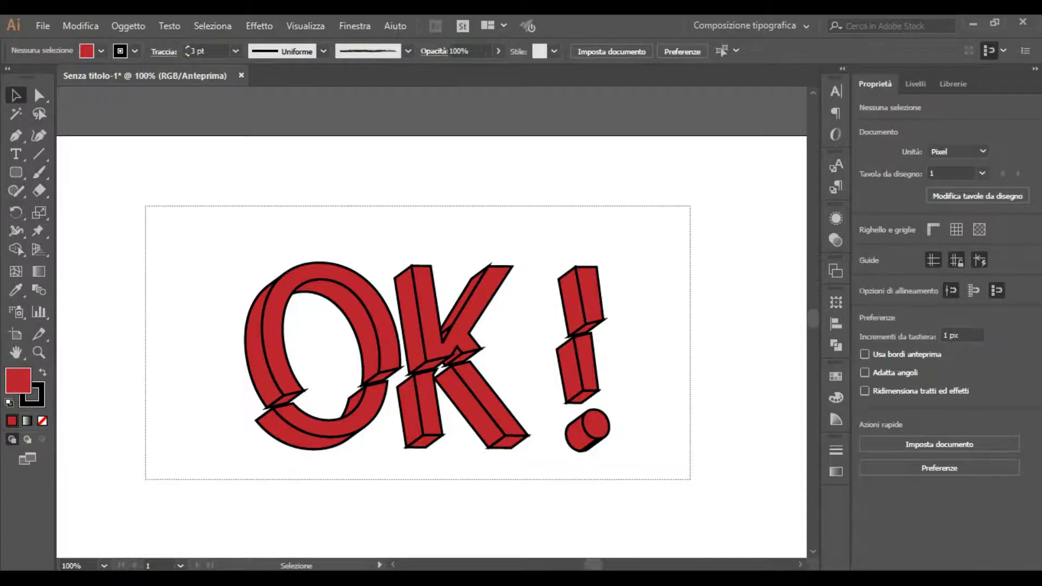
{"action": "right_click", "coordinate": [277, 297]}
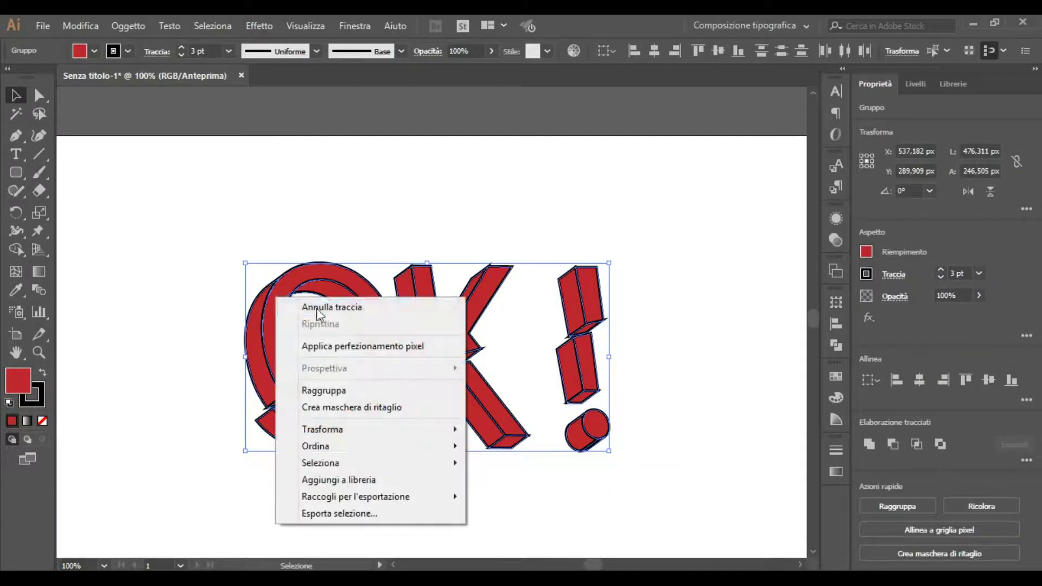
{"action": "left_click", "coordinate": [341, 391]}
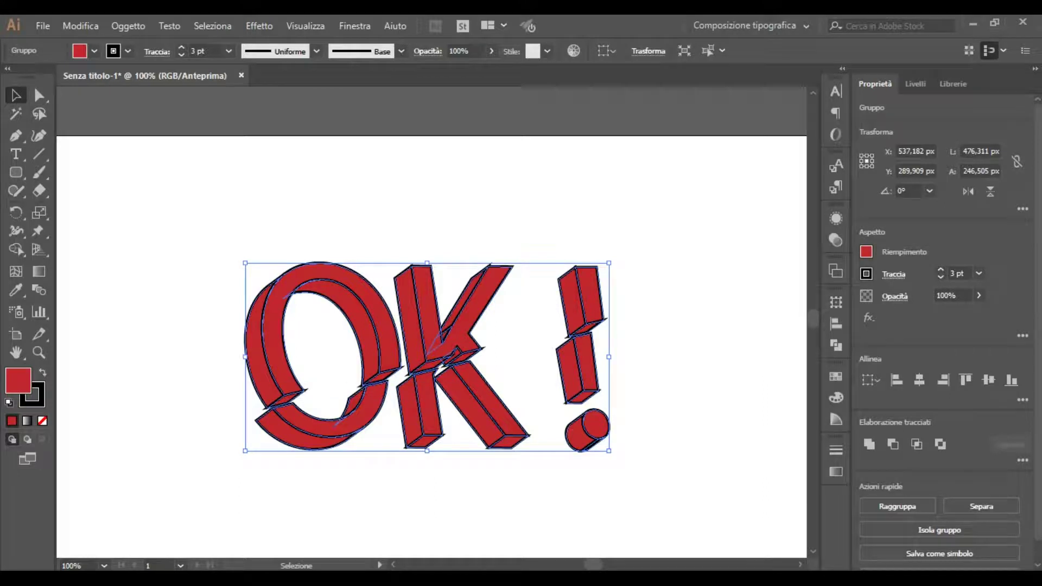
Step: Set the outline's corner joins to round in the stroke settings
{"action": "left_click", "coordinate": [834, 451]}
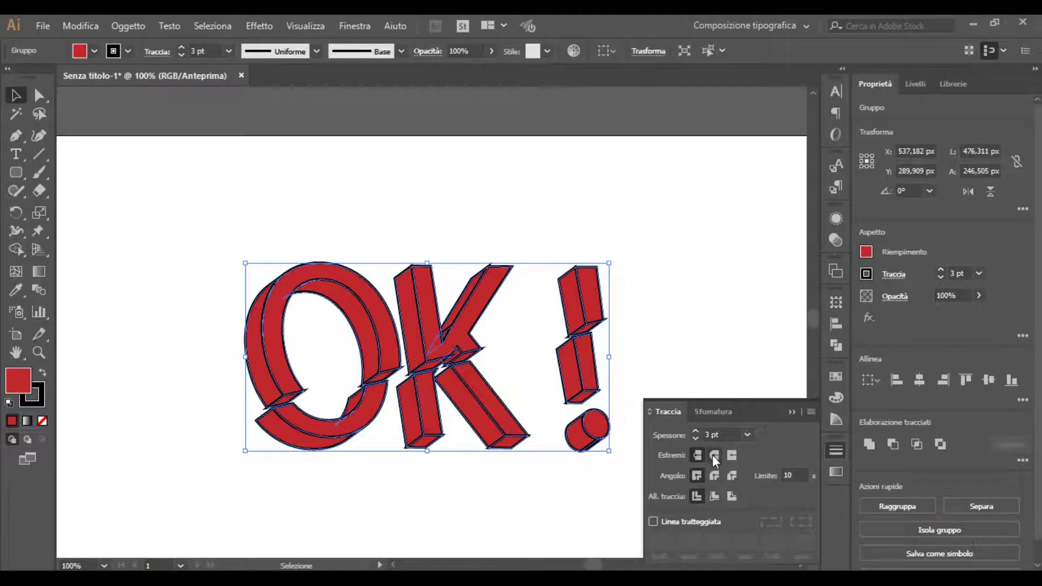
{"action": "left_click", "coordinate": [714, 475]}
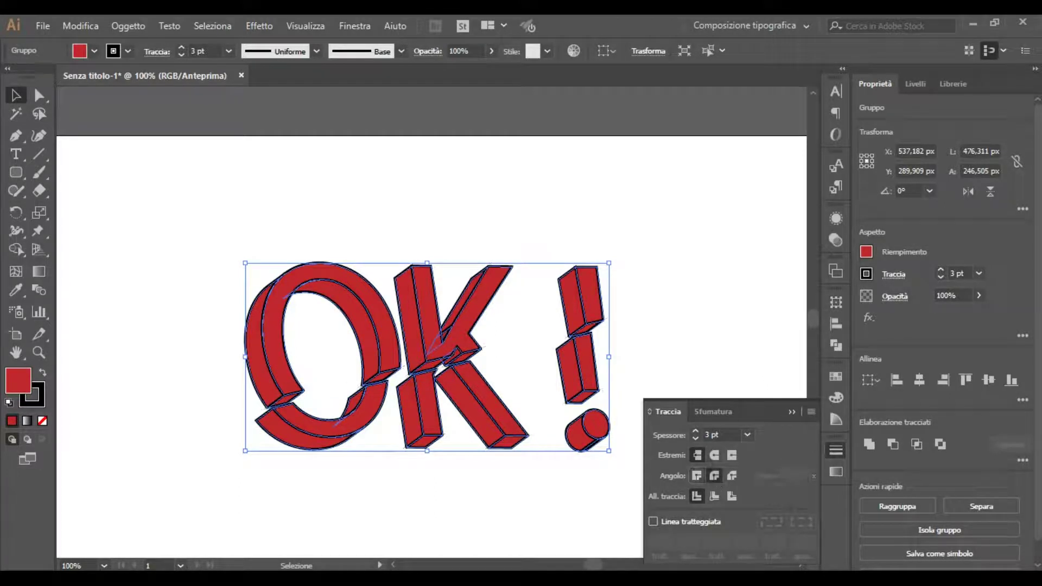
{"action": "key", "text": "ctrl+shift+a"}
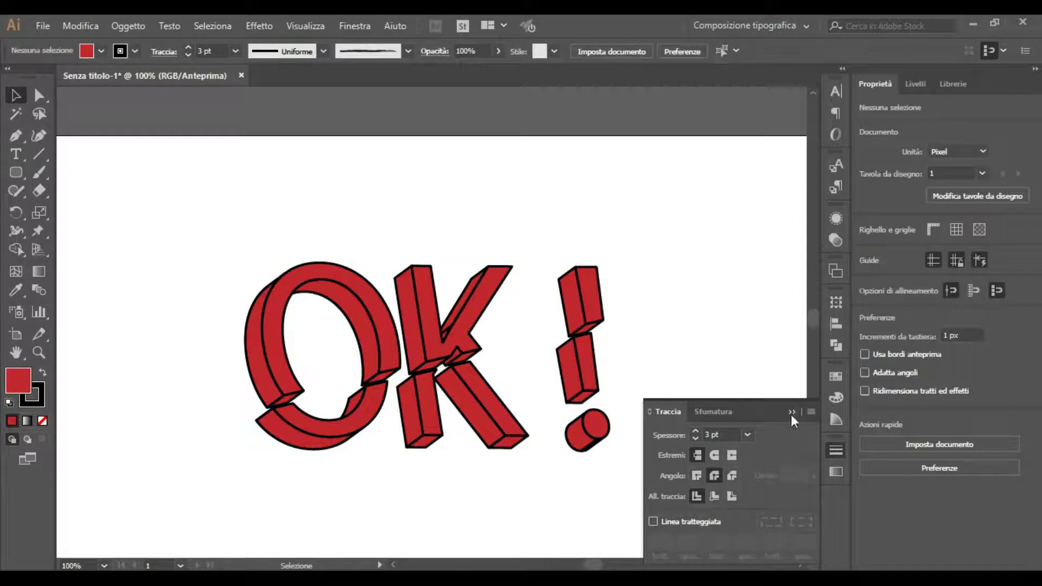
{"action": "left_click", "coordinate": [791, 412]}
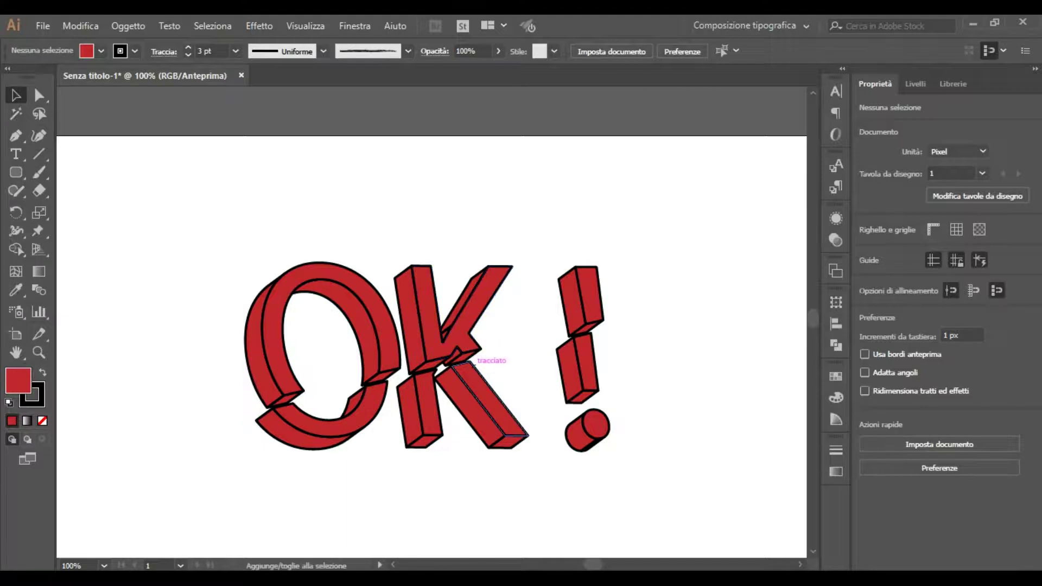
Step: Fit the artboard in view and ungroup the lettering group
{"action": "scroll", "coordinate": [472, 362], "scroll_direction": "up", "scroll_amount": 3}
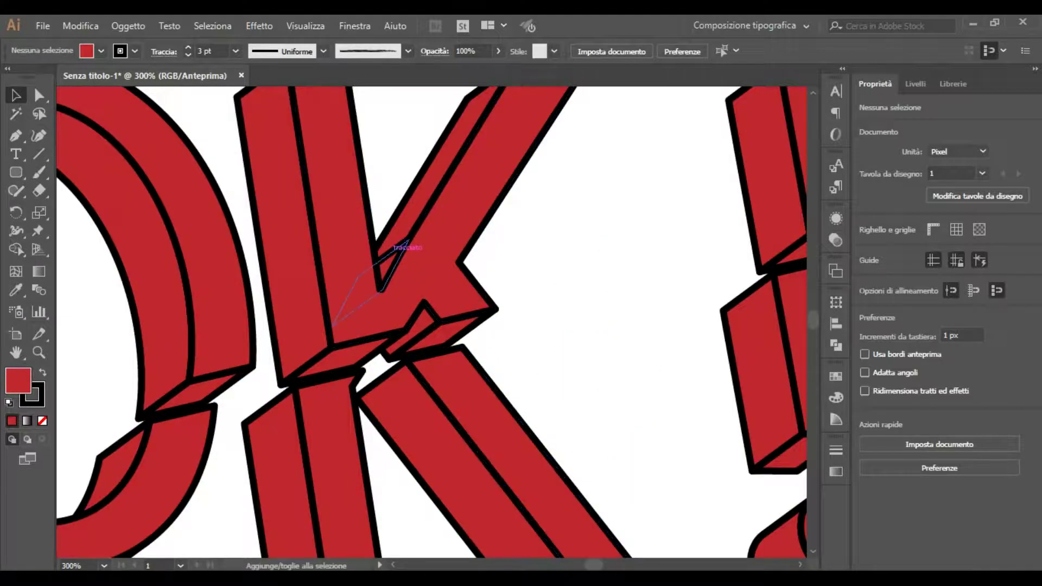
{"action": "left_click", "coordinate": [392, 245]}
{"action": "key", "text": "ctrl+0"}
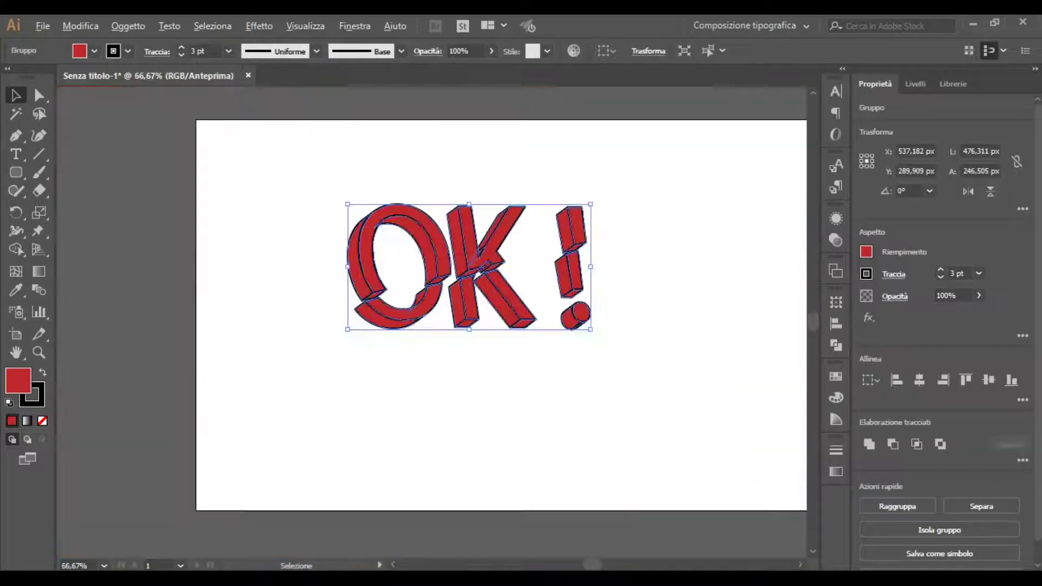
{"action": "right_click", "coordinate": [435, 257]}
{"action": "left_click", "coordinate": [464, 384]}
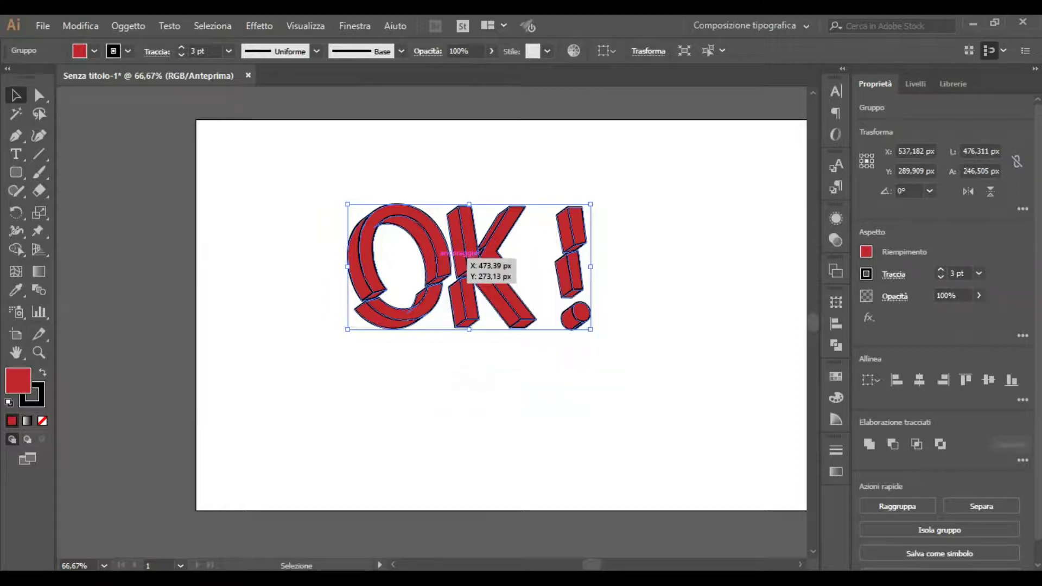
{"action": "key", "text": "ctrl+shift+a"}
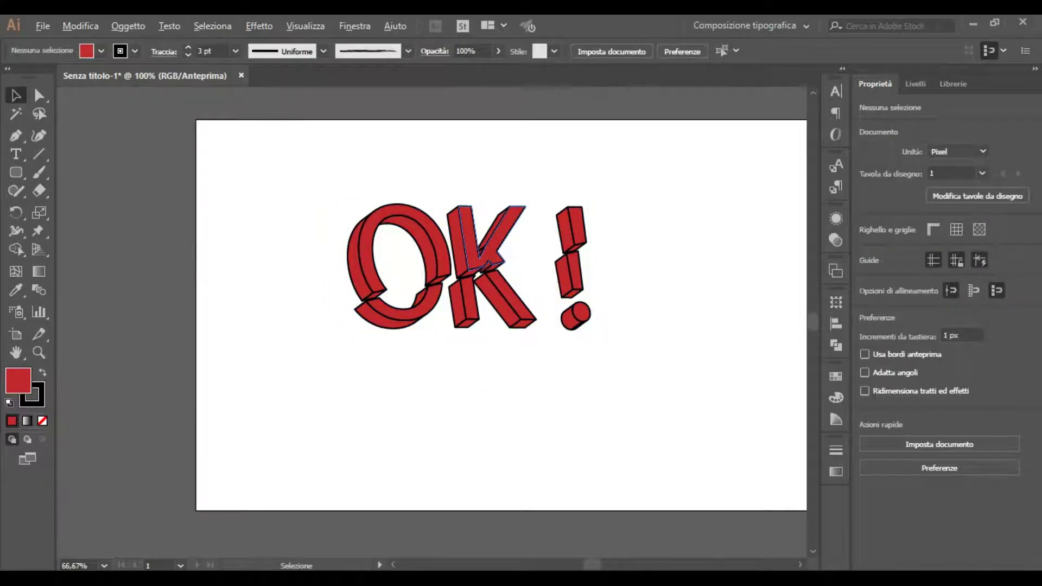
Step: Merge the K's inner piece into a single shape with Pathfinder Unite
{"action": "scroll", "coordinate": [475, 241], "scroll_direction": "up", "scroll_amount": 6}
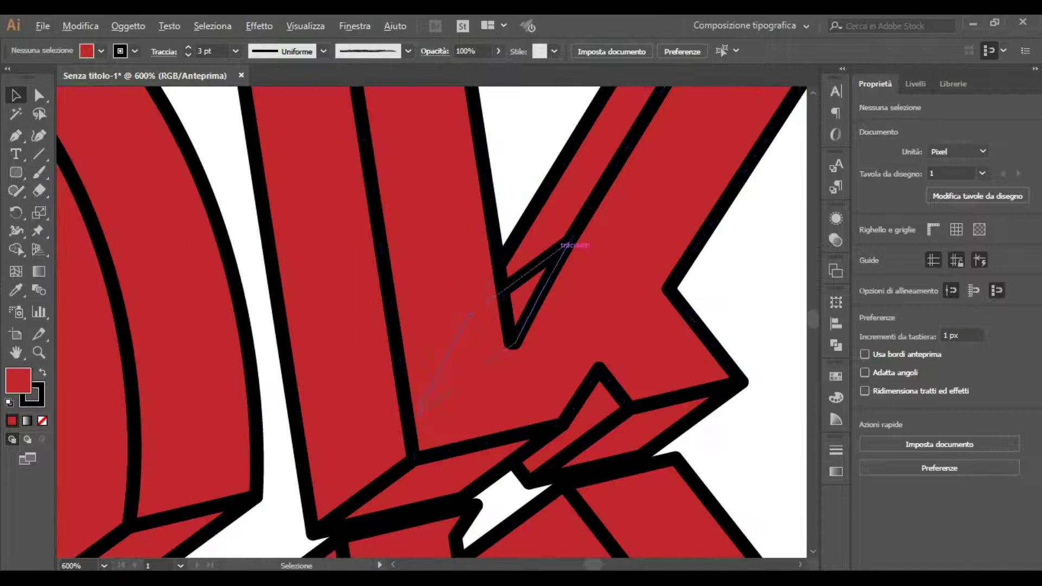
{"action": "left_click", "coordinate": [477, 336]}
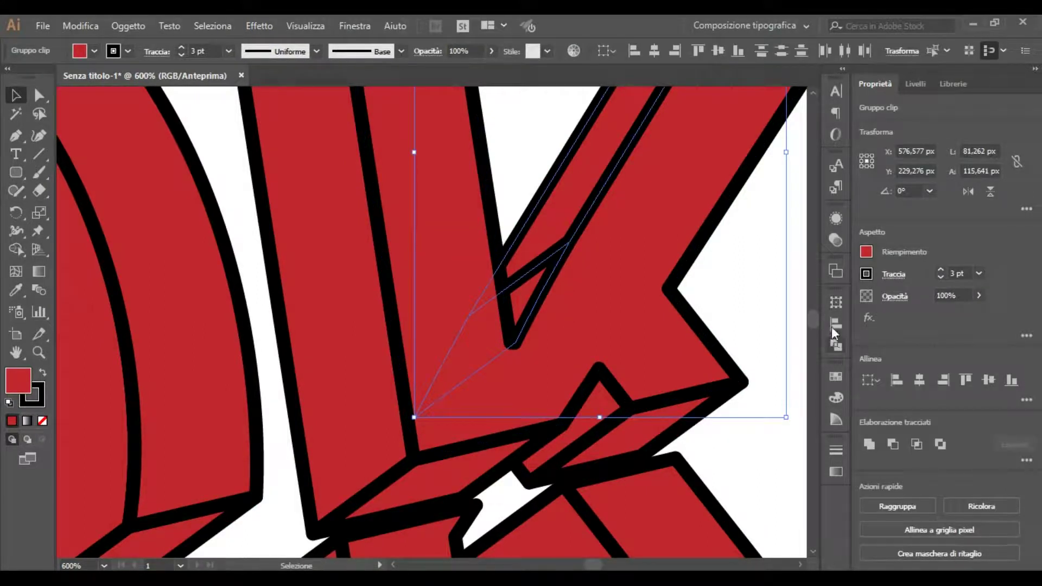
{"action": "left_click", "coordinate": [834, 270]}
{"action": "left_click", "coordinate": [790, 266]}
{"action": "left_click", "coordinate": [835, 344]}
{"action": "left_click", "coordinate": [658, 335]}
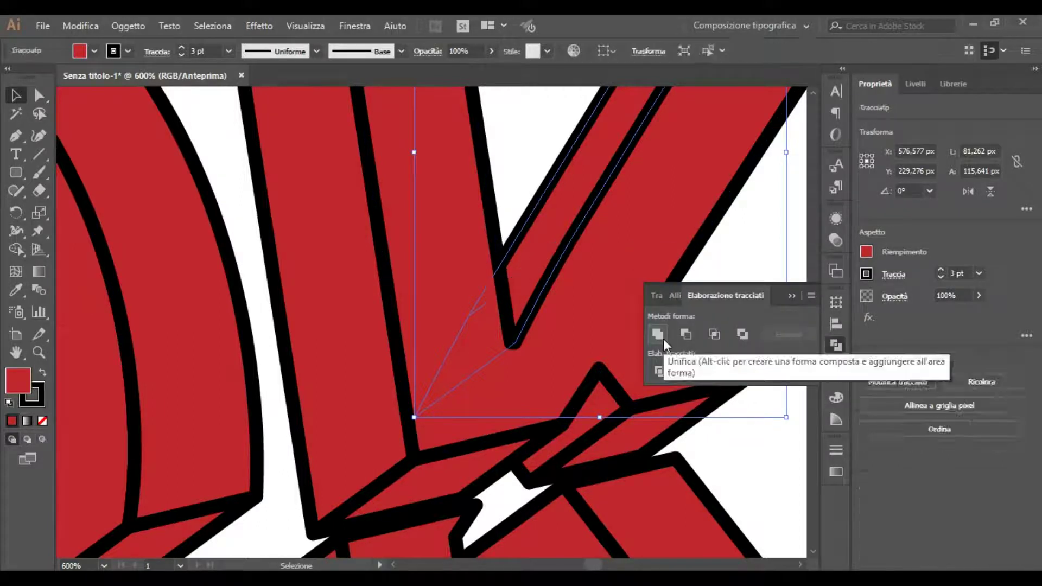
{"action": "left_click", "coordinate": [792, 296]}
Step: Return to 100% view and select the four small joint pieces in the O and K
{"action": "scroll", "coordinate": [669, 285], "scroll_direction": "down", "scroll_amount": 1}
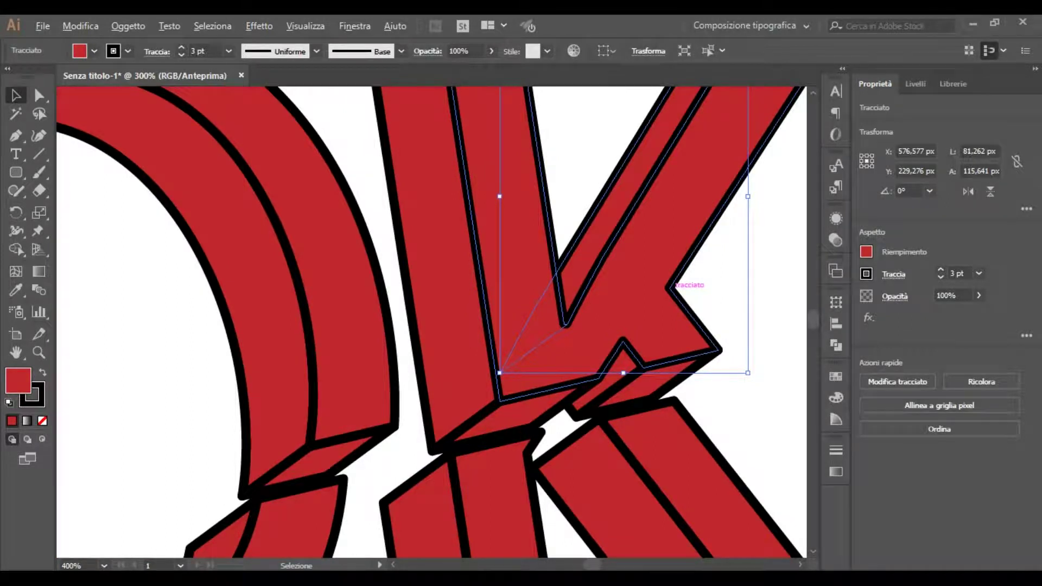
{"action": "scroll", "coordinate": [670, 290], "scroll_direction": "down", "scroll_amount": 3}
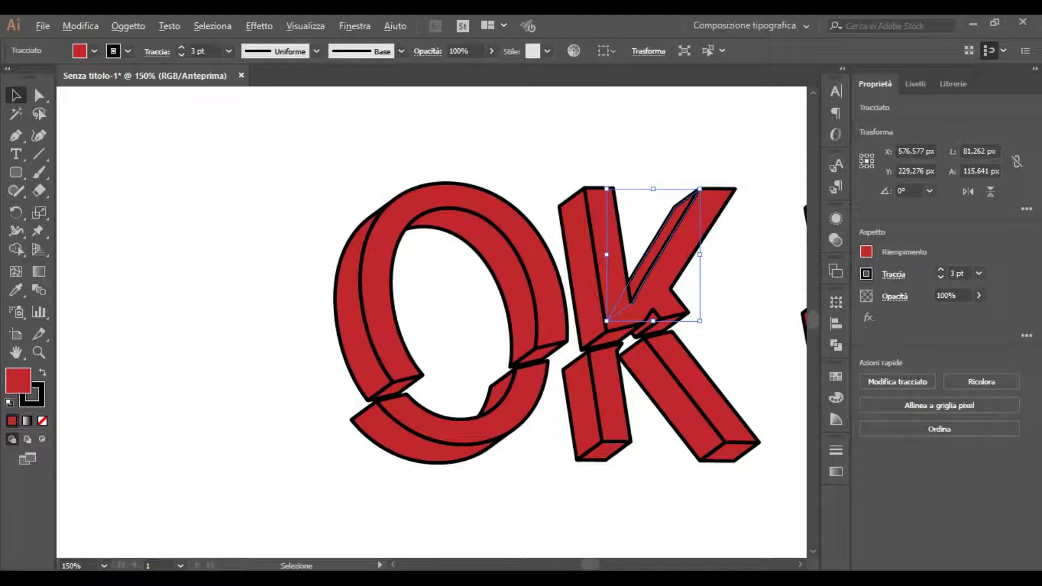
{"action": "scroll", "coordinate": [733, 369], "scroll_direction": "down", "scroll_amount": 4}
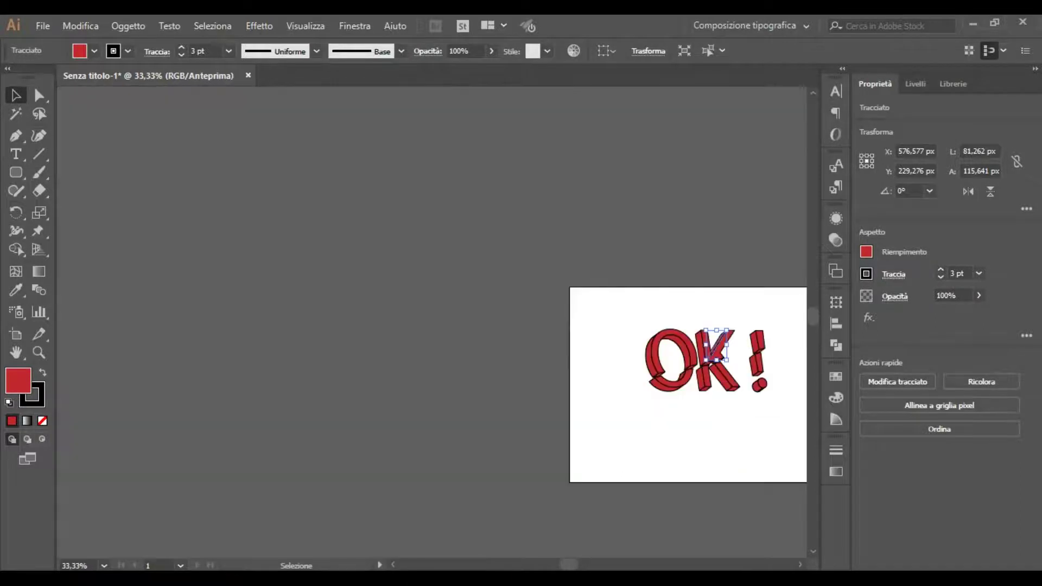
{"action": "scroll", "coordinate": [678, 350], "scroll_direction": "up", "scroll_amount": 2}
{"action": "scroll", "coordinate": [678, 350], "scroll_direction": "up", "scroll_amount": 2}
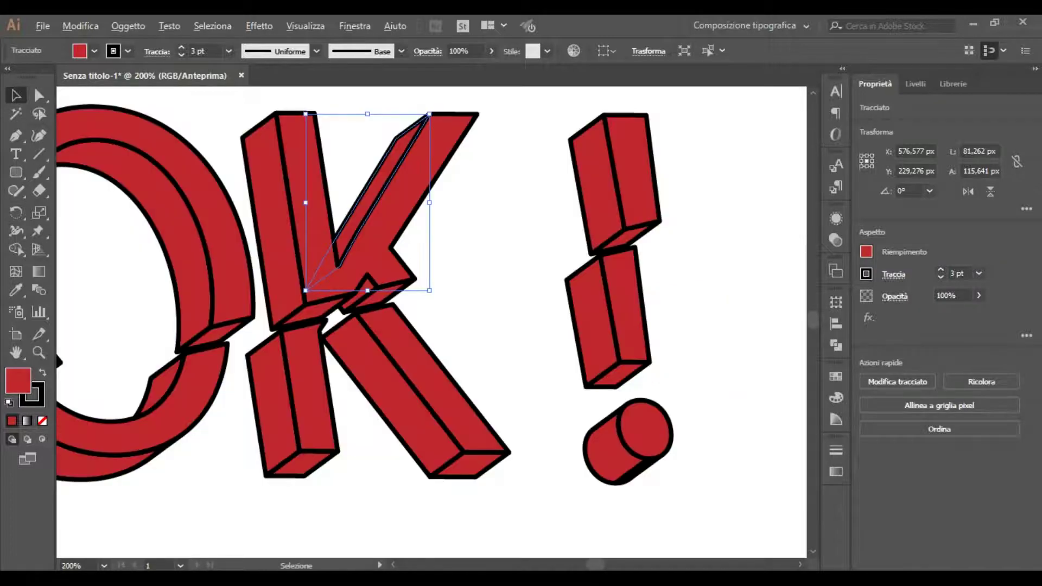
{"action": "scroll", "coordinate": [532, 342], "scroll_direction": "down", "scroll_amount": 1}
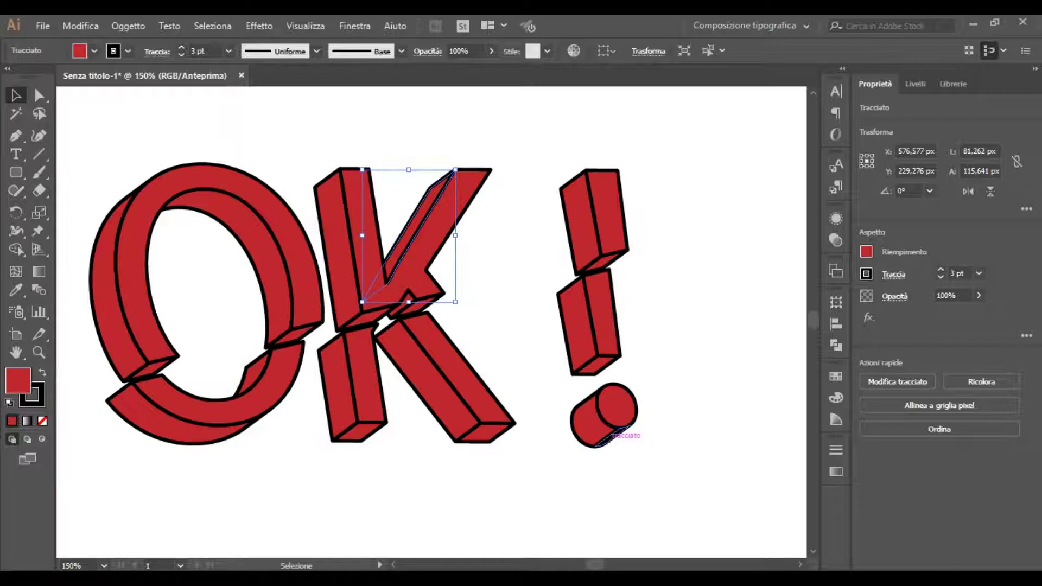
{"action": "scroll", "coordinate": [624, 459], "scroll_direction": "up", "scroll_amount": 1}
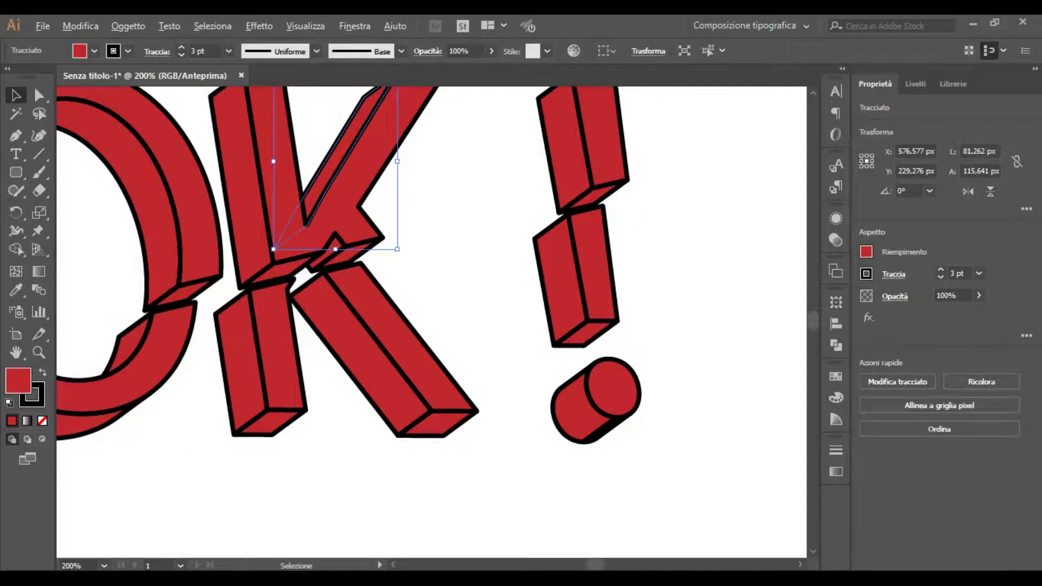
{"action": "key", "text": "ctrl+1"}
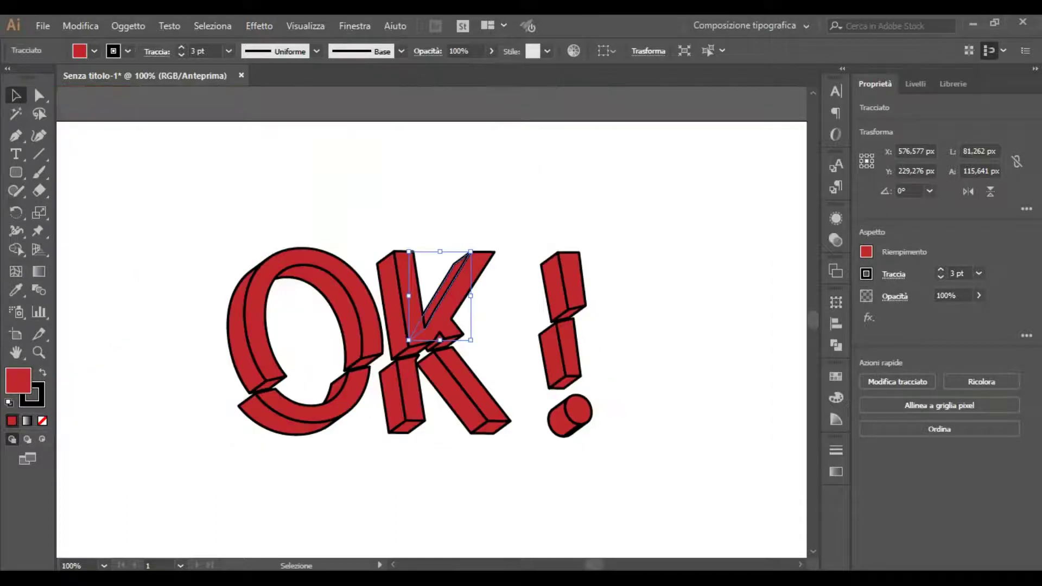
{"action": "key", "text": "ctrl+shift+a"}
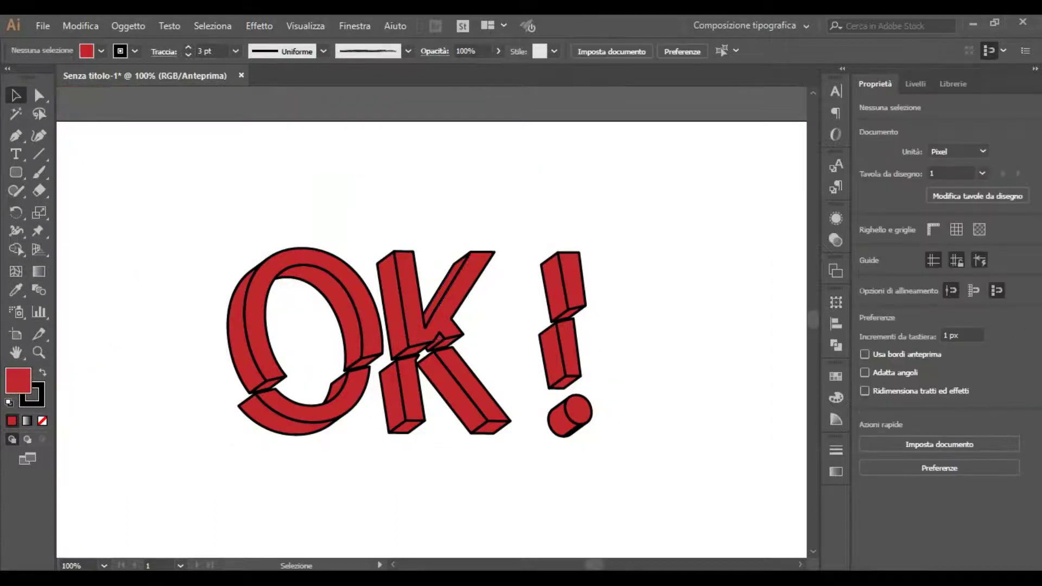
{"action": "left_click", "coordinate": [277, 381], "text": "shift"}
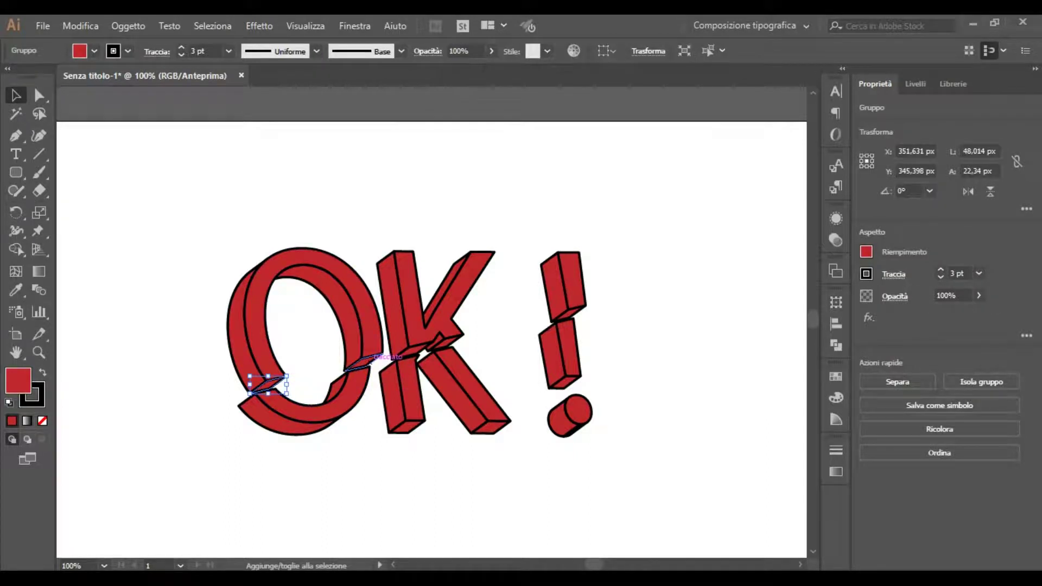
{"action": "left_click", "coordinate": [362, 362], "text": "shift"}
{"action": "left_click", "coordinate": [413, 350], "text": "shift"}
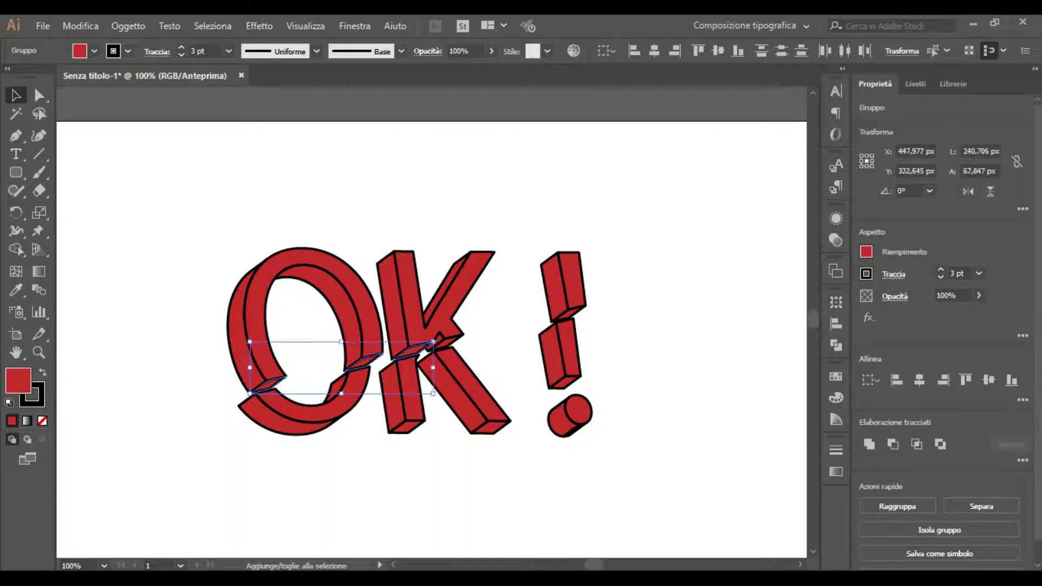
{"action": "left_click", "coordinate": [448, 340], "text": "shift"}
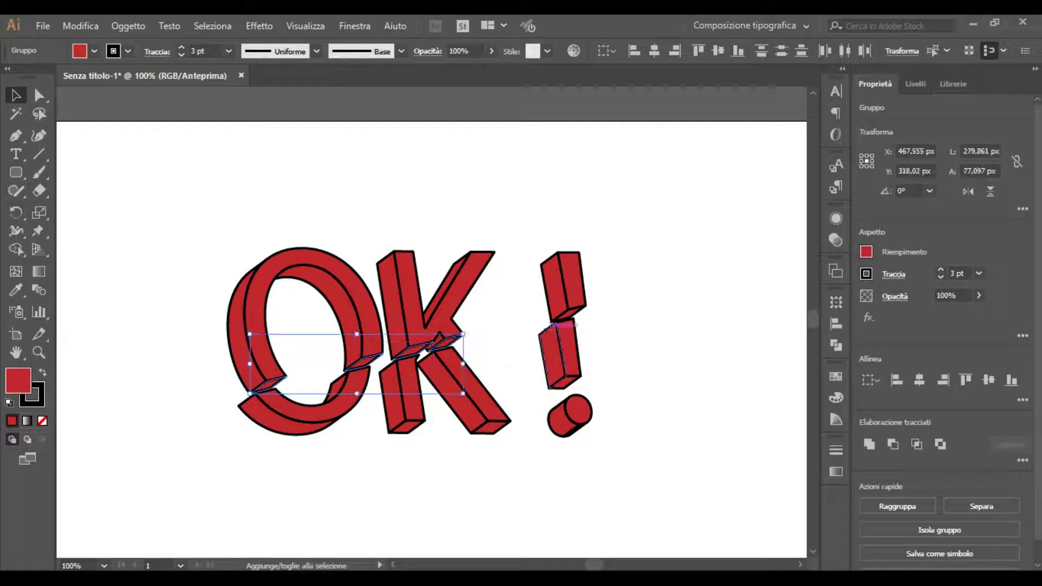
Step: Add the upper ! joint piece and fill all the joint faces orange
{"action": "left_click", "coordinate": [574, 312], "text": "shift"}
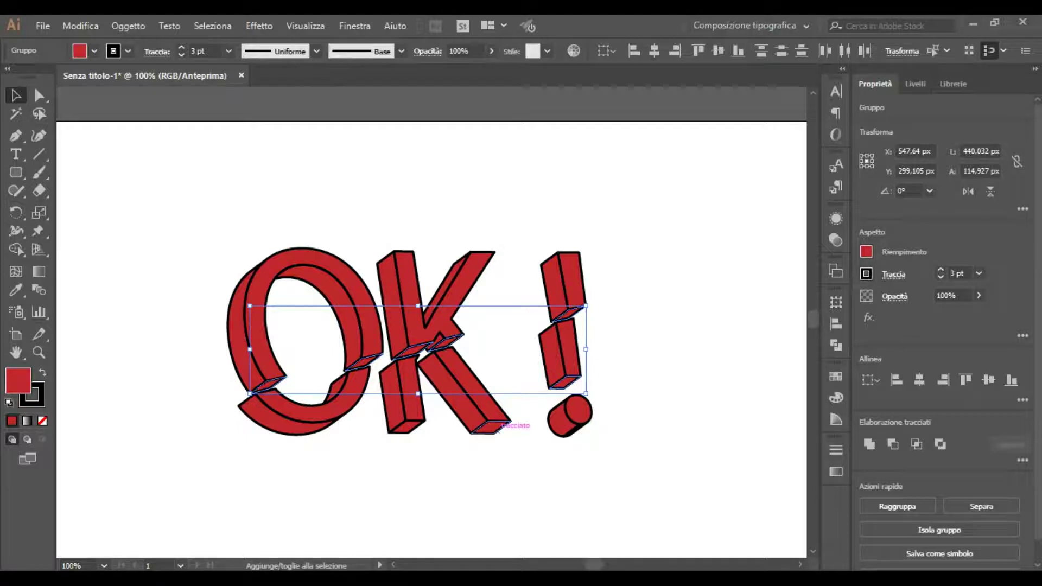
{"action": "left_click", "coordinate": [95, 51]}
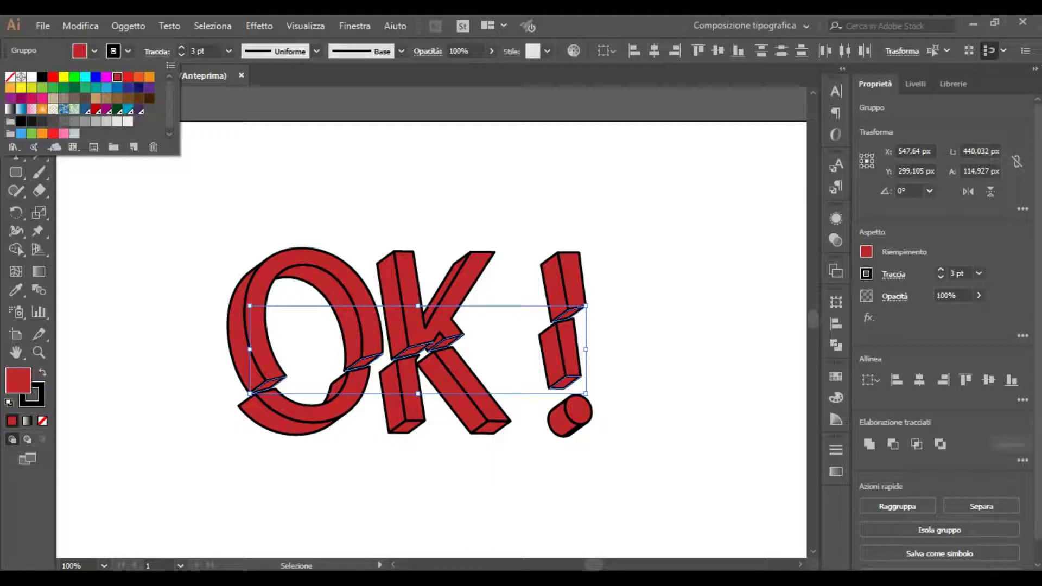
{"action": "left_click", "coordinate": [11, 88]}
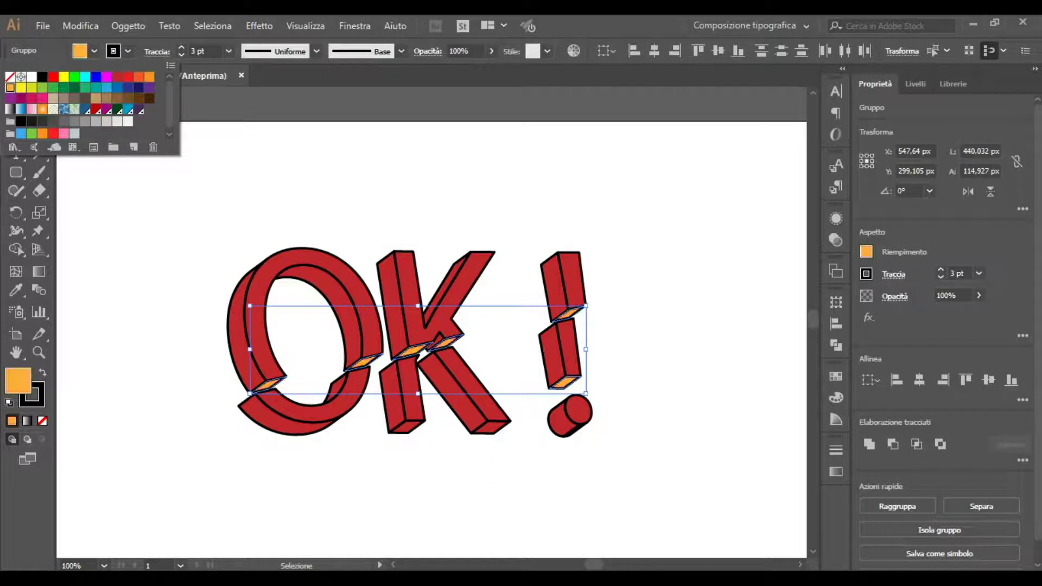
{"action": "key", "text": "Escape"}
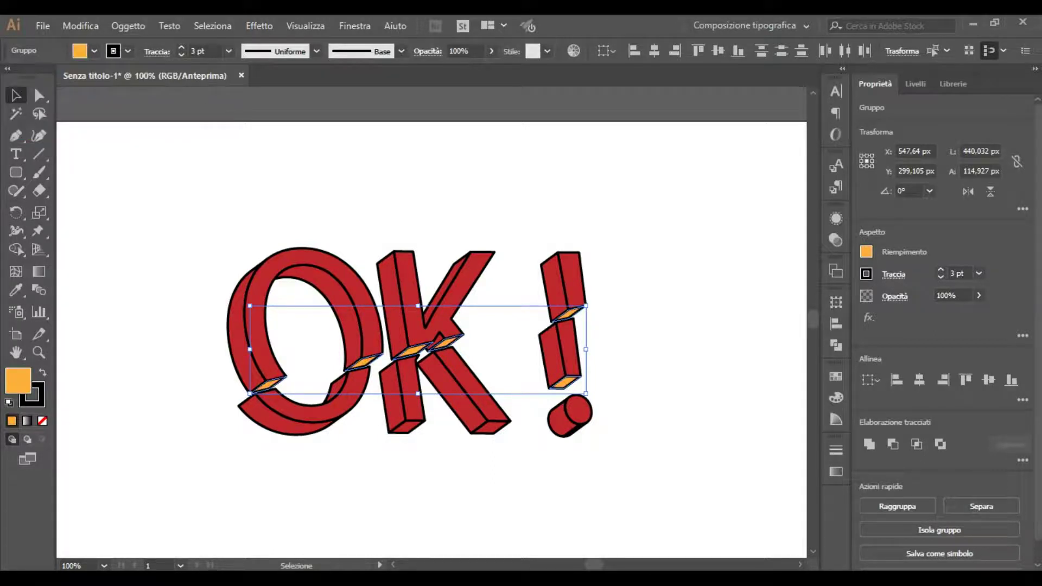
{"action": "key", "text": "ctrl+shift+a"}
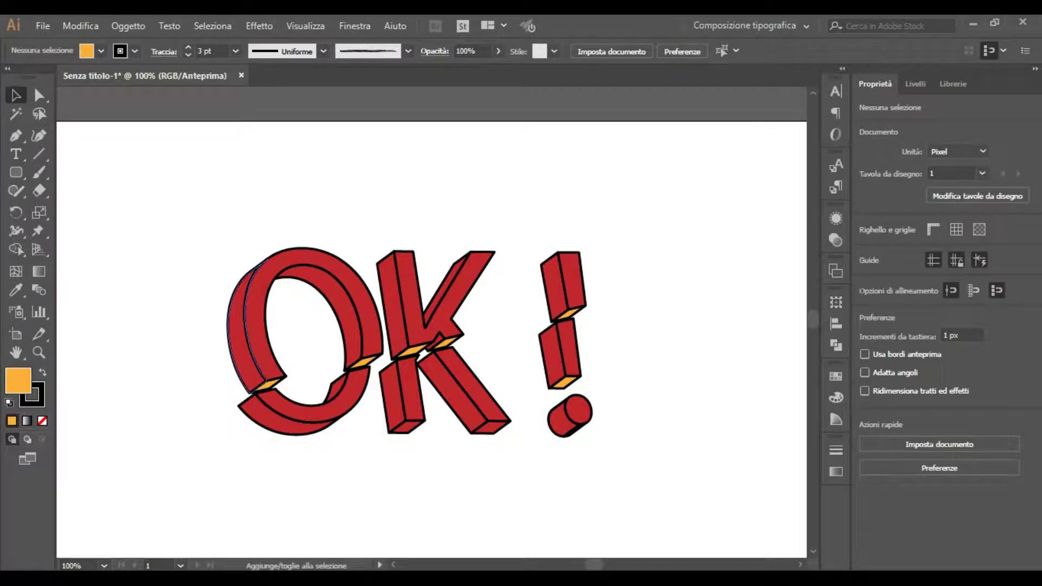
Step: Select the side pieces of the O, the K's stem and arms, and the ! bar and dot
{"action": "left_click", "coordinate": [239, 325], "text": "shift"}
{"action": "left_click", "coordinate": [336, 325], "text": "shift"}
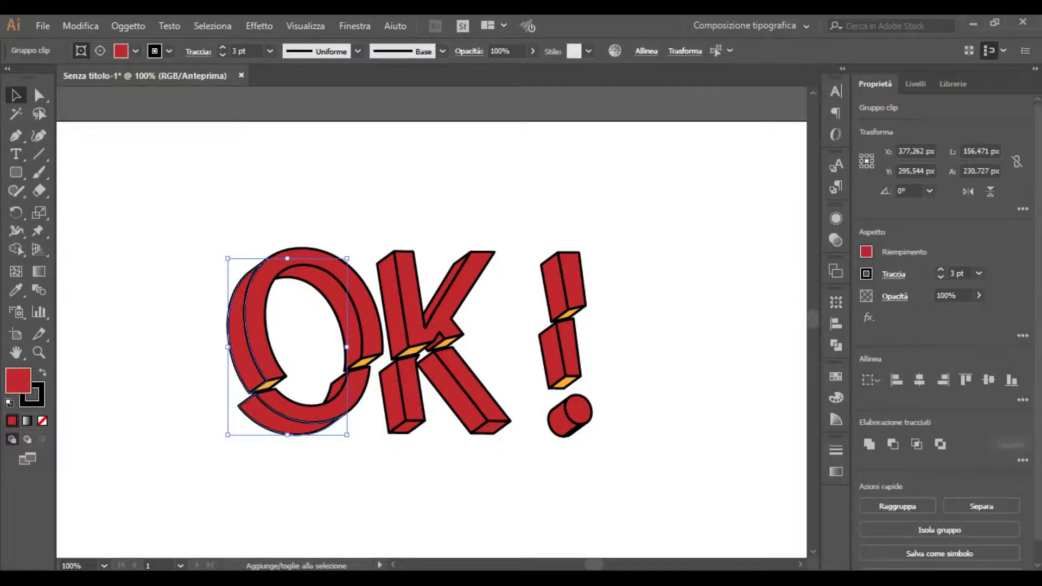
{"action": "left_click", "coordinate": [402, 379], "text": "shift"}
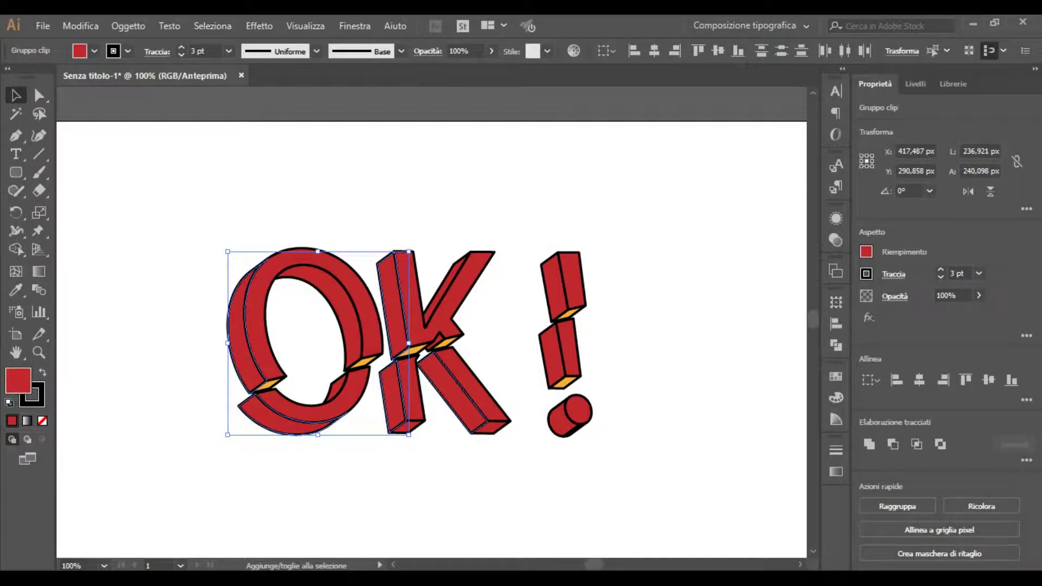
{"action": "left_click", "coordinate": [471, 398], "text": "shift"}
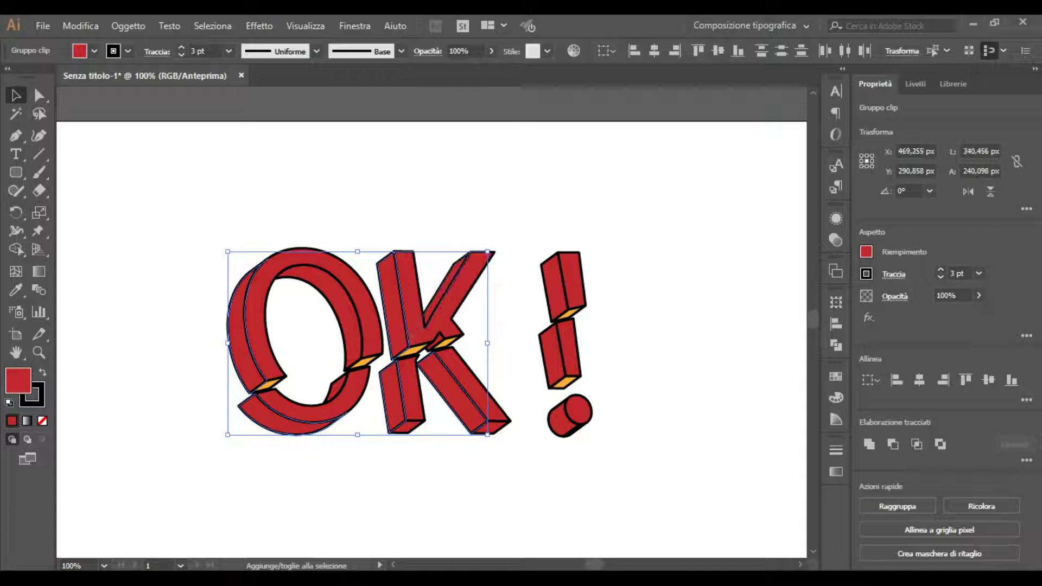
{"action": "left_click", "coordinate": [562, 284], "text": "shift"}
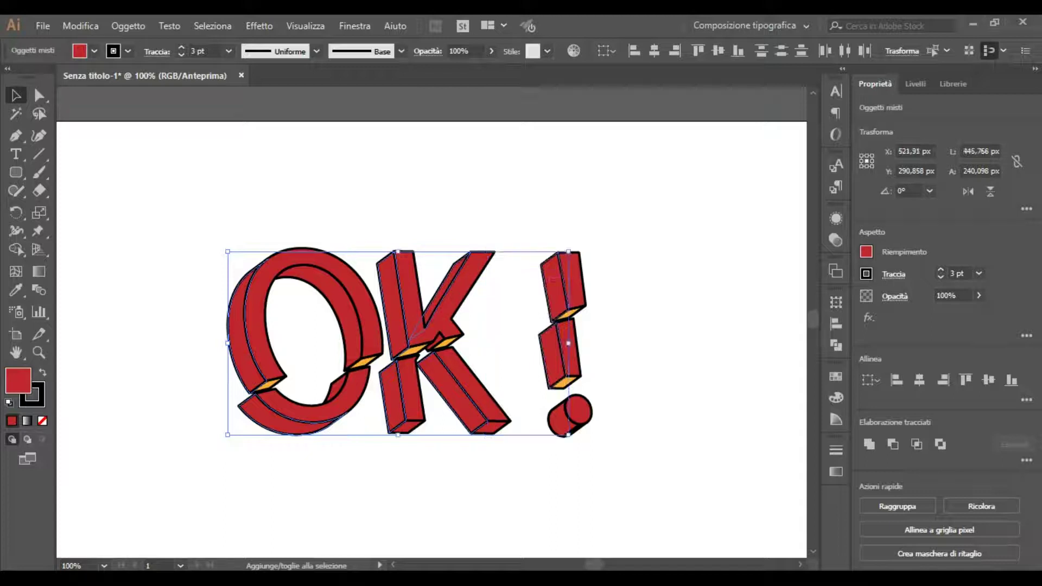
{"action": "left_click", "coordinate": [570, 413], "text": "shift"}
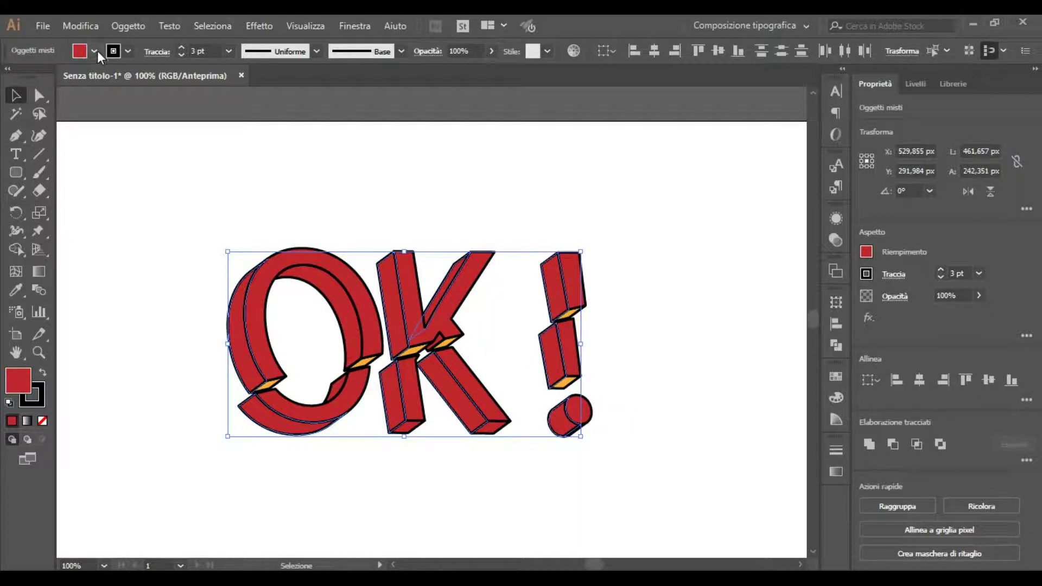
Step: Fill the selected side faces with deep red 7F0909 via the Color Picker
{"action": "double_click", "coordinate": [19, 380]}
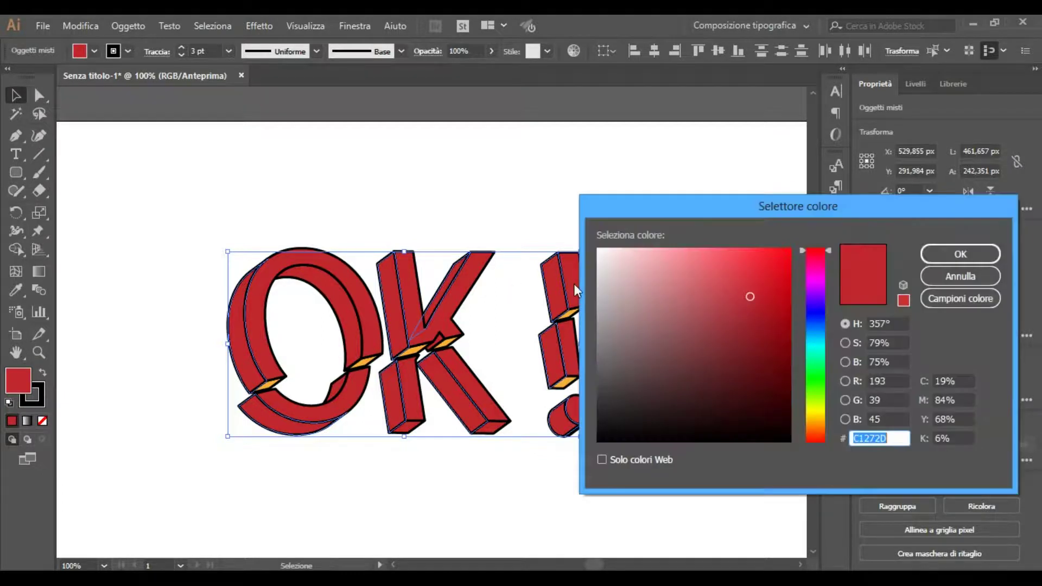
{"action": "type", "text": "EA1F1F"}
{"action": "left_click_drag", "start_coordinate": [758, 265], "coordinate": [781, 281]}
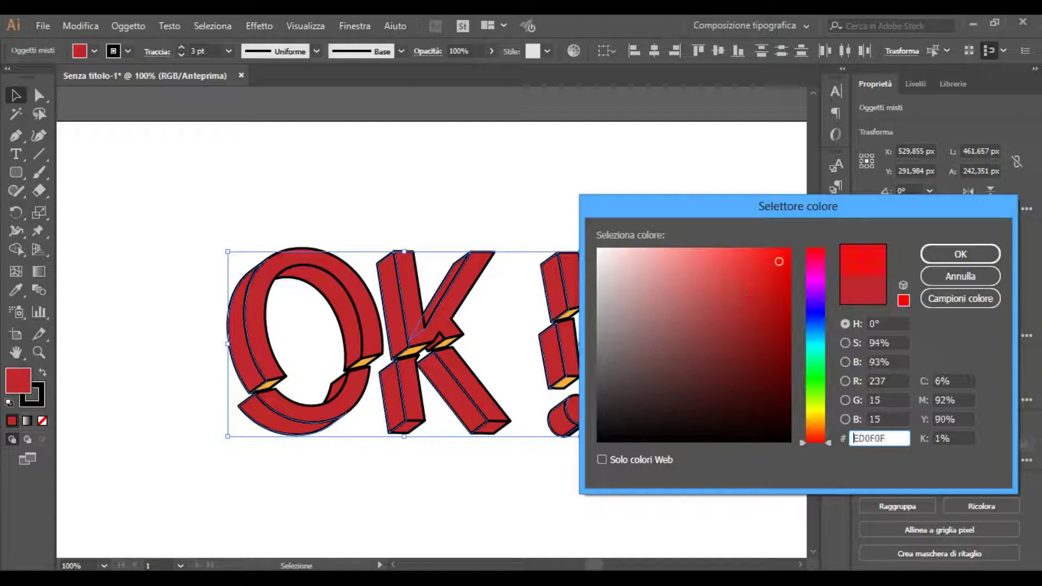
{"action": "left_click", "coordinate": [947, 249]}
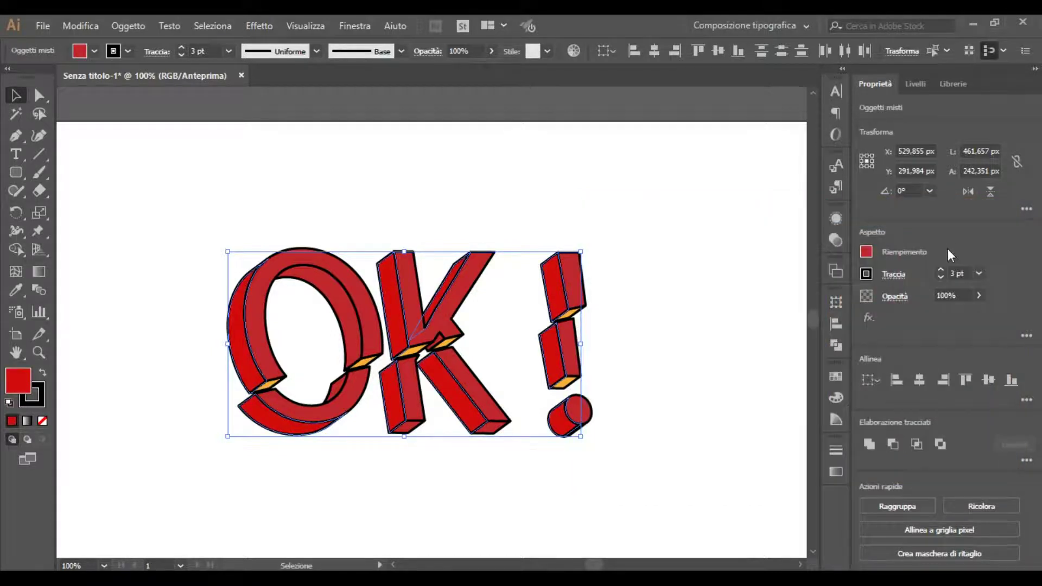
{"action": "double_click", "coordinate": [24, 378]}
{"action": "left_click_drag", "start_coordinate": [778, 283], "coordinate": [777, 345]}
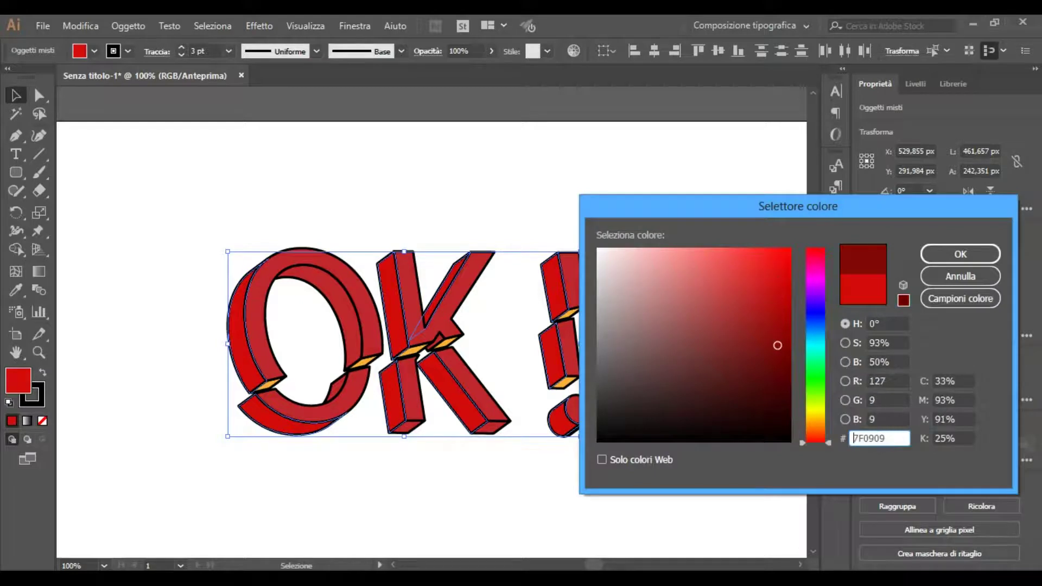
{"action": "left_click", "coordinate": [947, 256]}
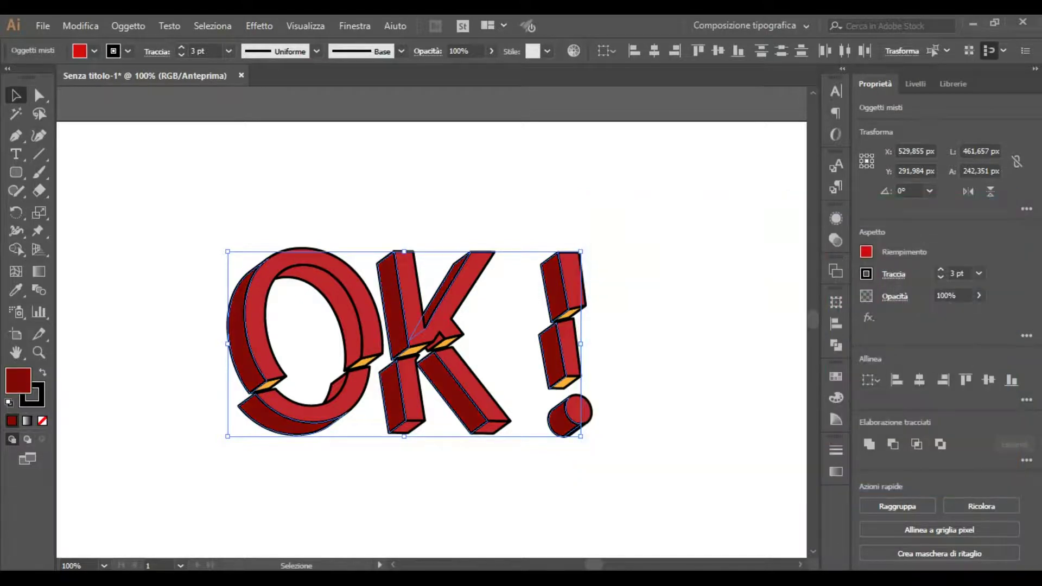
{"action": "key", "text": "ctrl+shift+a"}
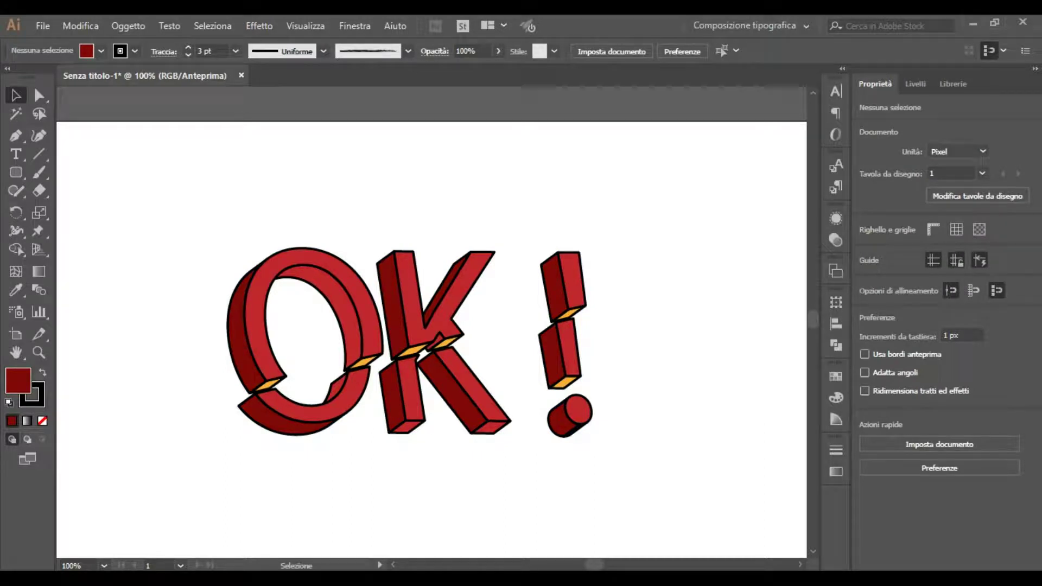
Step: Ungroup the O's upper piece and inspect its left clip group
{"action": "key", "text": "alt"}
{"action": "right_click", "coordinate": [347, 387]}
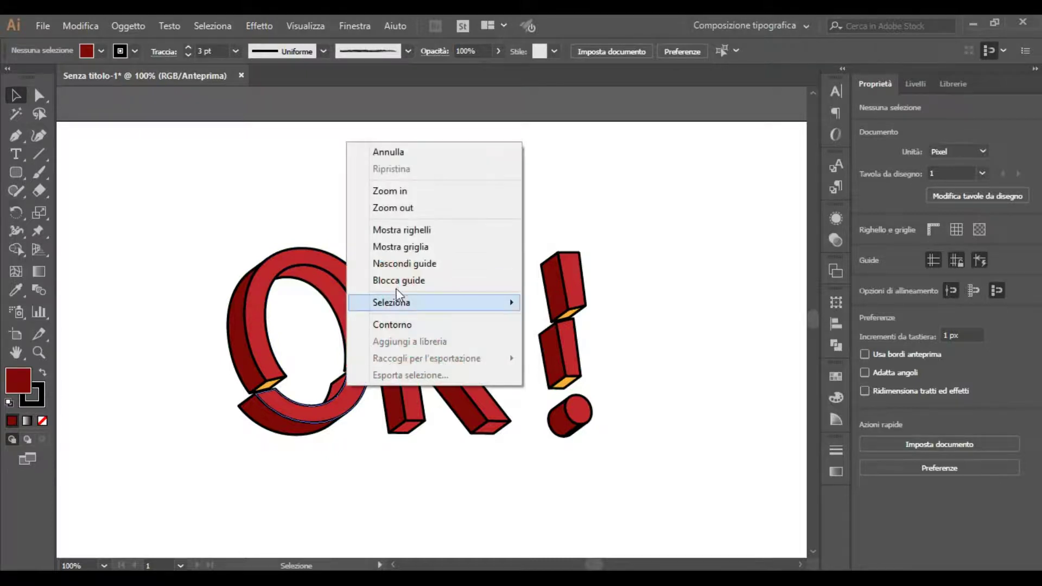
{"action": "right_click", "coordinate": [272, 354]}
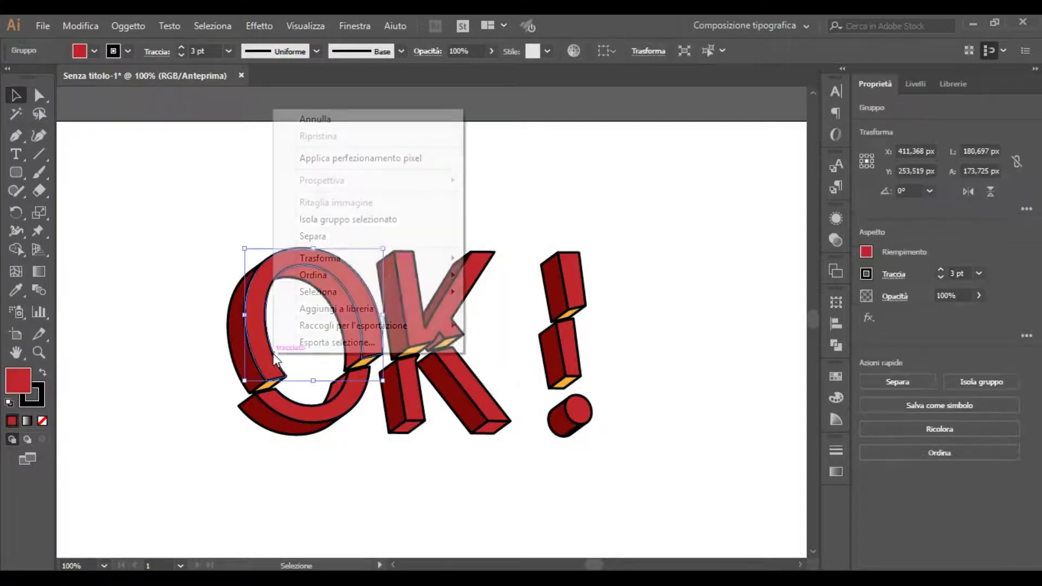
{"action": "left_click", "coordinate": [331, 238]}
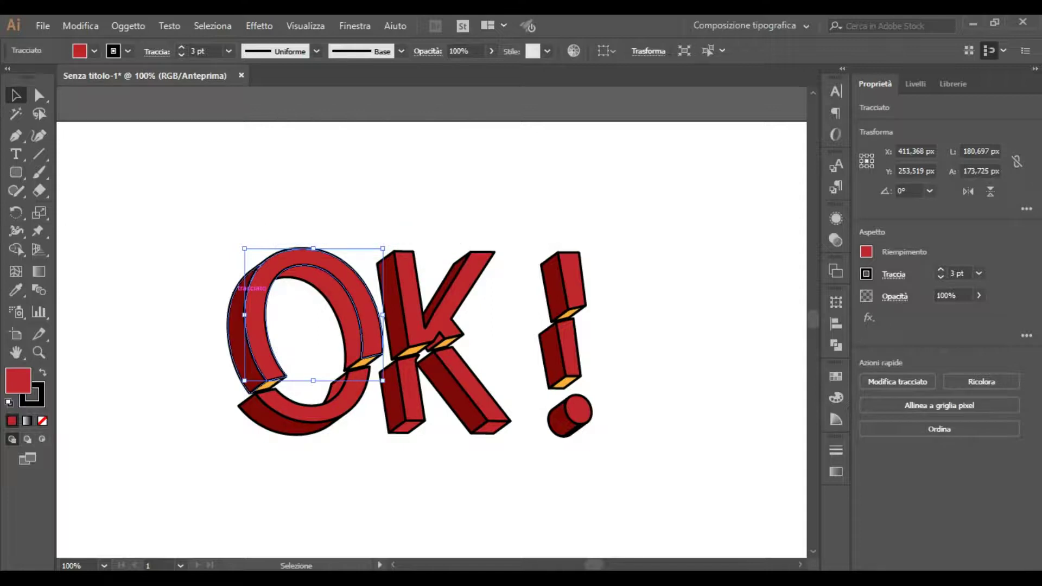
{"action": "right_click", "coordinate": [236, 296]}
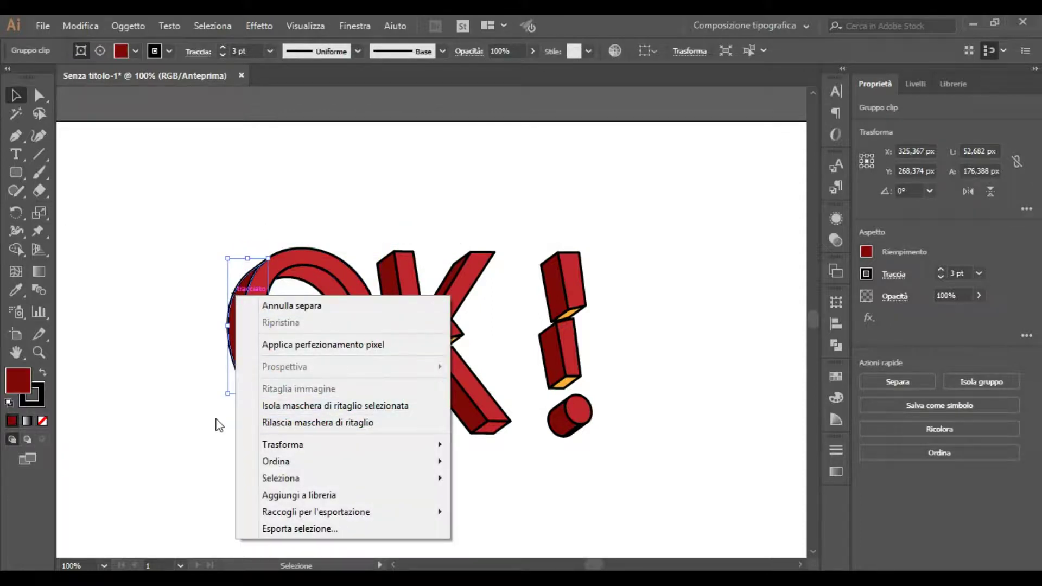
{"action": "left_click", "coordinate": [151, 359]}
Step: Ungroup the K's top arm piece and its left lower piece
{"action": "right_click", "coordinate": [380, 282]}
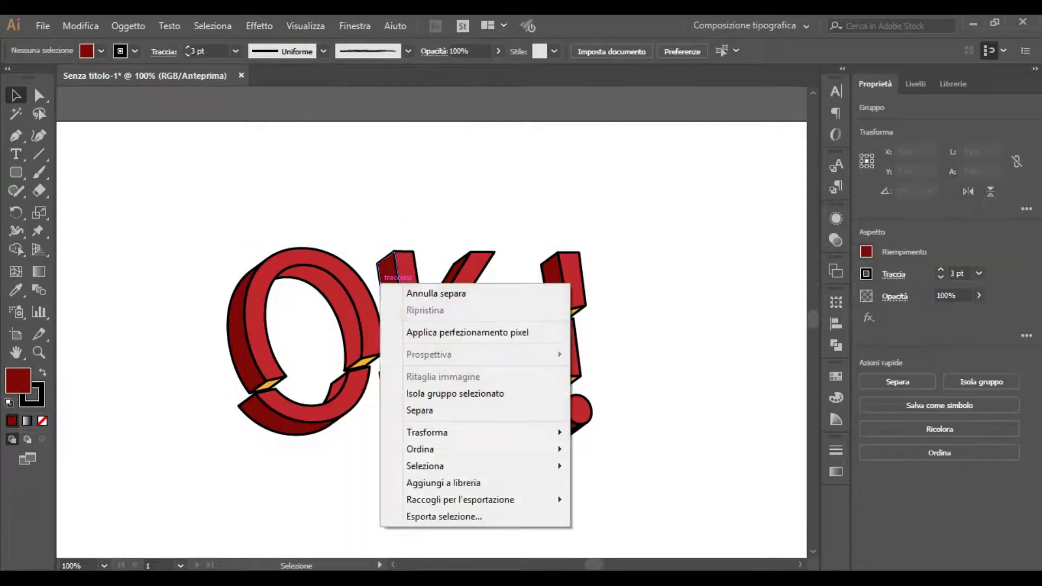
{"action": "left_click", "coordinate": [418, 410]}
{"action": "left_click", "coordinate": [405, 288]}
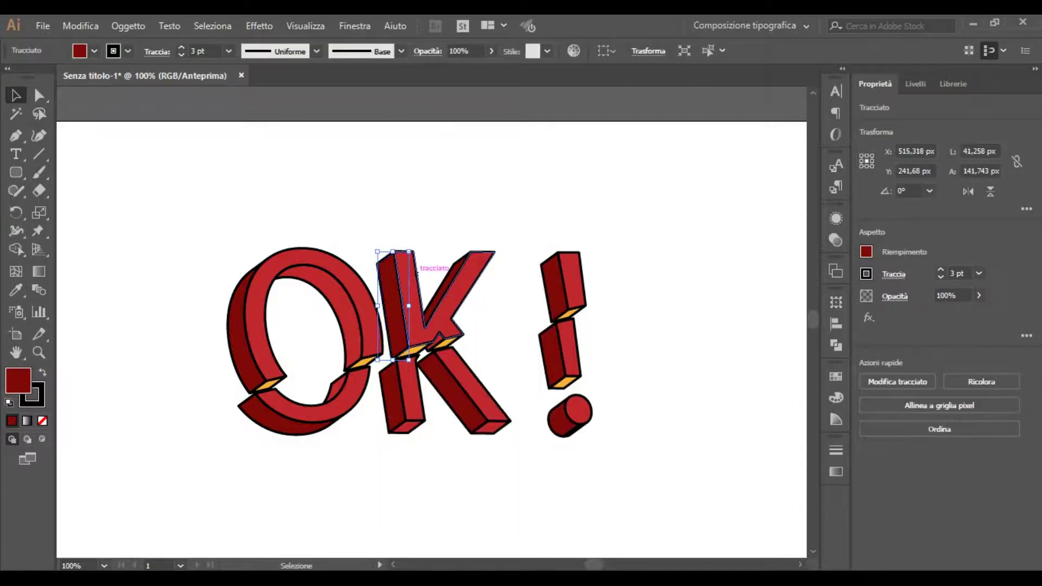
{"action": "right_click", "coordinate": [416, 275]}
{"action": "left_click", "coordinate": [455, 402]}
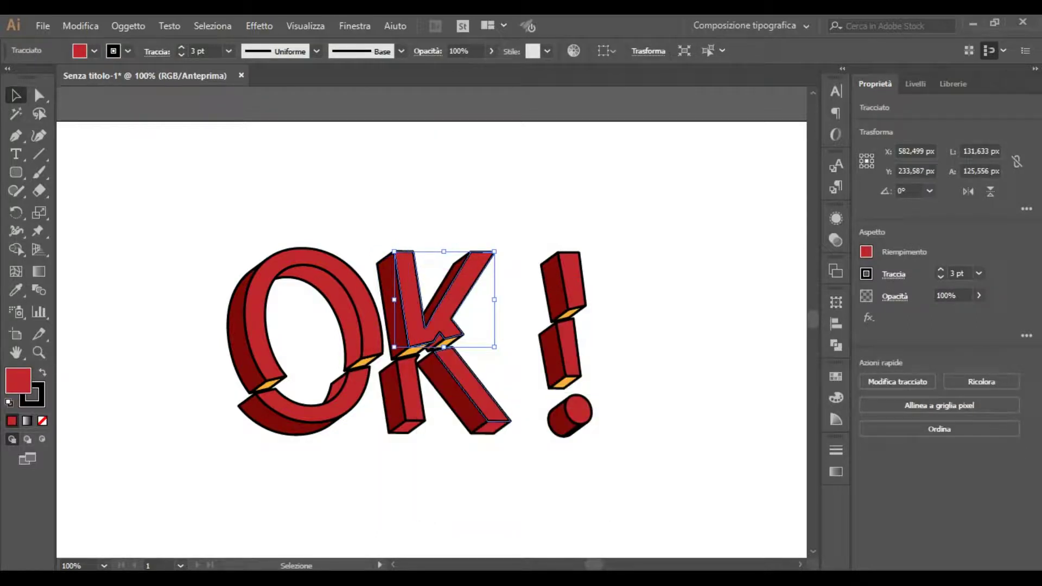
{"action": "right_click", "coordinate": [459, 364]}
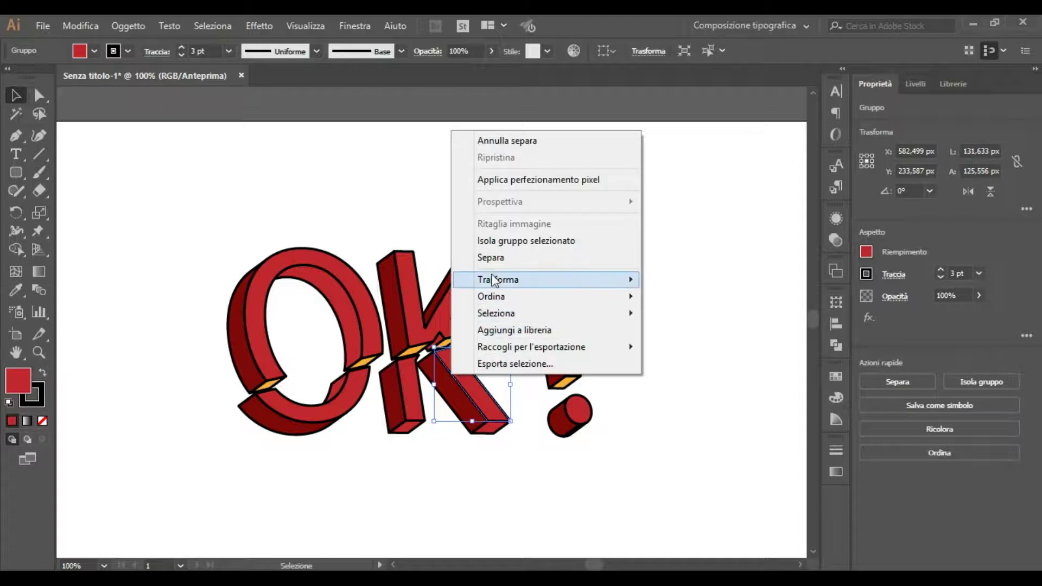
{"action": "key", "text": "Escape"}
{"action": "left_click", "coordinate": [412, 388]}
{"action": "right_click", "coordinate": [418, 387]}
{"action": "left_click", "coordinate": [460, 267]}
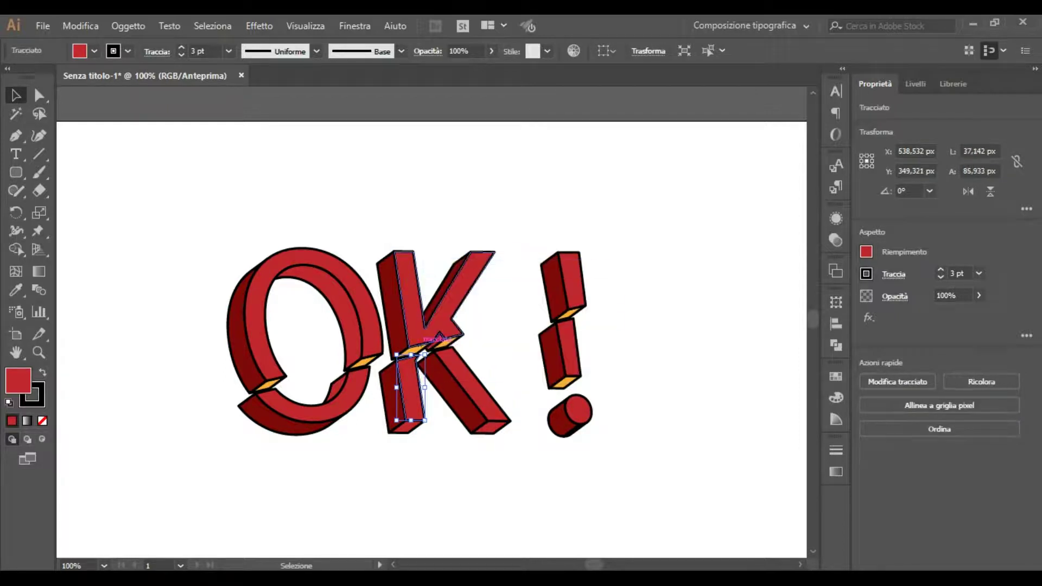
Step: Ungroup the upper and lower exclamation mark segments
{"action": "left_click", "coordinate": [553, 347]}
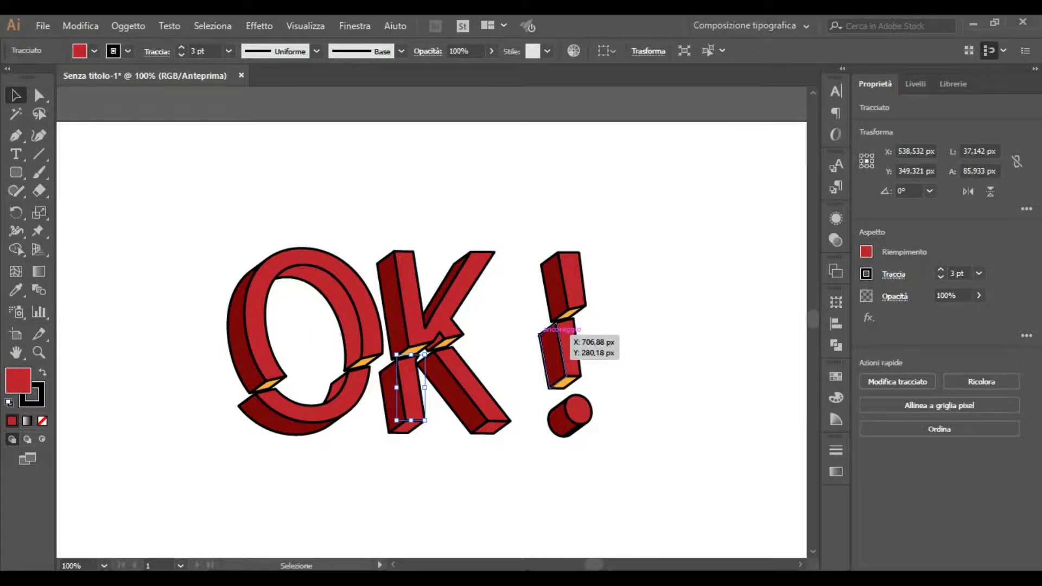
{"action": "right_click", "coordinate": [541, 336]}
{"action": "left_click", "coordinate": [579, 218]}
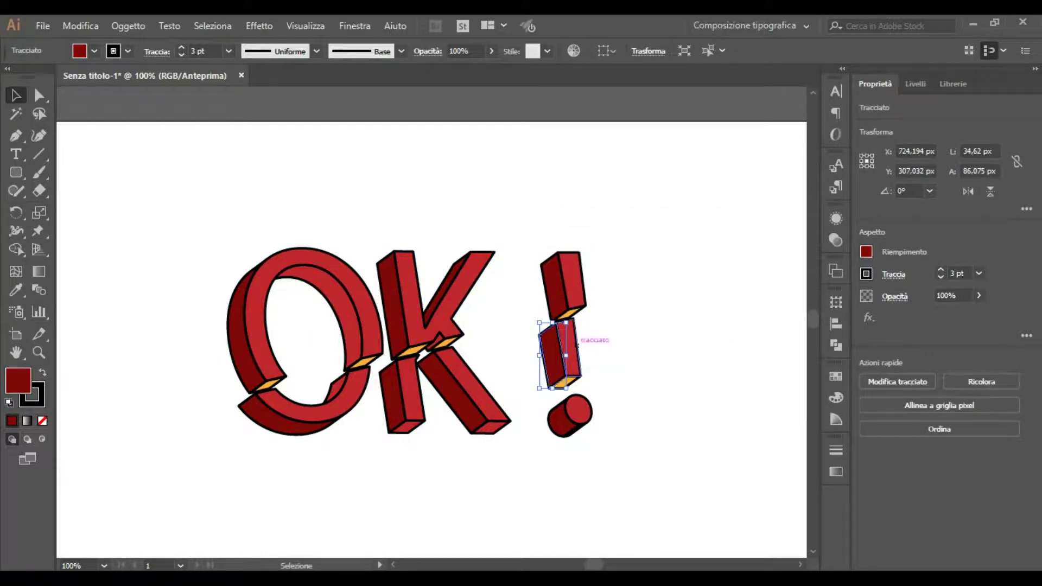
{"action": "right_click", "coordinate": [576, 345]}
{"action": "left_click", "coordinate": [616, 228]}
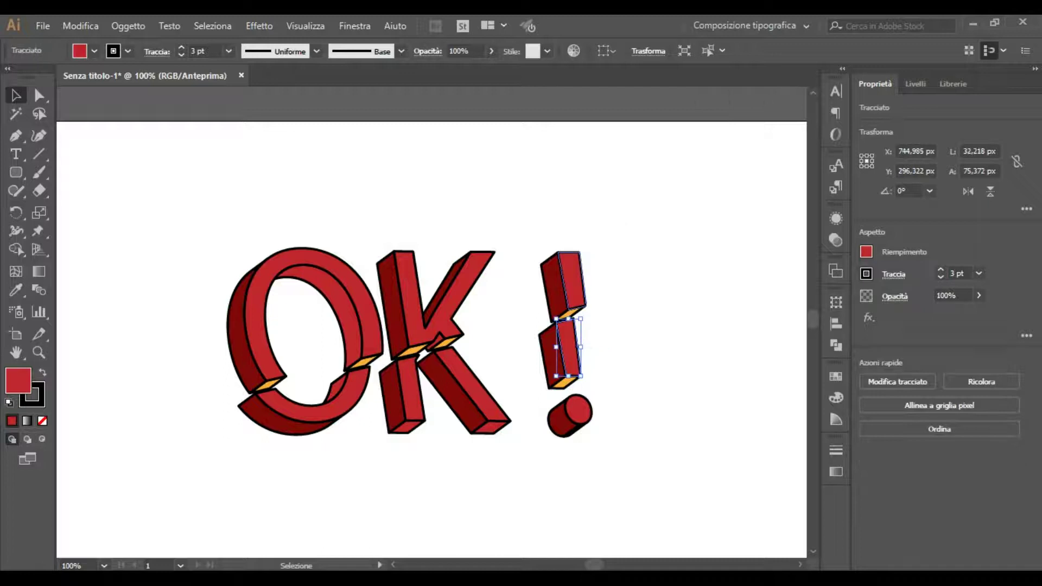
{"action": "left_click", "coordinate": [567, 260]}
{"action": "right_click", "coordinate": [558, 266]}
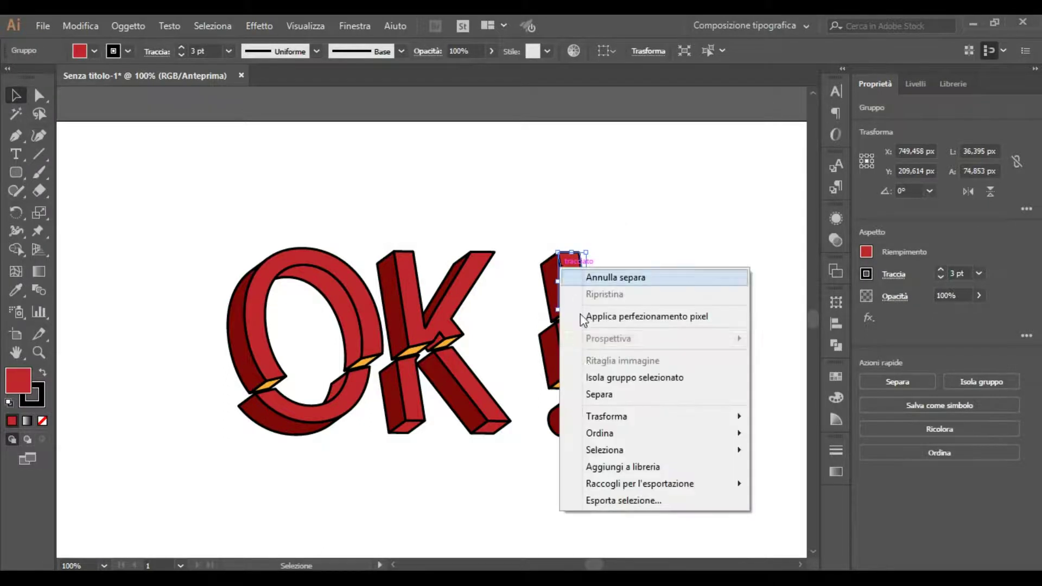
Step: Ungroup the upper exclamation mark group into separate paths
{"action": "left_click", "coordinate": [590, 395]}
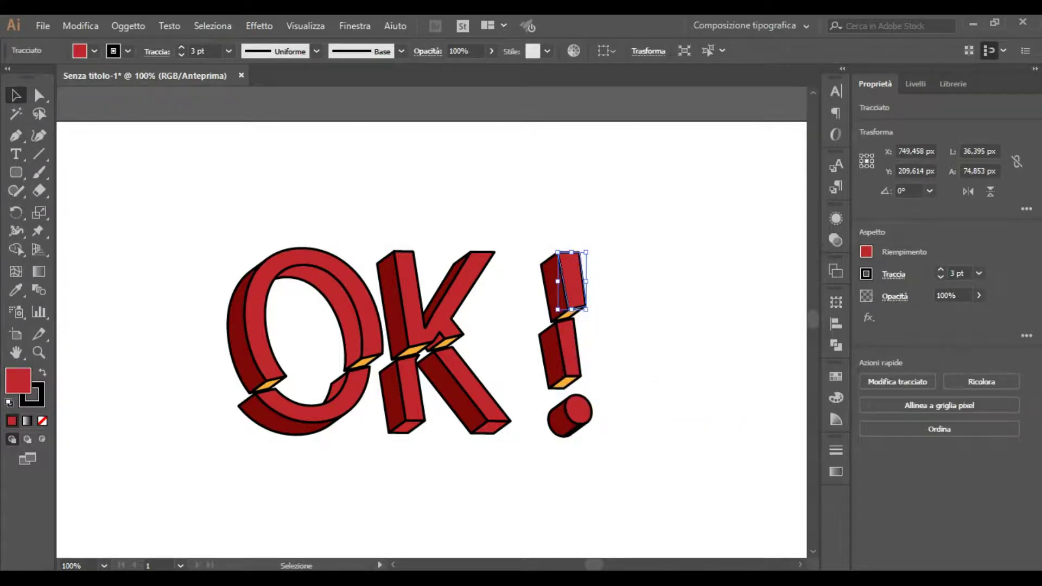
{"action": "right_click", "coordinate": [543, 265]}
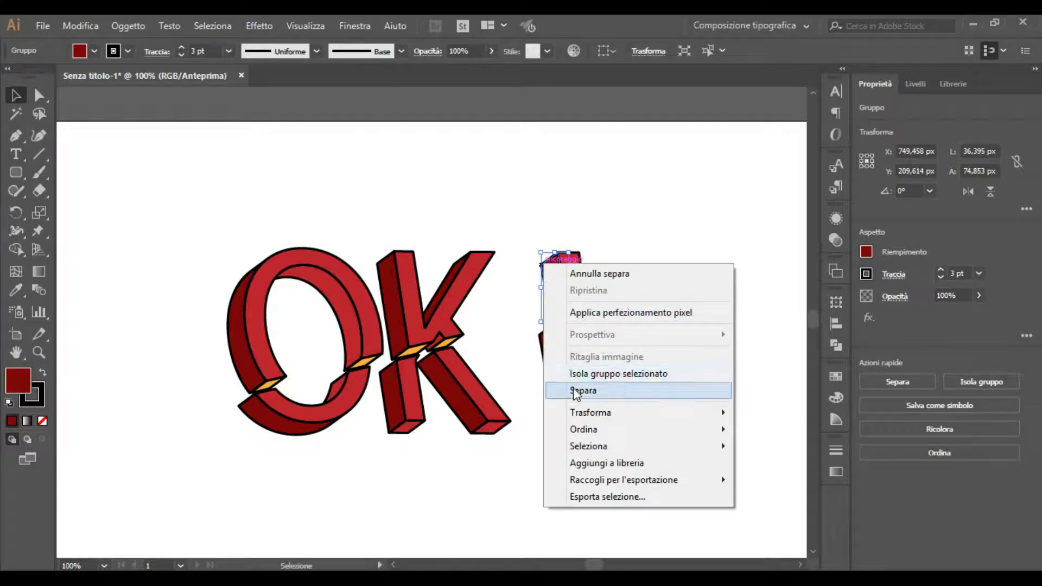
{"action": "left_click", "coordinate": [571, 390]}
{"action": "right_click", "coordinate": [569, 375]}
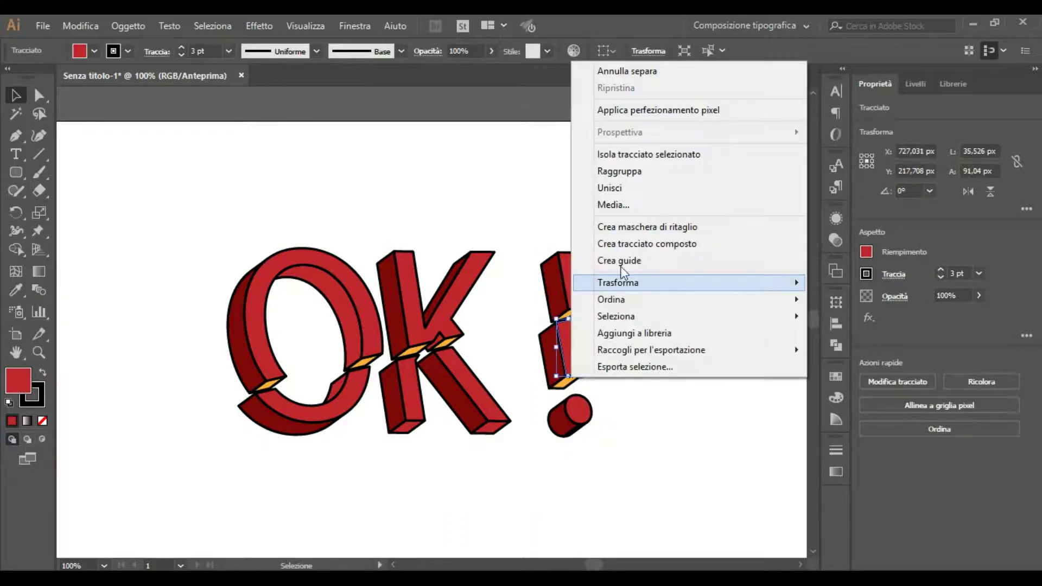
{"action": "left_click", "coordinate": [501, 307]}
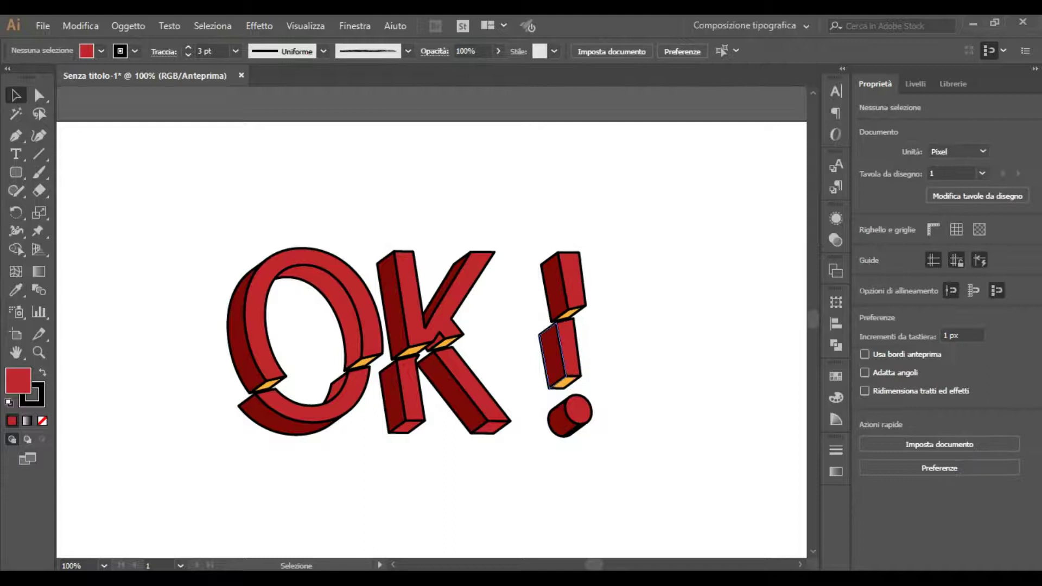
Step: Check the remaining exclamation mark pieces and dot clip group for grouping
{"action": "right_click", "coordinate": [548, 341]}
{"action": "key", "text": "Escape"}
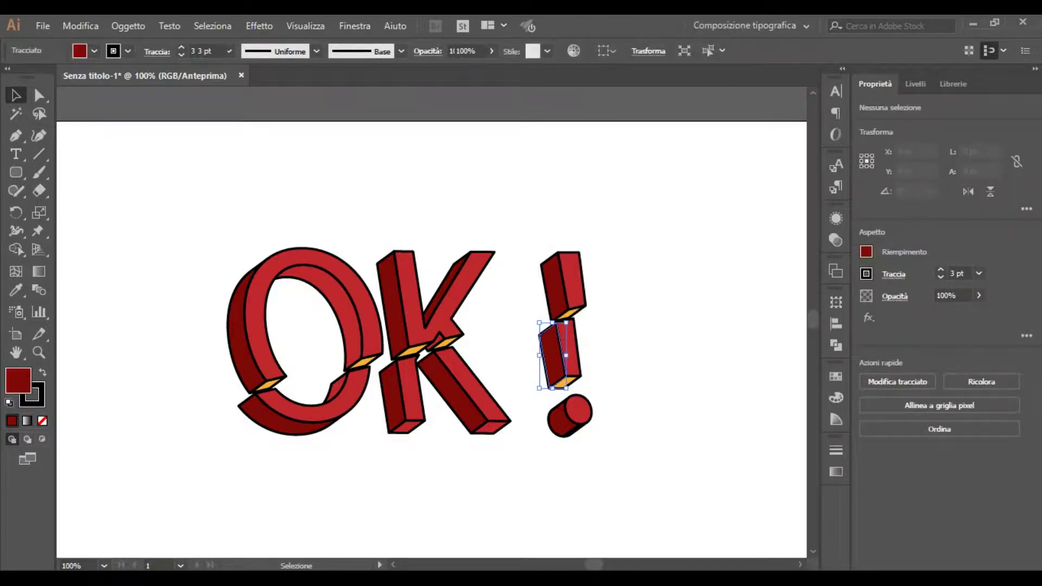
{"action": "right_click", "coordinate": [557, 385]}
{"action": "key", "text": "Escape"}
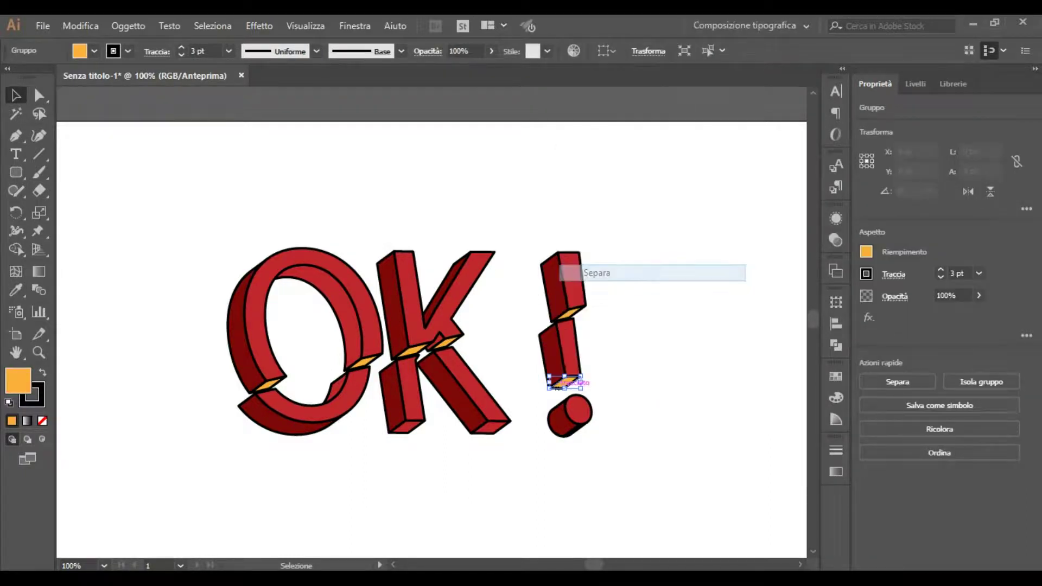
{"action": "right_click", "coordinate": [575, 415]}
{"action": "key", "text": "Escape"}
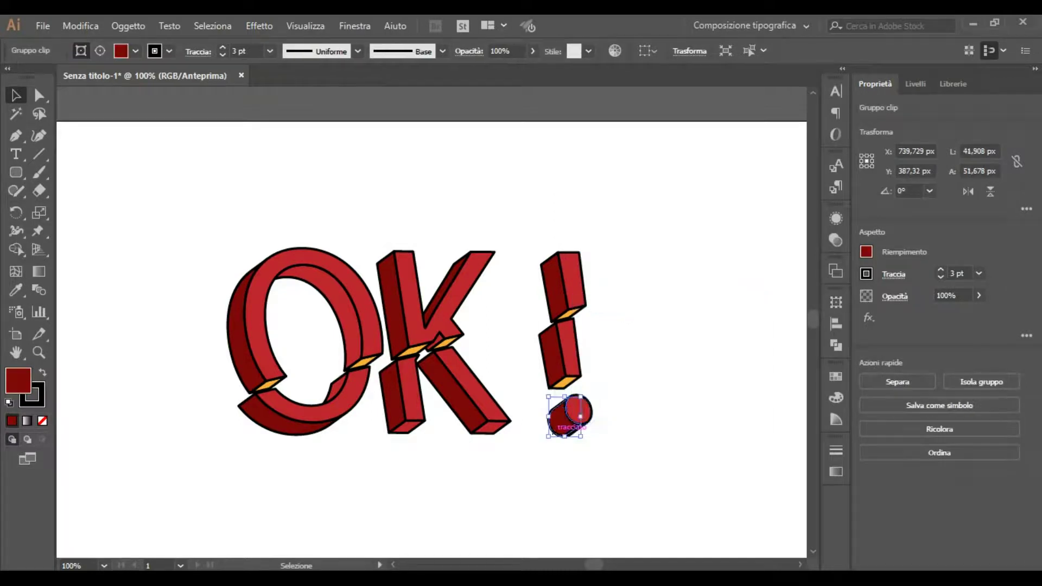
{"action": "right_click", "coordinate": [552, 434]}
{"action": "key", "text": "Escape"}
{"action": "left_click", "coordinate": [555, 190]}
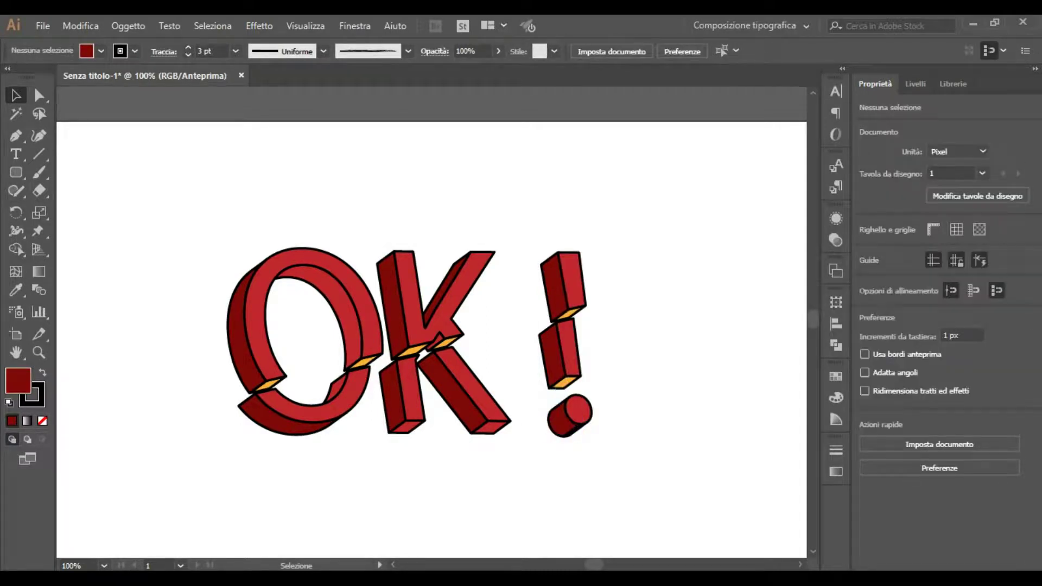
{"action": "right_click", "coordinate": [554, 190]}
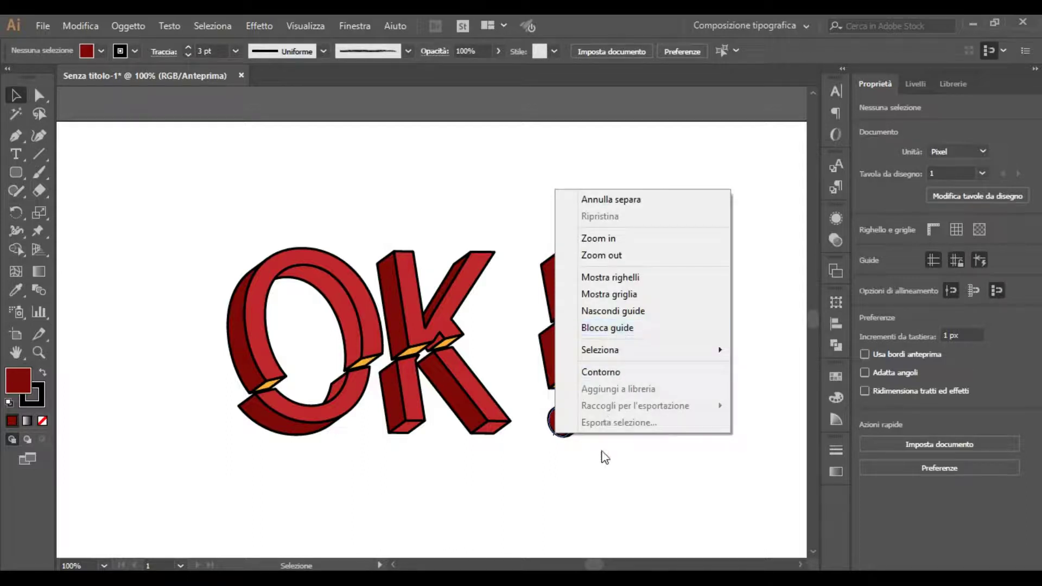
{"action": "left_click", "coordinate": [602, 470]}
Step: Ungroup the K's bottom group and its leg piece
{"action": "right_click", "coordinate": [417, 427]}
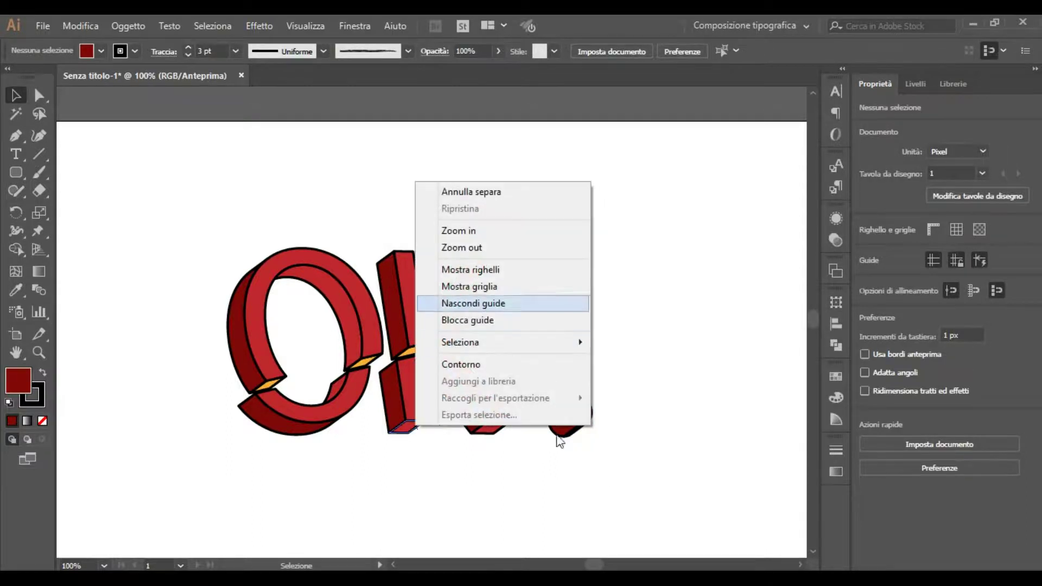
{"action": "left_click", "coordinate": [486, 464]}
{"action": "right_click", "coordinate": [479, 432]}
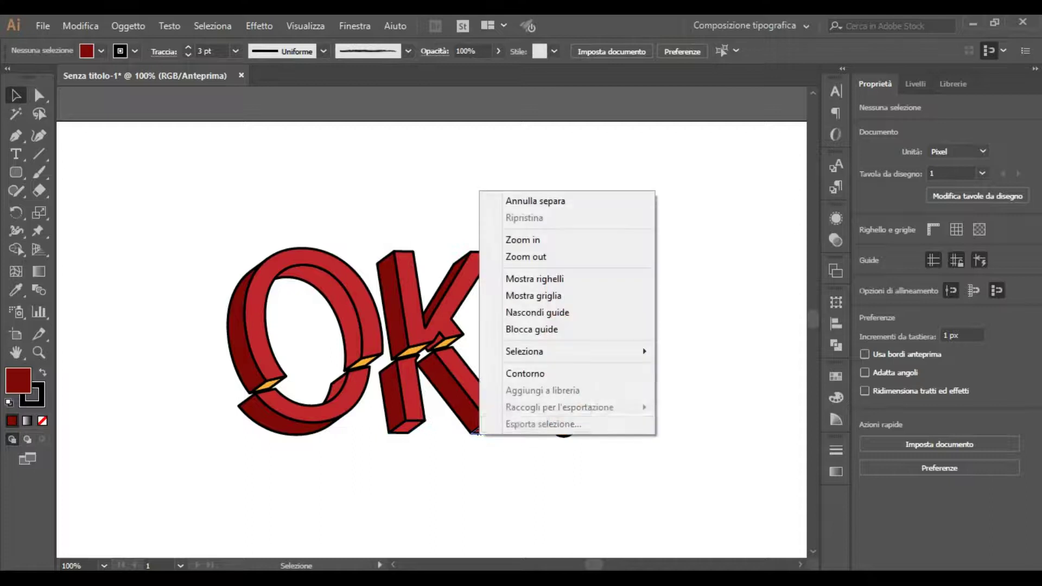
{"action": "left_click", "coordinate": [481, 489]}
{"action": "right_click", "coordinate": [480, 432]}
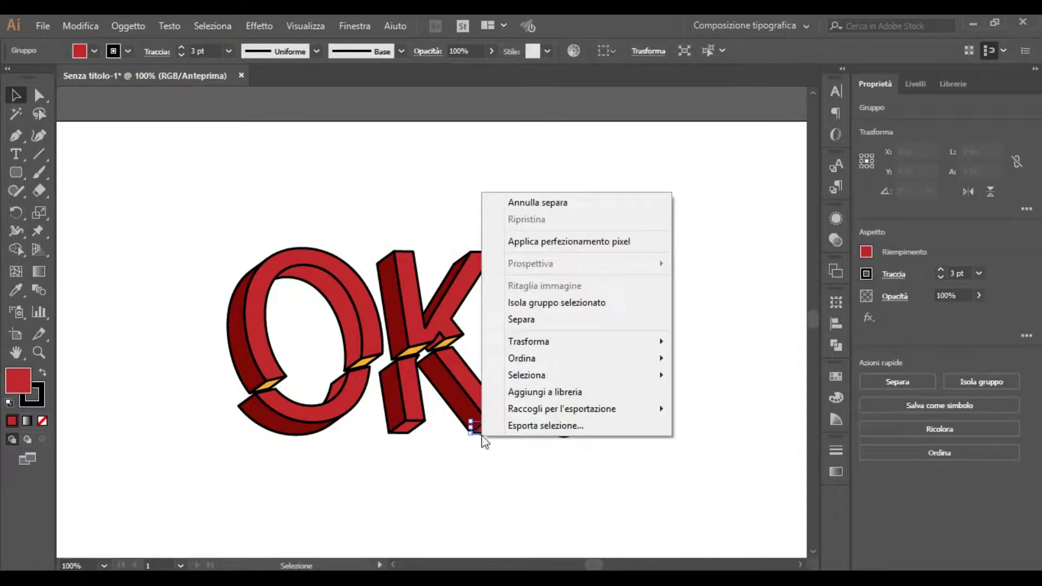
{"action": "left_click", "coordinate": [521, 319]}
{"action": "left_click", "coordinate": [408, 431]}
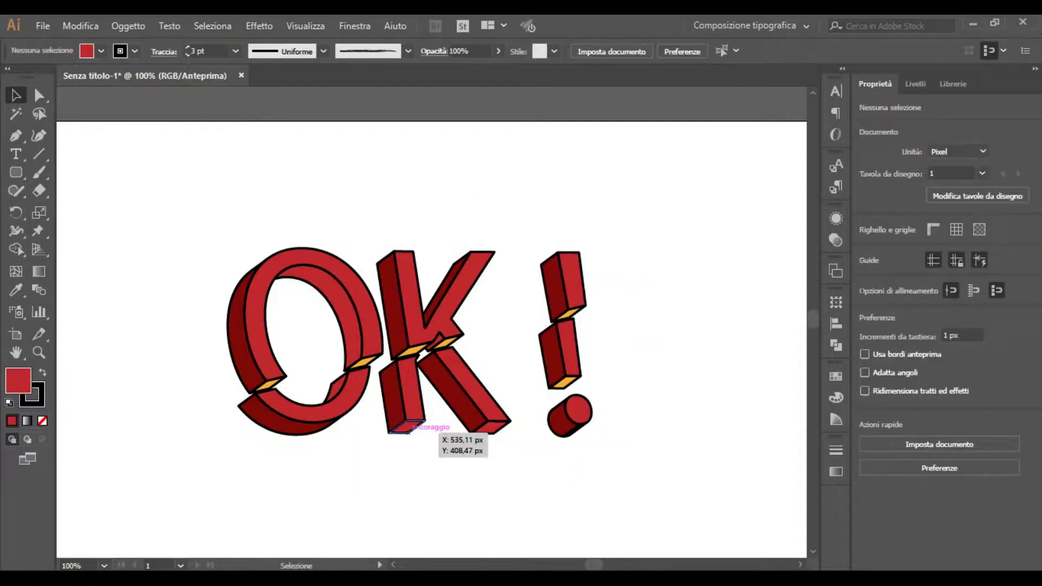
{"action": "right_click", "coordinate": [408, 431]}
{"action": "left_click", "coordinate": [472, 317]}
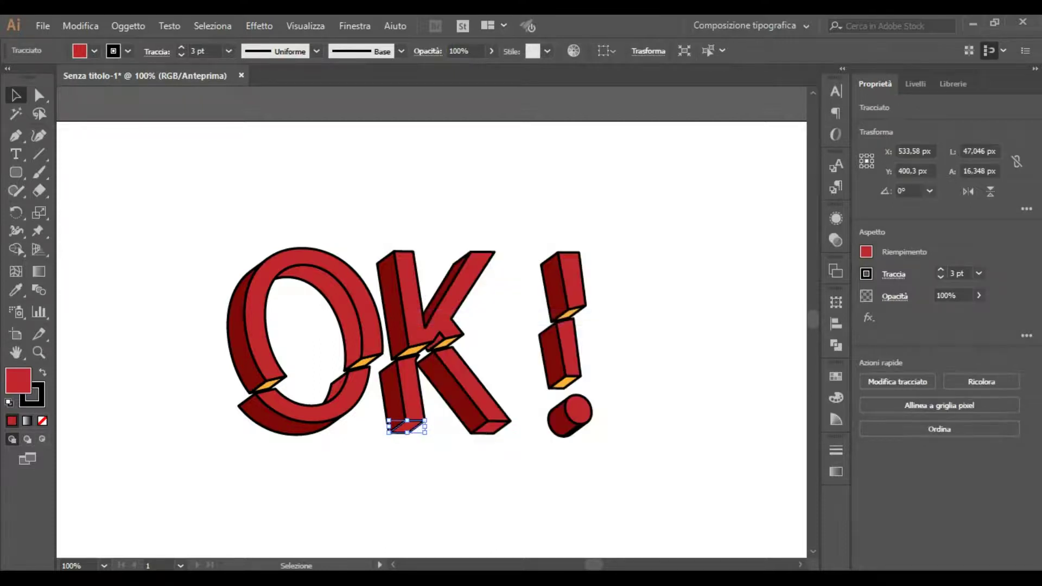
Step: Ungroup the O's bottom piece and check its remaining clip groups
{"action": "right_click", "coordinate": [331, 423]}
{"action": "left_click", "coordinate": [358, 476]}
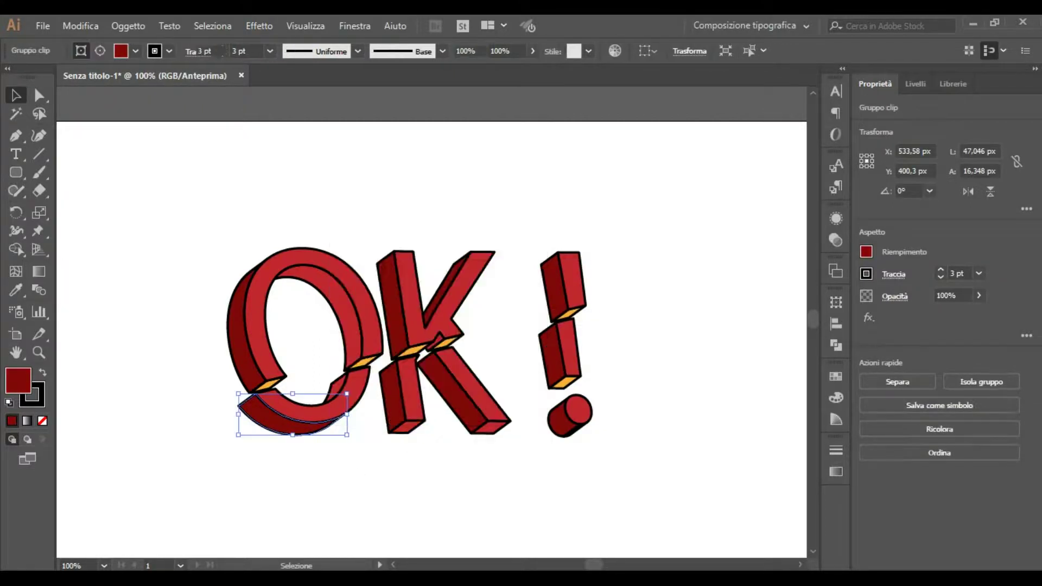
{"action": "right_click", "coordinate": [337, 399]}
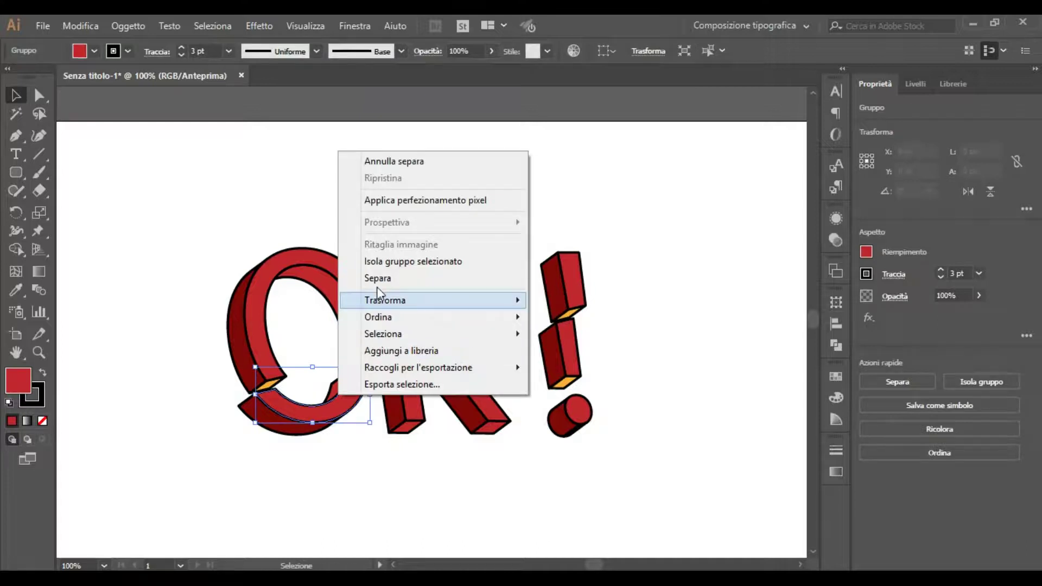
{"action": "key", "text": "Escape"}
{"action": "left_click", "coordinate": [331, 391]}
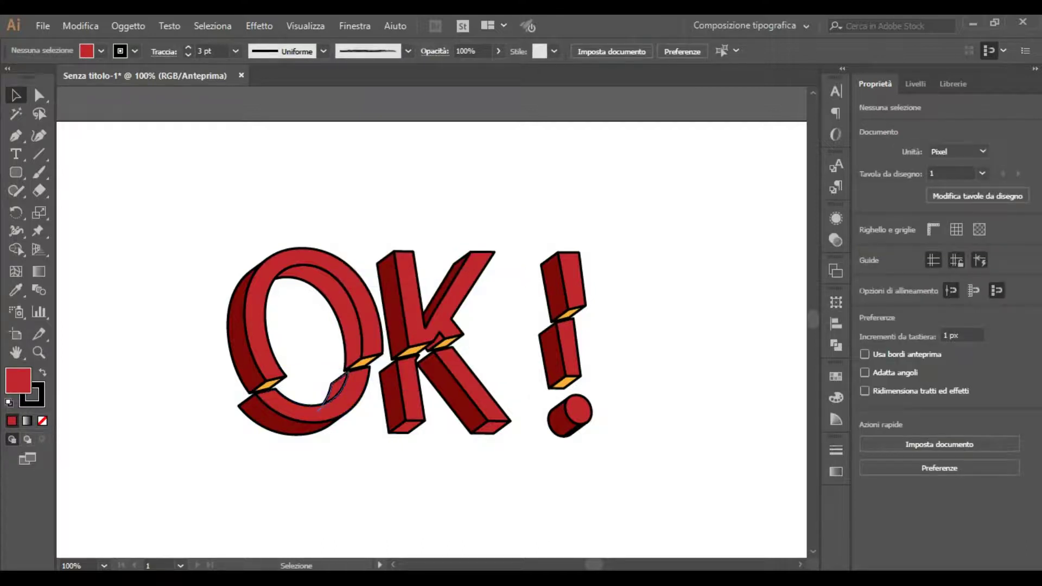
{"action": "right_click", "coordinate": [332, 389]}
{"action": "left_click", "coordinate": [274, 181]}
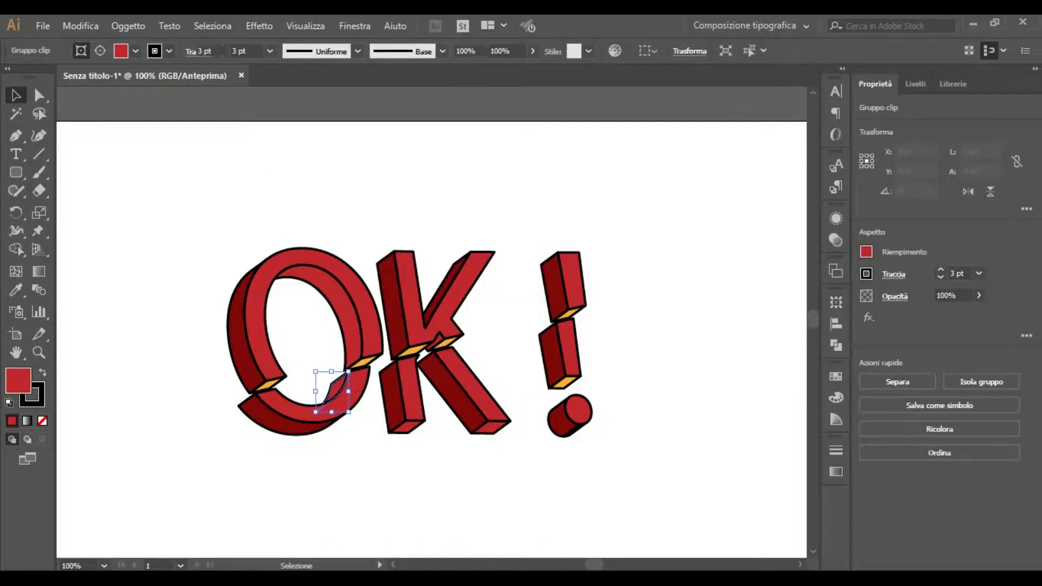
{"action": "right_click", "coordinate": [314, 288]}
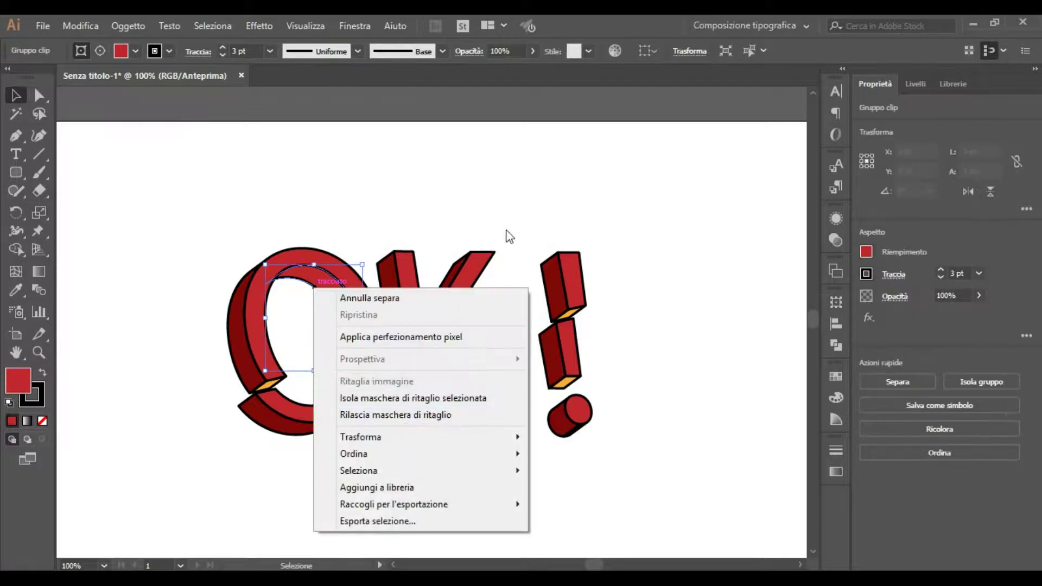
{"action": "left_click", "coordinate": [524, 197]}
{"action": "right_click", "coordinate": [351, 266]}
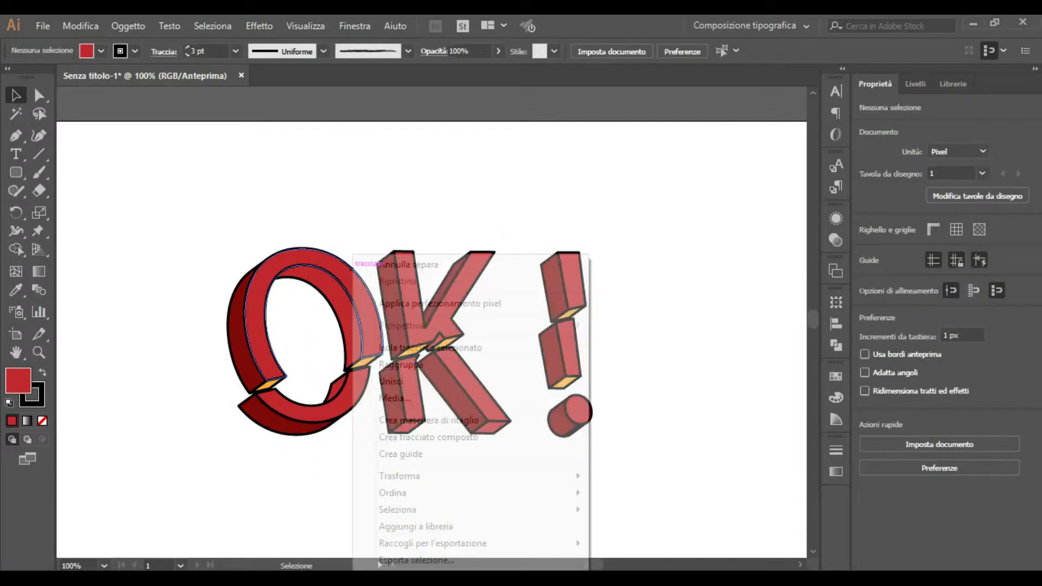
{"action": "left_click", "coordinate": [510, 171]}
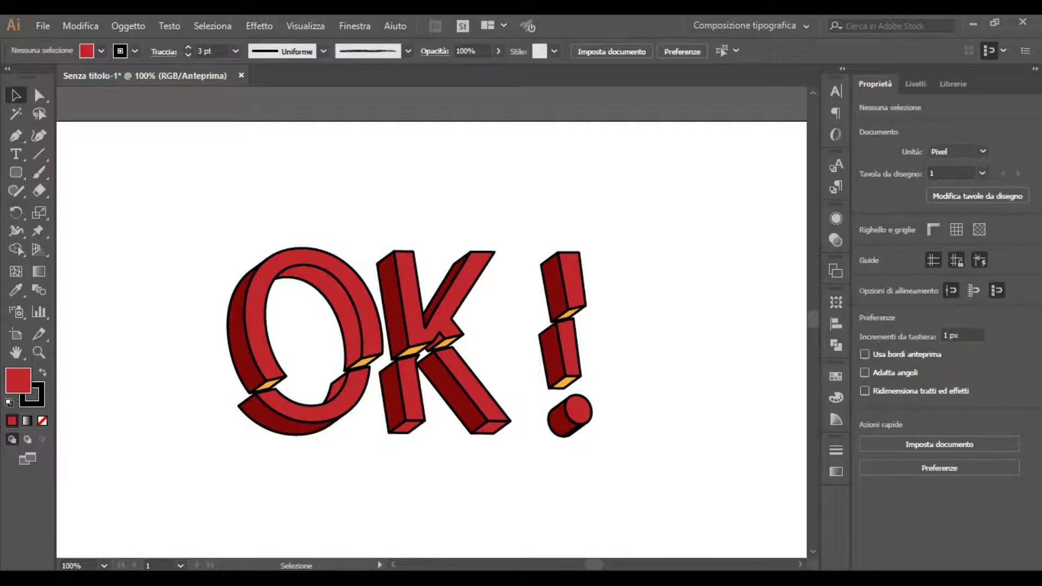
Step: Select all the OK! pieces and group them together
{"action": "left_click_drag", "start_coordinate": [189, 206], "coordinate": [693, 509]}
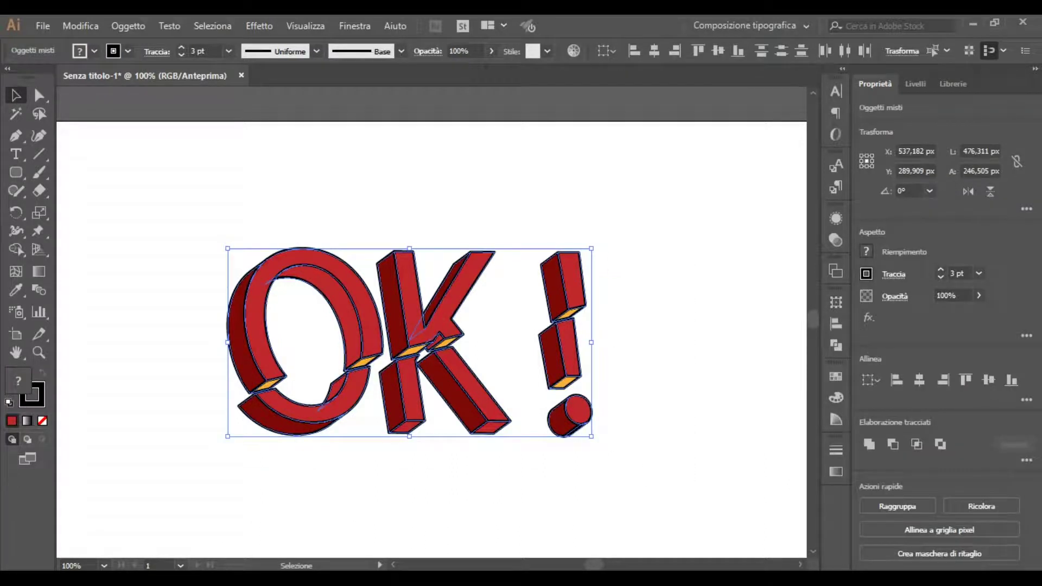
{"action": "right_click", "coordinate": [332, 295]}
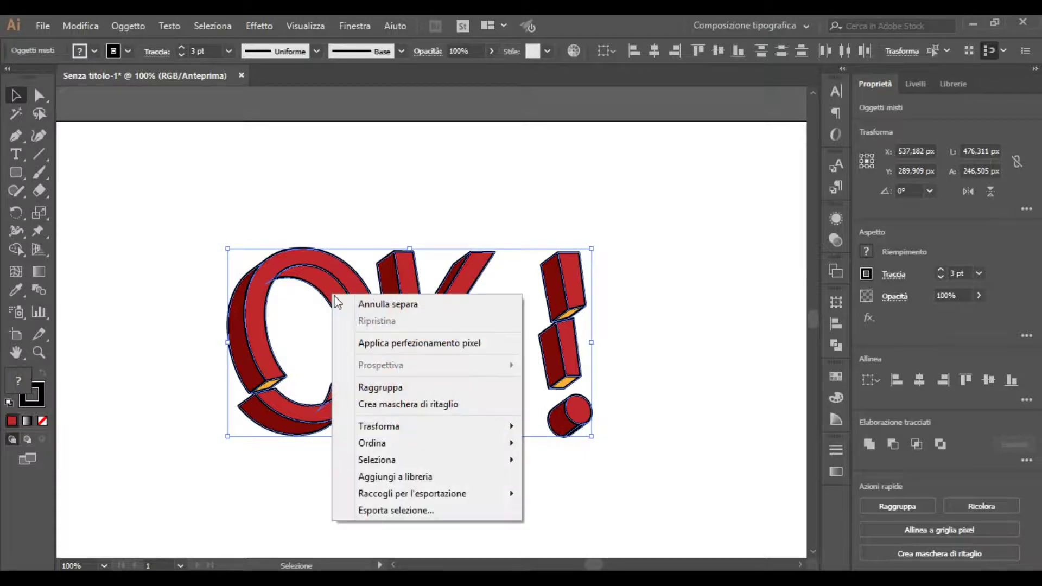
{"action": "left_click", "coordinate": [385, 387]}
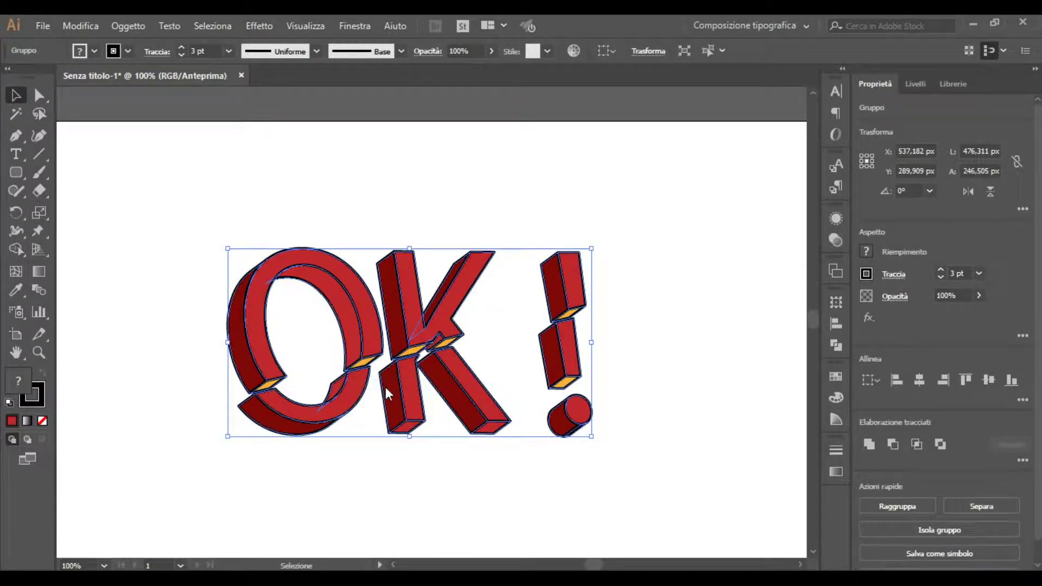
{"action": "key", "text": "a"}
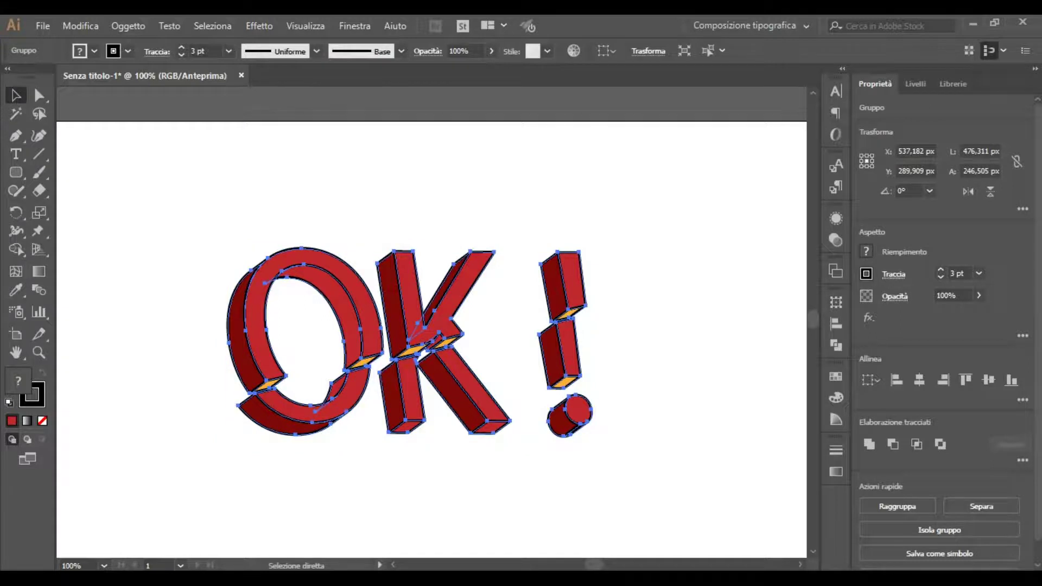
{"action": "key", "text": "v"}
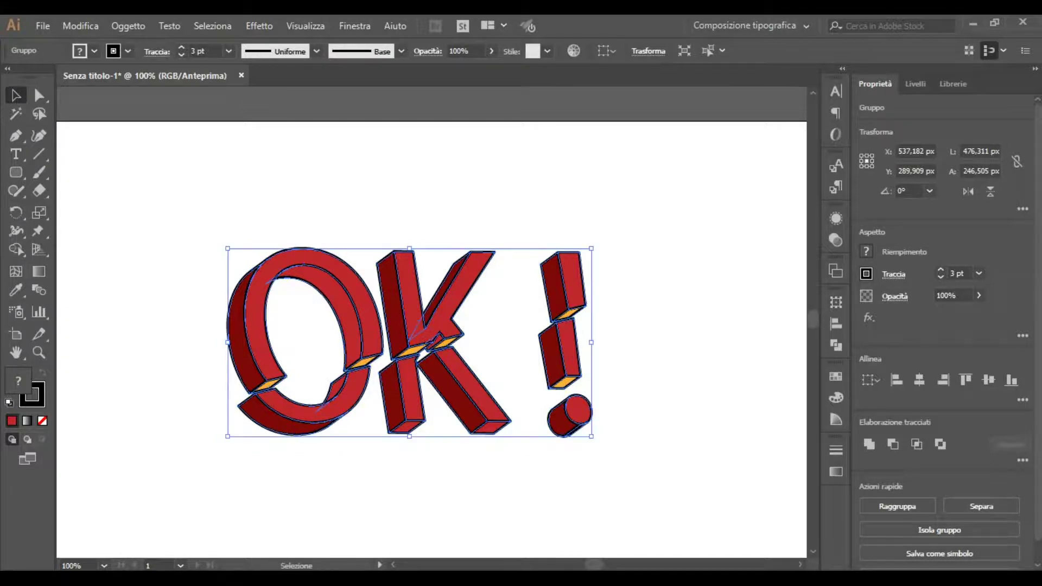
Step: Unite the pieces into one silhouette, fill it black, and nudge it into place
{"action": "left_click", "coordinate": [836, 346]}
{"action": "left_click", "coordinate": [656, 334]}
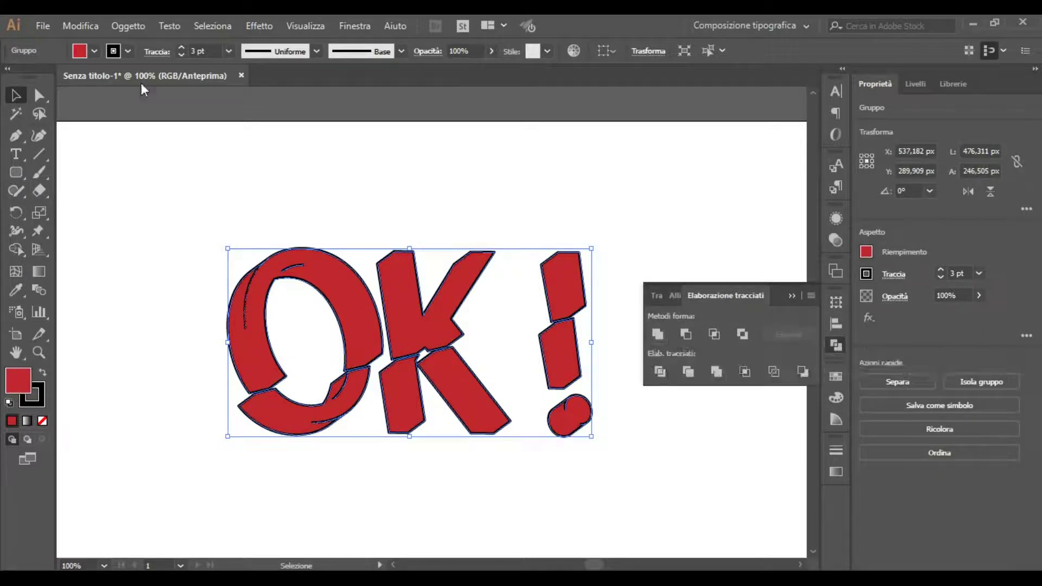
{"action": "left_click", "coordinate": [95, 52]}
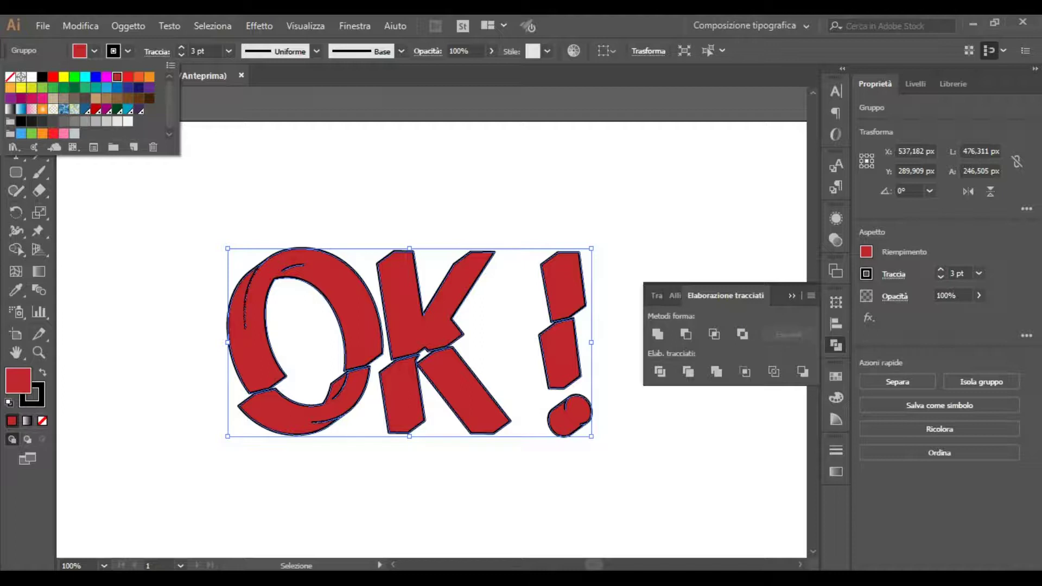
{"action": "left_click", "coordinate": [31, 121]}
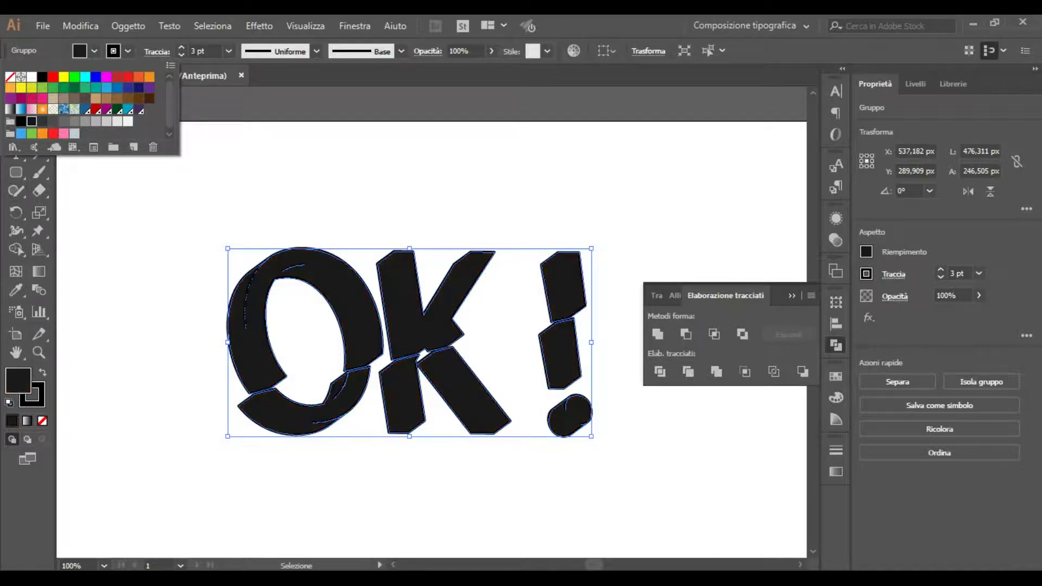
{"action": "key", "text": "Escape"}
{"action": "left_click_drag", "start_coordinate": [394, 325], "coordinate": [401, 367]}
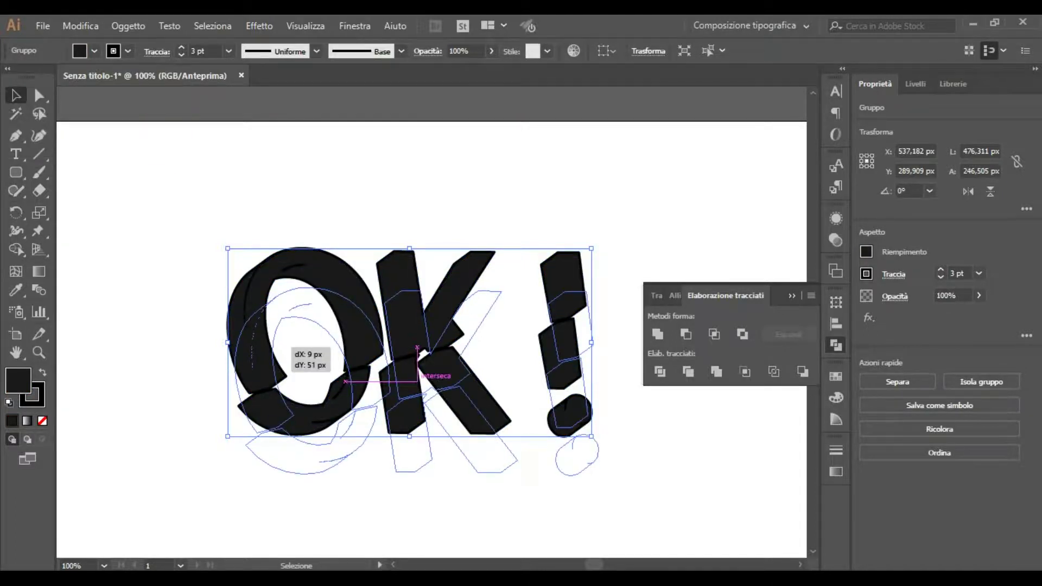
{"action": "left_click_drag", "start_coordinate": [235, 384], "coordinate": [235, 331]}
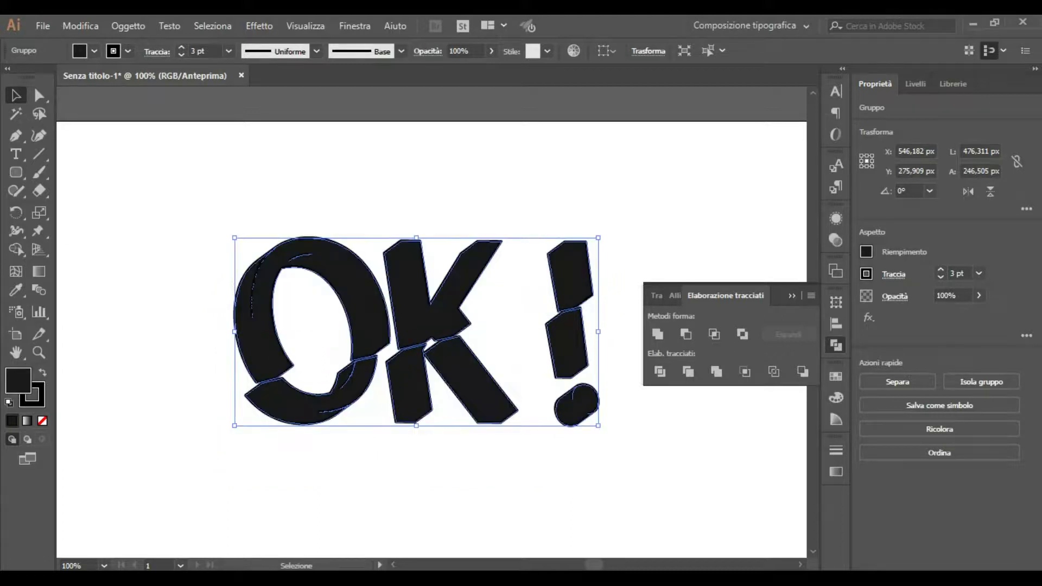
{"action": "key", "text": "a"}
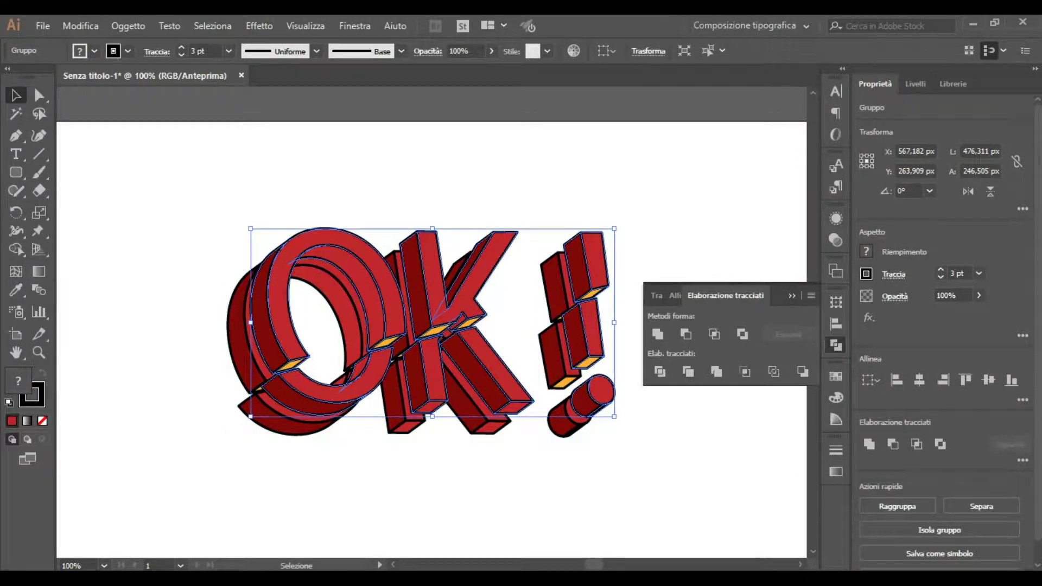
Step: Fill the front copy of the 3D OK! letters with black
{"action": "right_click", "coordinate": [286, 267]}
{"action": "left_click", "coordinate": [94, 51]}
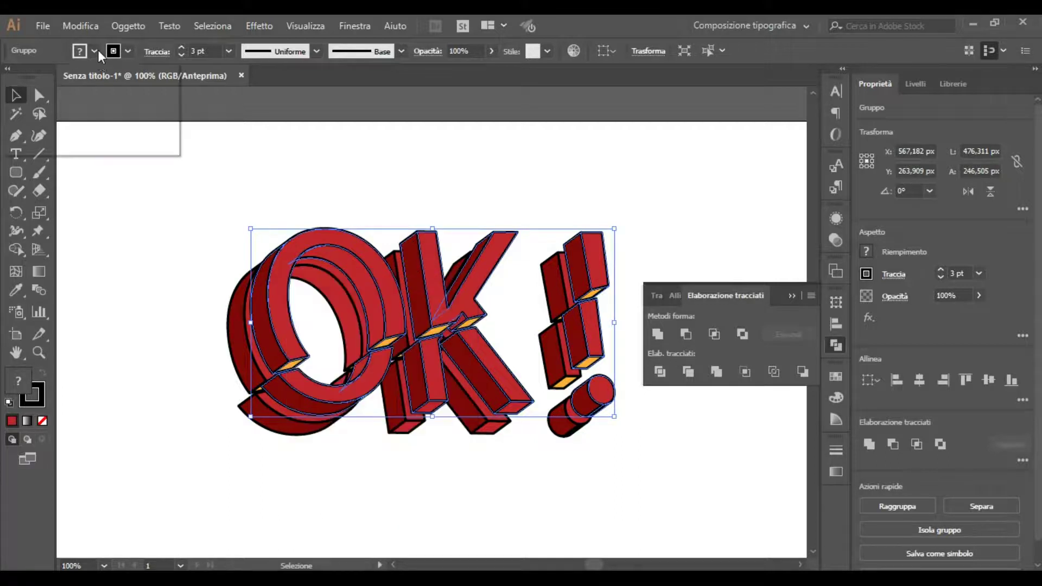
{"action": "left_click", "coordinate": [32, 121]}
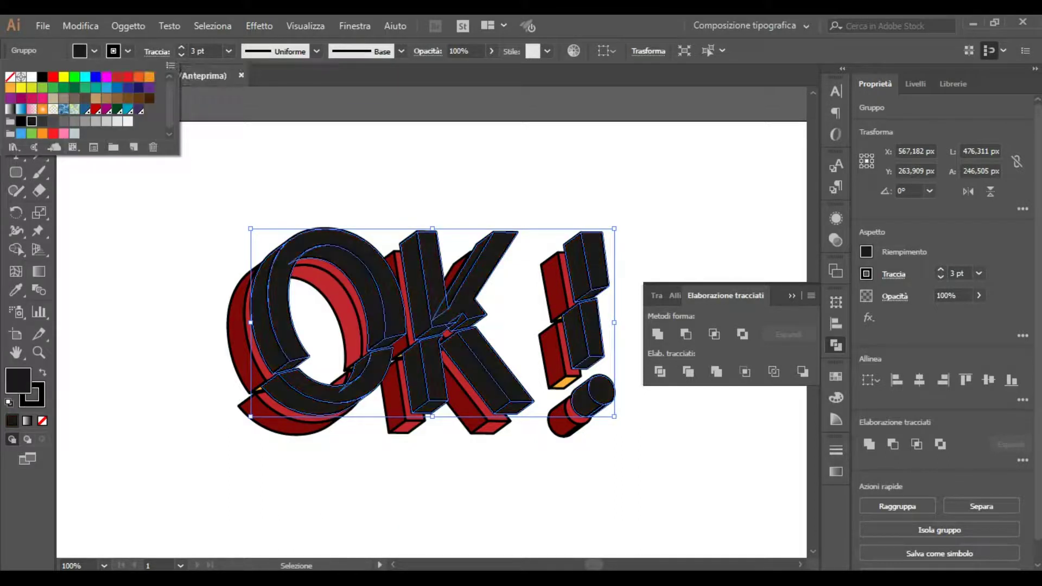
{"action": "key", "text": "Escape"}
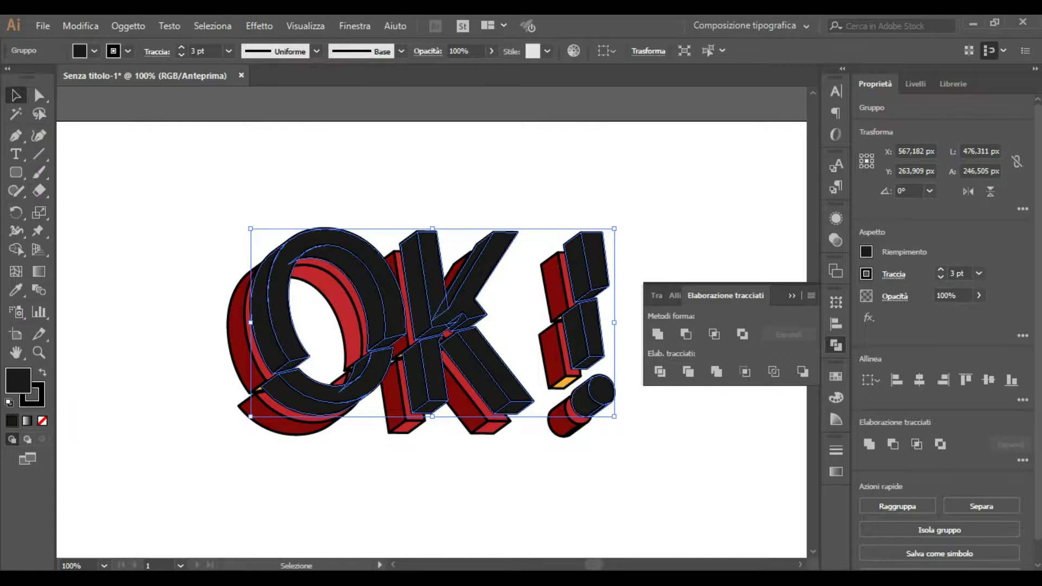
Step: Send the black copy behind the red letters and offset them so a thin dark edge shows
{"action": "right_click", "coordinate": [286, 260]}
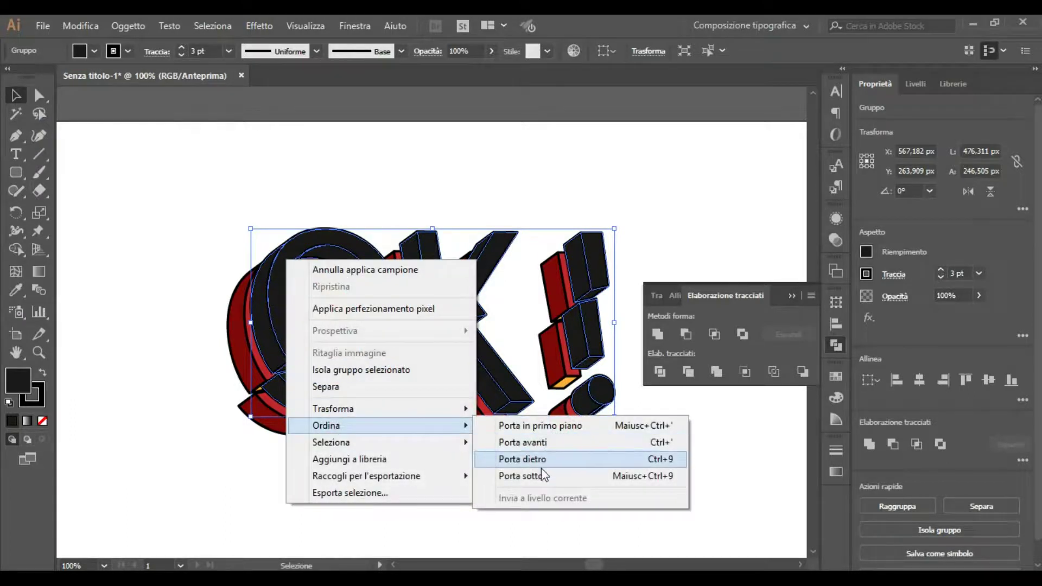
{"action": "left_click", "coordinate": [539, 476]}
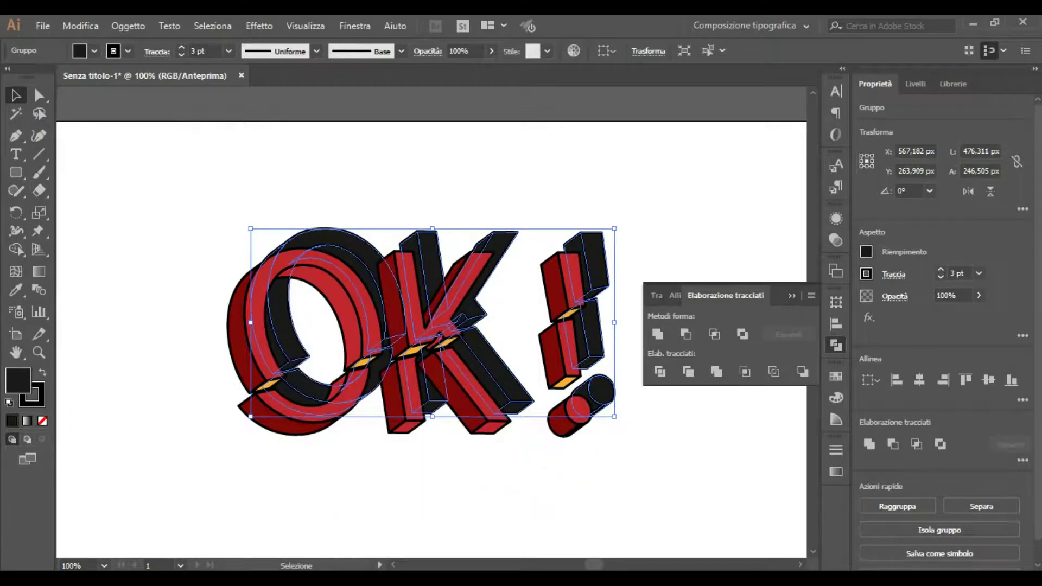
{"action": "left_click_drag", "start_coordinate": [355, 238], "coordinate": [318, 255]}
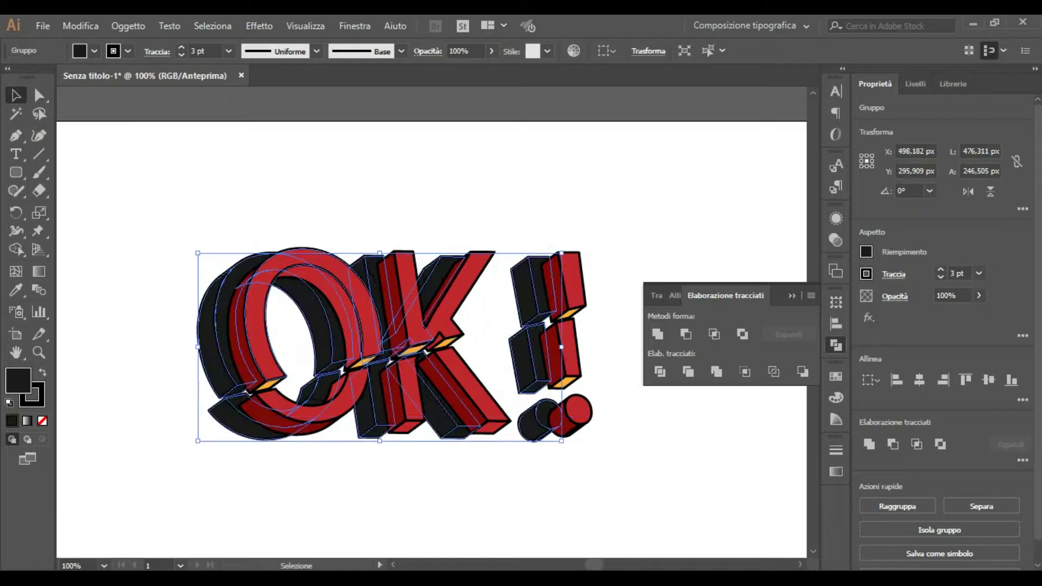
{"action": "mouse_move", "coordinate": [320, 260]}
{"action": "left_mouse_down"}
{"action": "mouse_move", "coordinate": [357, 255]}
{"action": "mouse_move", "coordinate": [340, 259]}
{"action": "left_mouse_up"}
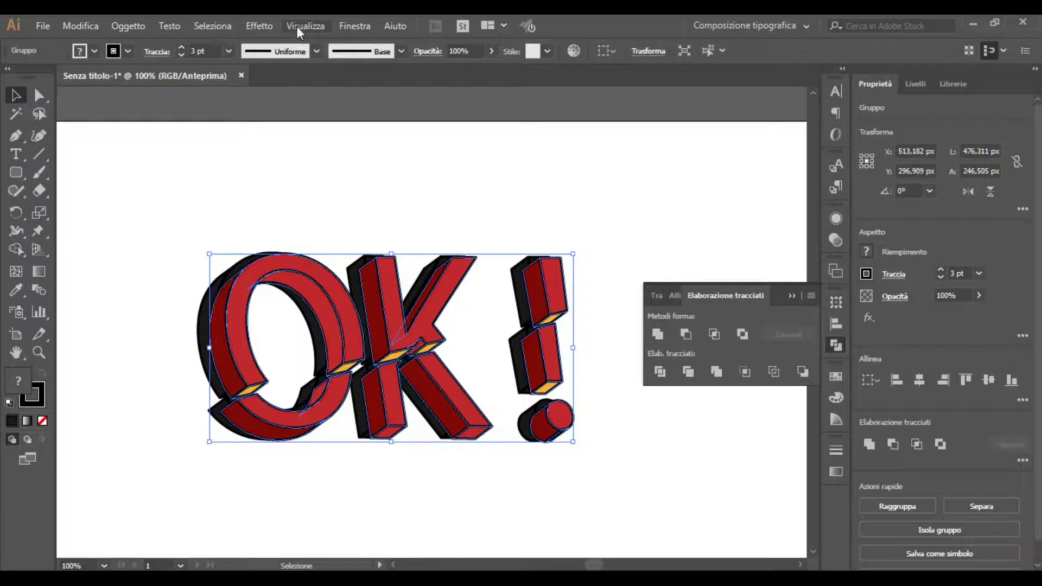
Step: Apply a 7.7-pixel Gaussian Blur to the black copy behind the OK! letters
{"action": "left_click", "coordinate": [200, 272]}
{"action": "left_click", "coordinate": [207, 289]}
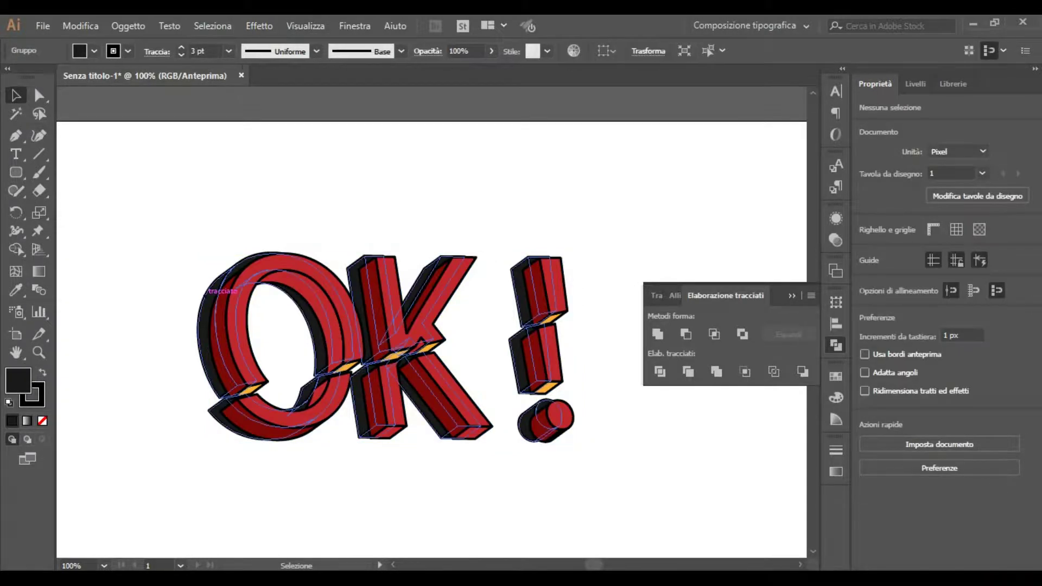
{"action": "left_click", "coordinate": [212, 25]}
{"action": "left_click", "coordinate": [259, 25]}
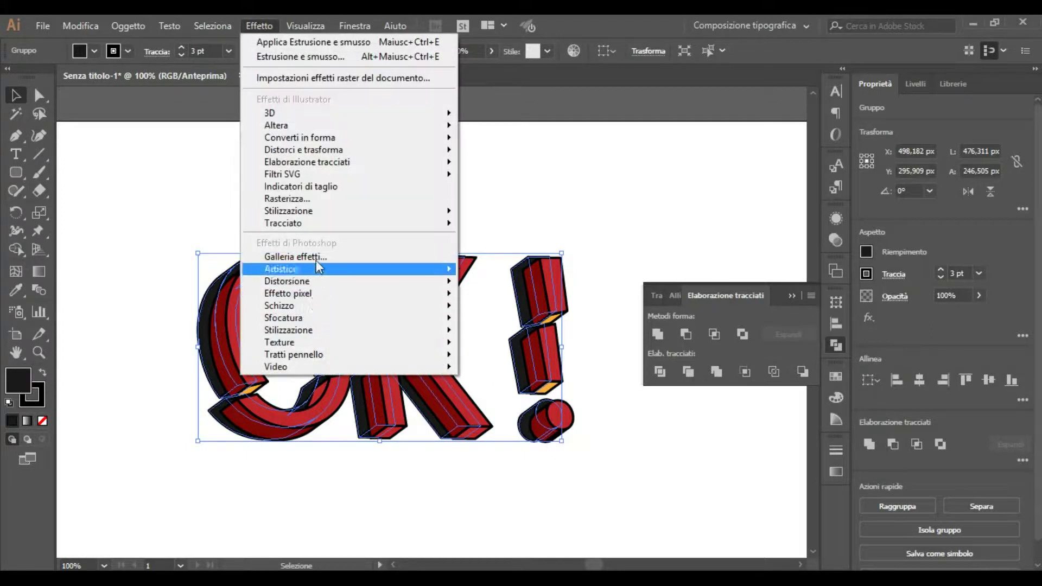
{"action": "mouse_move", "coordinate": [283, 317]}
{"action": "left_click", "coordinate": [513, 321]}
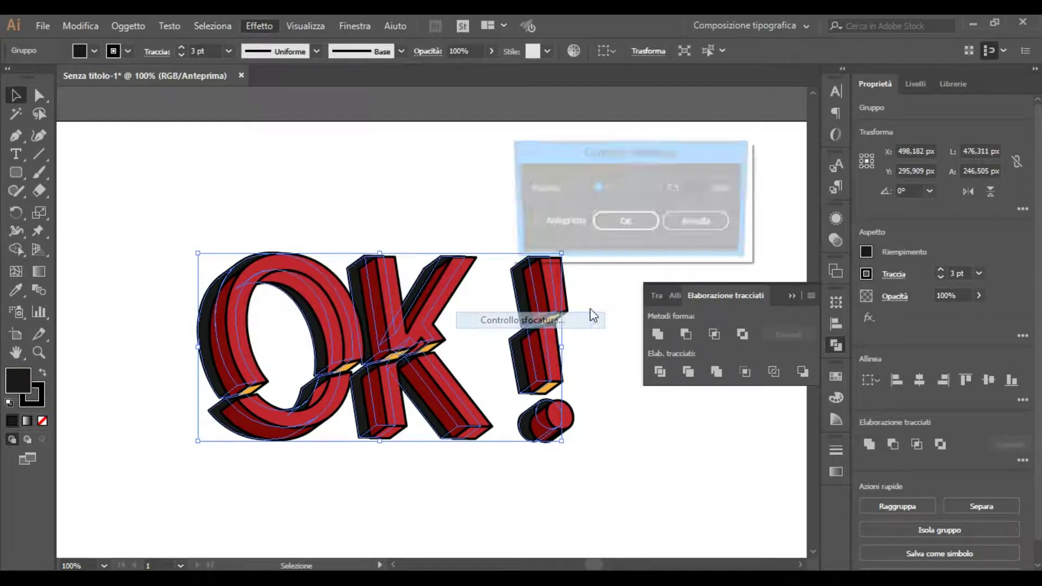
{"action": "left_click", "coordinate": [532, 222]}
{"action": "left_click_drag", "start_coordinate": [596, 188], "coordinate": [598, 184]}
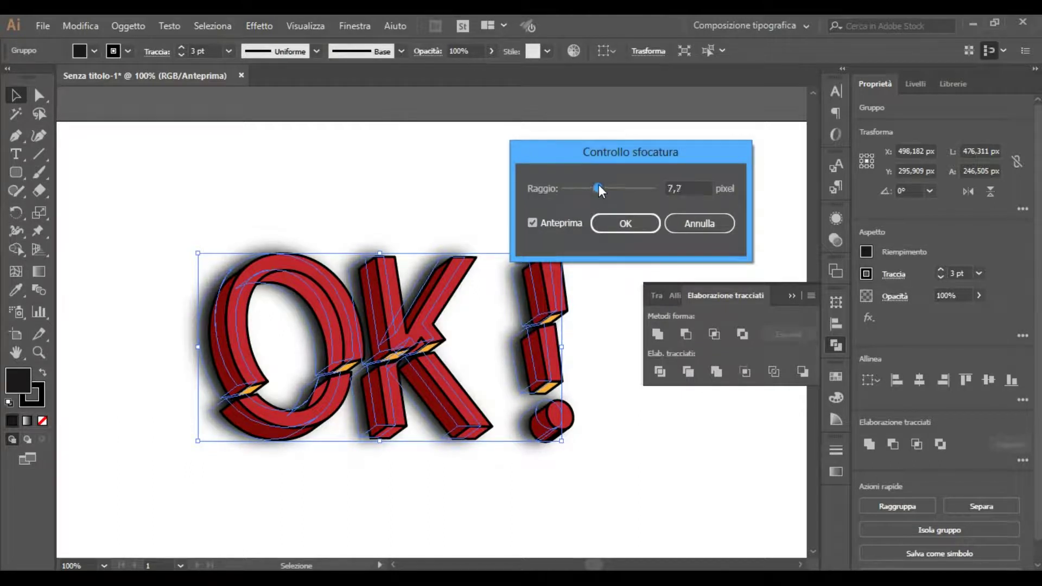
{"action": "left_click", "coordinate": [626, 224]}
{"action": "key", "text": "ctrl+shift+a"}
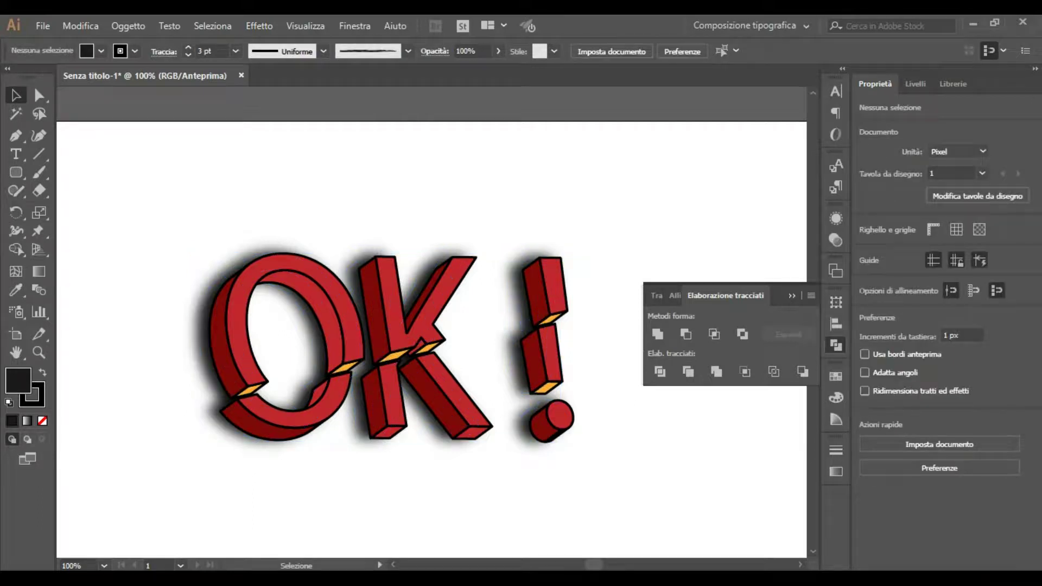
Step: Zoom out to 66.67% and create Livello 2 above the OK! artwork's layer
{"action": "left_click", "coordinate": [790, 296]}
{"action": "key", "text": "ctrl+minus"}
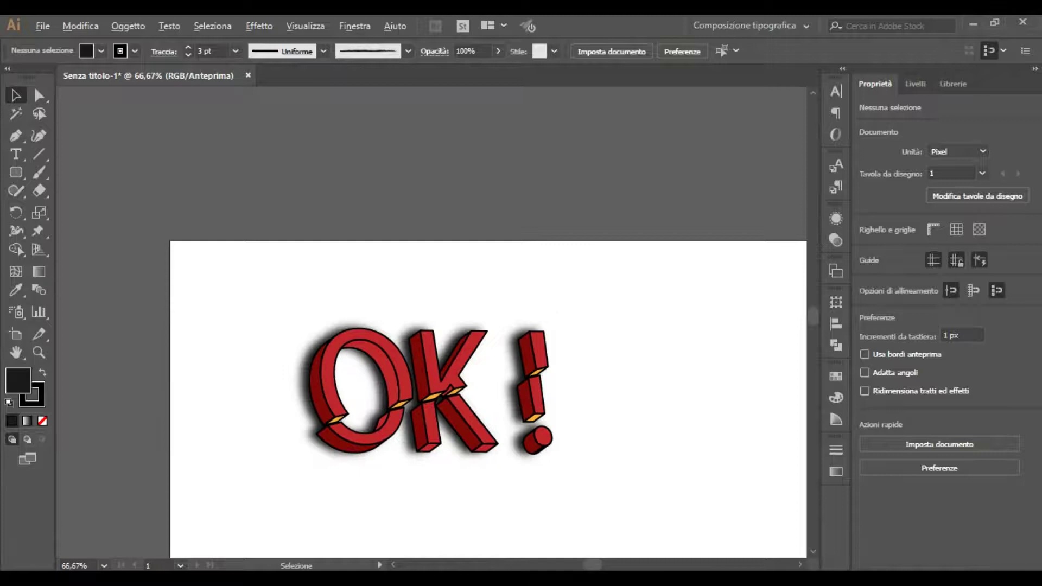
{"action": "scroll", "coordinate": [320, 485], "scroll_direction": "up", "scroll_amount": 2}
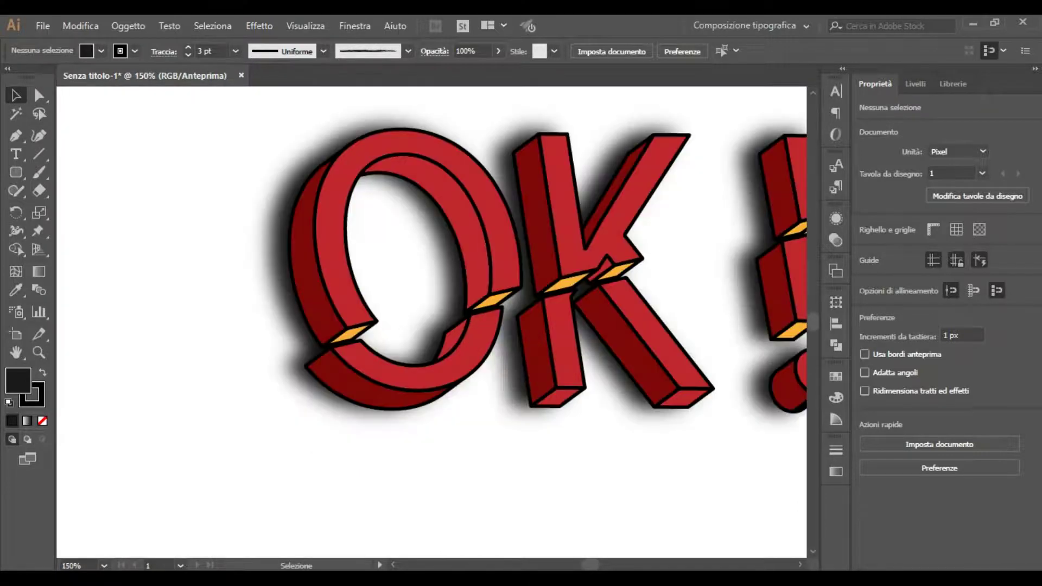
{"action": "key", "text": "ctrl+minus"}
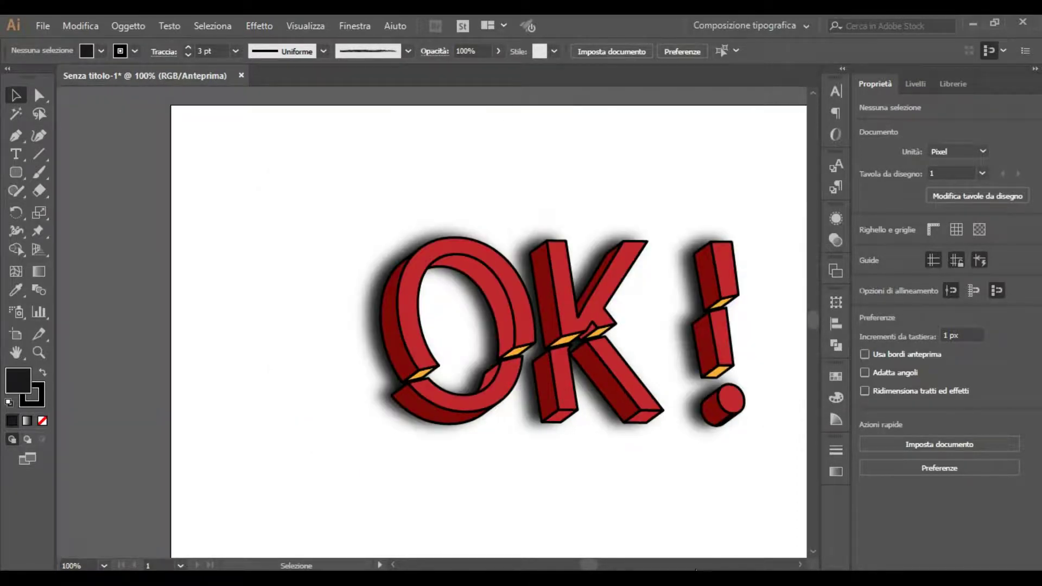
{"action": "scroll", "coordinate": [602, 568], "scroll_direction": "right", "scroll_amount": 2}
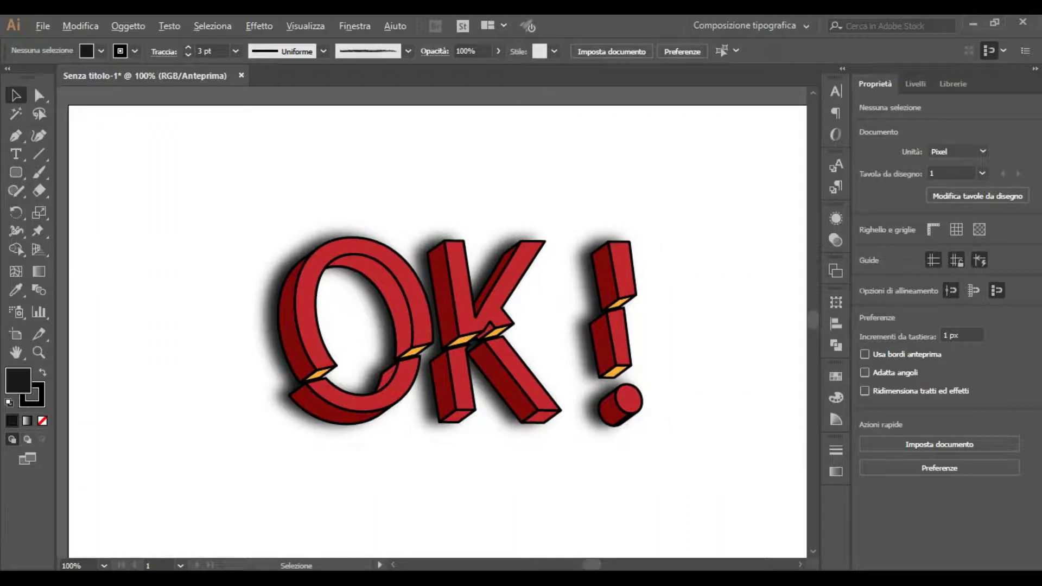
{"action": "key", "text": "ctrl+minus"}
{"action": "left_click", "coordinate": [904, 86]}
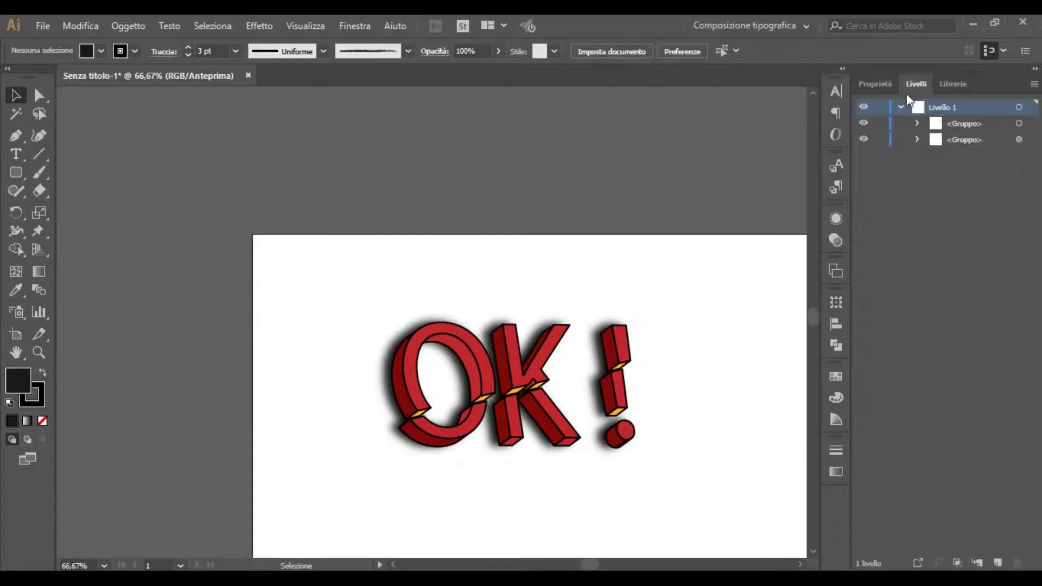
{"action": "left_click", "coordinate": [995, 564]}
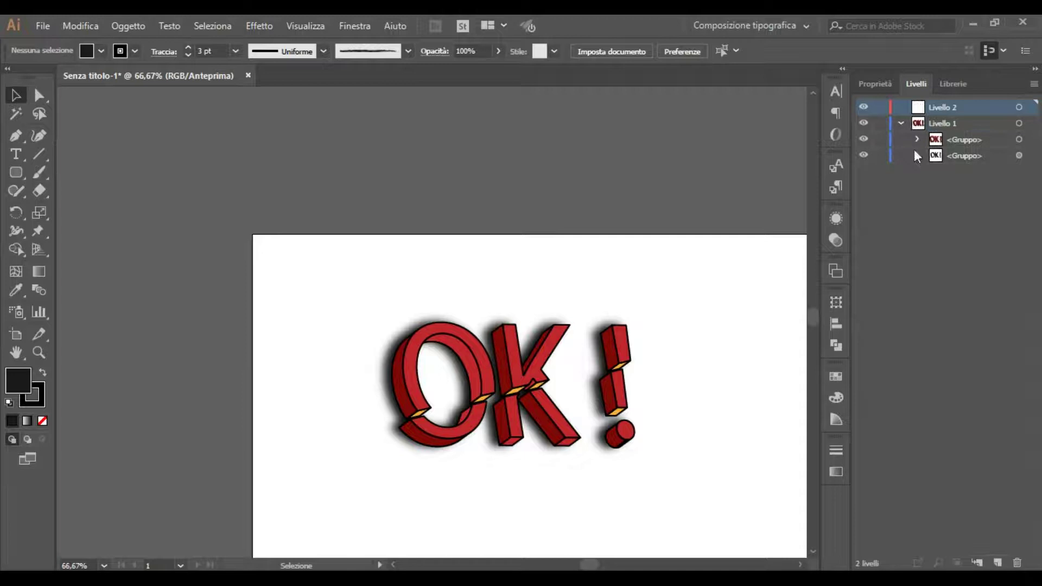
{"action": "left_click", "coordinate": [888, 85]}
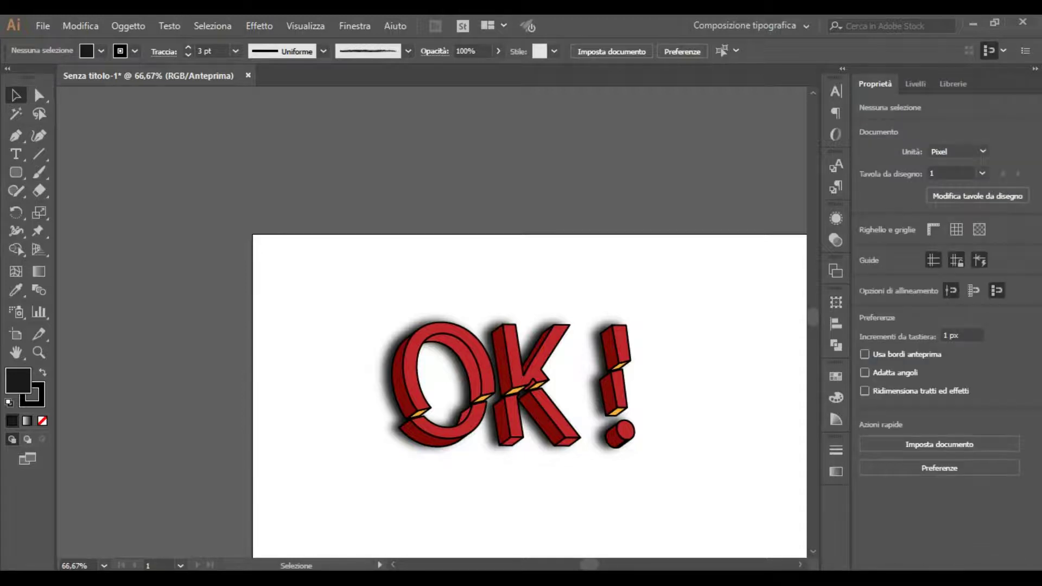
{"action": "left_click", "coordinate": [16, 176]}
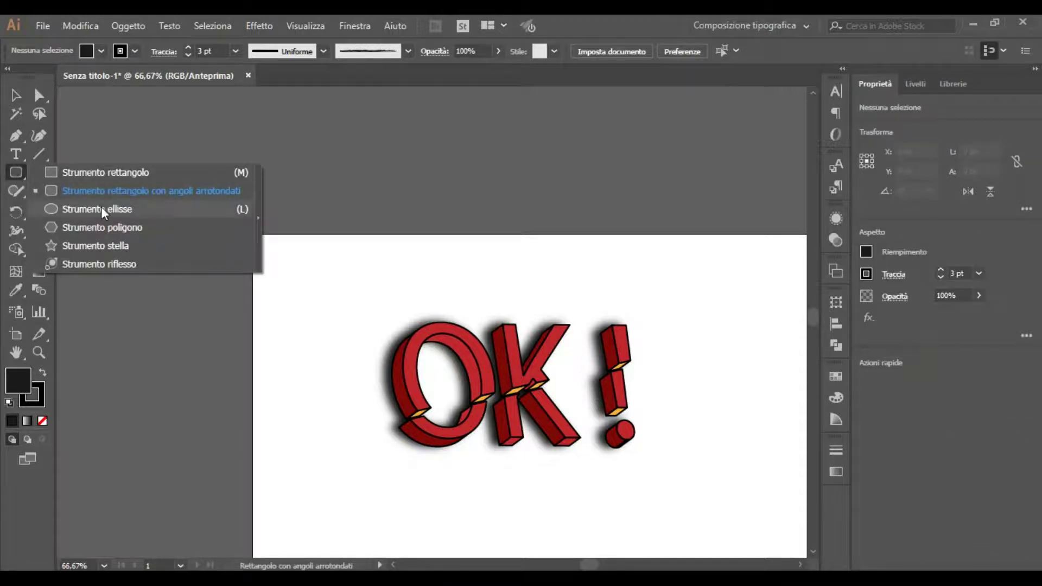
Step: Draw a large rectangle across the artboard and fill it with yellow
{"action": "left_click", "coordinate": [102, 171]}
{"action": "mouse_move", "coordinate": [344, 279]}
{"action": "left_mouse_down"}
{"action": "mouse_move", "coordinate": [734, 508]}
{"action": "mouse_move", "coordinate": [727, 499]}
{"action": "left_mouse_up"}
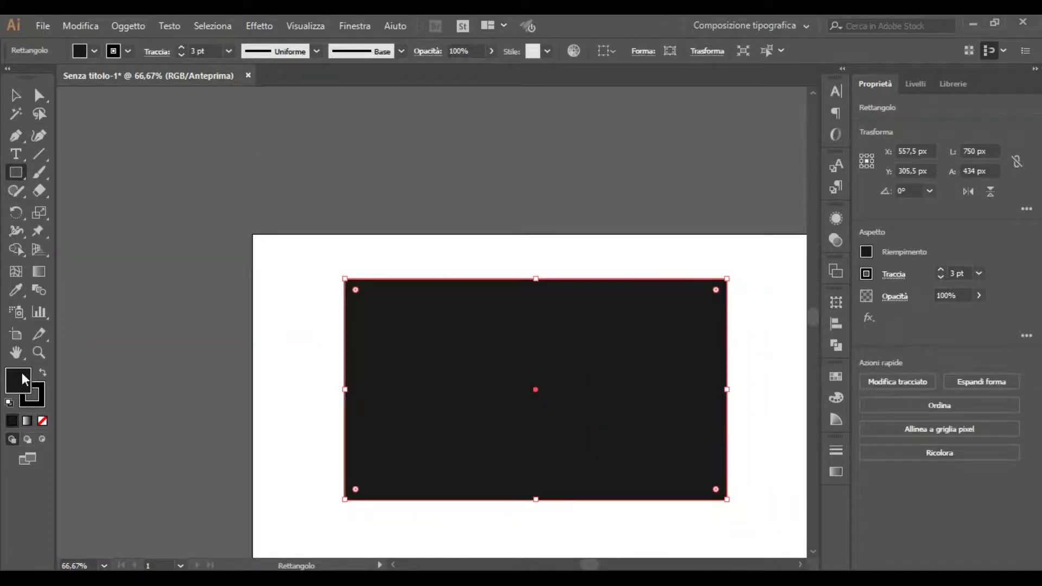
{"action": "left_click", "coordinate": [94, 51]}
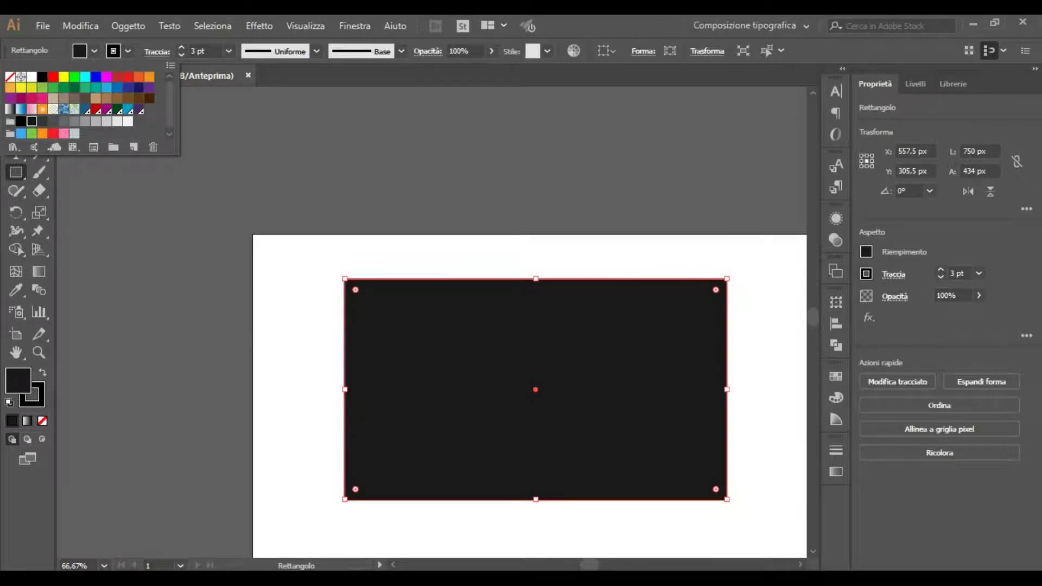
{"action": "left_click", "coordinate": [20, 88]}
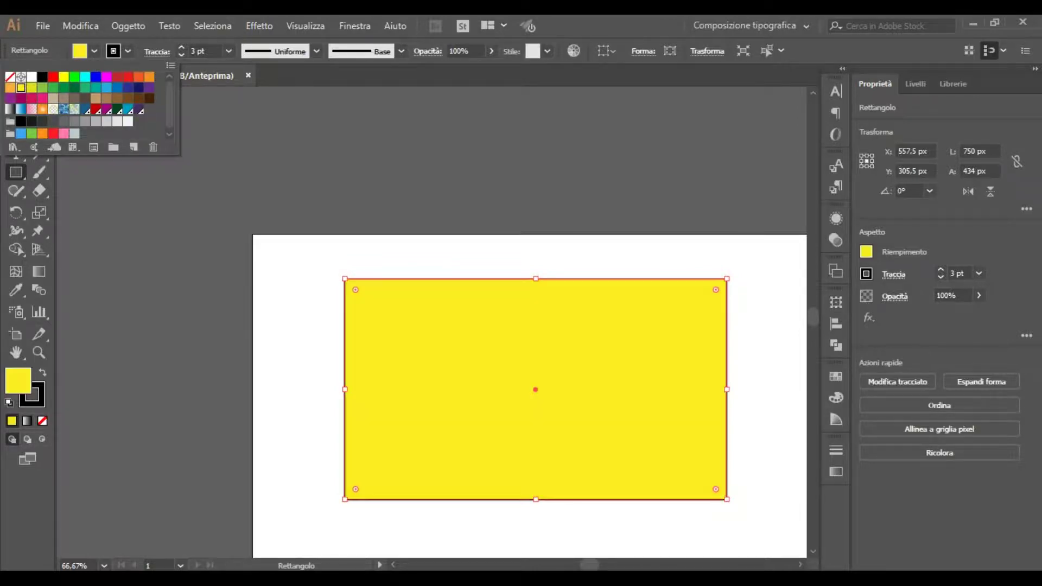
{"action": "key", "text": "Escape"}
Step: Send the yellow rectangle behind the OK! text using Ordina > Porta sotto
{"action": "left_click", "coordinate": [16, 95]}
{"action": "right_click", "coordinate": [355, 325]}
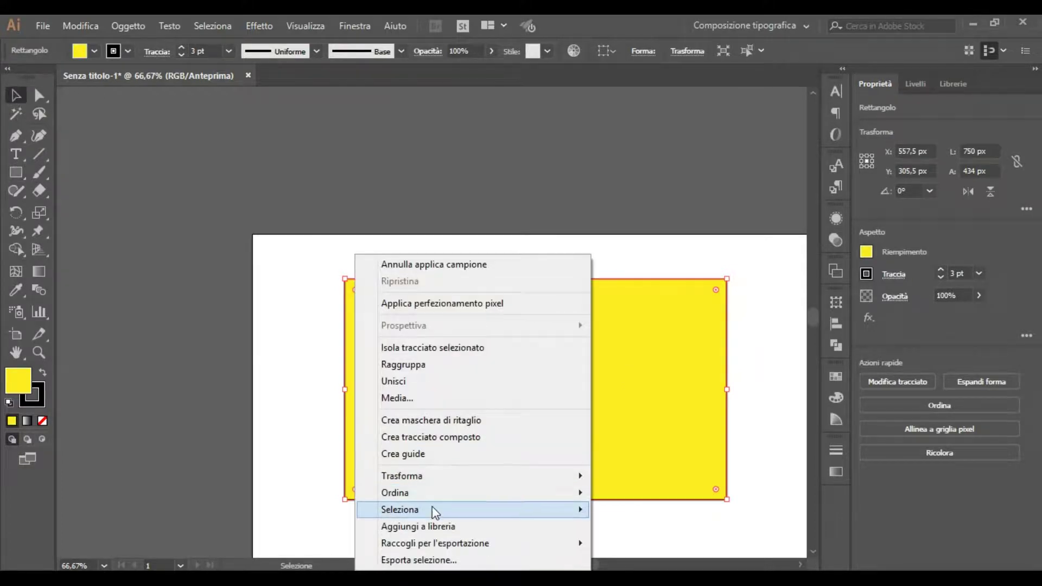
{"action": "mouse_move", "coordinate": [472, 492]}
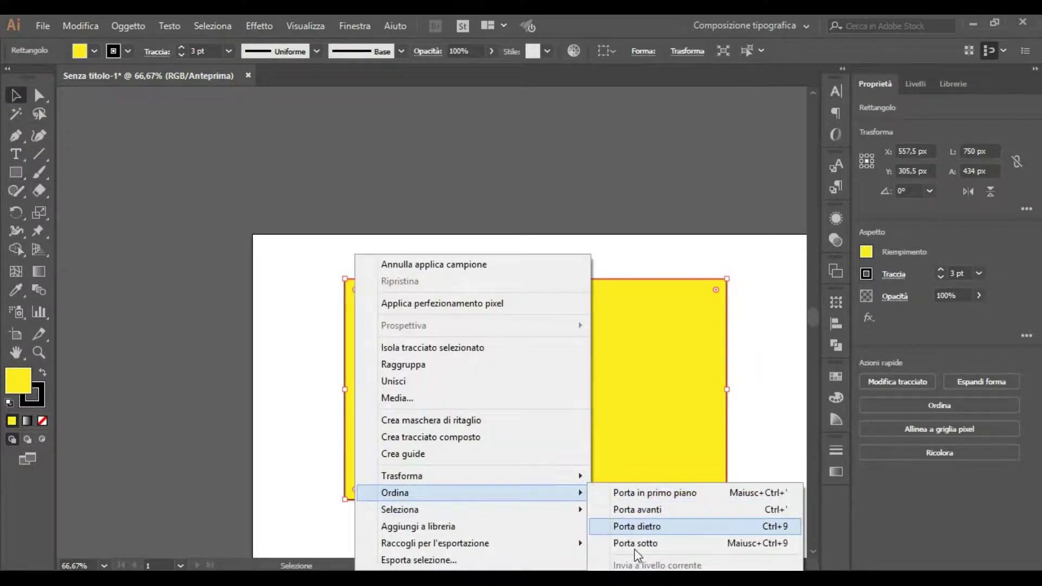
{"action": "left_click", "coordinate": [636, 545]}
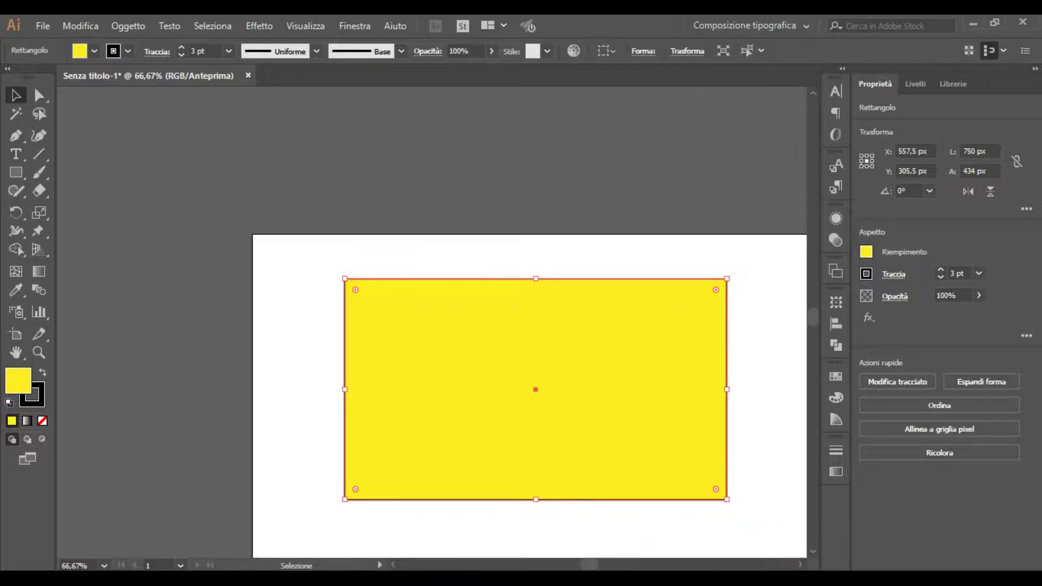
{"action": "right_click", "coordinate": [434, 255]}
{"action": "mouse_move", "coordinate": [474, 493]}
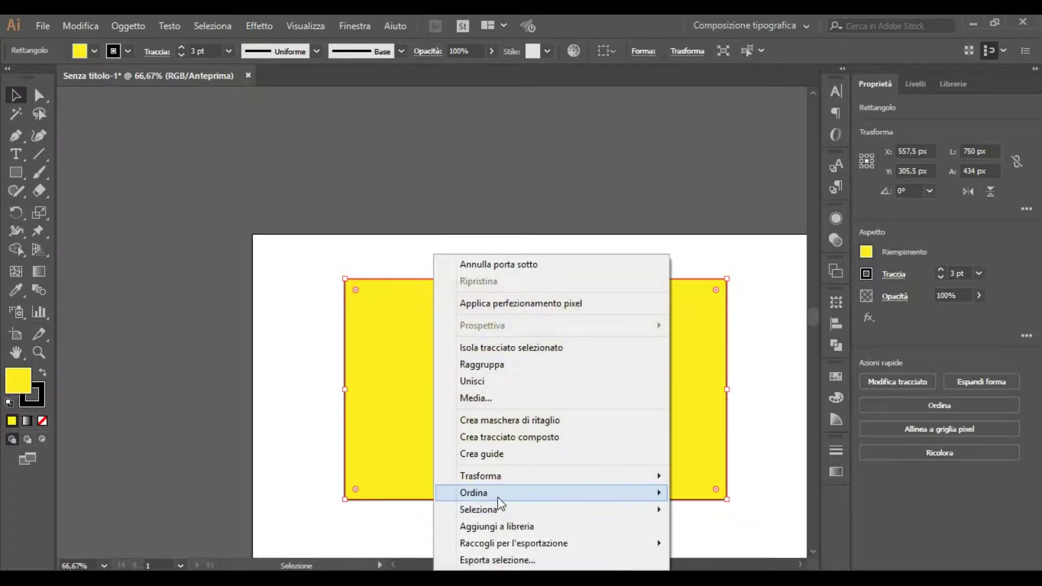
{"action": "left_click", "coordinate": [706, 544]}
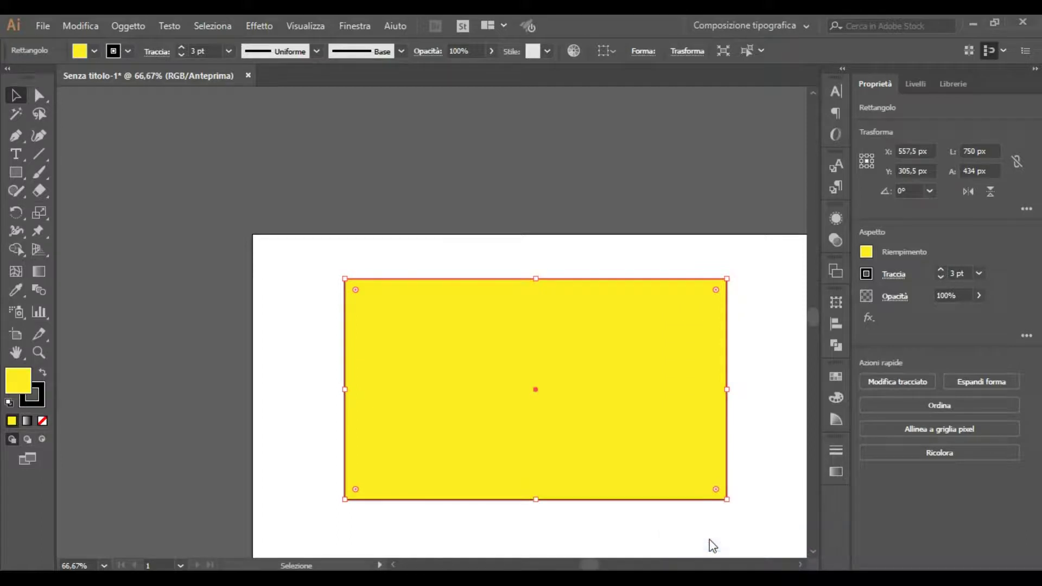
{"action": "key", "text": "ctrl+shift+a"}
{"action": "left_click_drag", "start_coordinate": [538, 323], "coordinate": [535, 418]}
{"action": "left_click_drag", "start_coordinate": [654, 428], "coordinate": [535, 358]}
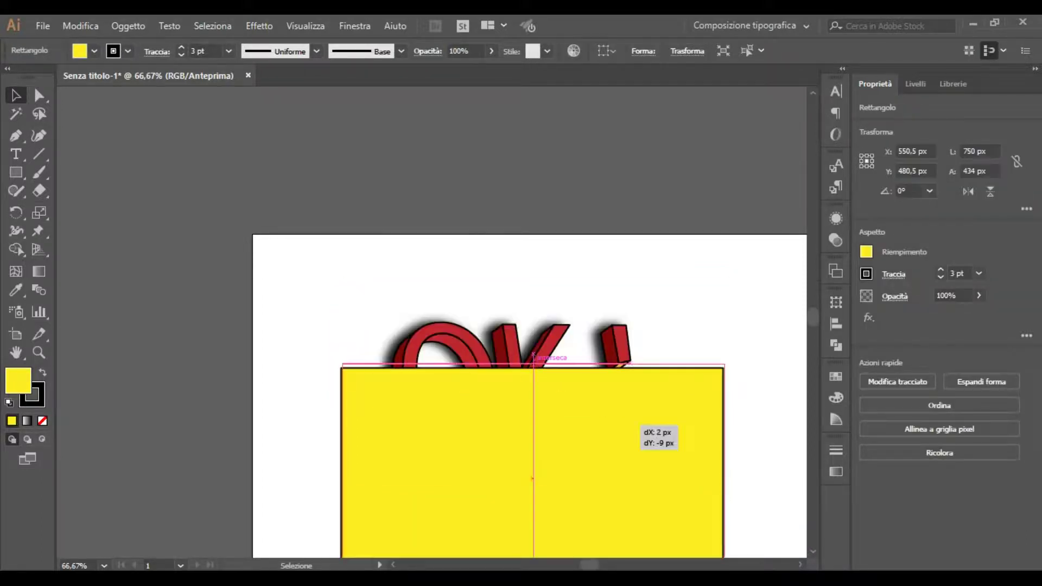
{"action": "right_click", "coordinate": [604, 363]}
{"action": "mouse_move", "coordinate": [641, 281]}
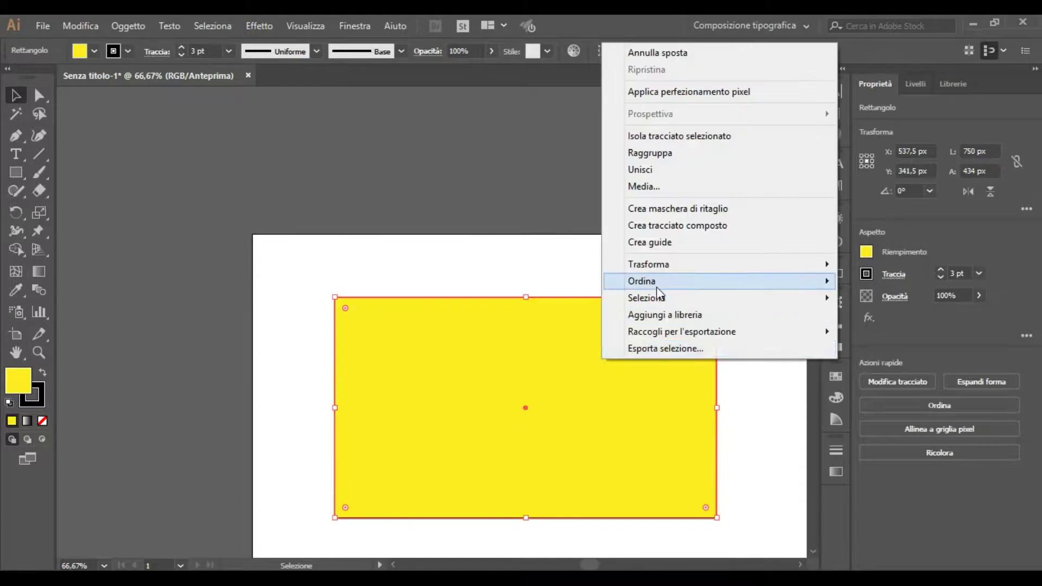
{"action": "left_click", "coordinate": [502, 332]}
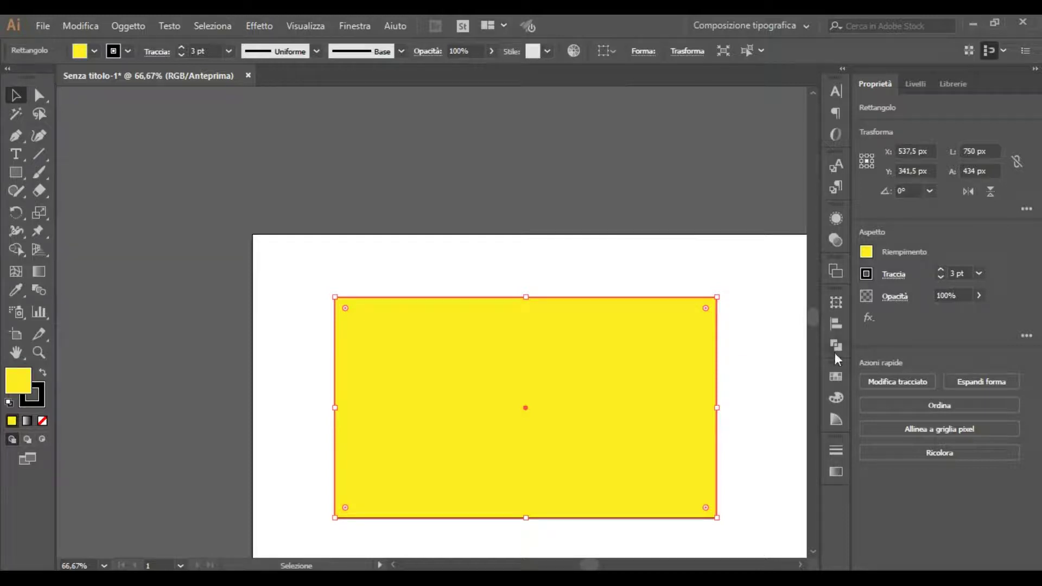
Step: Move Livello 2 below Livello 1 so the yellow rectangle becomes the background
{"action": "left_click", "coordinate": [915, 83]}
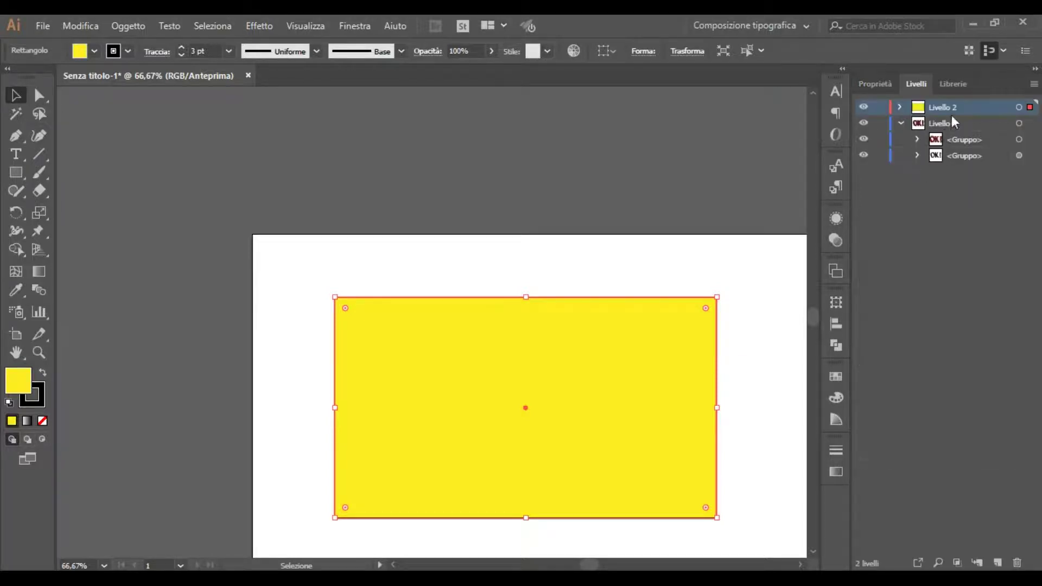
{"action": "left_click_drag", "start_coordinate": [954, 122], "coordinate": [955, 148]}
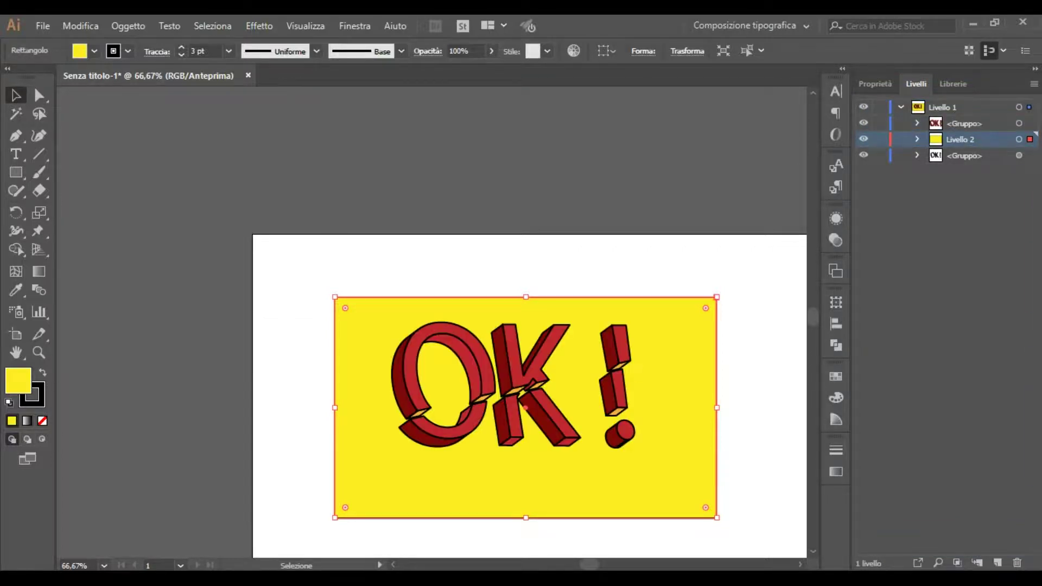
{"action": "key", "text": "ctrl+shift+a"}
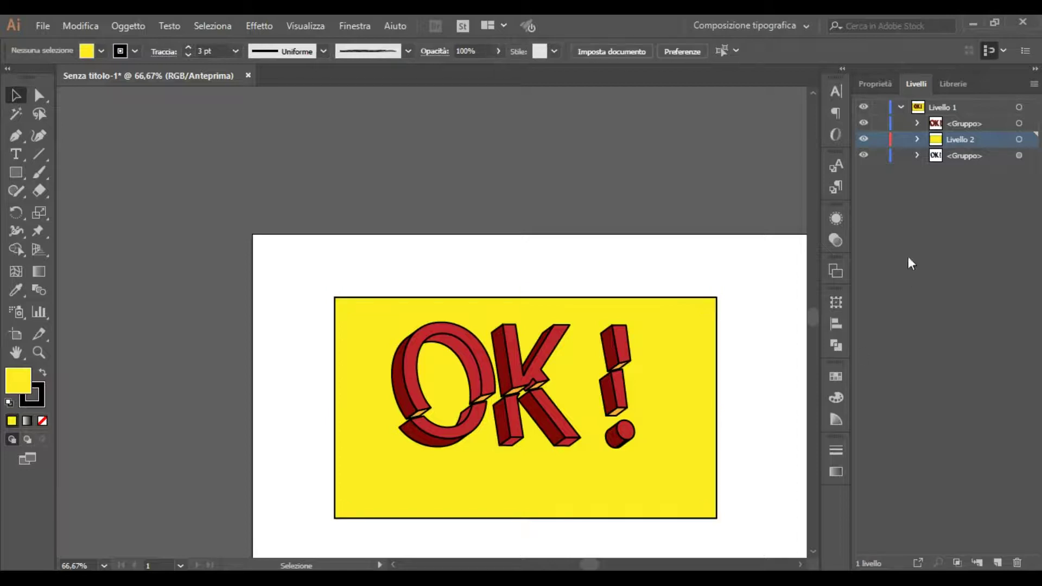
{"action": "left_click_drag", "start_coordinate": [959, 143], "coordinate": [958, 162]}
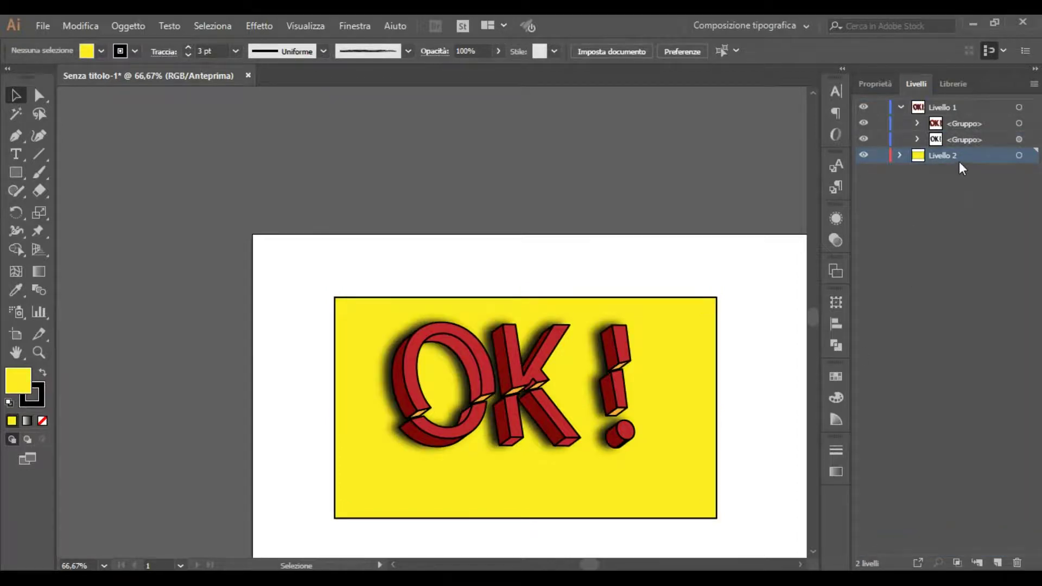
{"action": "key", "text": "ctrl+1"}
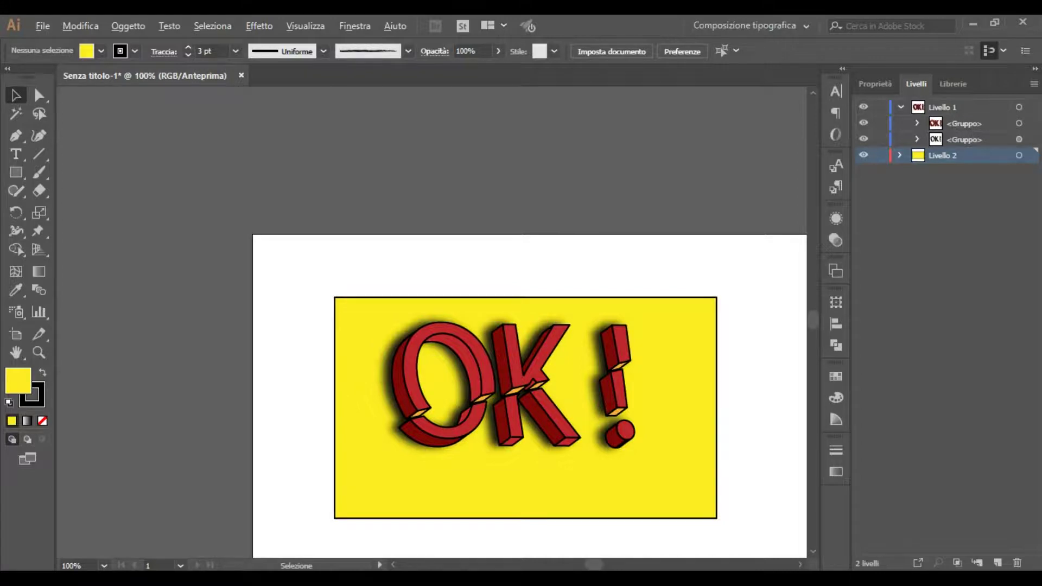
{"action": "scroll", "coordinate": [766, 521], "scroll_direction": "up", "scroll_amount": 2, "text": "alt"}
{"action": "key", "text": "ctrl+1"}
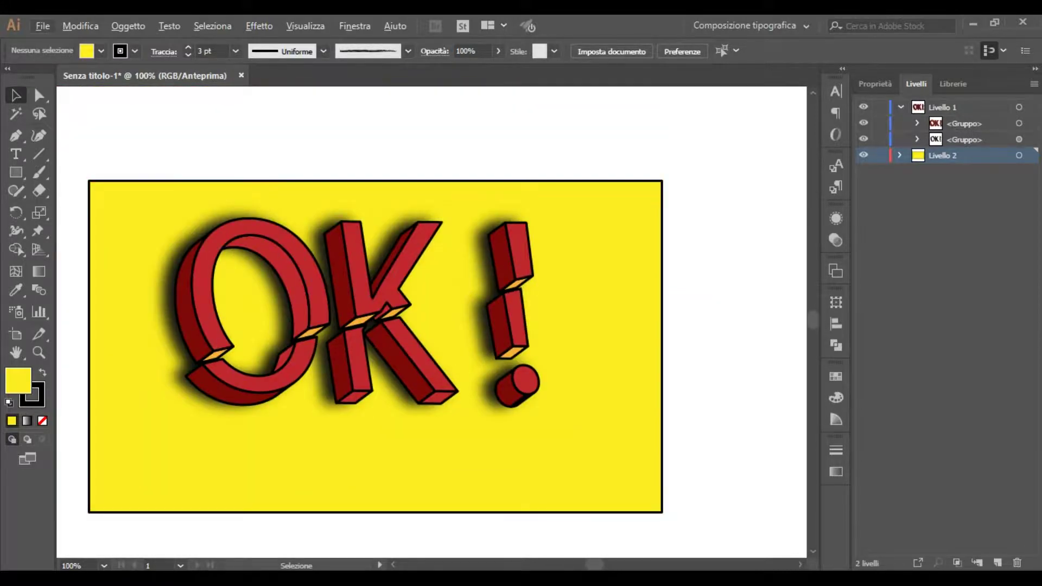
{"action": "key", "text": "alt"}
{"action": "scroll", "coordinate": [376, 346], "scroll_direction": "down", "scroll_amount": 1}
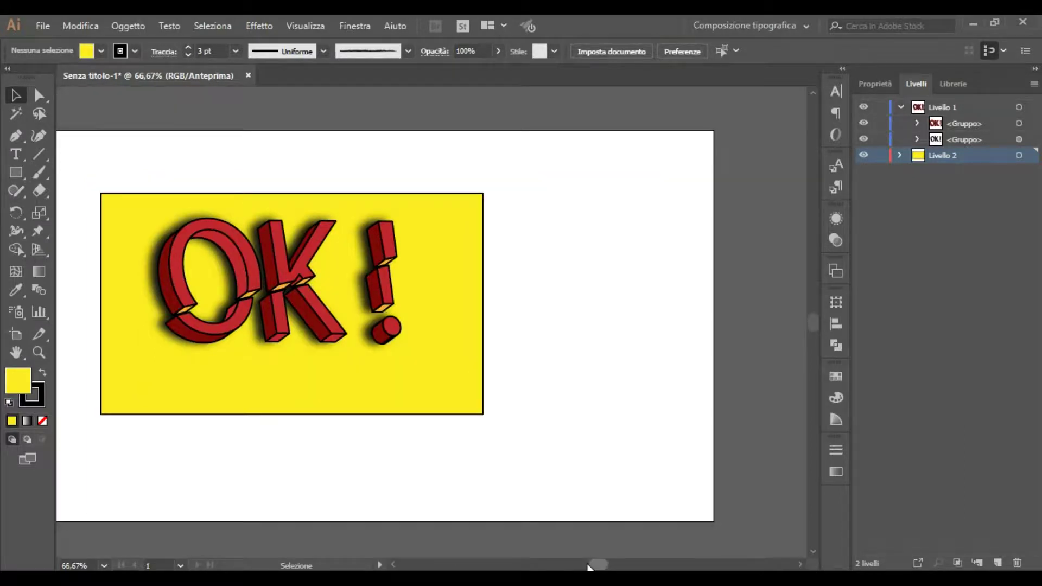
{"action": "left_click_drag", "start_coordinate": [590, 567], "coordinate": [583, 567]}
{"action": "scroll", "coordinate": [415, 266], "scroll_direction": "up", "scroll_amount": 1}
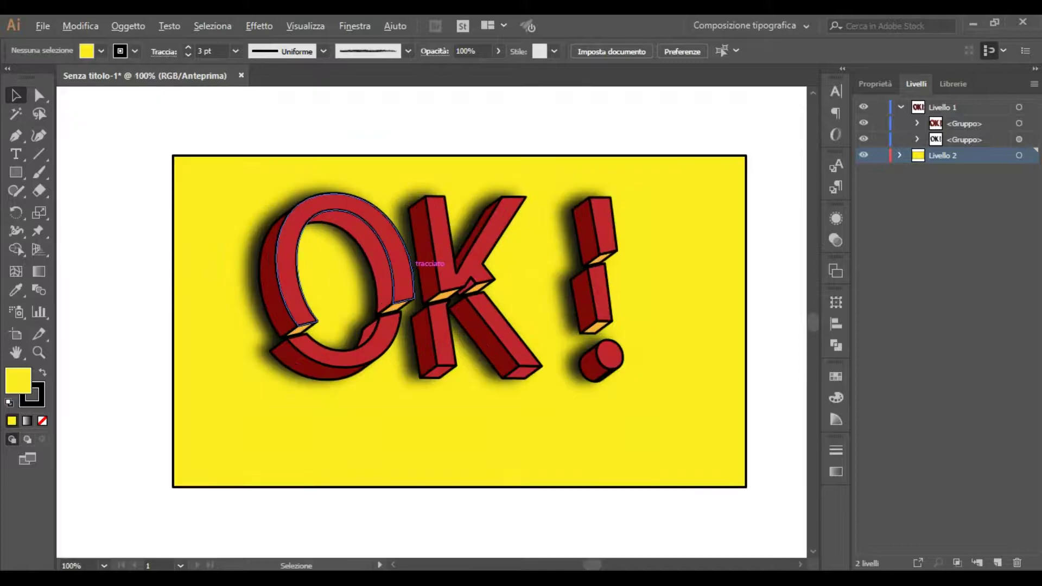
{"action": "scroll", "coordinate": [415, 266], "scroll_direction": "up", "scroll_amount": 1}
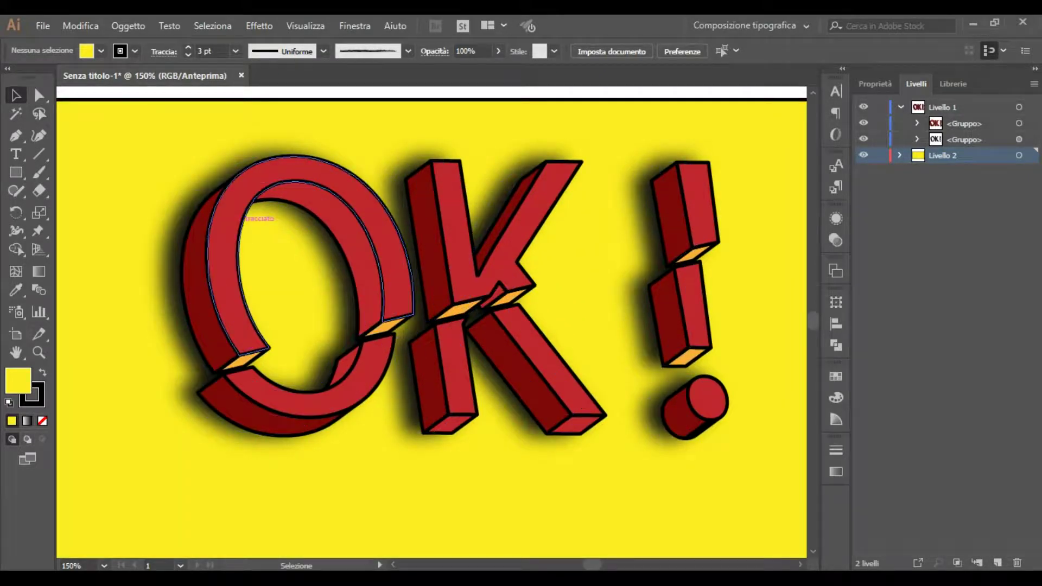
Step: Set the fill colour to white (ffffff) and add a new top layer for highlights
{"action": "double_click", "coordinate": [20, 385]}
{"action": "type", "text": "ffffff"}
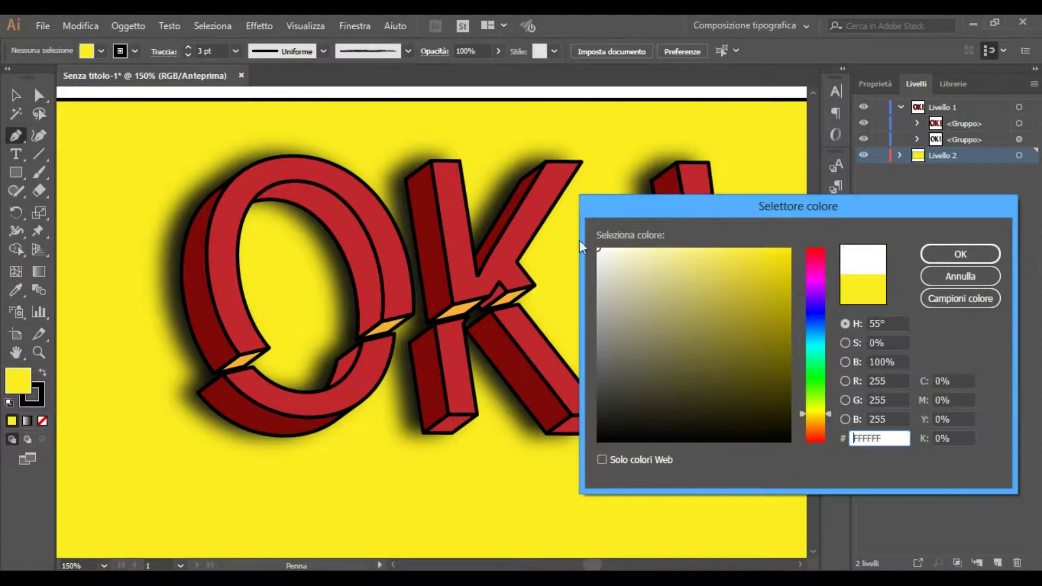
{"action": "left_click", "coordinate": [960, 254]}
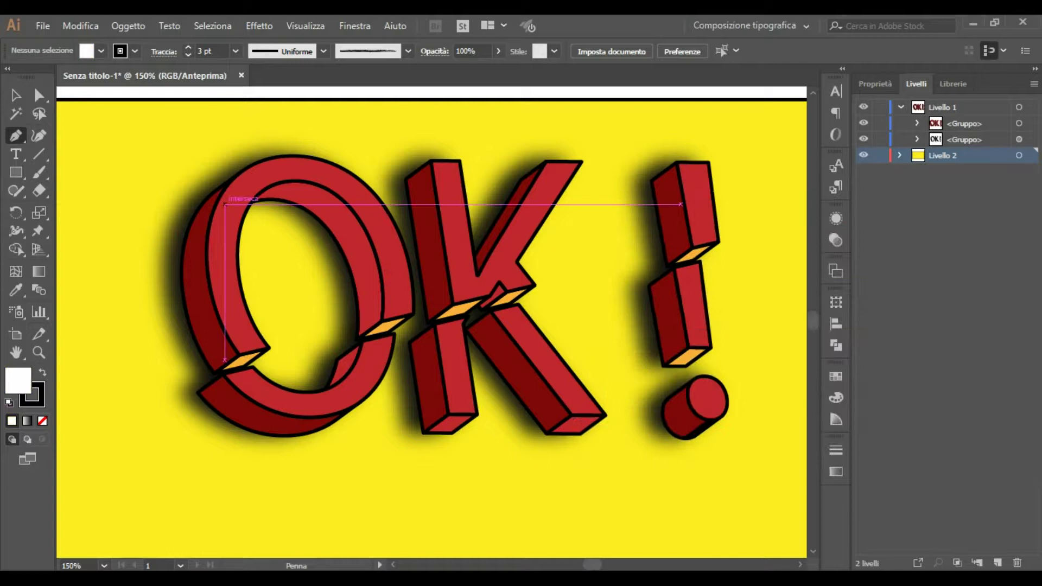
{"action": "scroll", "coordinate": [225, 204], "scroll_direction": "up", "scroll_amount": 1}
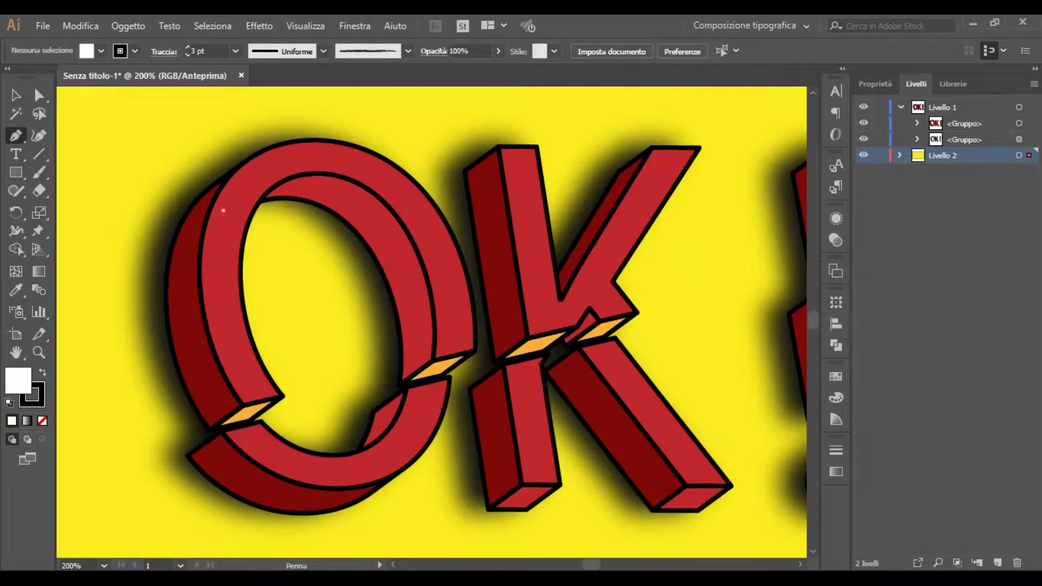
{"action": "left_click", "coordinate": [222, 210]}
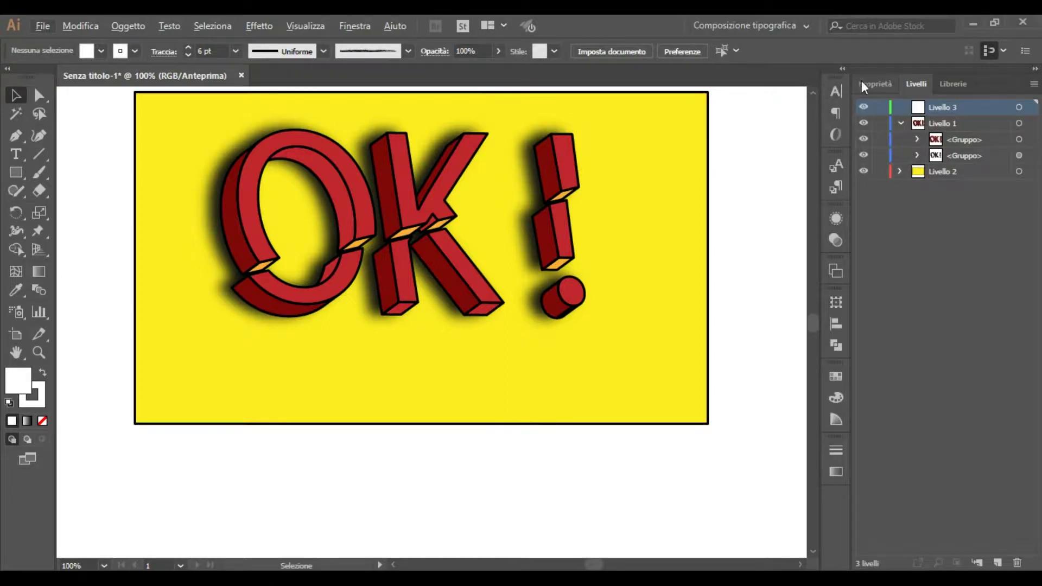
Step: Set the stroke to 0.75 pt and draw a thin white triangular highlight on the O
{"action": "left_click", "coordinate": [863, 84]}
{"action": "key", "text": "p"}
{"action": "triple_click", "coordinate": [940, 277]}
{"action": "left_click", "coordinate": [940, 275]}
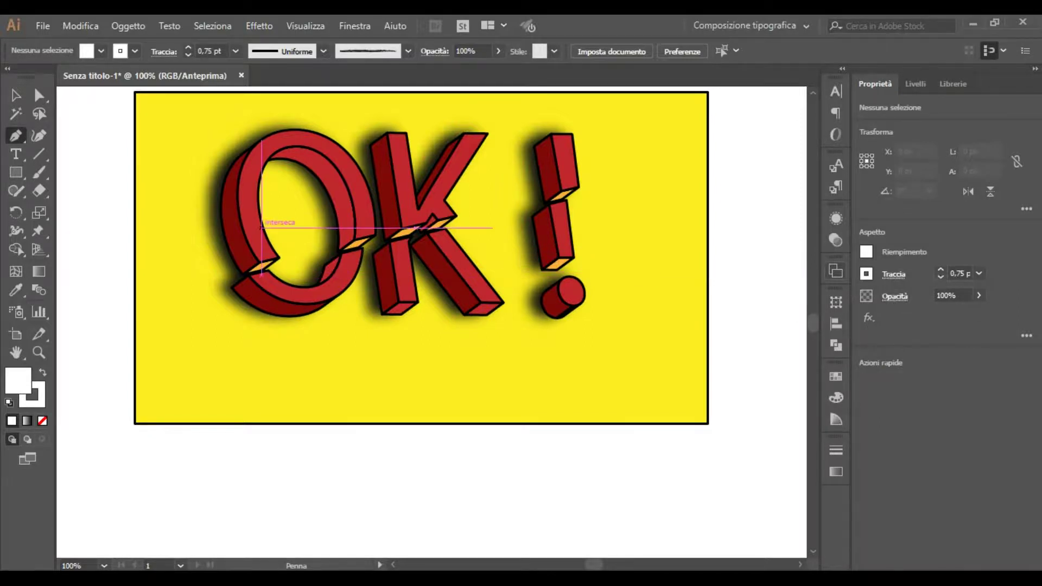
{"action": "scroll", "coordinate": [236, 145], "scroll_direction": "up", "scroll_amount": 2}
{"action": "left_click", "coordinate": [266, 170]}
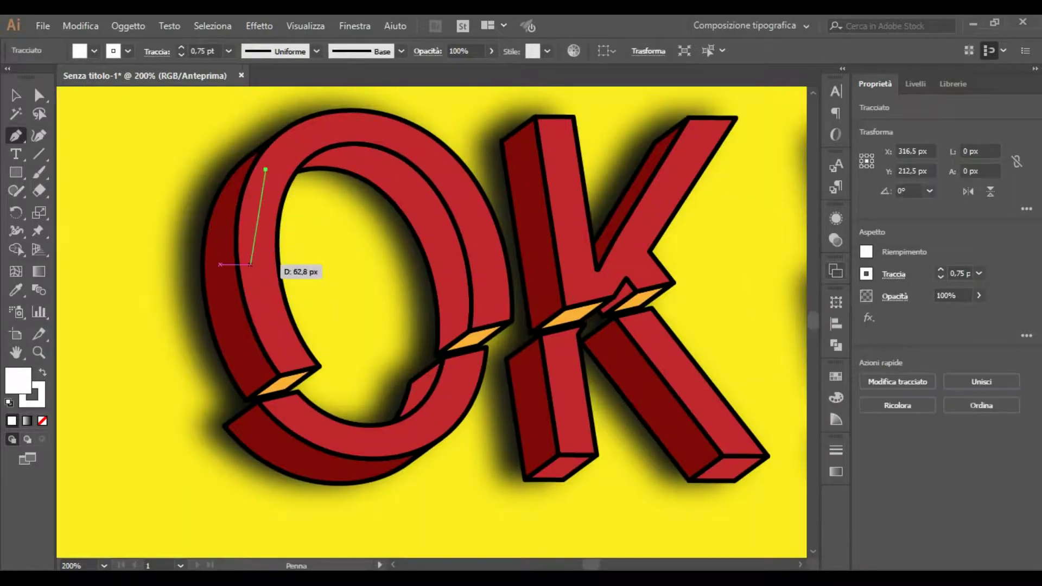
{"action": "left_click", "coordinate": [243, 256]}
{"action": "left_click", "coordinate": [273, 179]}
{"action": "left_click", "coordinate": [265, 170]}
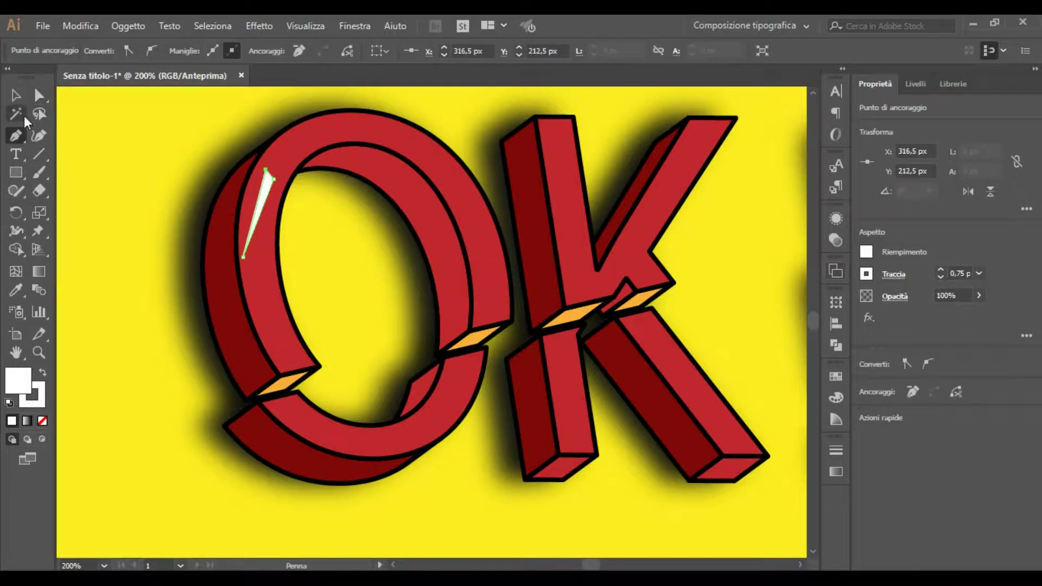
Step: Curve the left edge of the O's white highlight with Convert Anchor Point
{"action": "left_click_drag", "start_coordinate": [16, 140], "coordinate": [71, 191]}
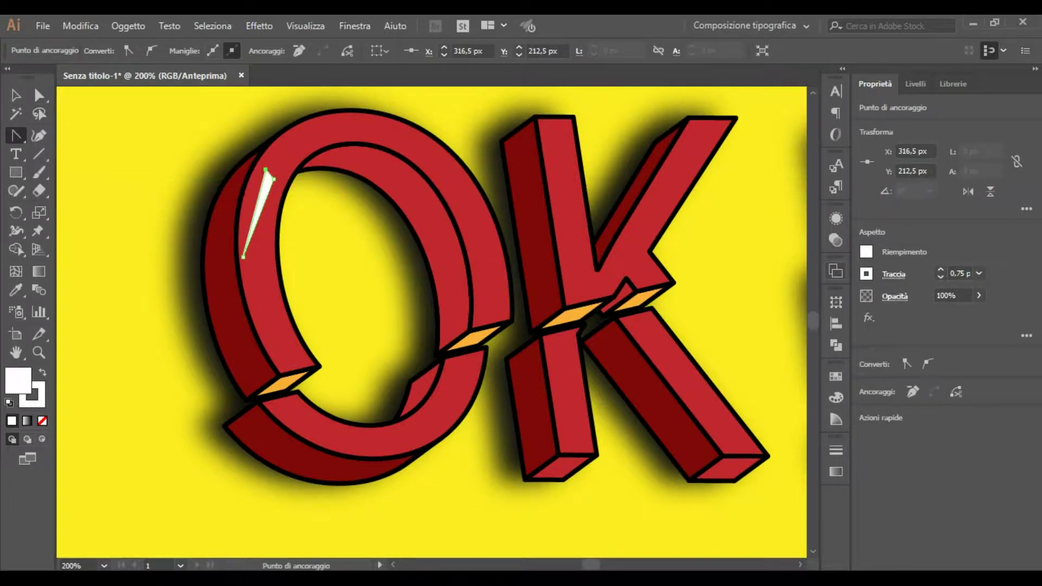
{"action": "scroll", "coordinate": [243, 170], "scroll_direction": "up", "scroll_amount": 2}
{"action": "mouse_move", "coordinate": [273, 220]}
{"action": "left_mouse_down"}
{"action": "mouse_move", "coordinate": [258, 214]}
{"action": "mouse_move", "coordinate": [266, 234]}
{"action": "left_mouse_up"}
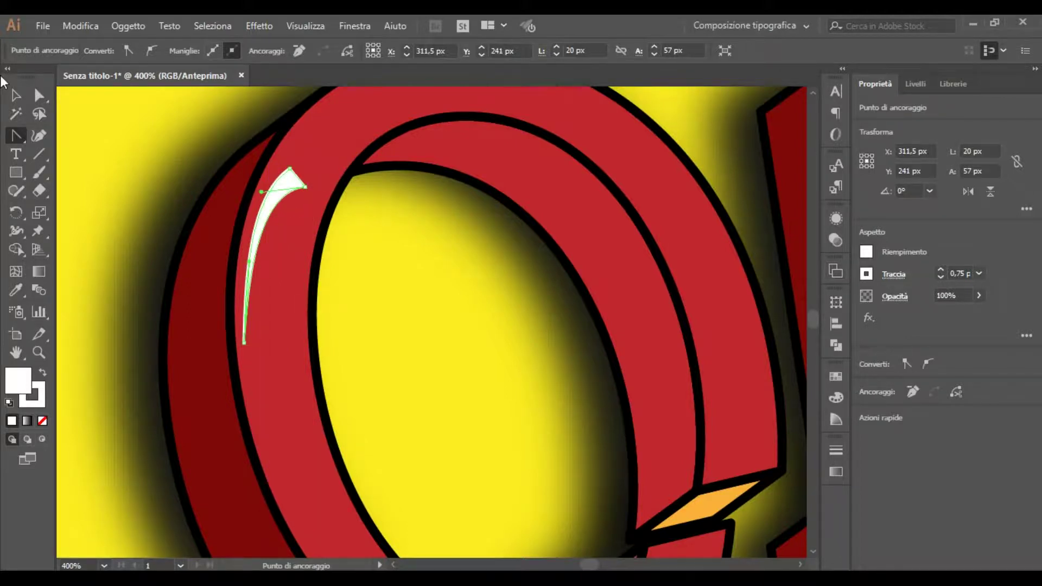
{"action": "left_click", "coordinate": [15, 95]}
{"action": "left_click", "coordinate": [255, 244]}
{"action": "key", "text": "ctrl+0"}
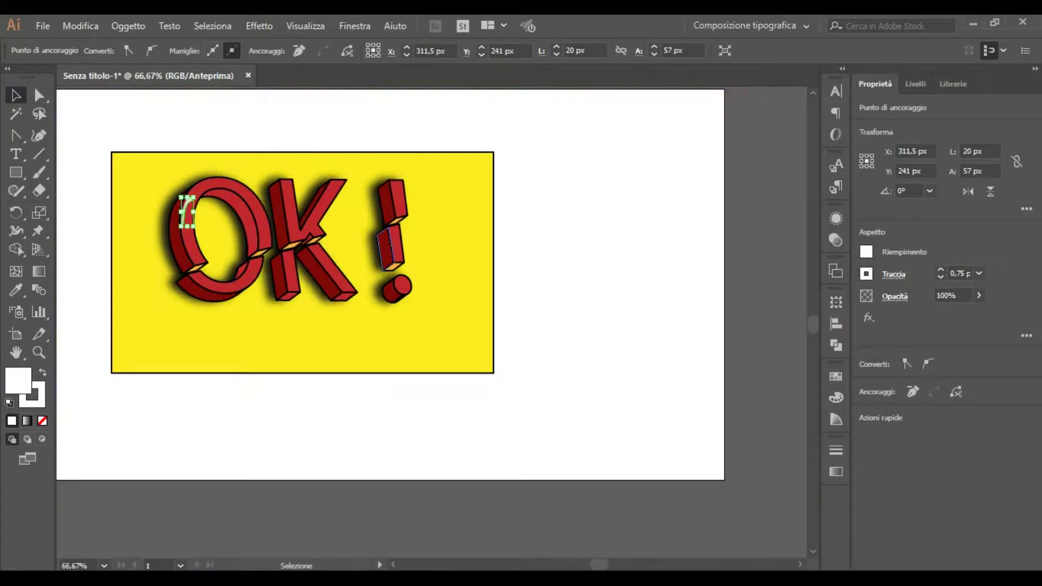
{"action": "key", "text": "ctrl+a"}
{"action": "key", "text": "ctrl+plus"}
{"action": "key", "text": "ctrl+plus"}
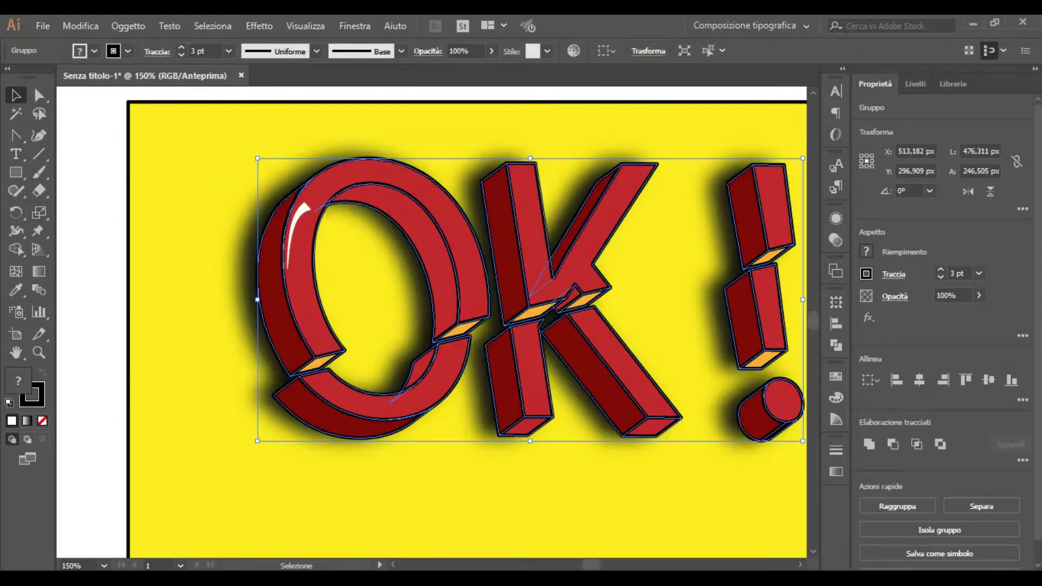
Step: Copy the O's highlight down and nudge it onto the O's lower curve
{"action": "left_click", "coordinate": [297, 217]}
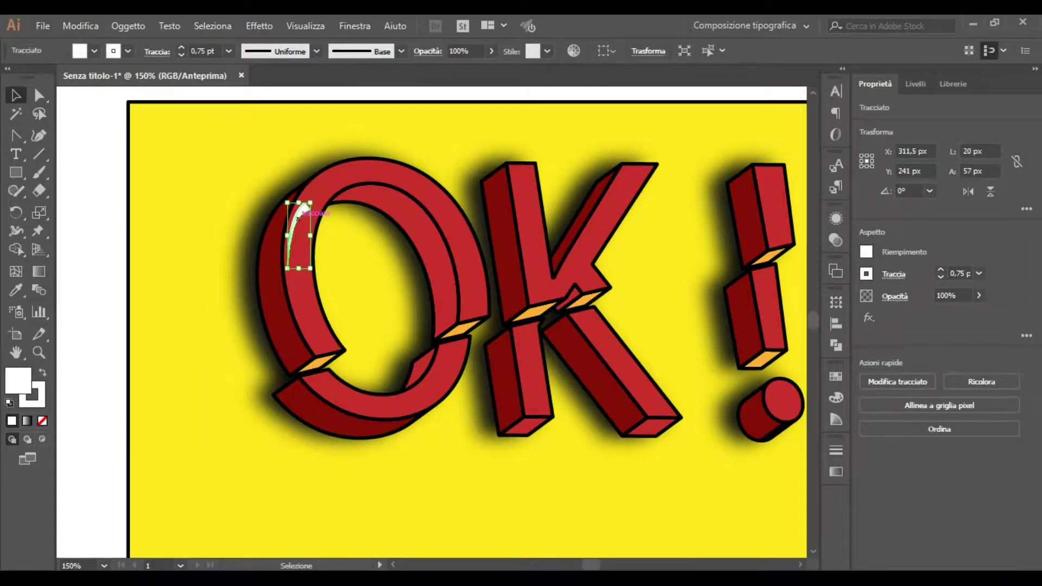
{"action": "mouse_move", "coordinate": [297, 217]}
{"action": "left_mouse_down"}
{"action": "mouse_move", "coordinate": [422, 363]}
{"action": "mouse_move", "coordinate": [464, 344]}
{"action": "mouse_move", "coordinate": [372, 441]}
{"action": "left_mouse_up"}
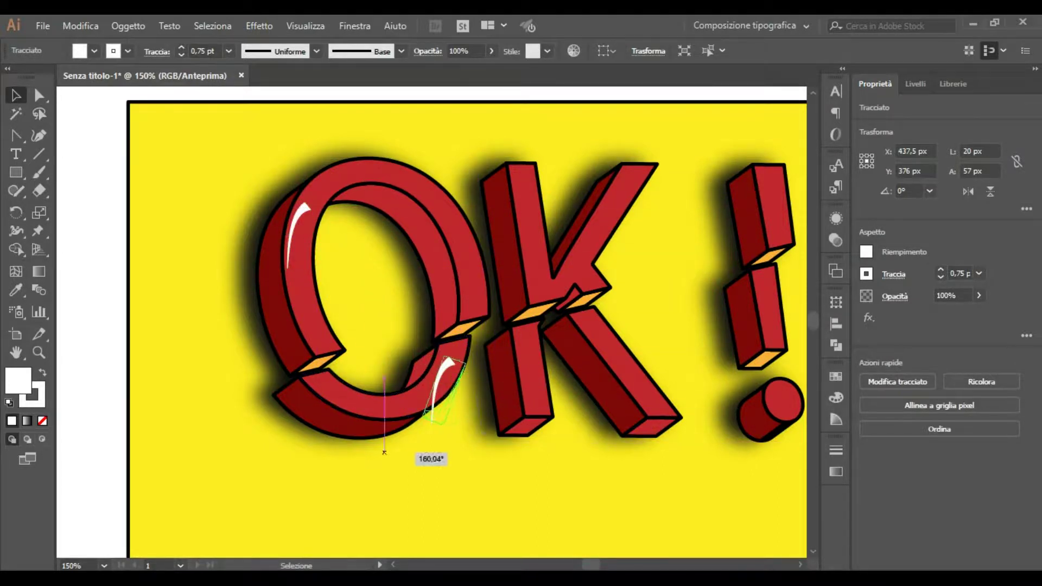
{"action": "key", "text": "ctrl+plus"}
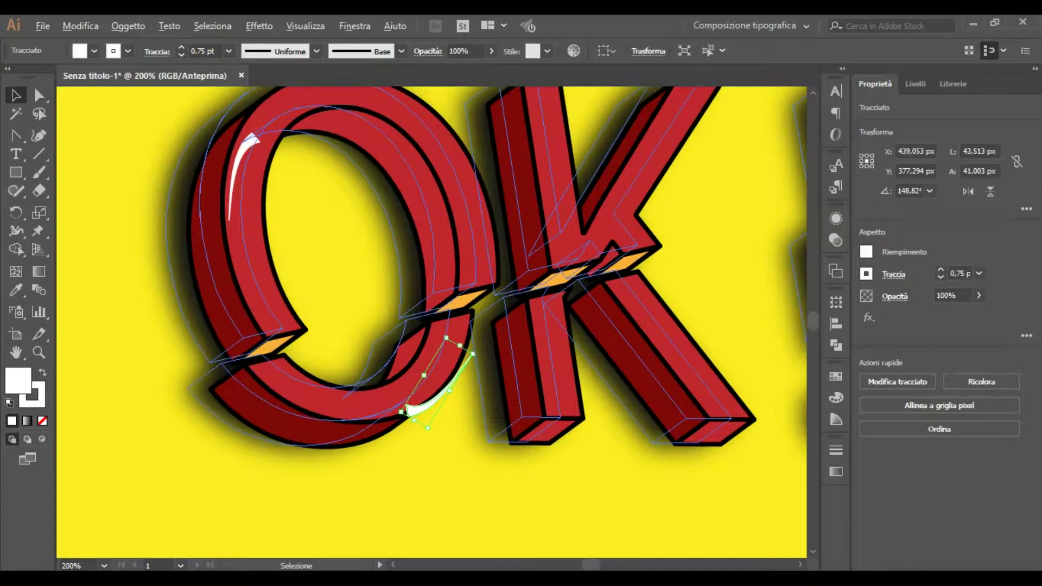
{"action": "left_click_drag", "start_coordinate": [433, 403], "coordinate": [422, 400]}
{"action": "key", "text": "ctrl+minus"}
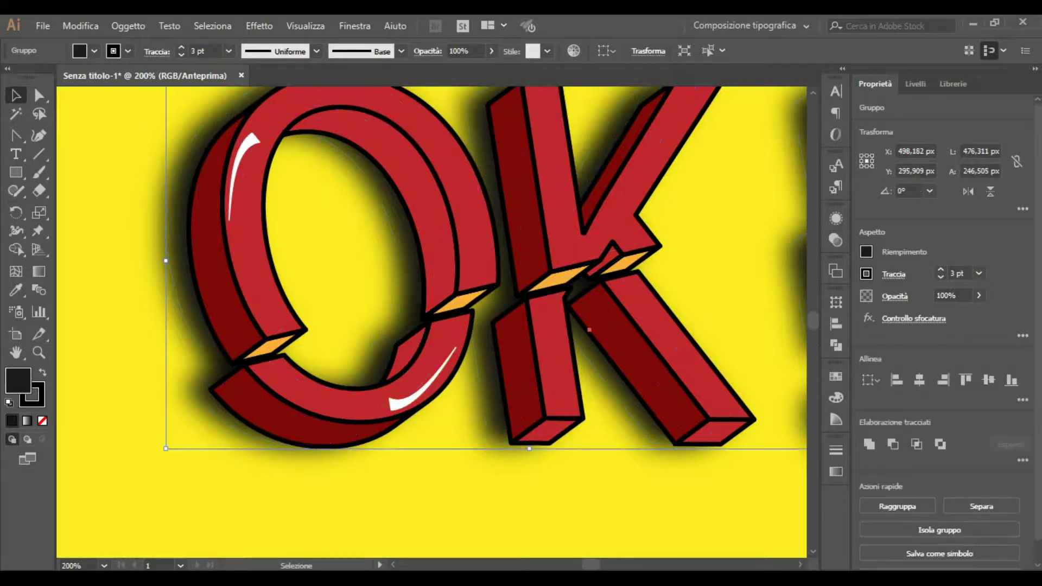
Step: Draw a thin closed highlight path on the K's stem with the Pen tool
{"action": "left_click", "coordinate": [588, 328]}
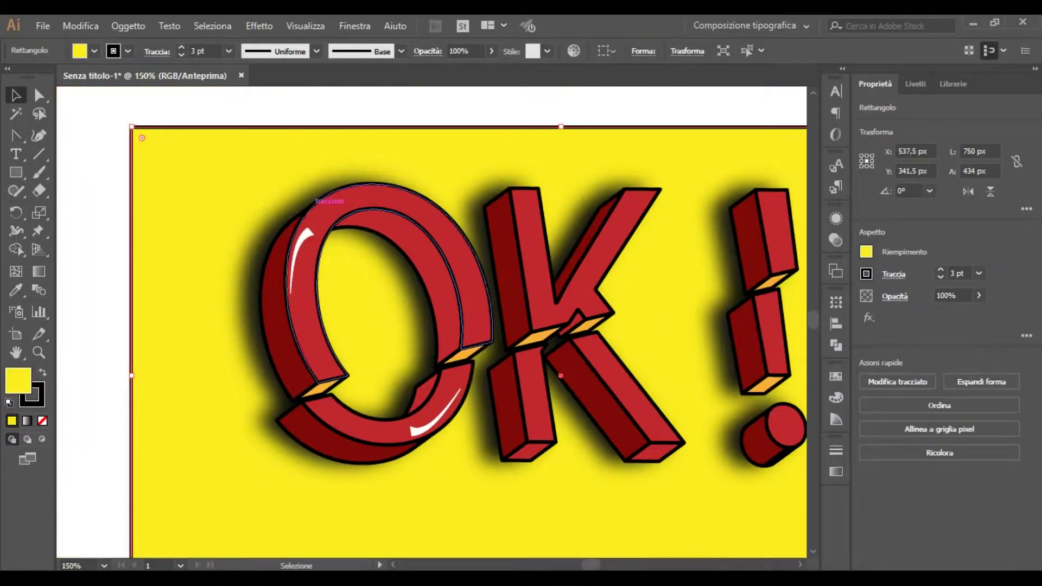
{"action": "left_click", "coordinate": [24, 132]}
{"action": "left_click", "coordinate": [54, 136]}
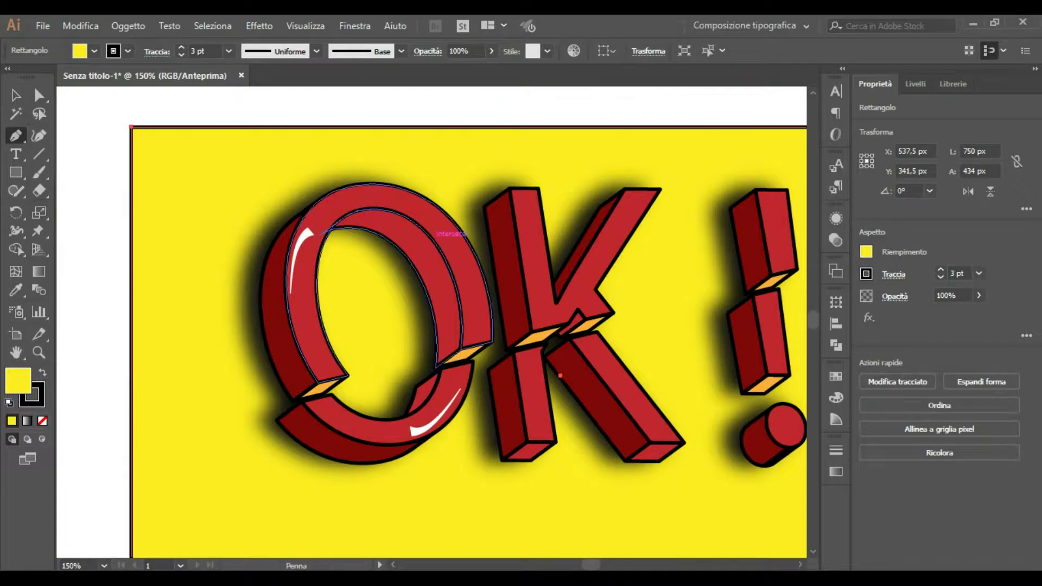
{"action": "left_click", "coordinate": [445, 204]}
{"action": "key", "text": "ctrl+z"}
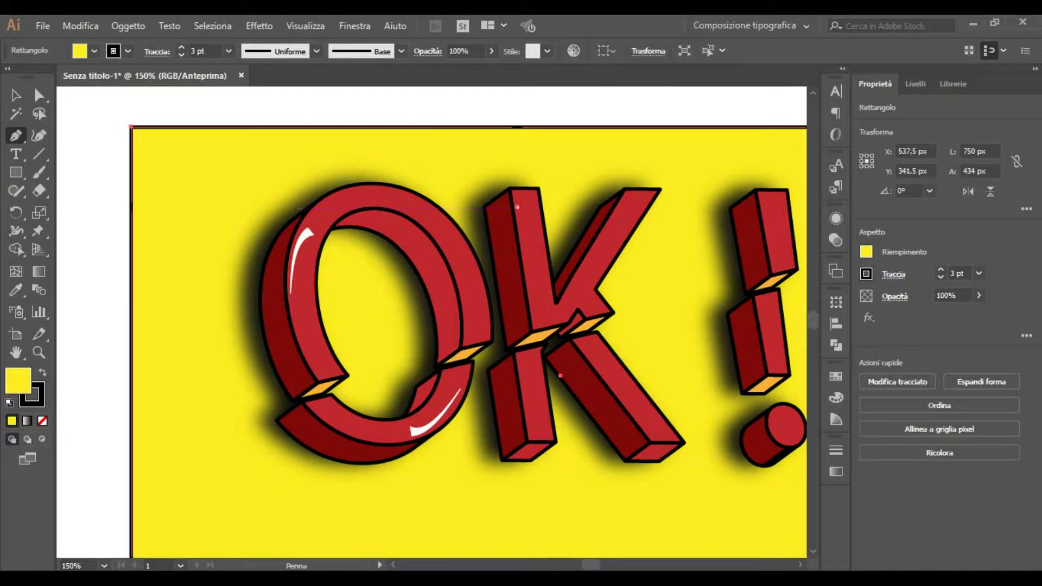
{"action": "left_click", "coordinate": [517, 207]}
{"action": "left_click", "coordinate": [526, 265]}
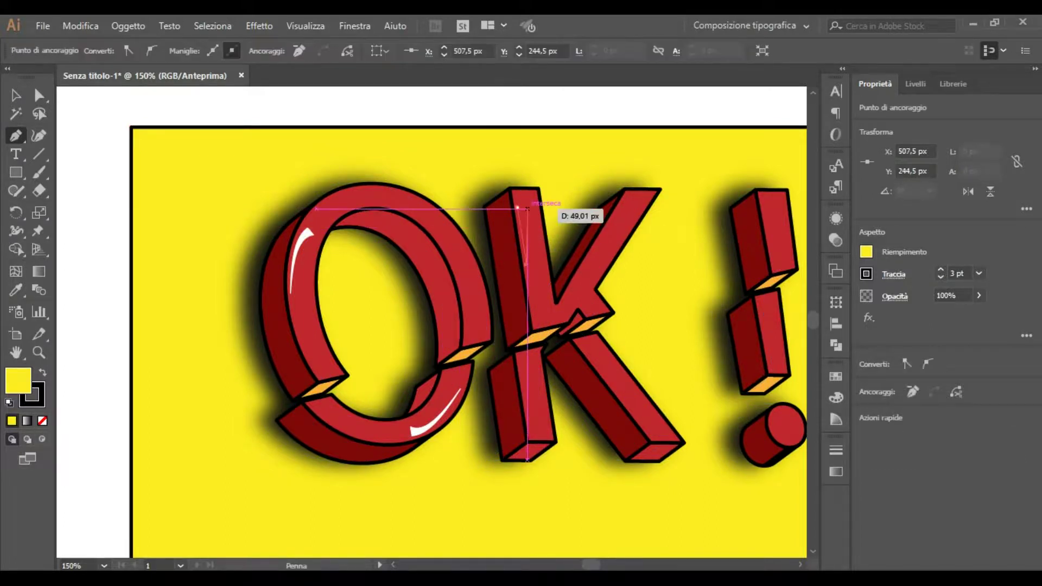
{"action": "left_click", "coordinate": [525, 209]}
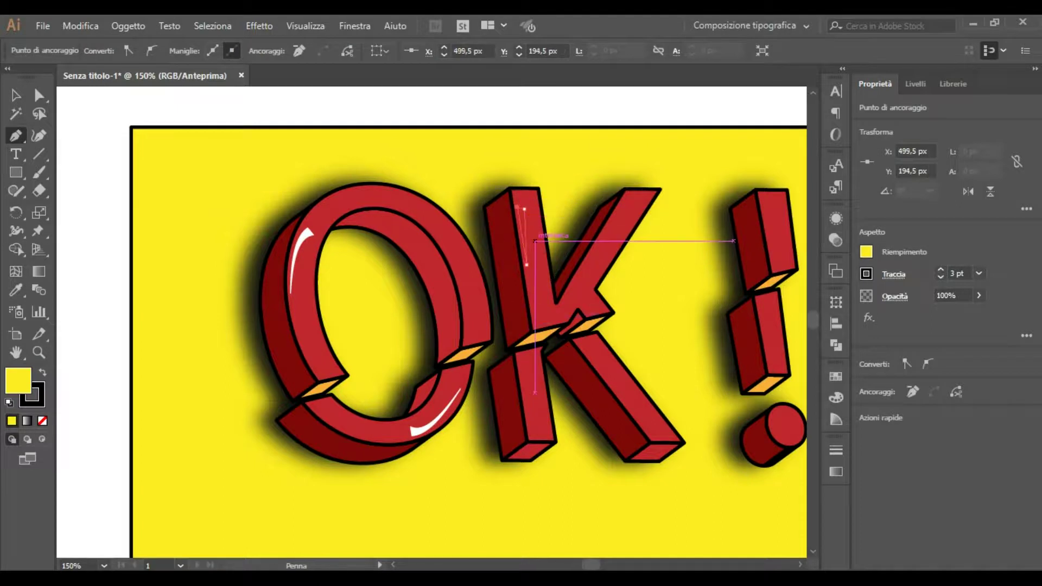
Step: Bend the K highlight's straight edge into a curve with Convert Anchor Point
{"action": "left_click", "coordinate": [16, 94]}
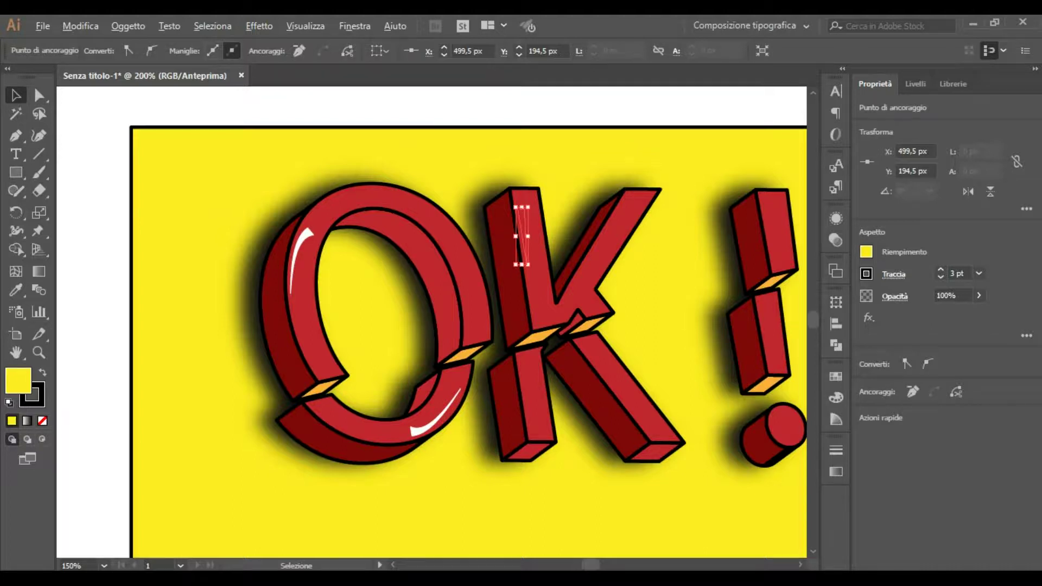
{"action": "key", "text": "ctrl+plus"}
{"action": "key", "text": "ctrl+plus"}
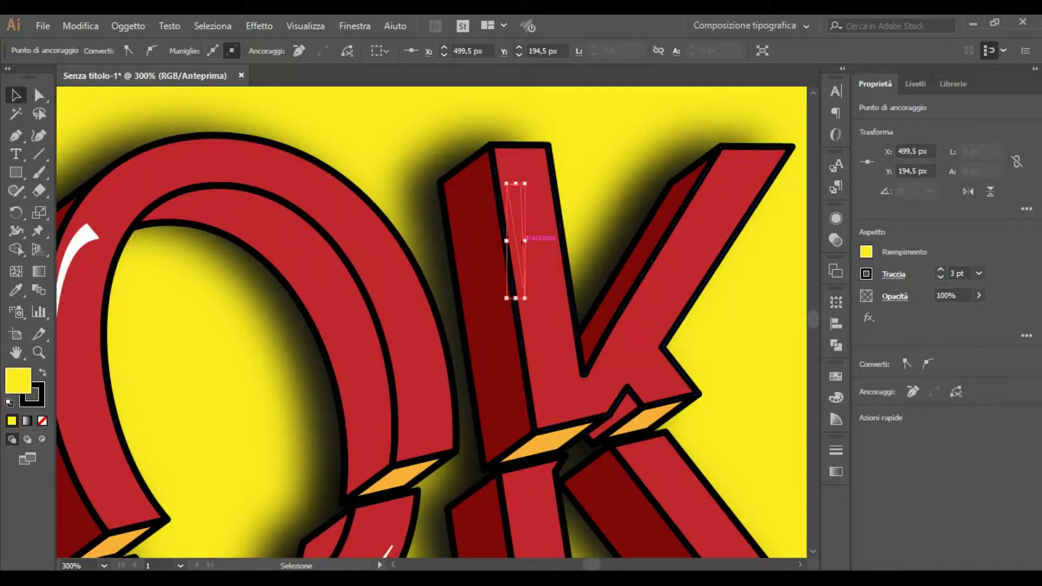
{"action": "left_click_drag", "start_coordinate": [17, 140], "coordinate": [71, 191]}
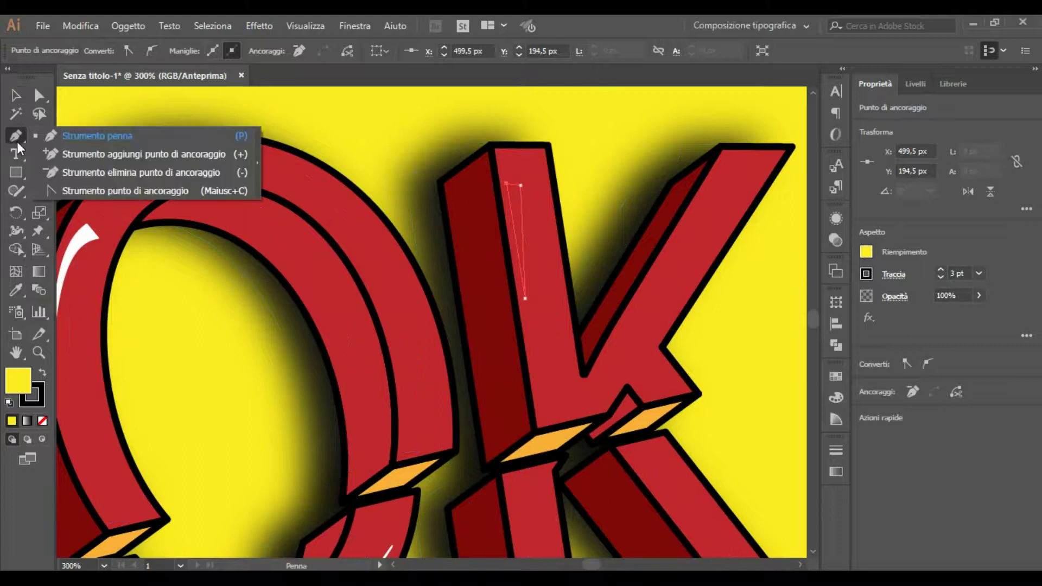
{"action": "left_click_drag", "start_coordinate": [506, 185], "coordinate": [516, 216]}
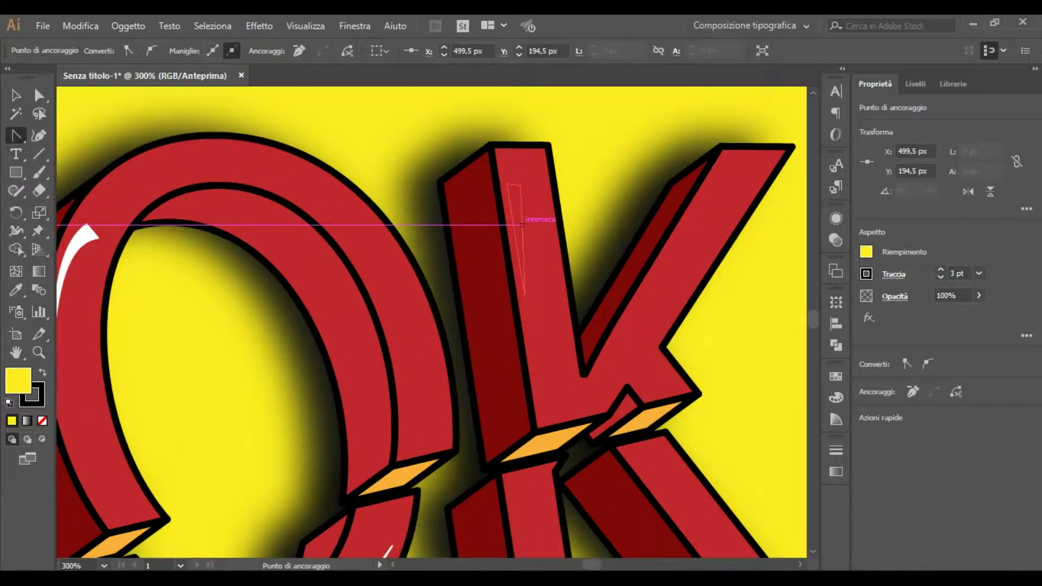
Step: Make Livello 3 visible, expand it, and set it as the active layer
{"action": "left_click", "coordinate": [915, 85]}
{"action": "mouse_move", "coordinate": [948, 174]}
{"action": "left_mouse_down"}
{"action": "mouse_move", "coordinate": [944, 107]}
{"action": "mouse_move", "coordinate": [947, 179]}
{"action": "left_mouse_up"}
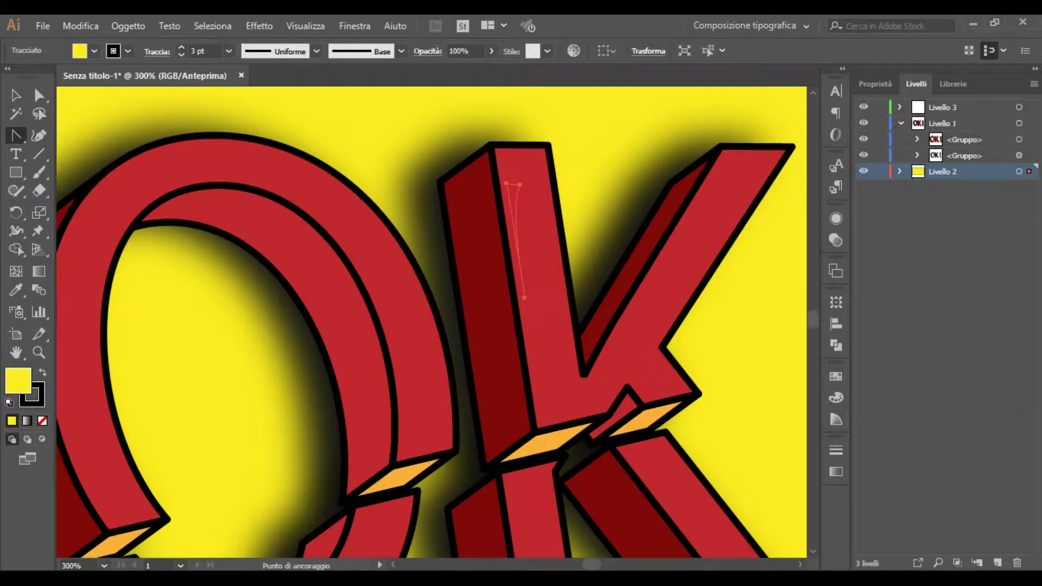
{"action": "left_click", "coordinate": [863, 107]}
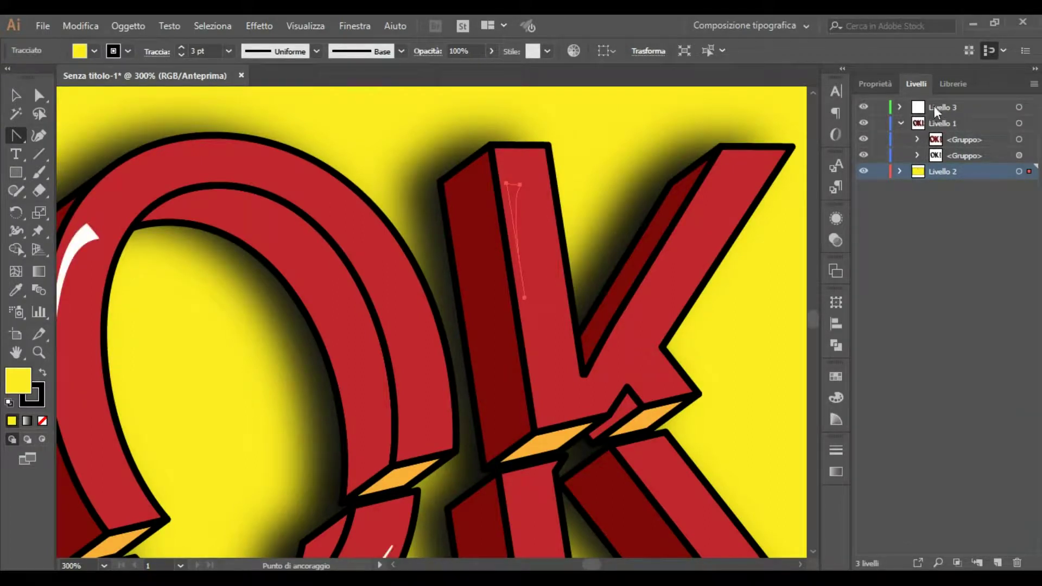
{"action": "left_click", "coordinate": [901, 107]}
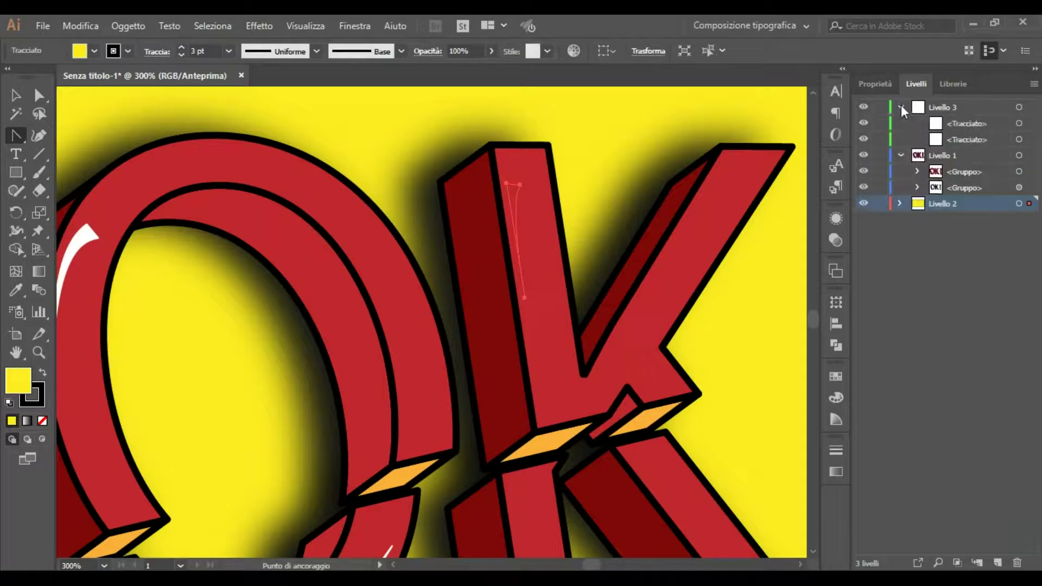
{"action": "left_click", "coordinate": [936, 104]}
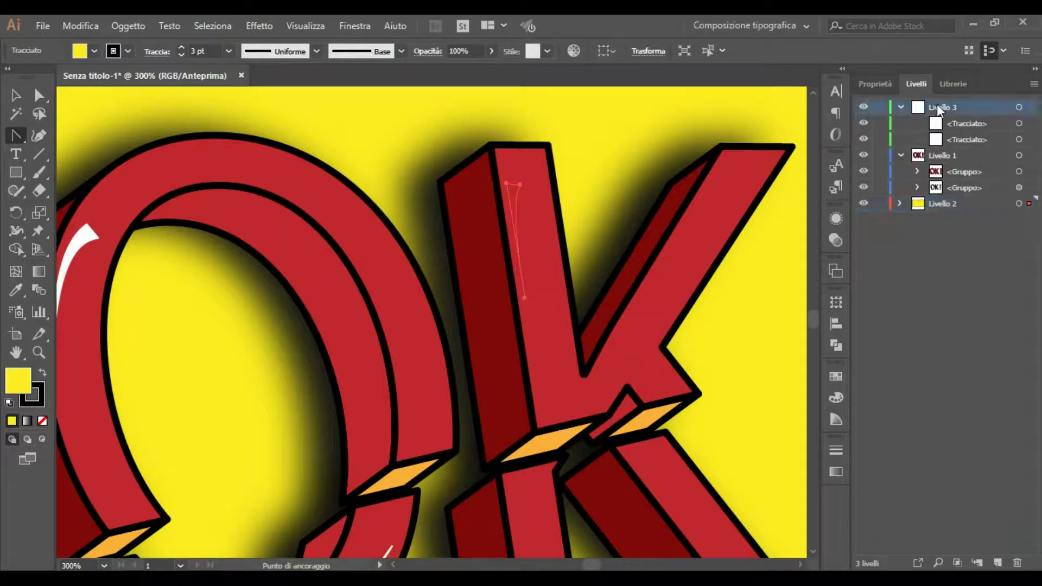
{"action": "left_click", "coordinate": [515, 204]}
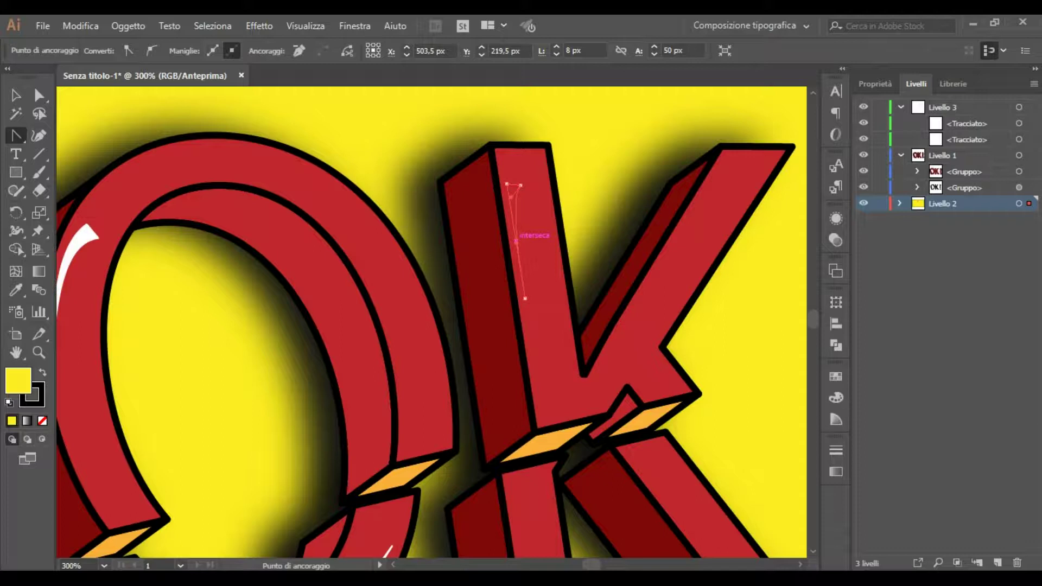
{"action": "left_click", "coordinate": [516, 239]}
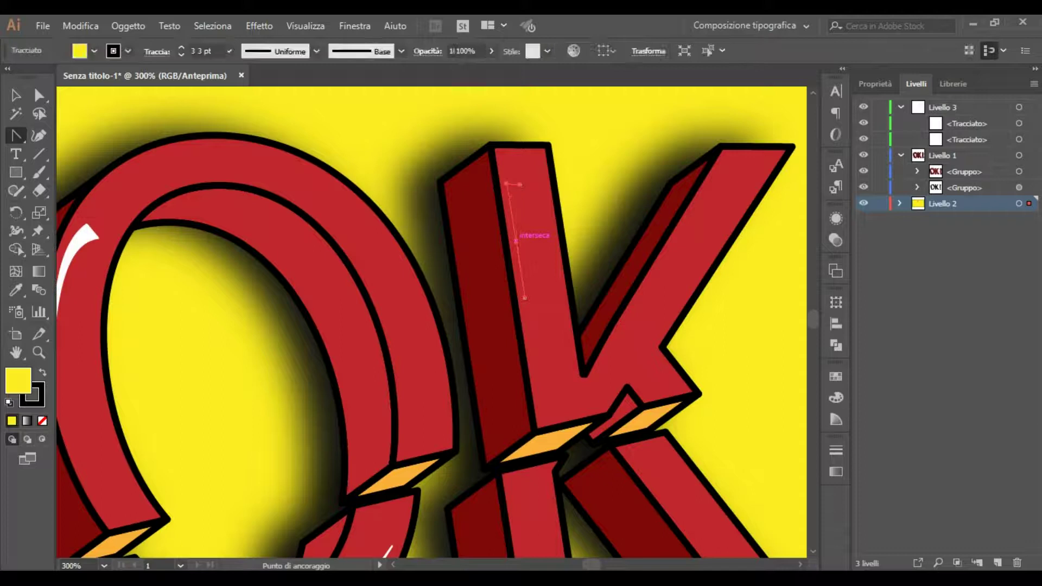
Step: Set the fill colour to white and target Livello 3 for drawing
{"action": "double_click", "coordinate": [18, 386]}
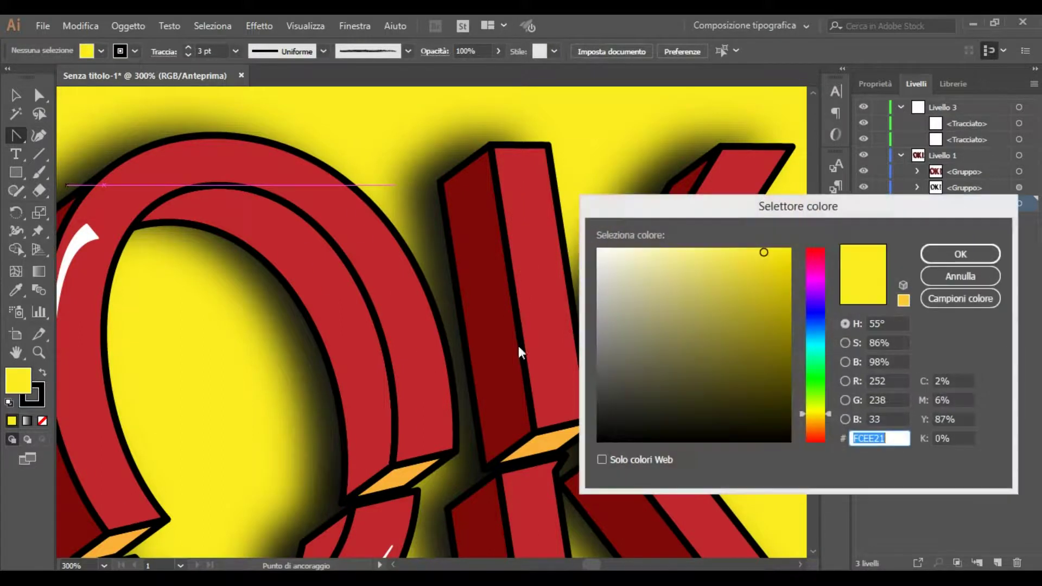
{"action": "left_click", "coordinate": [599, 249]}
{"action": "left_click", "coordinate": [973, 255]}
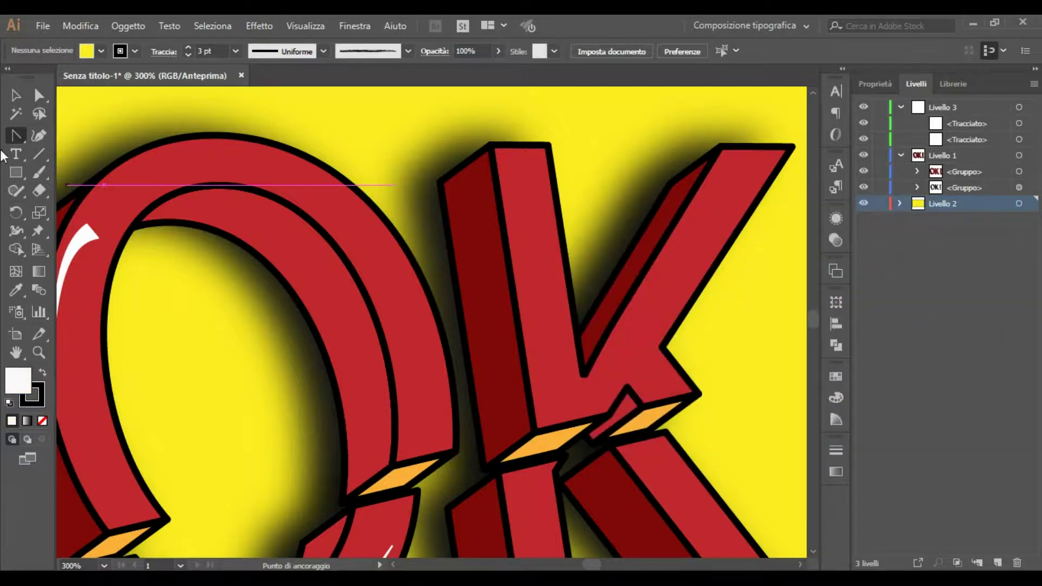
{"action": "left_click_drag", "start_coordinate": [18, 136], "coordinate": [52, 136]}
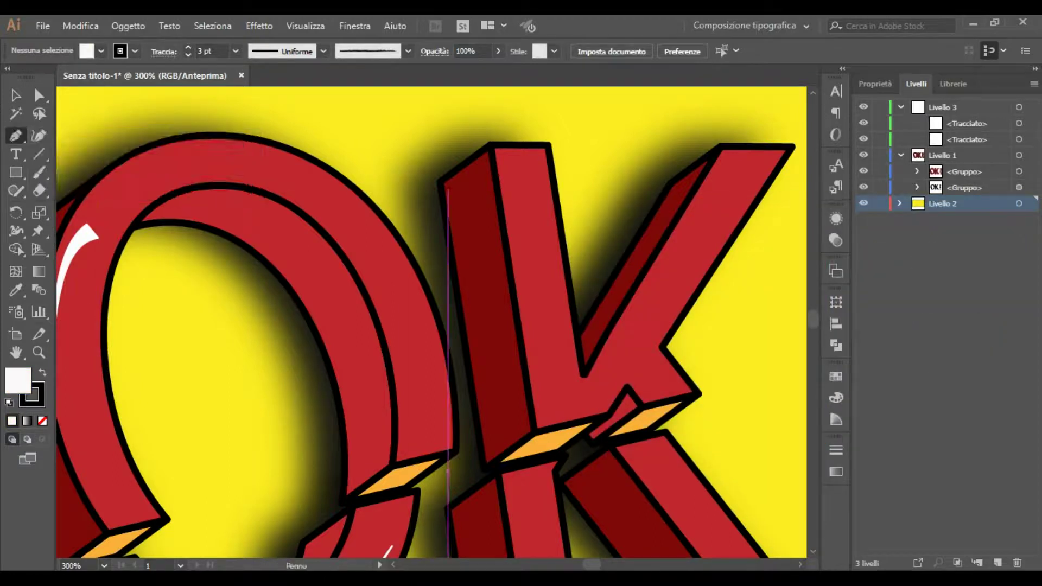
{"action": "left_click", "coordinate": [942, 107]}
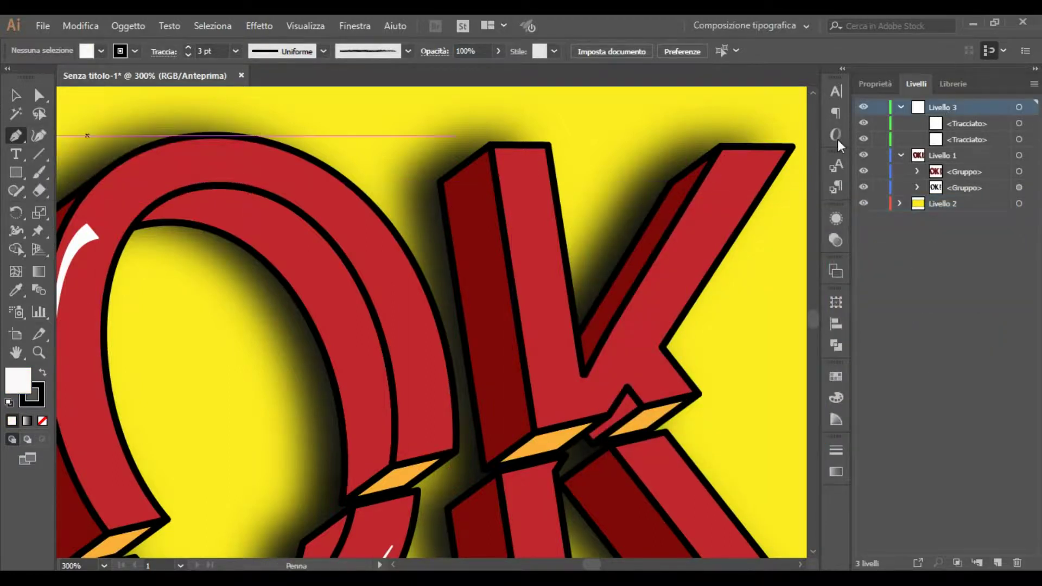
Step: Draw a thin white triangular sliver on the K's stem and reduce its stroke weight
{"action": "left_click", "coordinate": [507, 167]}
{"action": "left_click", "coordinate": [518, 264]}
{"action": "left_click", "coordinate": [519, 169]}
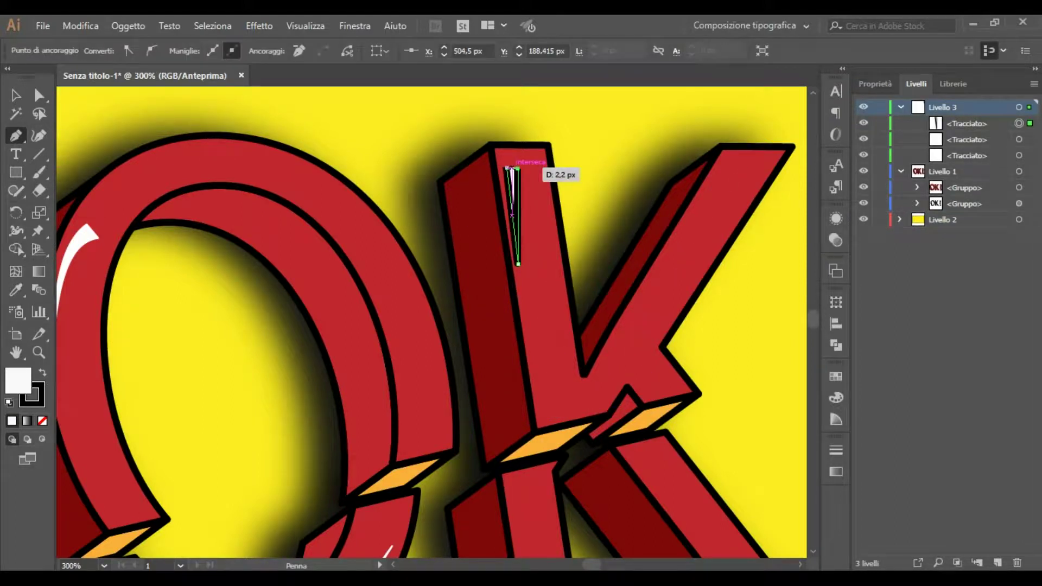
{"action": "left_click", "coordinate": [506, 168]}
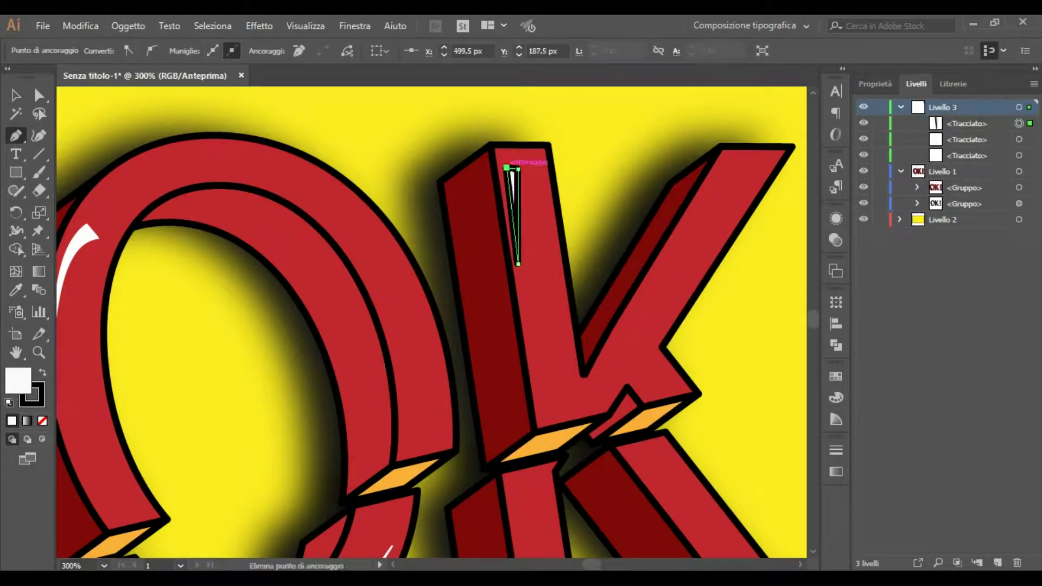
{"action": "left_click", "coordinate": [874, 83]}
{"action": "left_click", "coordinate": [942, 276]}
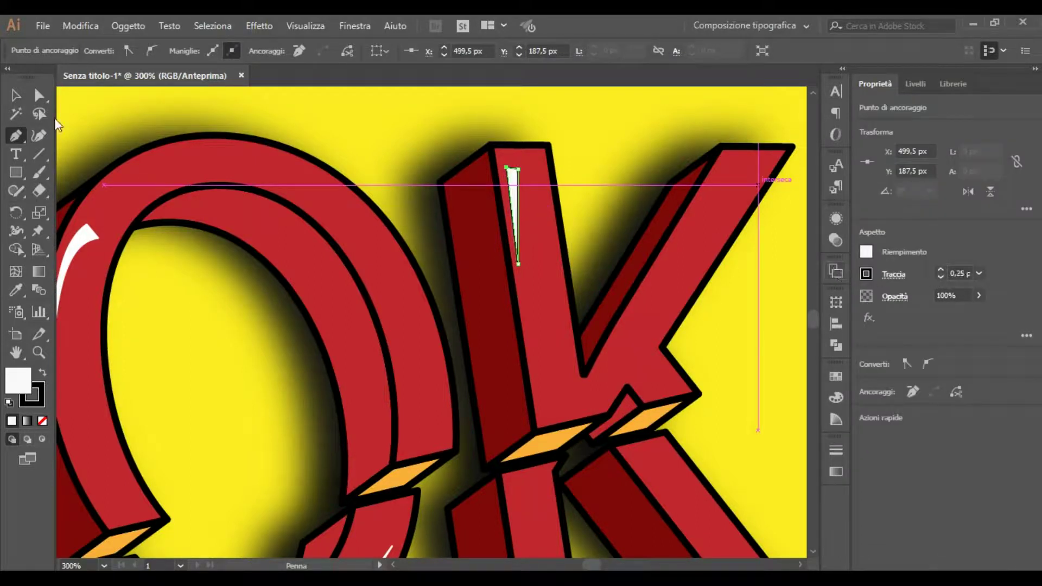
Step: Curve the top anchor of the K stem's white highlight so it tapers, then deselect
{"action": "left_click_drag", "start_coordinate": [15, 137], "coordinate": [97, 194]}
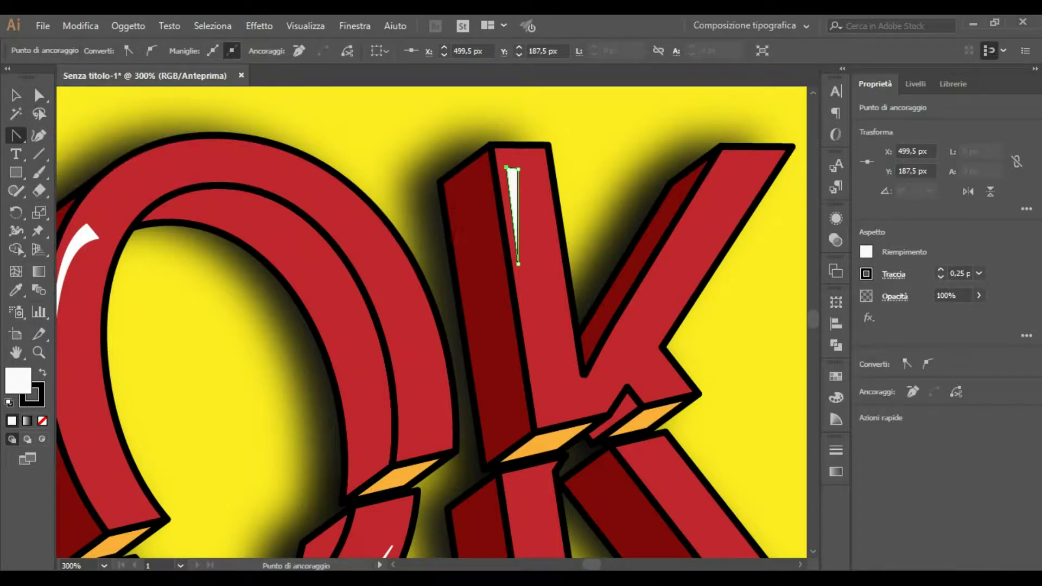
{"action": "mouse_move", "coordinate": [507, 168]}
{"action": "left_mouse_down"}
{"action": "mouse_move", "coordinate": [500, 158]}
{"action": "mouse_move", "coordinate": [510, 170]}
{"action": "left_mouse_up"}
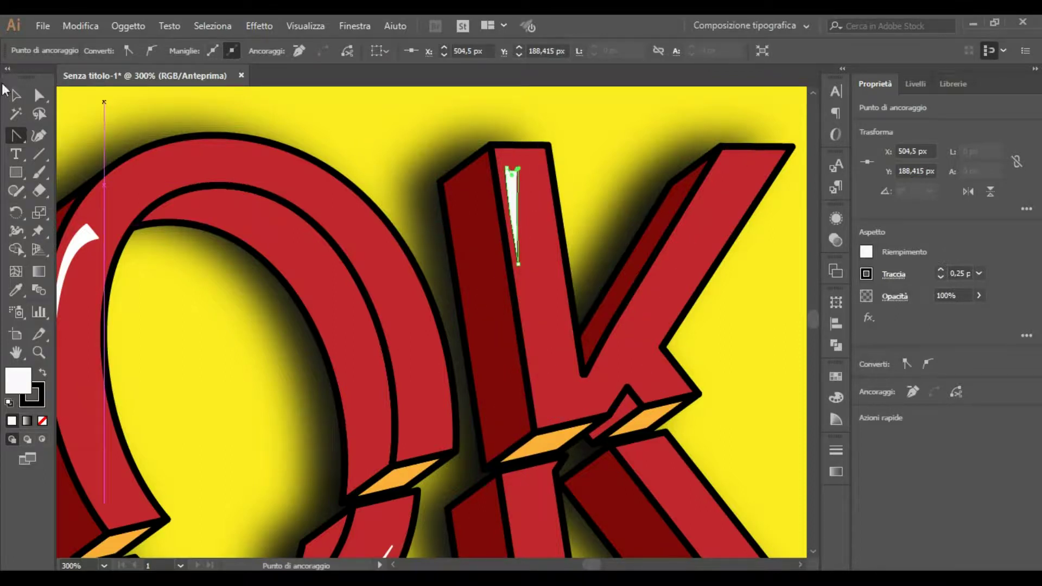
{"action": "left_click", "coordinate": [14, 95]}
{"action": "left_click", "coordinate": [593, 520]}
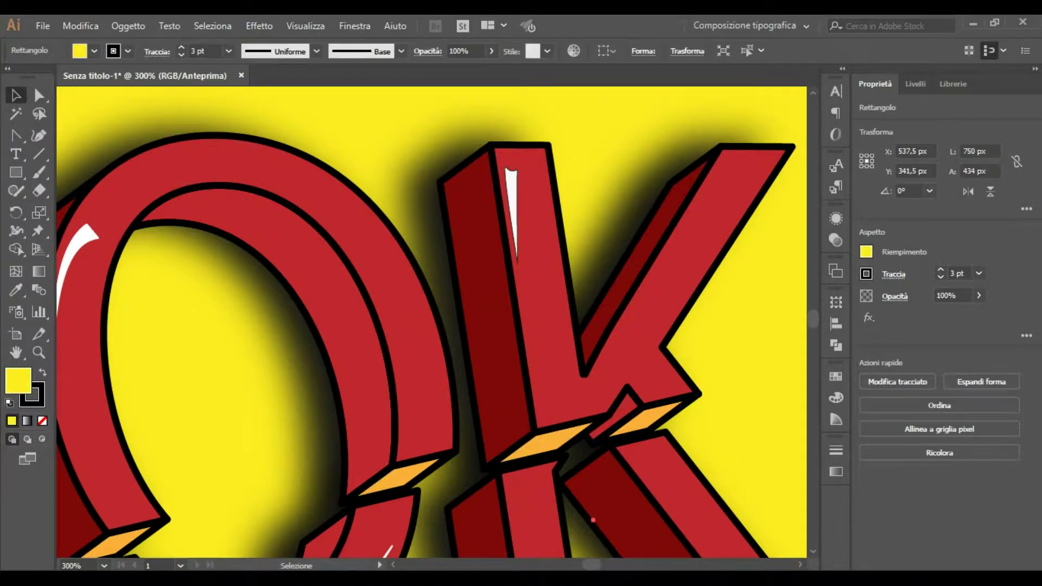
Step: Duplicate the K stem highlight onto the upper diagonal arm, stretched and rotated to fit
{"action": "key", "text": "ctrl+minus"}
{"action": "key", "text": "ctrl+minus"}
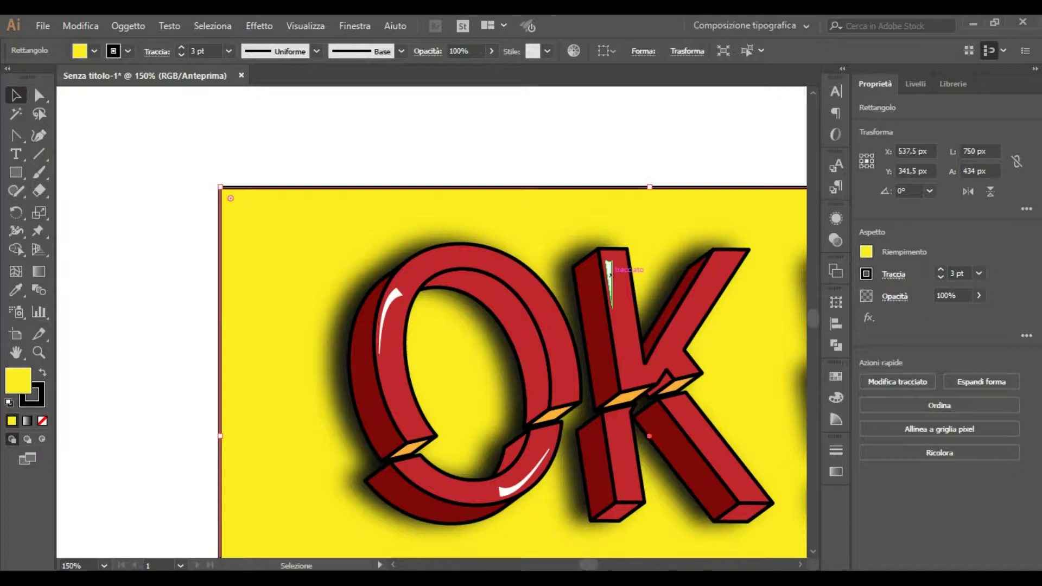
{"action": "key", "text": "ctrl+shift+a"}
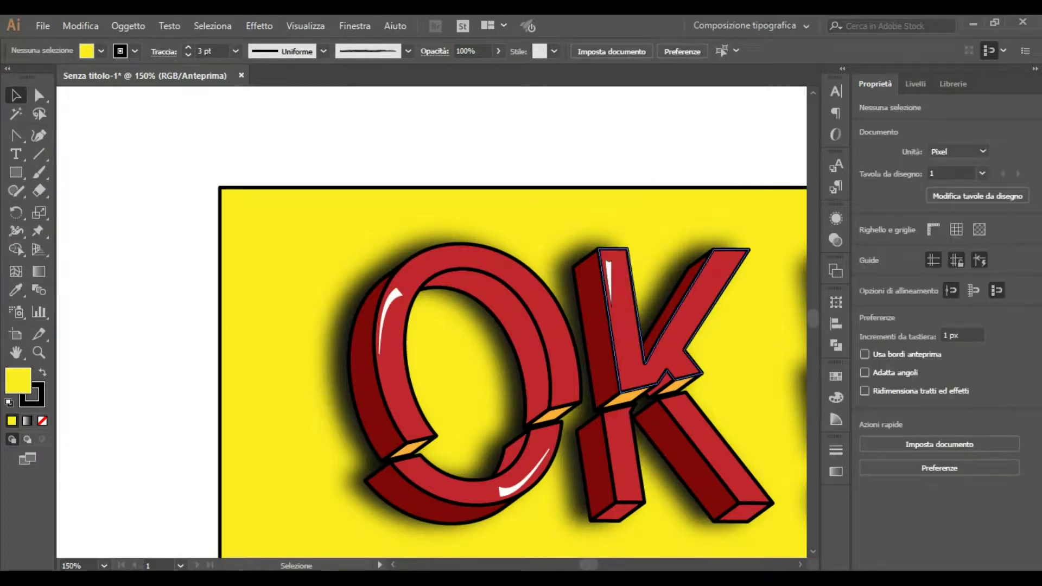
{"action": "left_click", "coordinate": [609, 270]}
{"action": "mouse_move", "coordinate": [610, 269]}
{"action": "left_mouse_down"}
{"action": "mouse_move", "coordinate": [712, 288]}
{"action": "mouse_move", "coordinate": [732, 317]}
{"action": "left_mouse_up"}
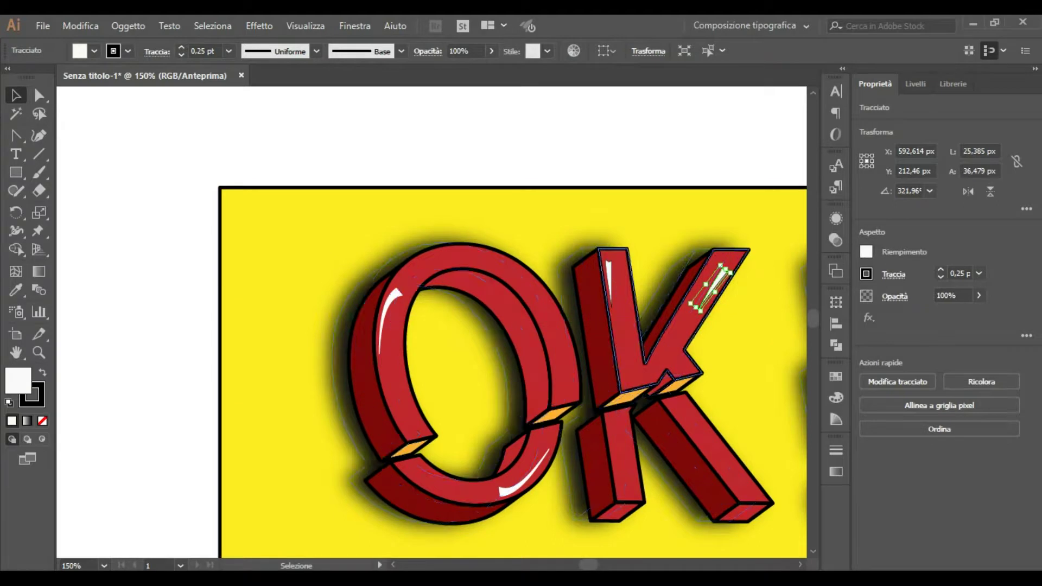
{"action": "key", "text": "ctrl+plus"}
{"action": "key", "text": "ctrl+plus"}
{"action": "key", "text": "ctrl+plus"}
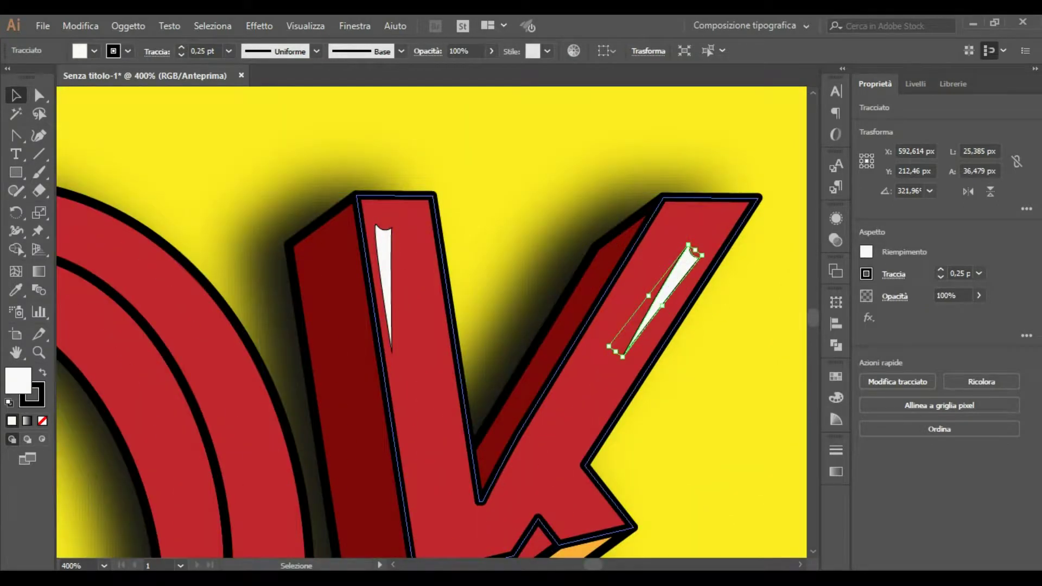
{"action": "left_click_drag", "start_coordinate": [616, 352], "coordinate": [549, 436]}
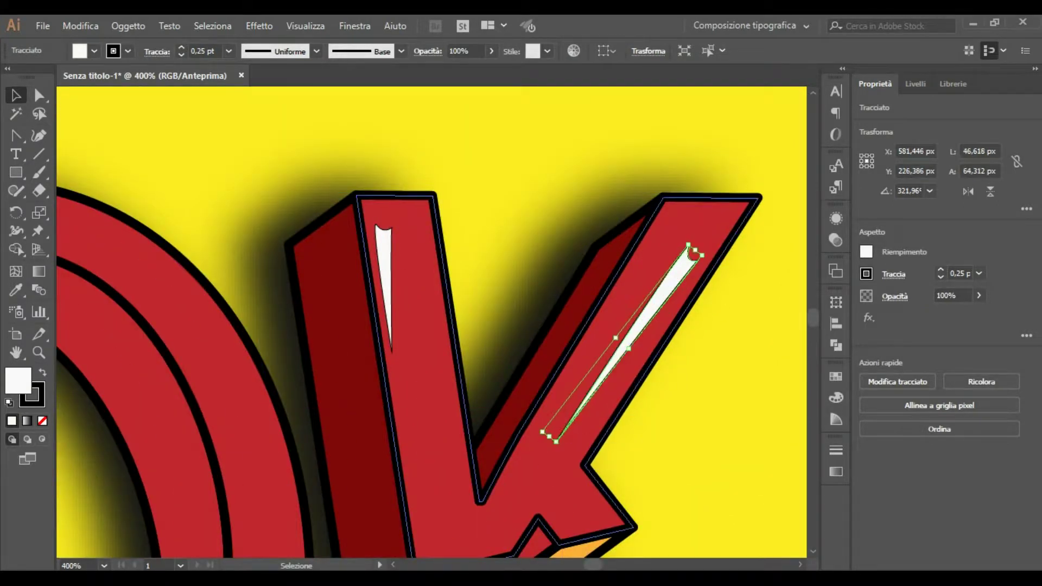
{"action": "left_click_drag", "start_coordinate": [705, 247], "coordinate": [699, 242]}
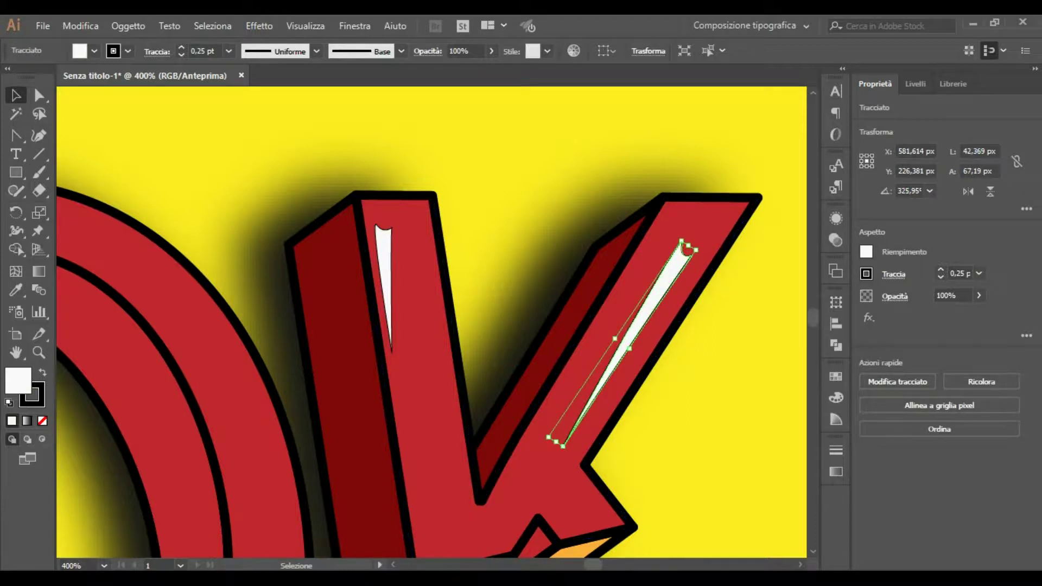
{"action": "left_click_drag", "start_coordinate": [670, 282], "coordinate": [685, 271]}
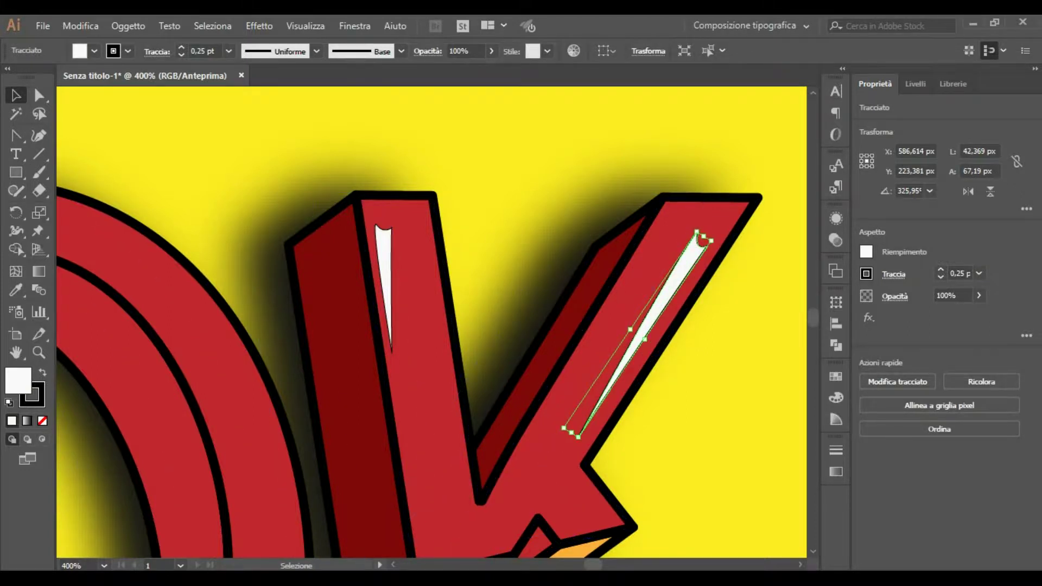
{"action": "left_click", "coordinate": [760, 326]}
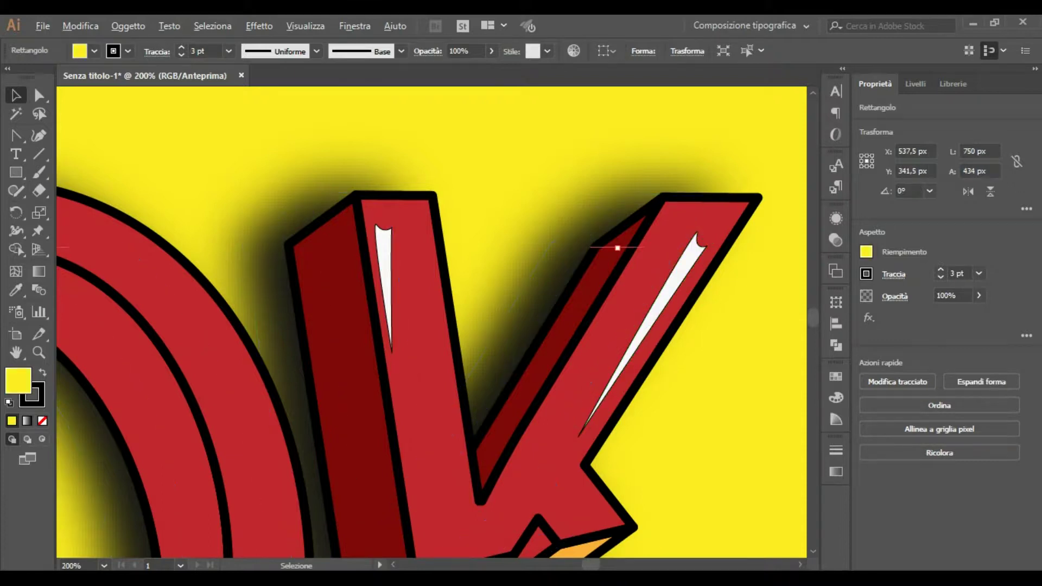
Step: Copy the arm highlight down onto the K's lower leg, rotated to about 214.49°
{"action": "key", "text": "ctrl+minus"}
{"action": "key", "text": "ctrl+minus"}
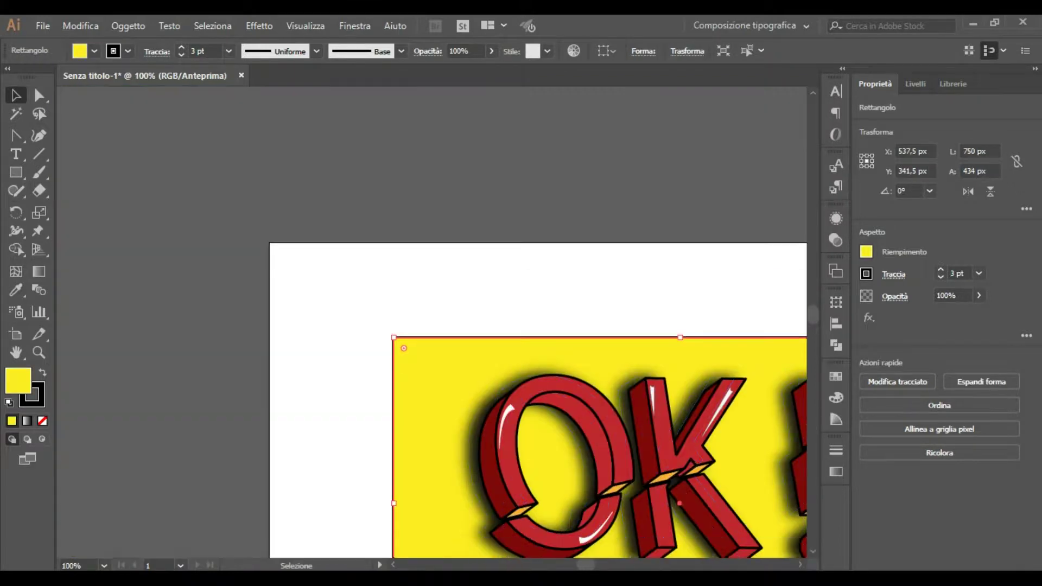
{"action": "scroll", "coordinate": [537, 353], "scroll_direction": "down", "scroll_amount": 3}
{"action": "left_click_drag", "start_coordinate": [577, 567], "coordinate": [590, 566]}
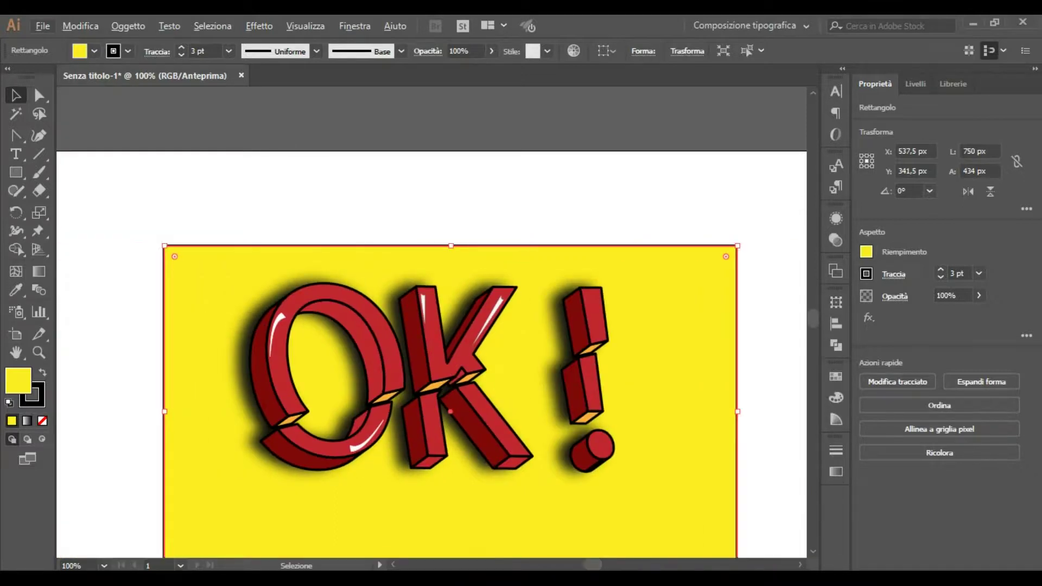
{"action": "left_click", "coordinate": [492, 316]}
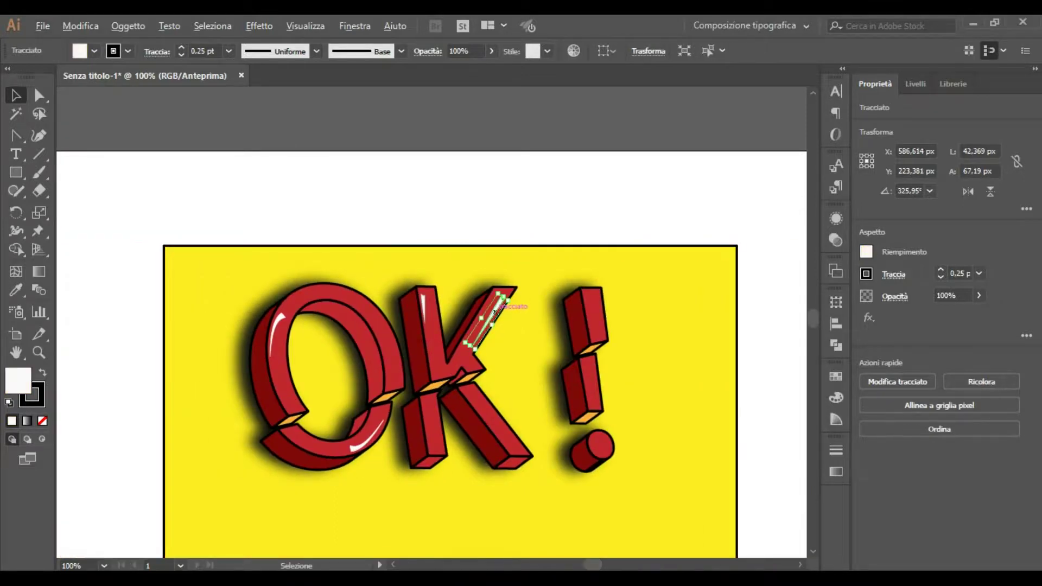
{"action": "left_click_drag", "start_coordinate": [495, 313], "coordinate": [491, 431]}
{"action": "scroll", "coordinate": [494, 453], "scroll_direction": "up", "scroll_amount": 1}
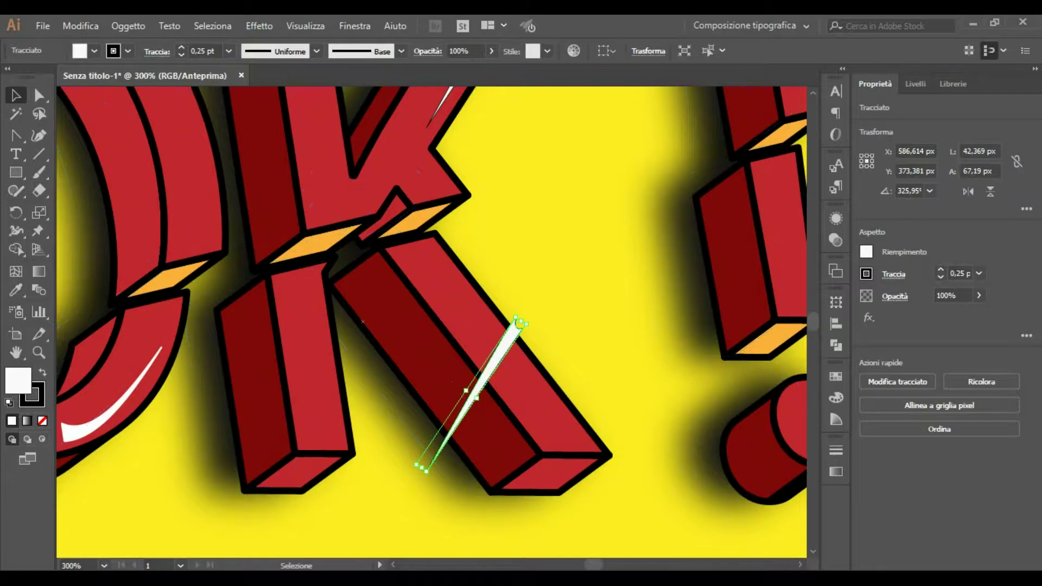
{"action": "mouse_move", "coordinate": [518, 326]}
{"action": "left_mouse_down"}
{"action": "mouse_move", "coordinate": [528, 459]}
{"action": "mouse_move", "coordinate": [519, 467]}
{"action": "mouse_move", "coordinate": [540, 450]}
{"action": "mouse_move", "coordinate": [578, 446]}
{"action": "left_mouse_up"}
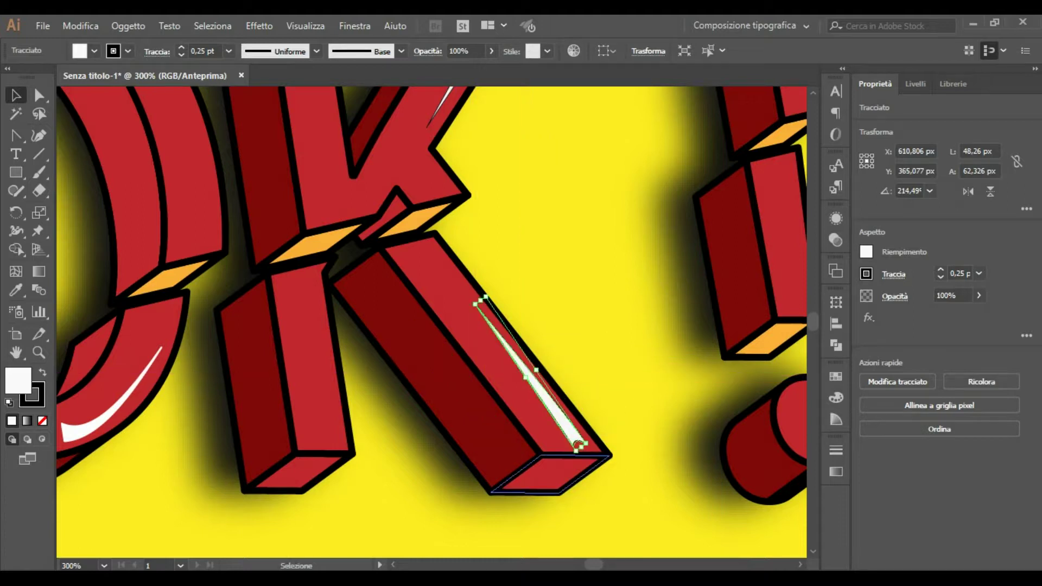
{"action": "left_click", "coordinate": [578, 446]}
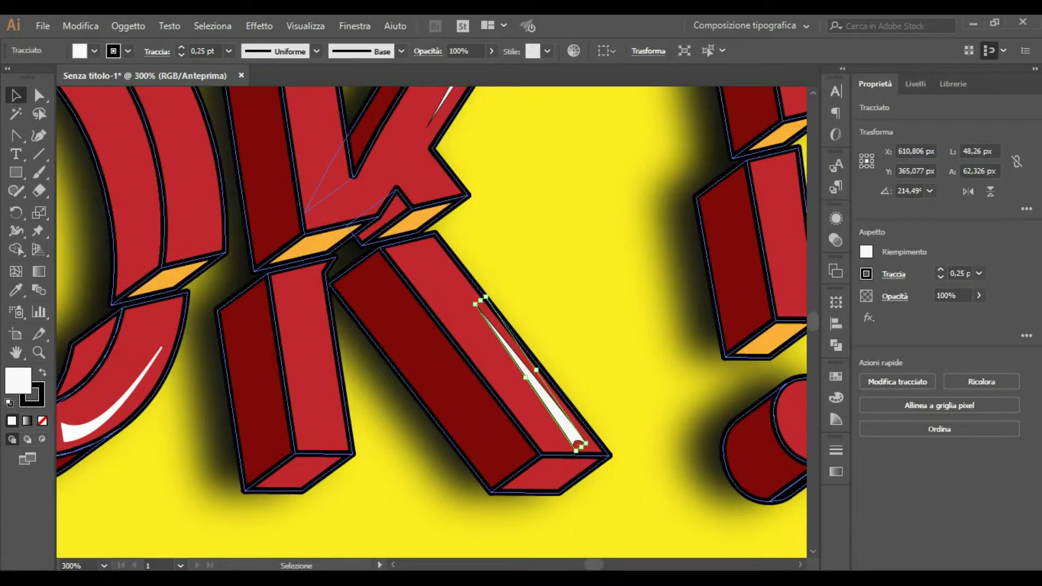
{"action": "key", "text": "ctrl+minus"}
{"action": "key", "text": "ctrl+minus"}
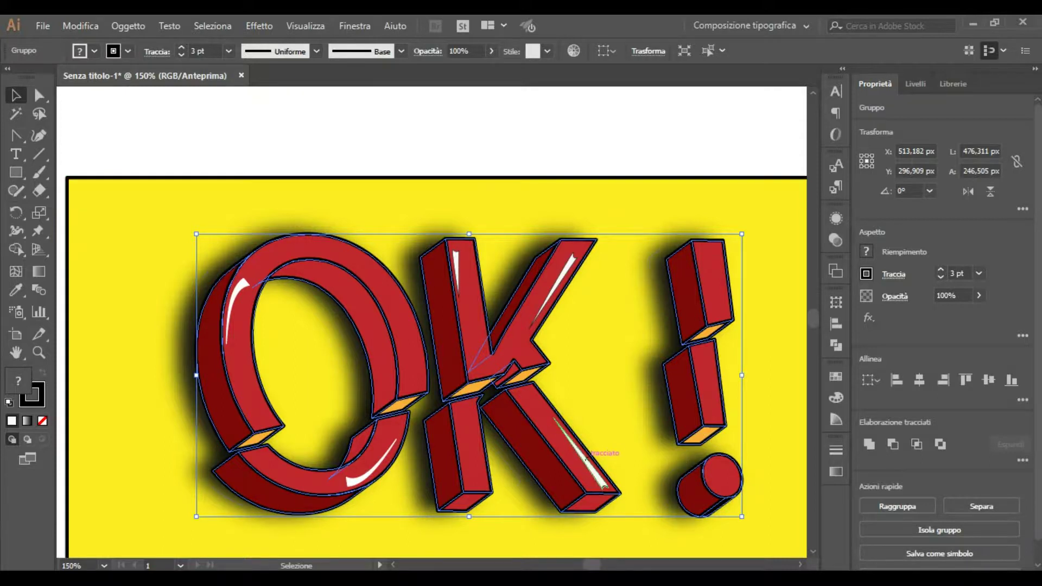
Step: Copy the leg highlight onto the exclamation mark's block, shortened and nudged into place
{"action": "left_click", "coordinate": [586, 462]}
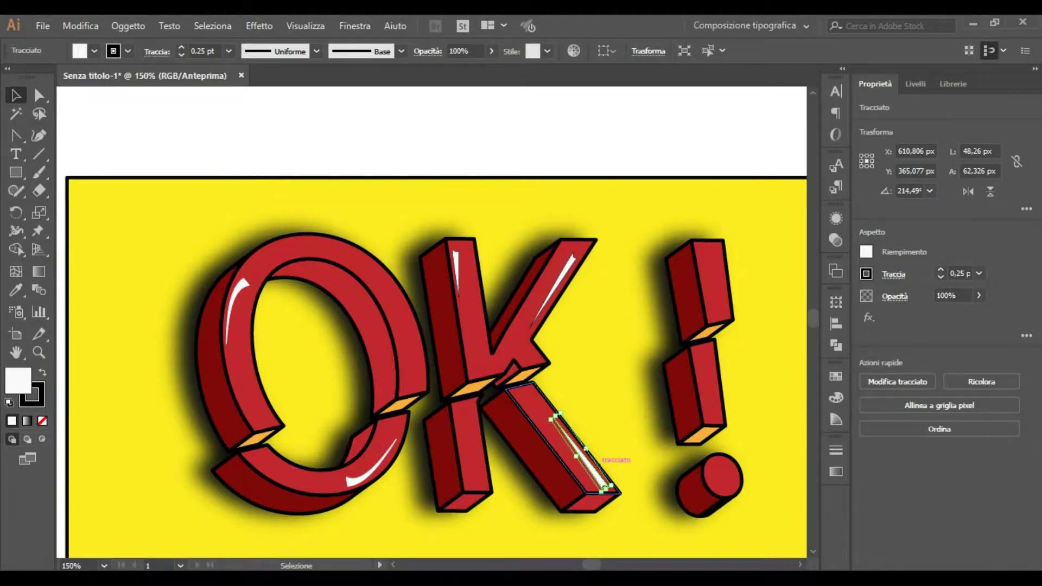
{"action": "mouse_move", "coordinate": [601, 460]}
{"action": "left_mouse_down"}
{"action": "mouse_move", "coordinate": [705, 373]}
{"action": "mouse_move", "coordinate": [725, 400]}
{"action": "left_mouse_up"}
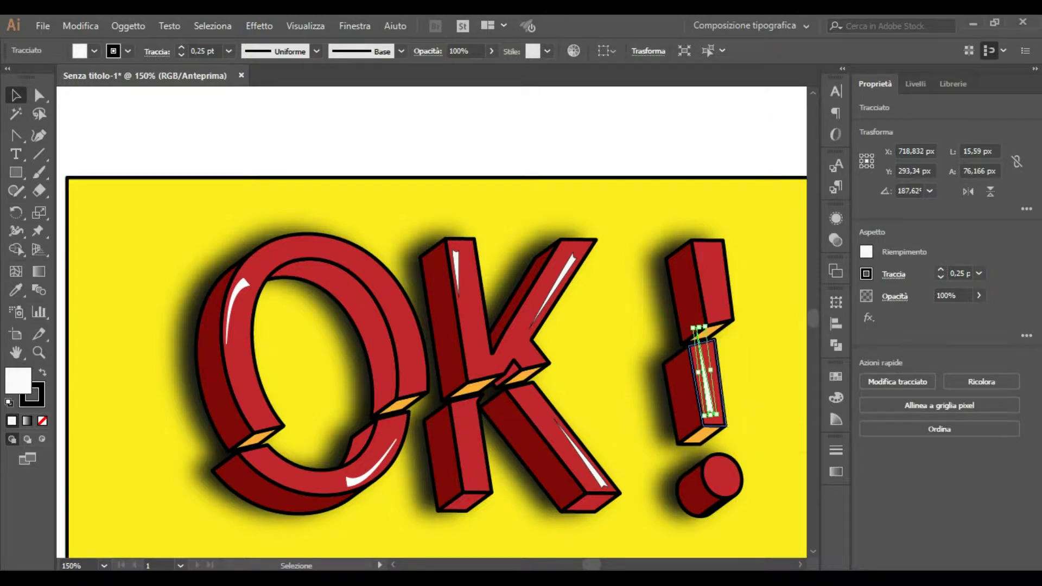
{"action": "left_click_drag", "start_coordinate": [699, 328], "coordinate": [701, 350]}
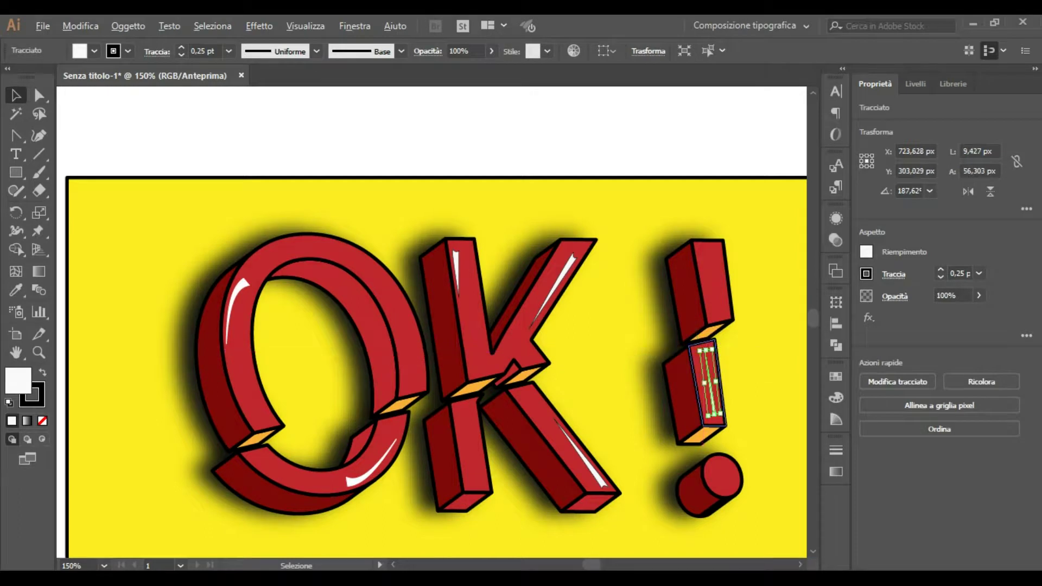
{"action": "scroll", "coordinate": [721, 402], "scroll_direction": "up", "scroll_amount": 3}
{"action": "mouse_move", "coordinate": [696, 380]}
{"action": "left_mouse_down"}
{"action": "mouse_move", "coordinate": [710, 402]}
{"action": "mouse_move", "coordinate": [707, 367]}
{"action": "left_mouse_up"}
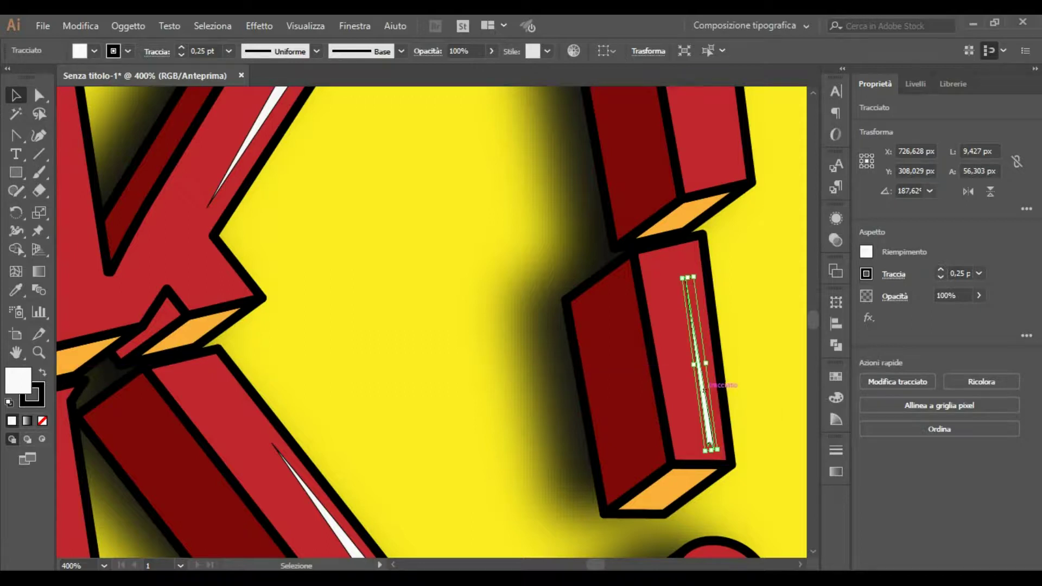
{"action": "left_click", "coordinate": [121, 466]}
{"action": "scroll", "coordinate": [121, 466], "scroll_direction": "down", "scroll_amount": 2}
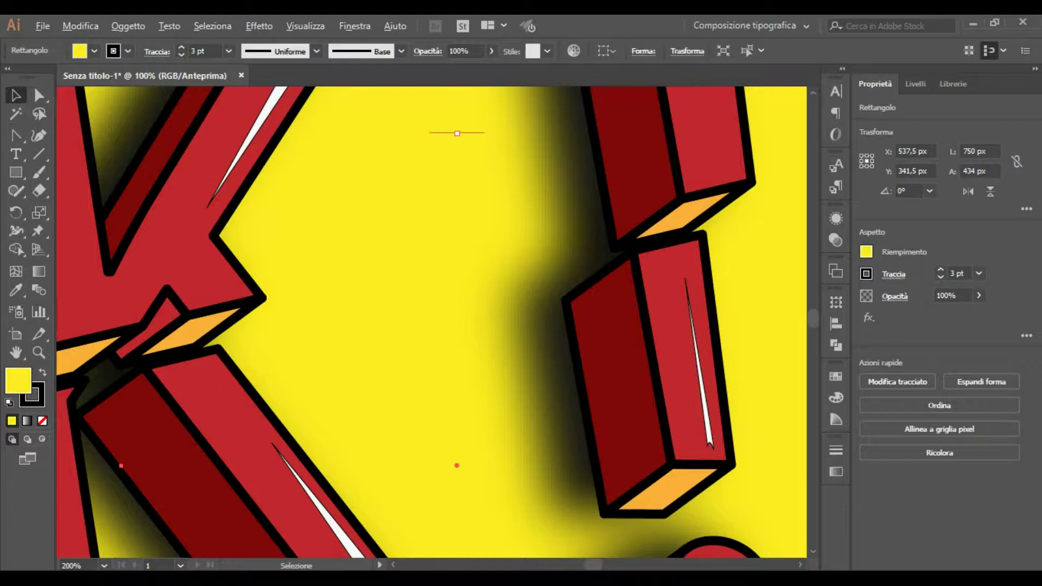
{"action": "scroll", "coordinate": [768, 335], "scroll_direction": "down", "scroll_amount": 2}
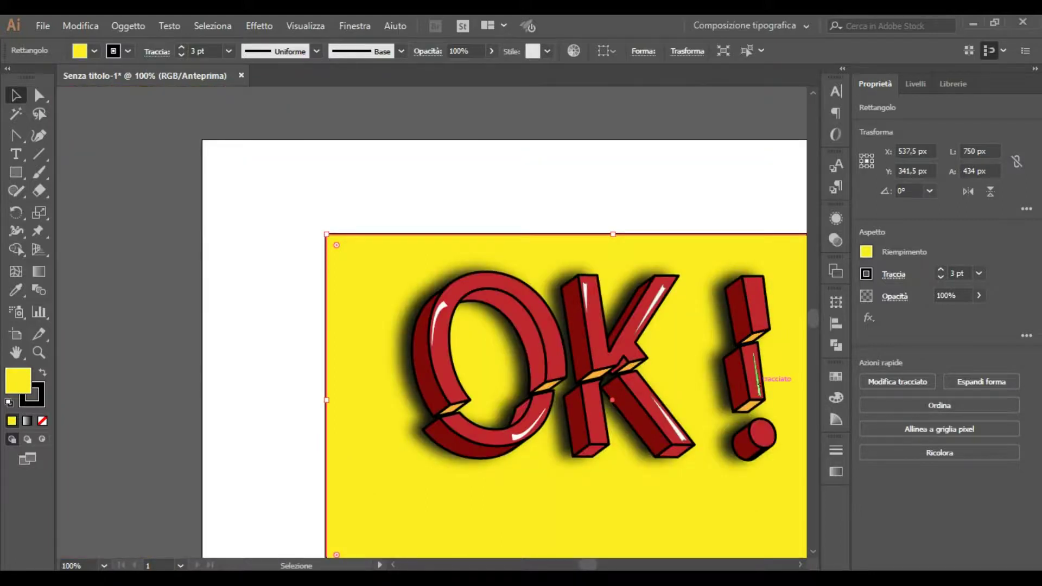
Step: Duplicate the highlight onto the exclamation's top block, shorten it, and return to 100% view
{"action": "left_click", "coordinate": [759, 376]}
{"action": "left_click_drag", "start_coordinate": [760, 376], "coordinate": [765, 304]}
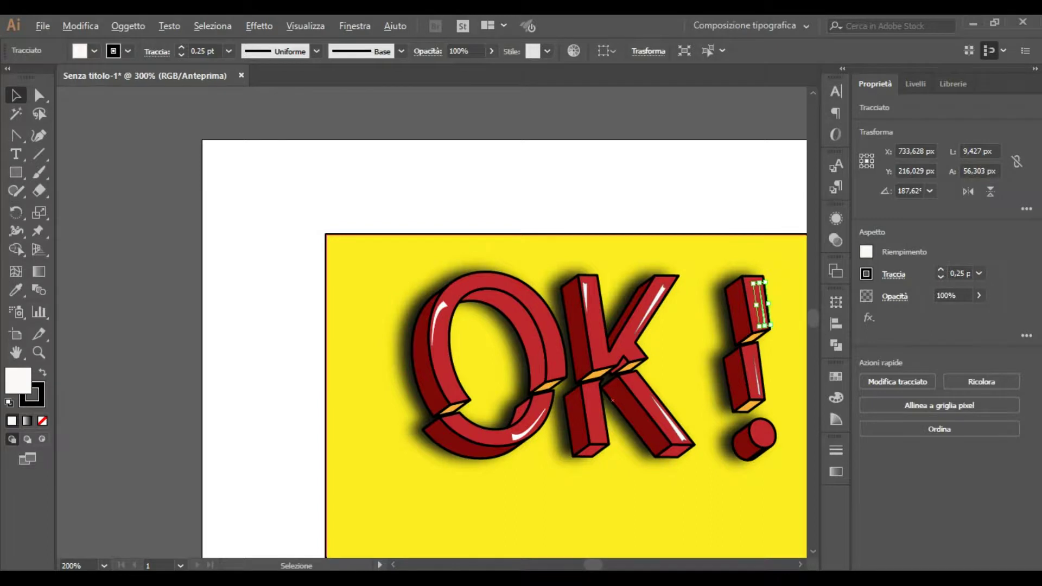
{"action": "key", "text": "ctrl+plus"}
{"action": "left_click_drag", "start_coordinate": [682, 214], "coordinate": [690, 281]}
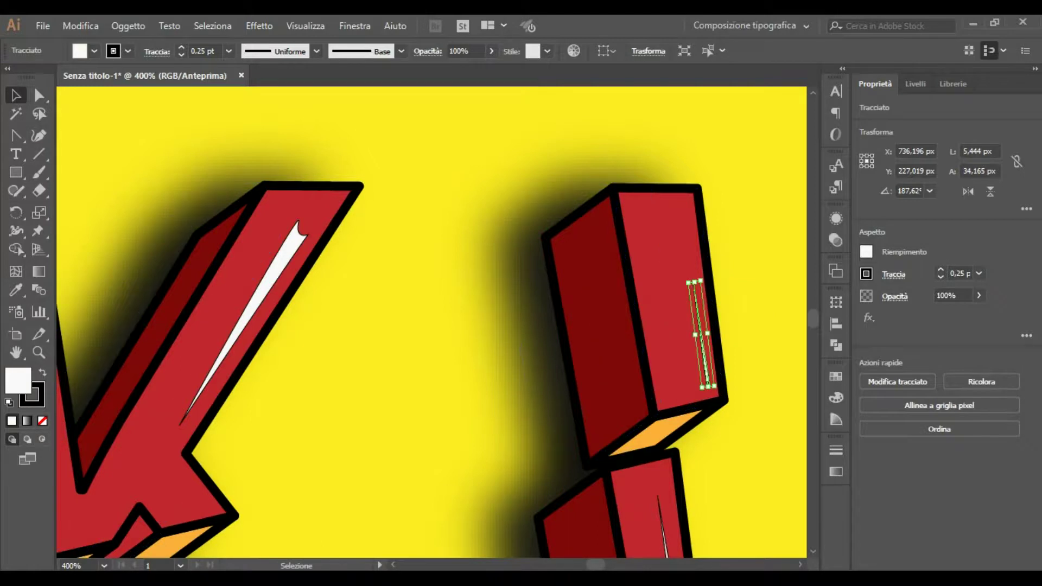
{"action": "left_click", "coordinate": [488, 325]}
{"action": "scroll", "coordinate": [510, 293], "scroll_direction": "down", "scroll_amount": 3}
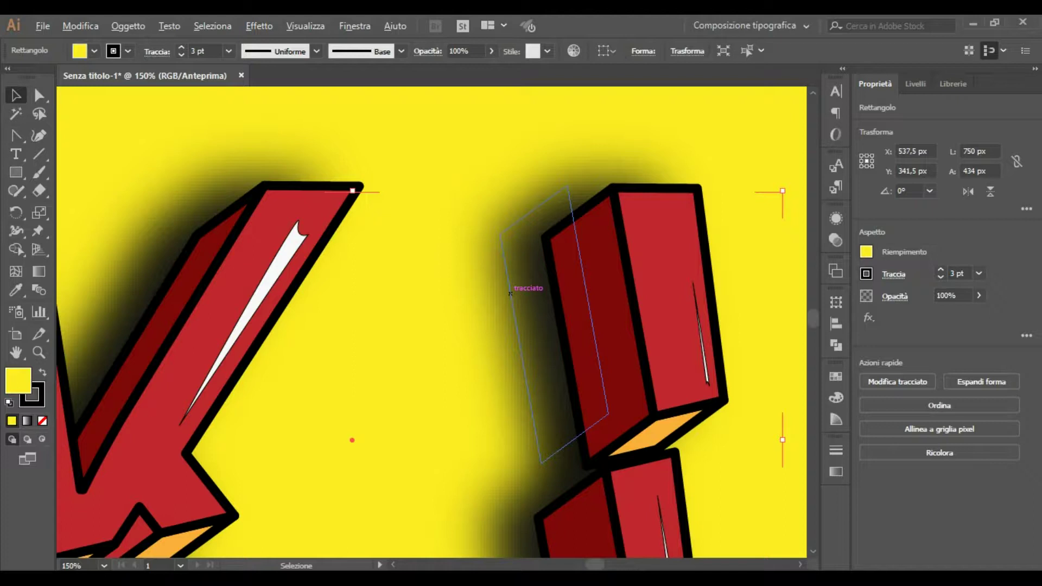
{"action": "scroll", "coordinate": [510, 294], "scroll_direction": "down", "scroll_amount": 2}
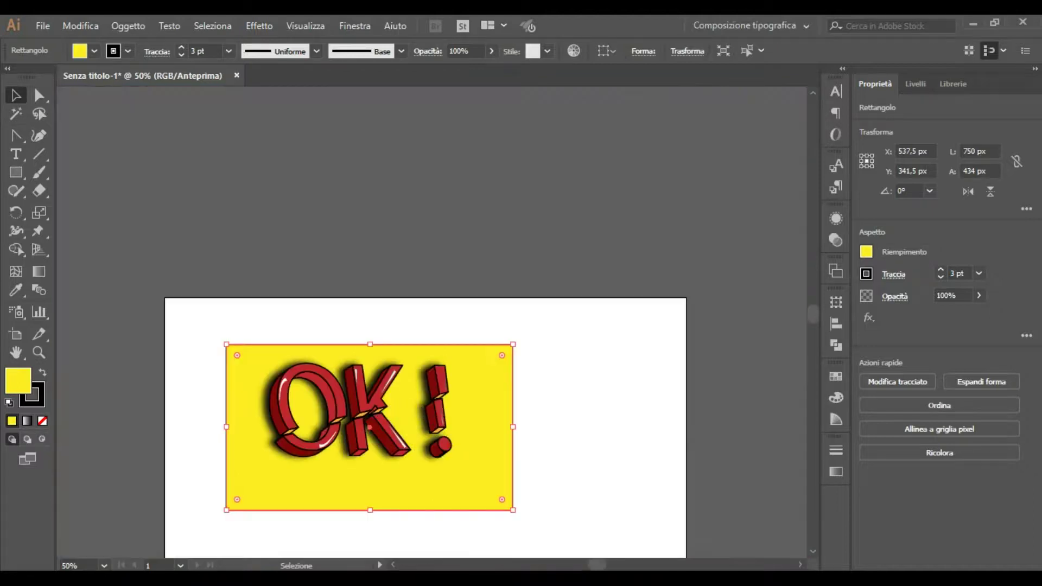
{"action": "key", "text": "ctrl+1"}
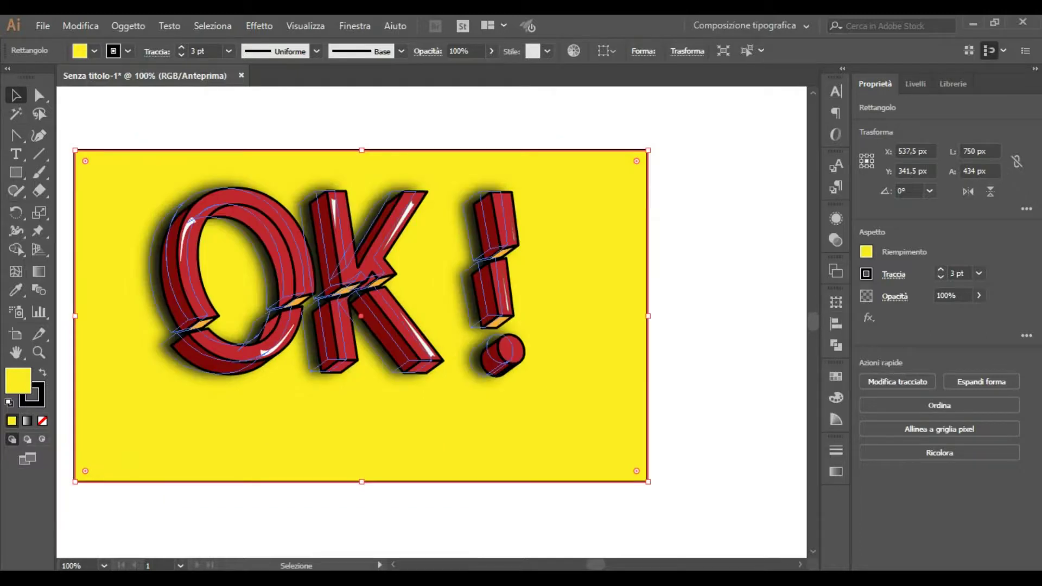
Step: Draw a test Pen path on the exclamation dot, then Redo Resize on the shortened highlight
{"action": "left_click", "coordinate": [16, 135]}
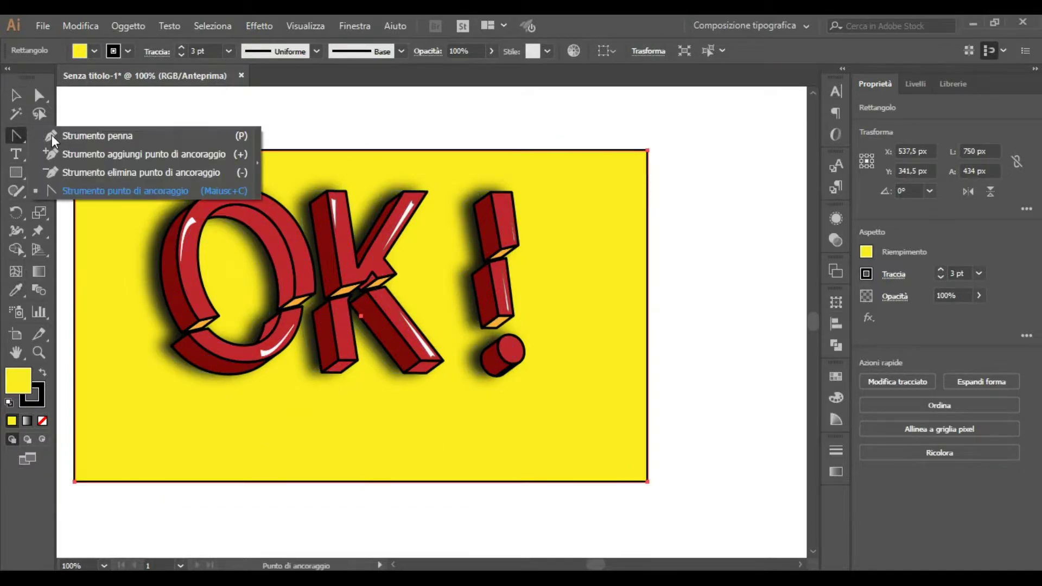
{"action": "scroll", "coordinate": [487, 353], "scroll_direction": "up", "scroll_amount": 1}
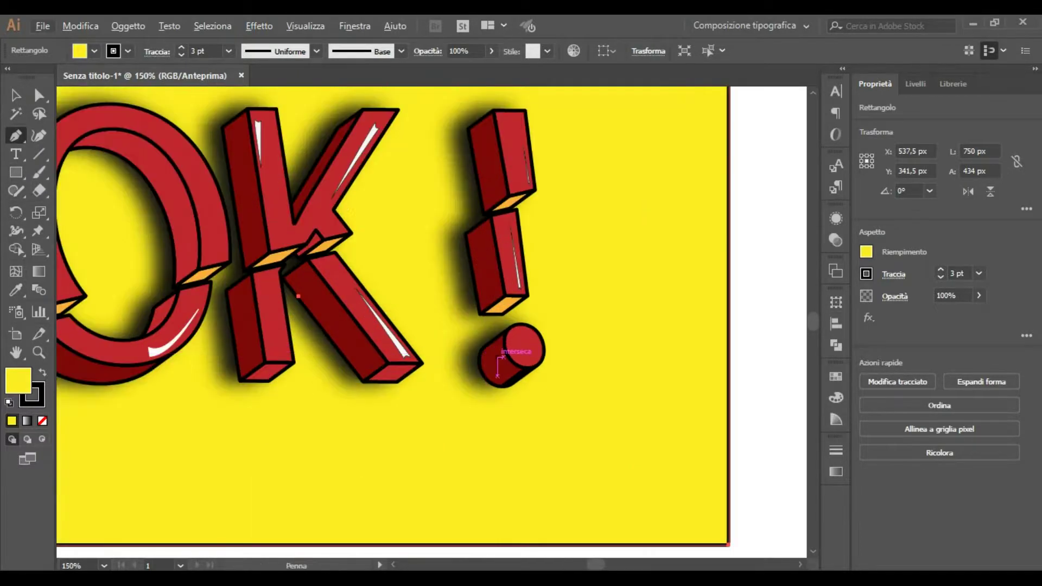
{"action": "left_click", "coordinate": [524, 350]}
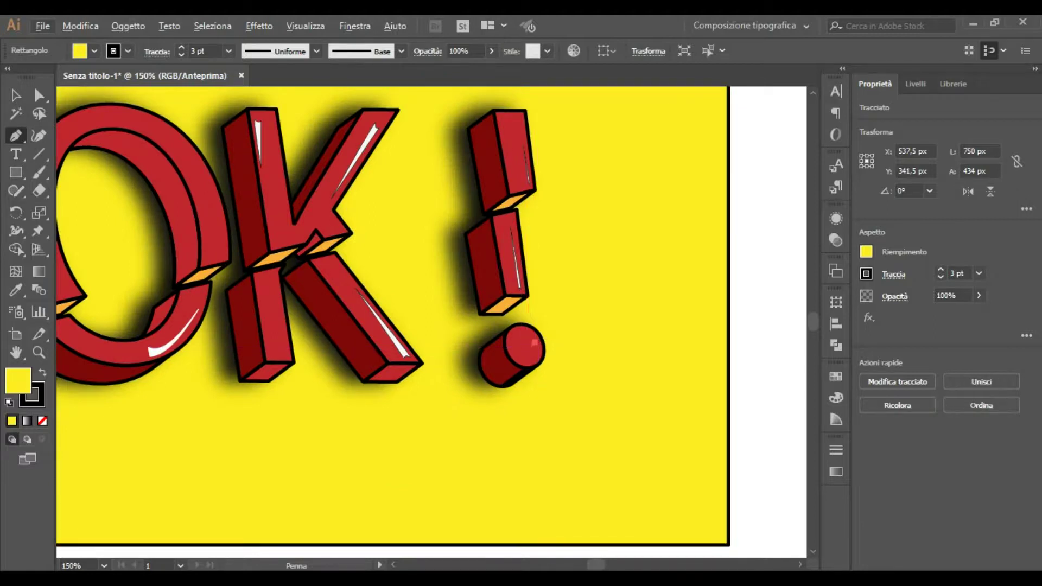
{"action": "left_click_drag", "start_coordinate": [524, 350], "coordinate": [504, 357]}
{"action": "left_click", "coordinate": [523, 349]}
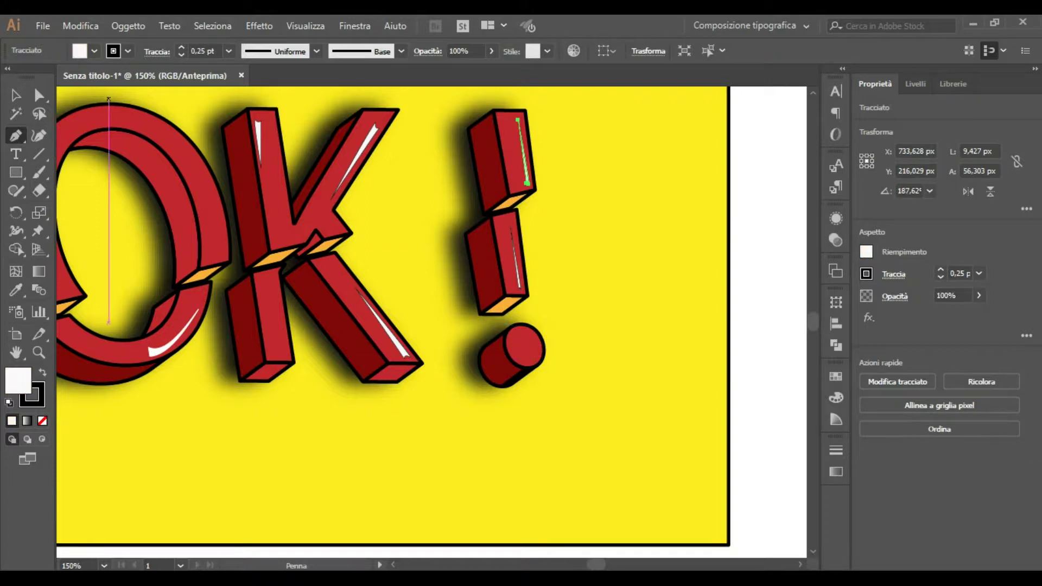
{"action": "left_click", "coordinate": [81, 25]}
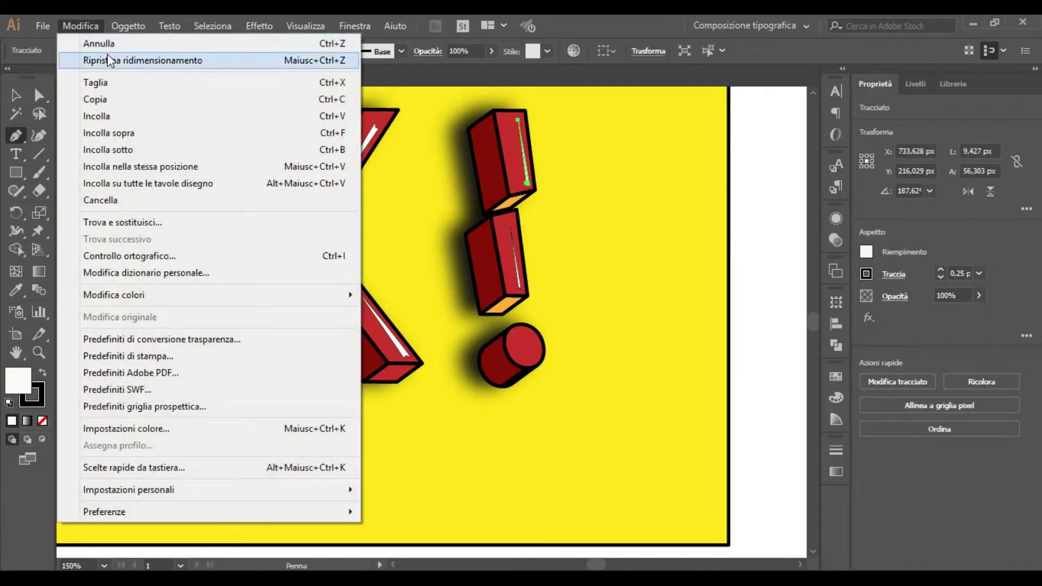
{"action": "left_click", "coordinate": [109, 61]}
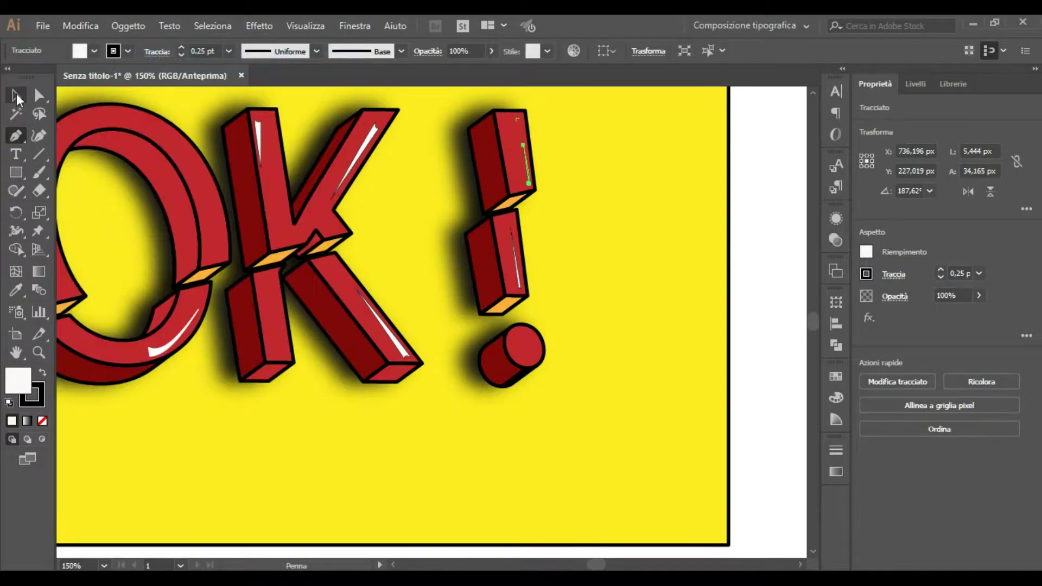
Step: Target Livello 3 in the Layers panel for new highlight shapes
{"action": "key", "text": "v"}
{"action": "left_click", "coordinate": [624, 217]}
{"action": "left_click", "coordinate": [923, 87]}
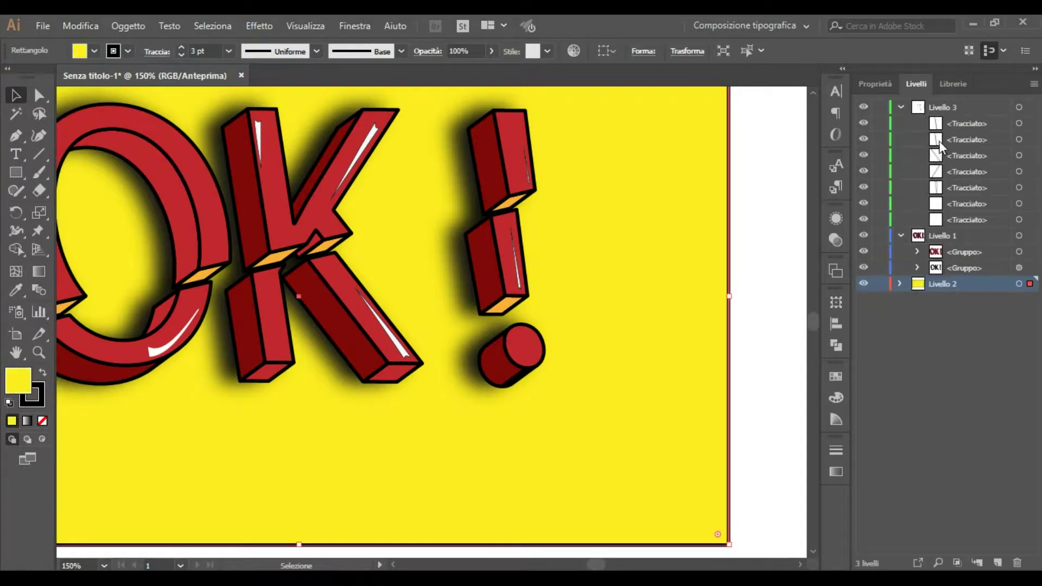
{"action": "left_click", "coordinate": [944, 108]}
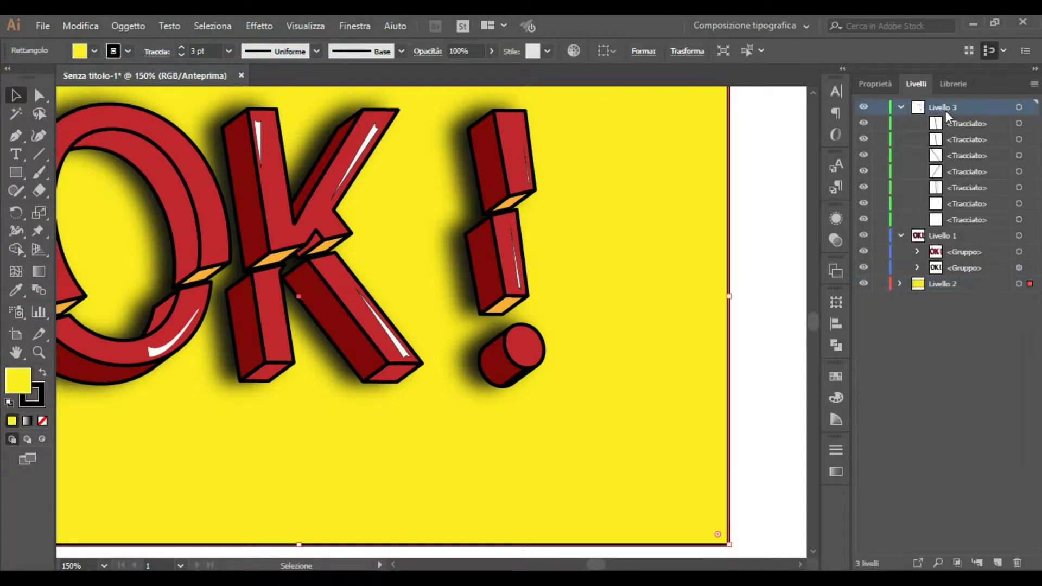
{"action": "left_click", "coordinate": [20, 136]}
Step: Draw a small three-point triangular highlight on the exclamation dot
{"action": "left_click", "coordinate": [81, 135]}
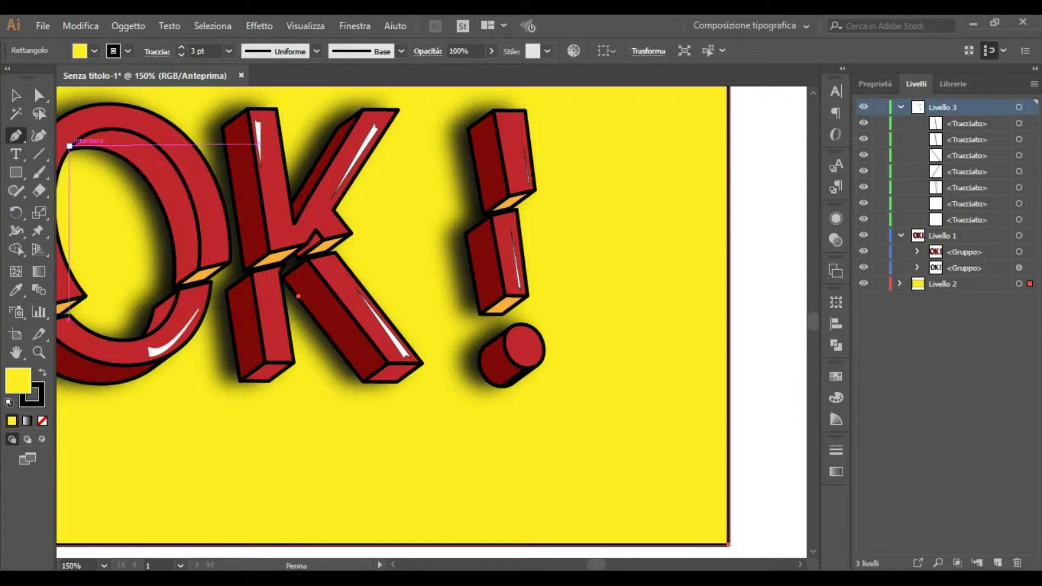
{"action": "left_click", "coordinate": [527, 355]}
{"action": "left_click", "coordinate": [529, 340]}
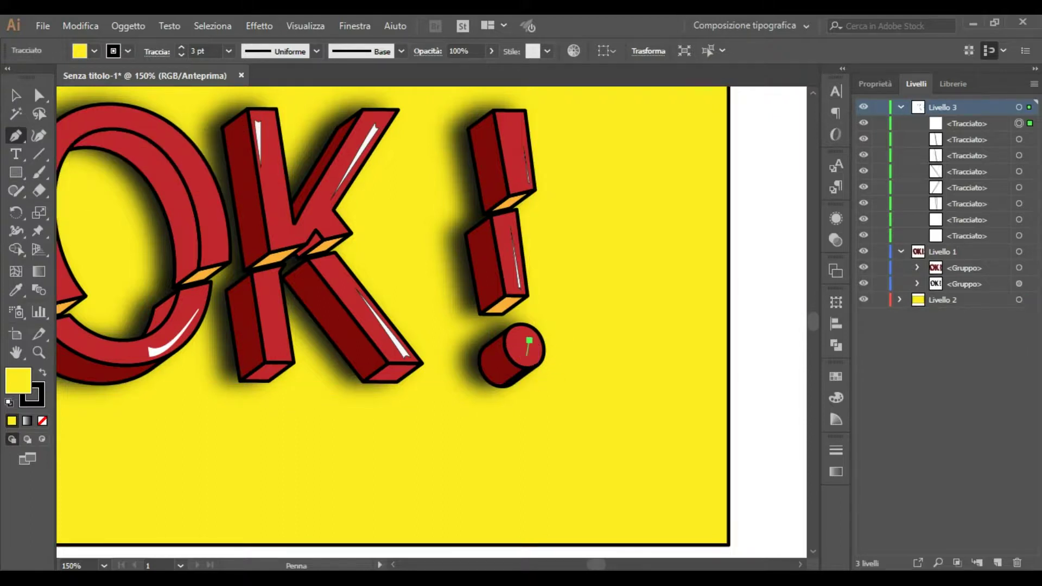
{"action": "left_click", "coordinate": [535, 345]}
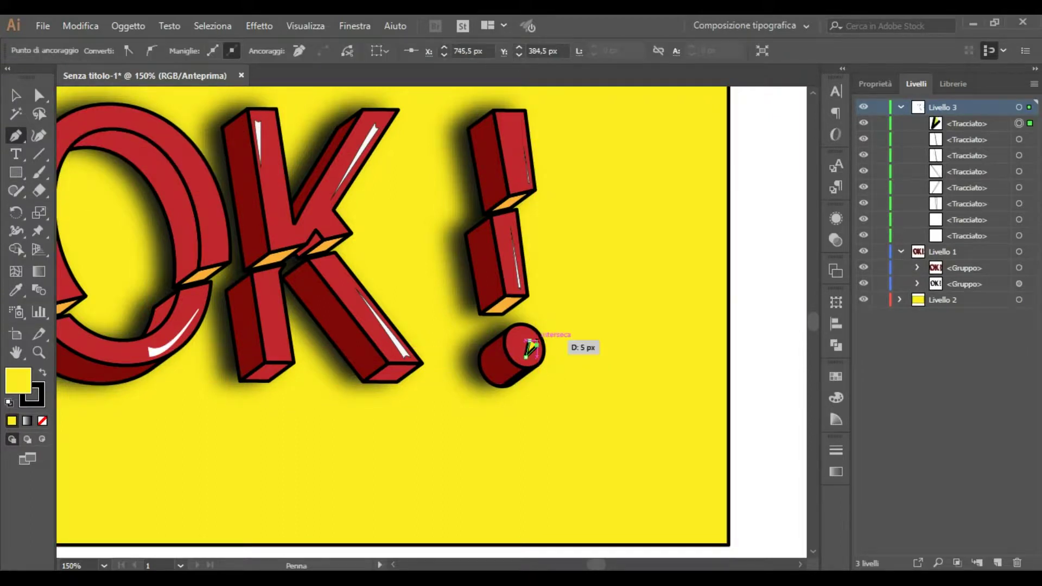
{"action": "left_click", "coordinate": [529, 342]}
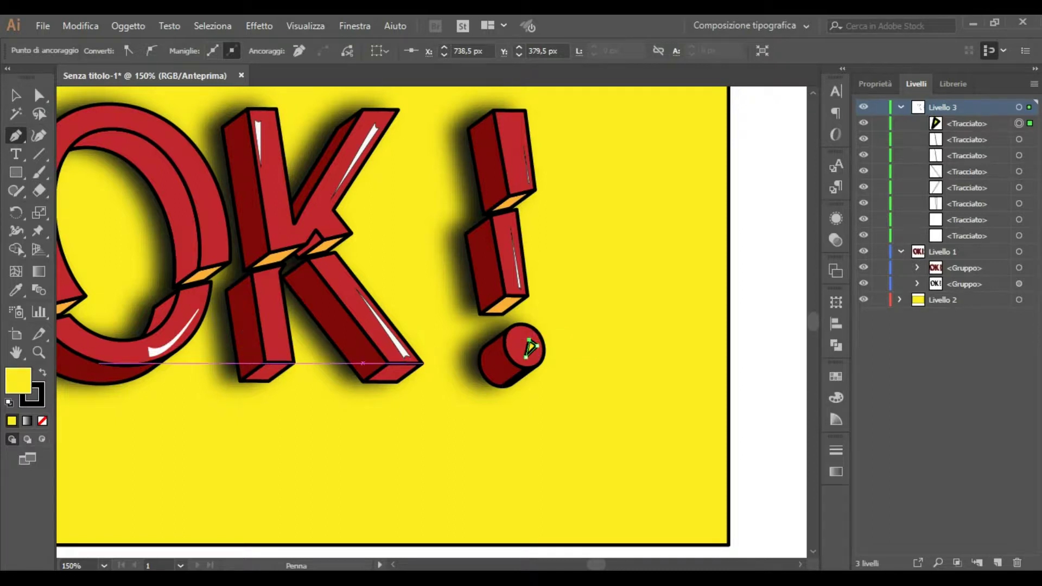
Step: Give the triangle a white fill and no stroke
{"action": "double_click", "coordinate": [19, 382]}
{"action": "left_click_drag", "start_coordinate": [617, 270], "coordinate": [597, 249]}
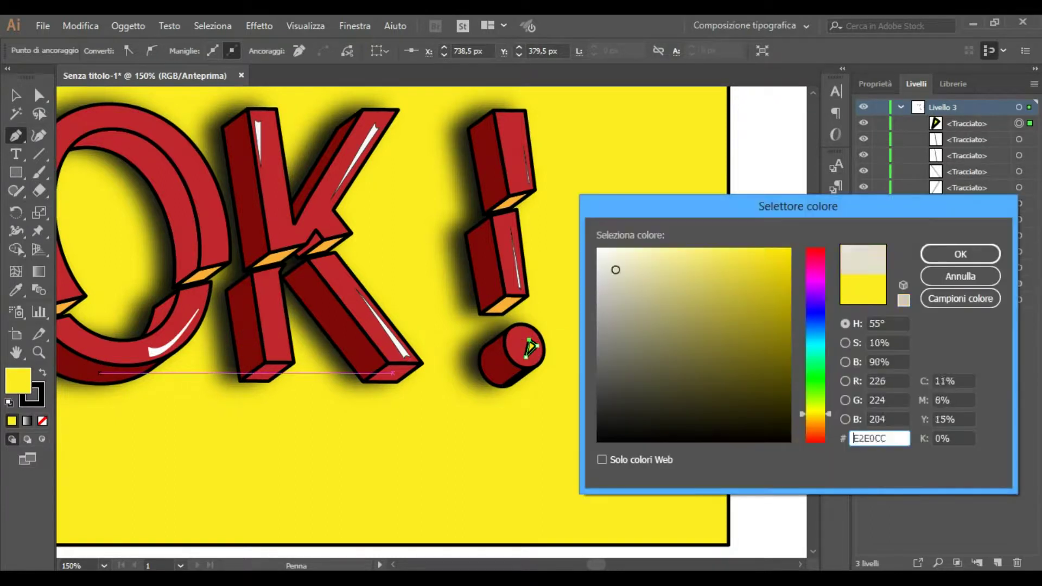
{"action": "left_click", "coordinate": [960, 253]}
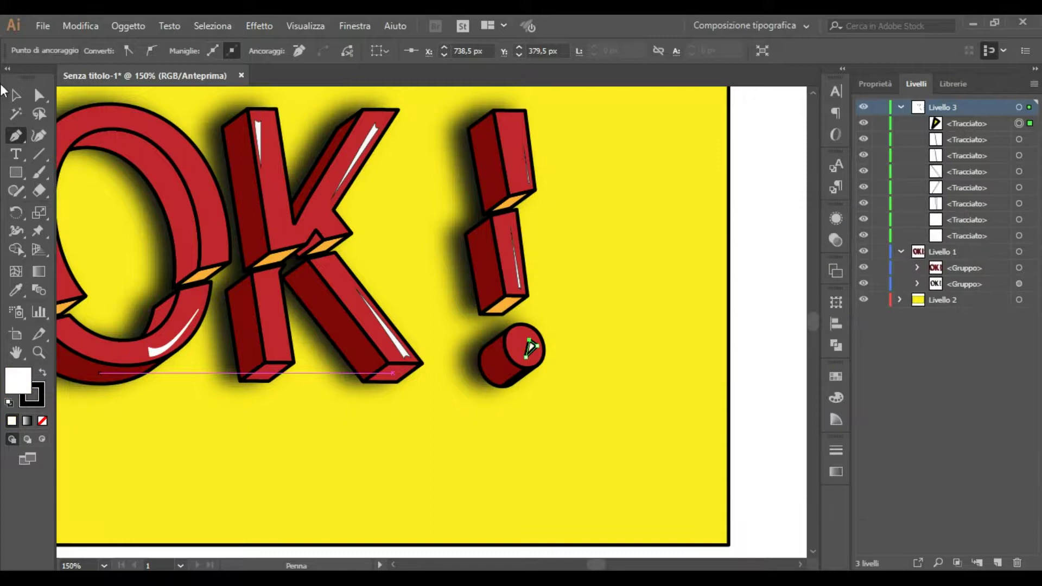
{"action": "left_click", "coordinate": [874, 83]}
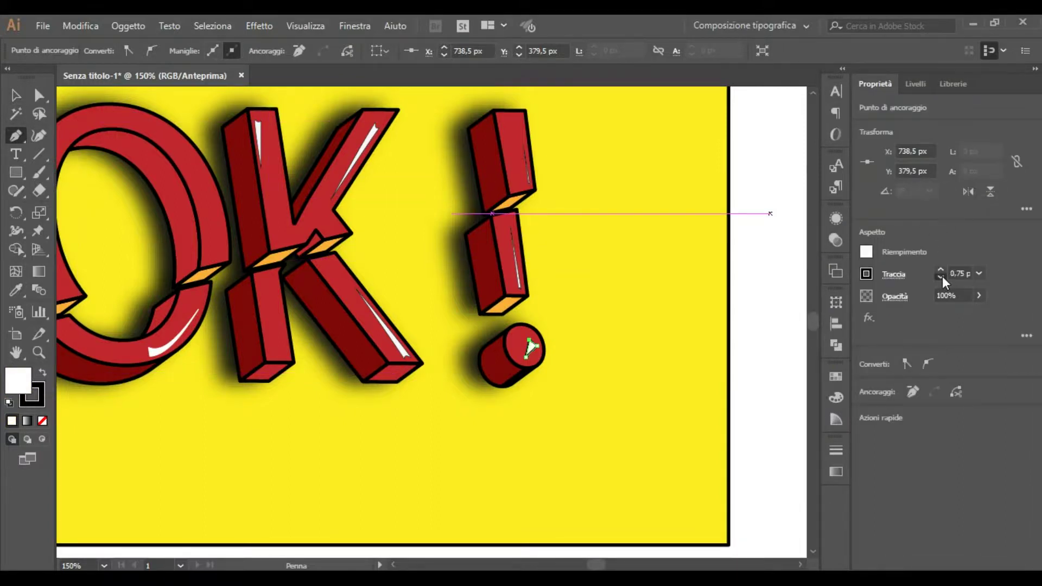
{"action": "left_click", "coordinate": [942, 277]}
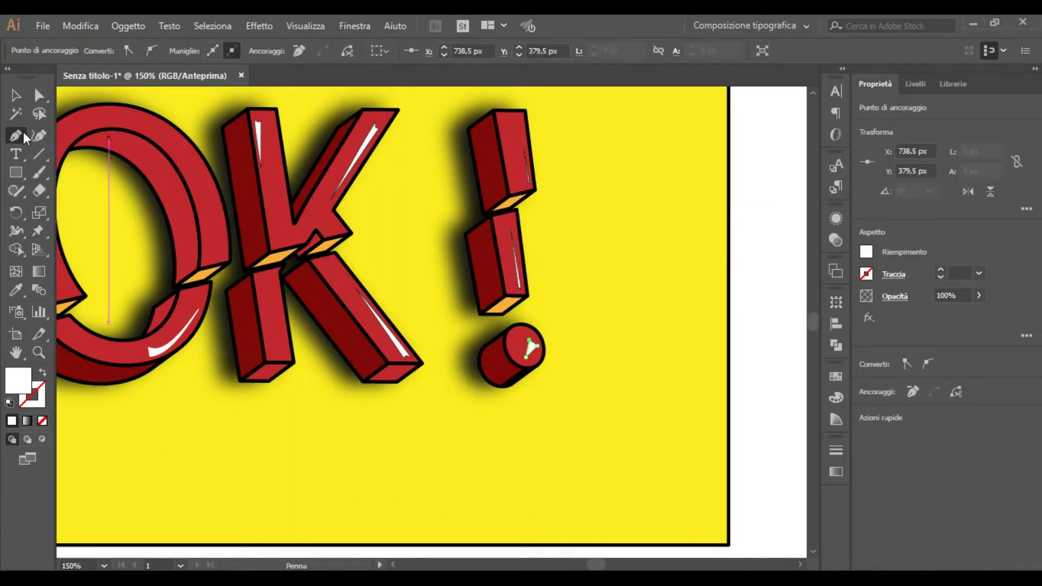
{"action": "left_click_drag", "start_coordinate": [15, 136], "coordinate": [62, 194]}
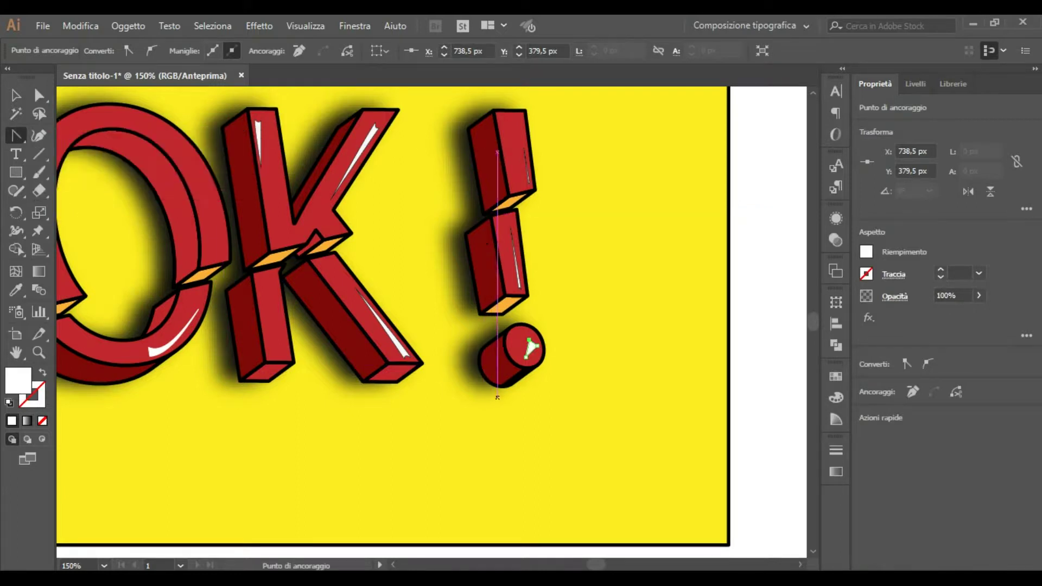
Step: Convert and drag the triangle's anchors into curved crescent edges
{"action": "scroll", "coordinate": [518, 397], "scroll_direction": "up", "scroll_amount": 4}
{"action": "scroll", "coordinate": [517, 397], "scroll_direction": "up", "scroll_amount": 1}
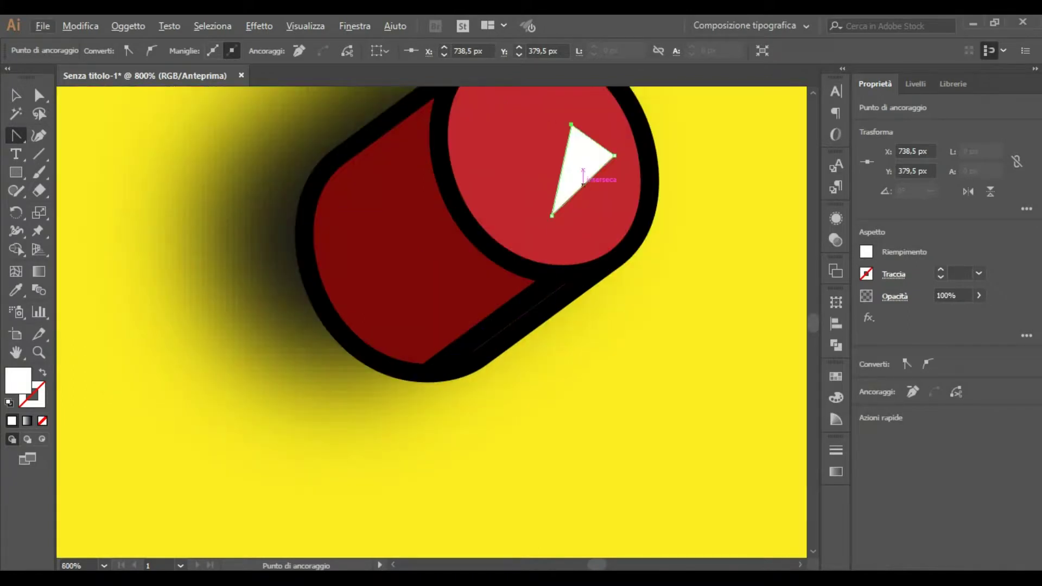
{"action": "left_click_drag", "start_coordinate": [583, 183], "coordinate": [602, 217]}
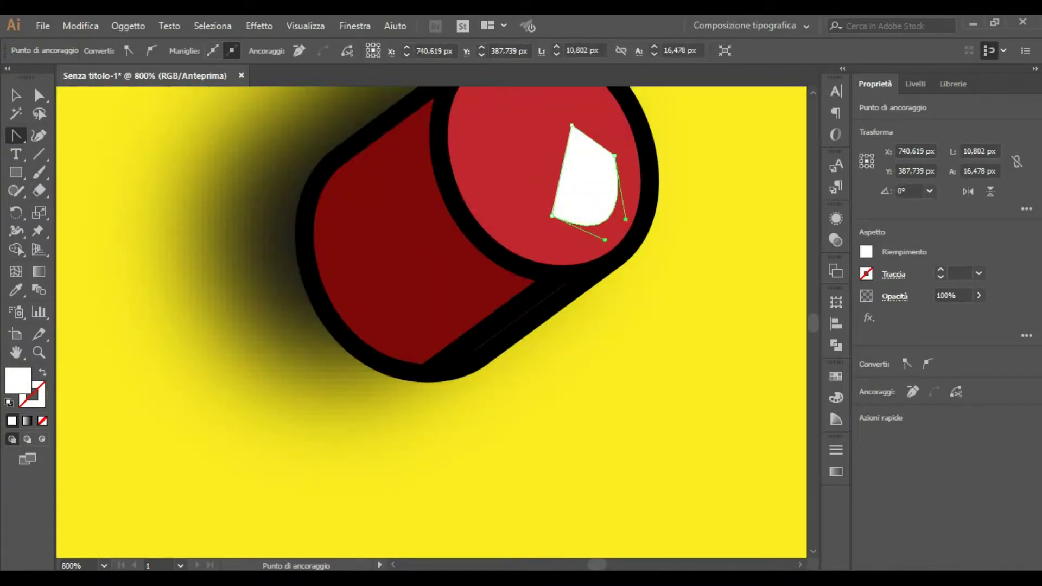
{"action": "left_click_drag", "start_coordinate": [561, 170], "coordinate": [600, 174]}
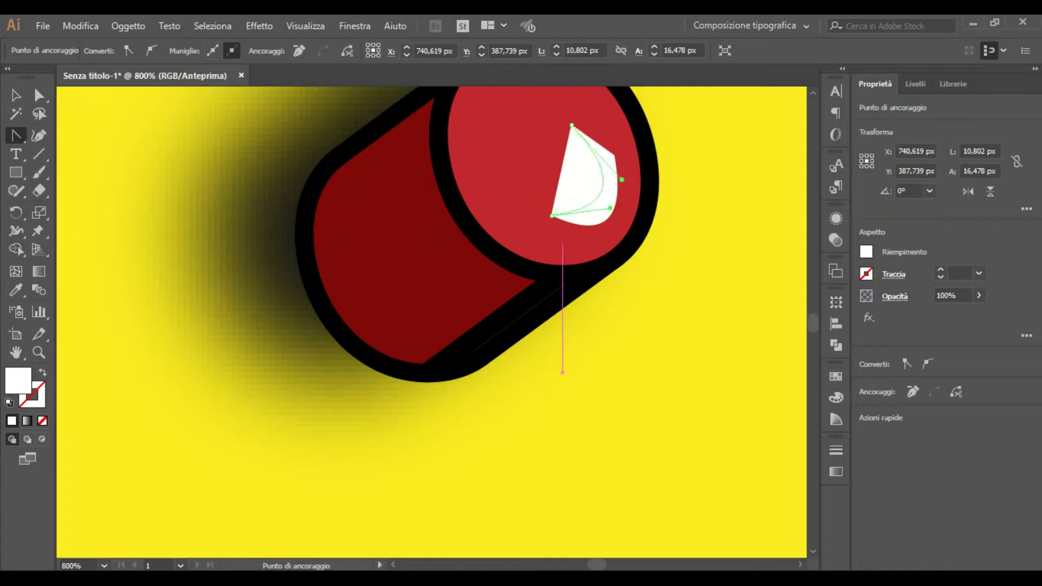
{"action": "left_click", "coordinate": [573, 126]}
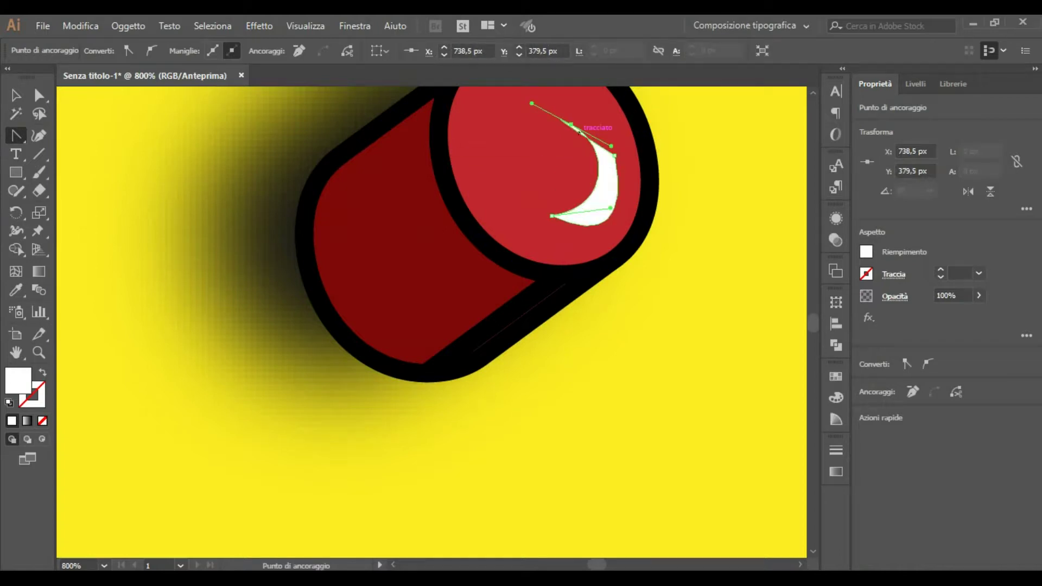
{"action": "left_click_drag", "start_coordinate": [531, 103], "coordinate": [543, 116]}
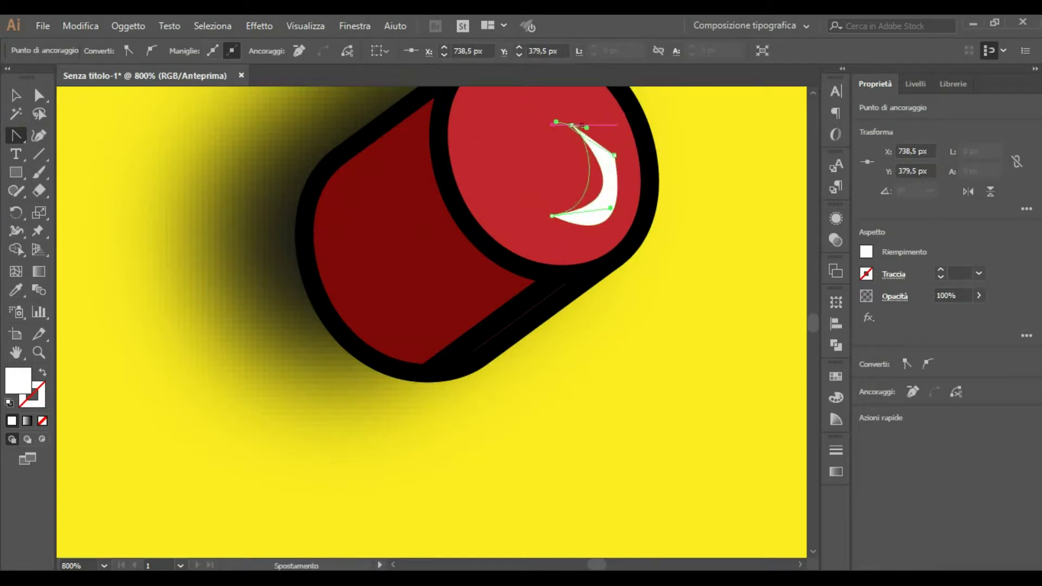
{"action": "left_click", "coordinate": [571, 125]}
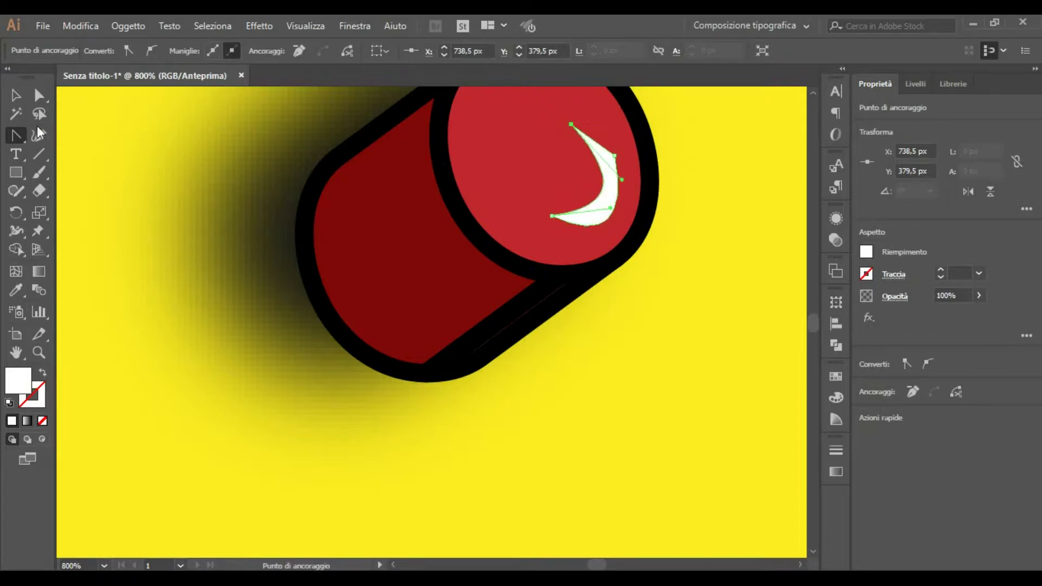
{"action": "left_click_drag", "start_coordinate": [612, 207], "coordinate": [615, 373]}
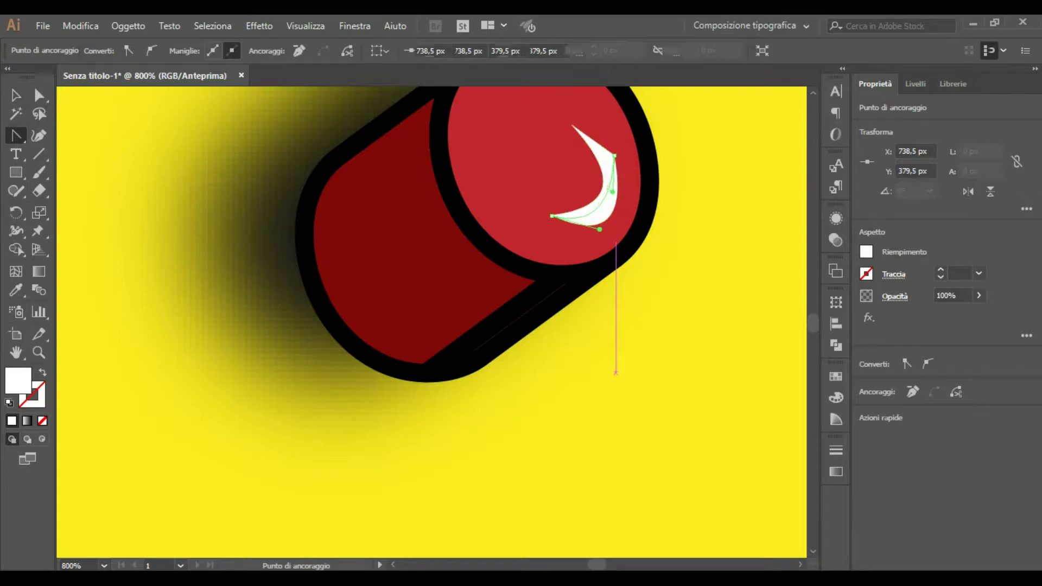
{"action": "left_click_drag", "start_coordinate": [600, 229], "coordinate": [611, 220]}
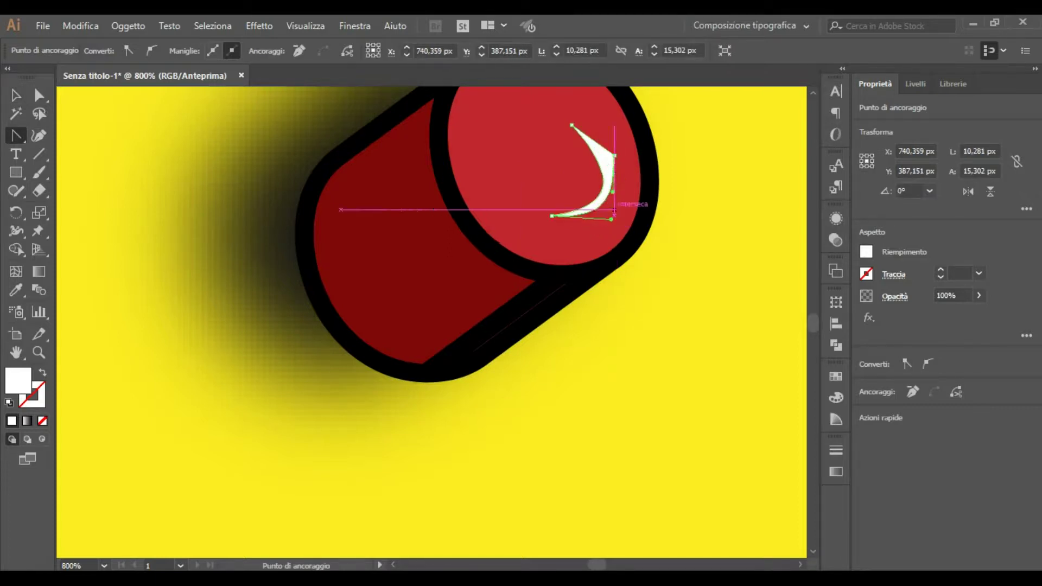
Step: Delete the crescent's right tip anchor and refine its lower curve into a thin sliver
{"action": "key", "text": "minus"}
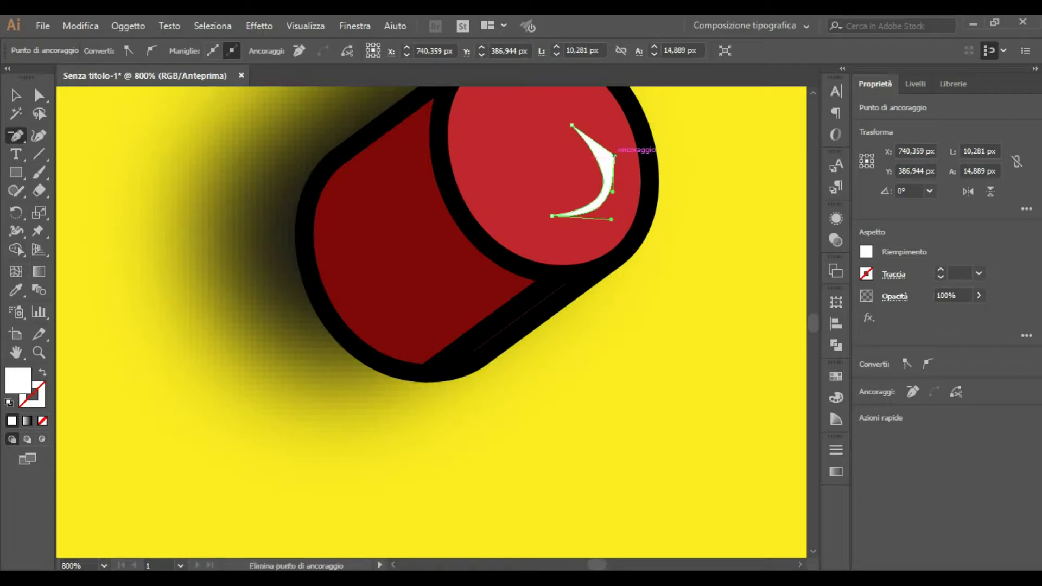
{"action": "left_click", "coordinate": [615, 156]}
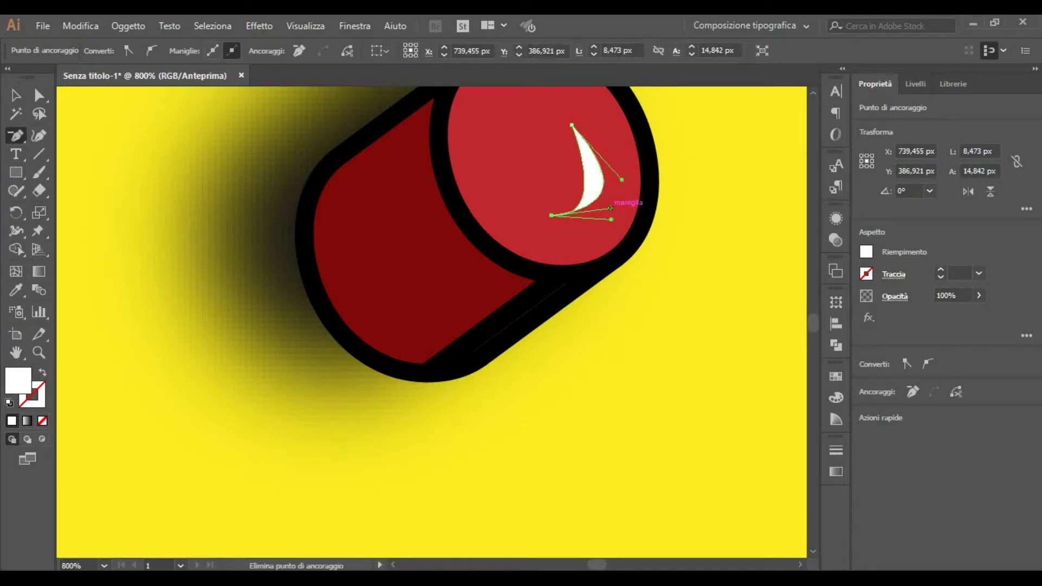
{"action": "left_click", "coordinate": [610, 208]}
{"action": "left_click", "coordinate": [654, 321]}
{"action": "left_click_drag", "start_coordinate": [21, 140], "coordinate": [54, 191]}
{"action": "left_click_drag", "start_coordinate": [610, 208], "coordinate": [611, 188]}
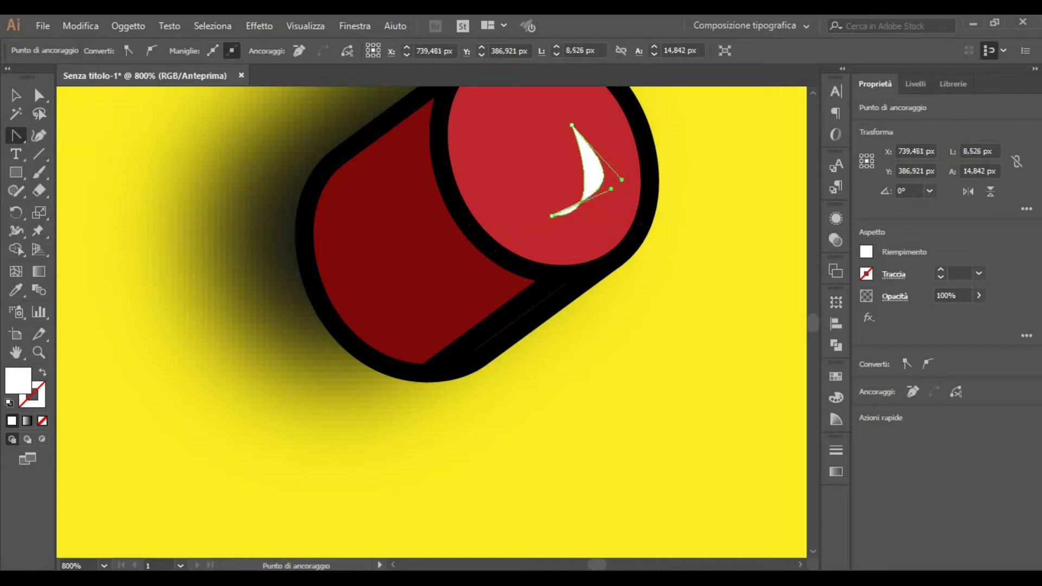
{"action": "left_click_drag", "start_coordinate": [611, 188], "coordinate": [611, 220]}
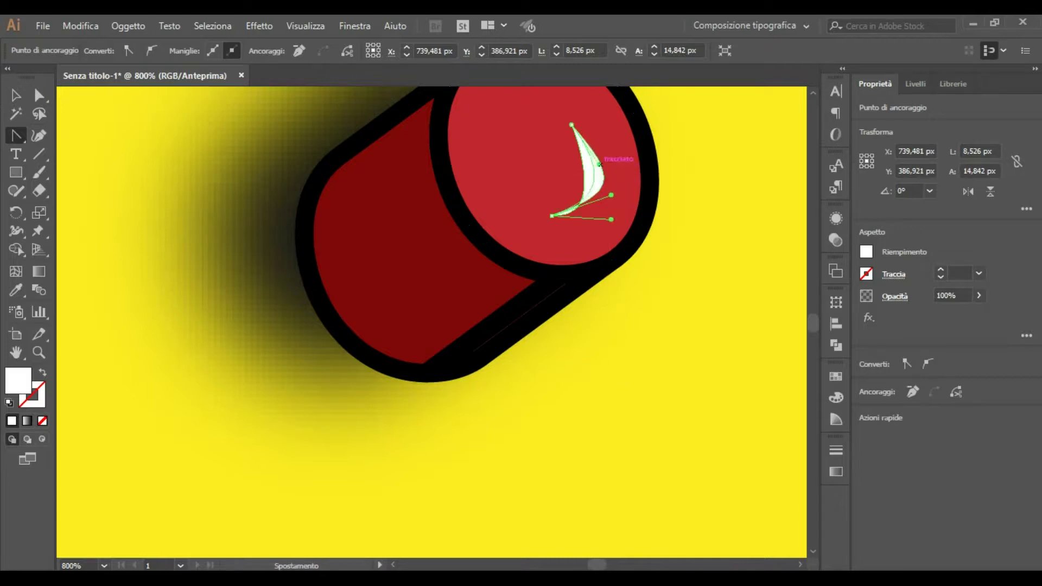
{"action": "left_click_drag", "start_coordinate": [599, 163], "coordinate": [607, 209]}
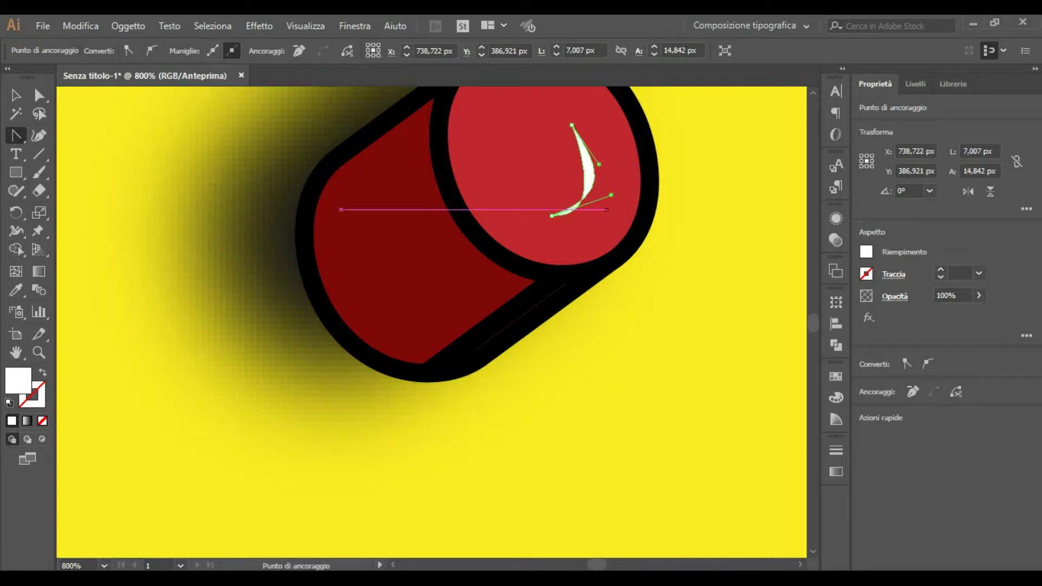
{"action": "key", "text": "v"}
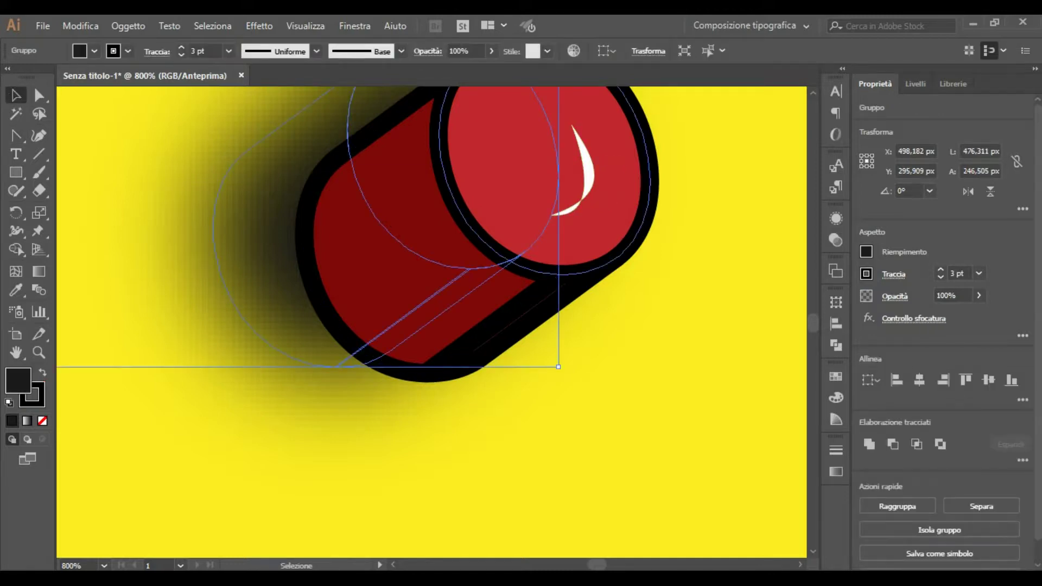
Step: Deselect and zoom out to see the whole glossy OK! artwork on the yellow panel
{"action": "left_click", "coordinate": [618, 187]}
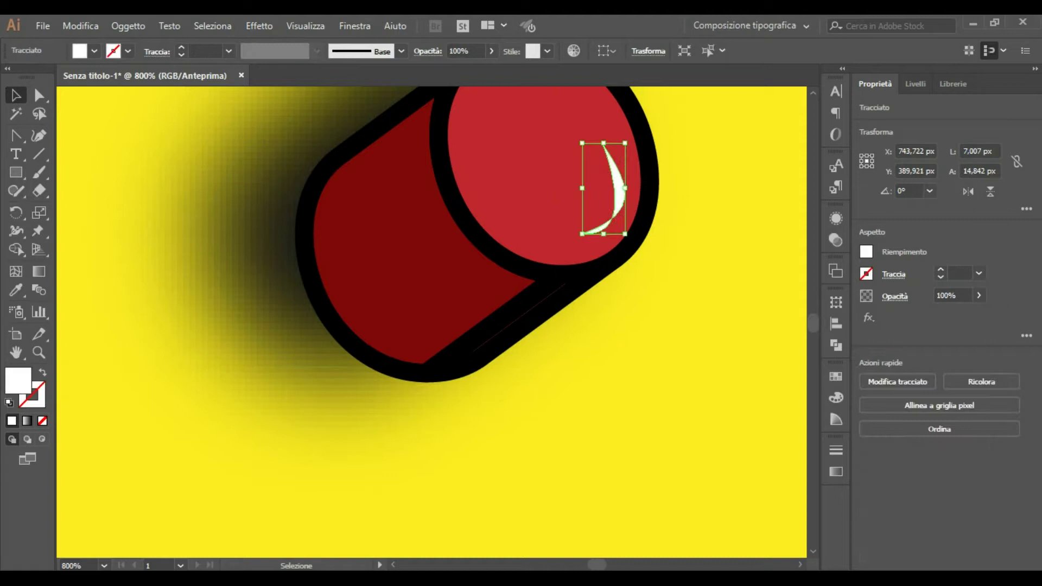
{"action": "key", "text": "ctrl+shift+a"}
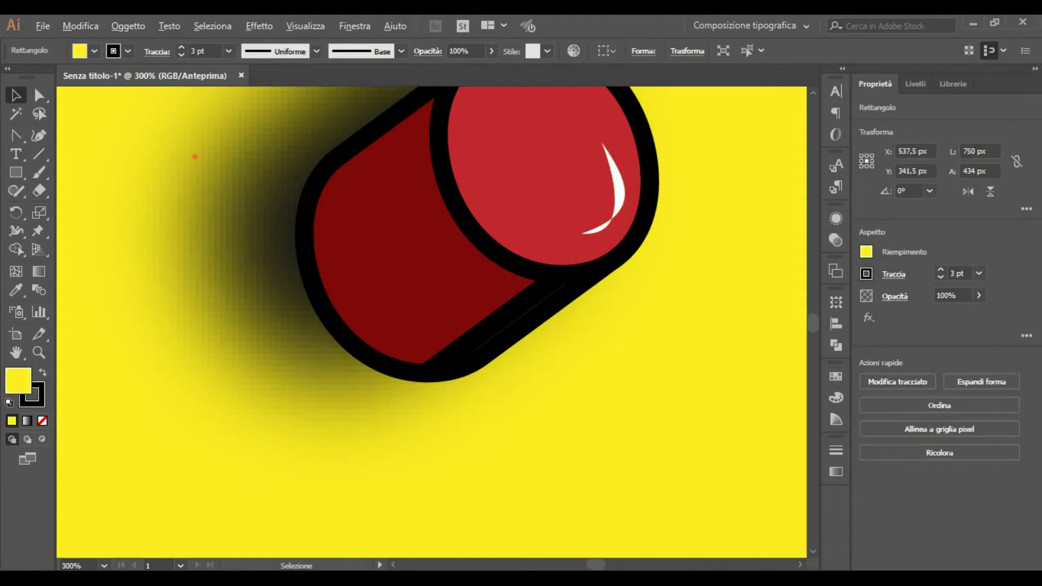
{"action": "key", "text": "ctrl+minus"}
{"action": "key", "text": "ctrl+minus"}
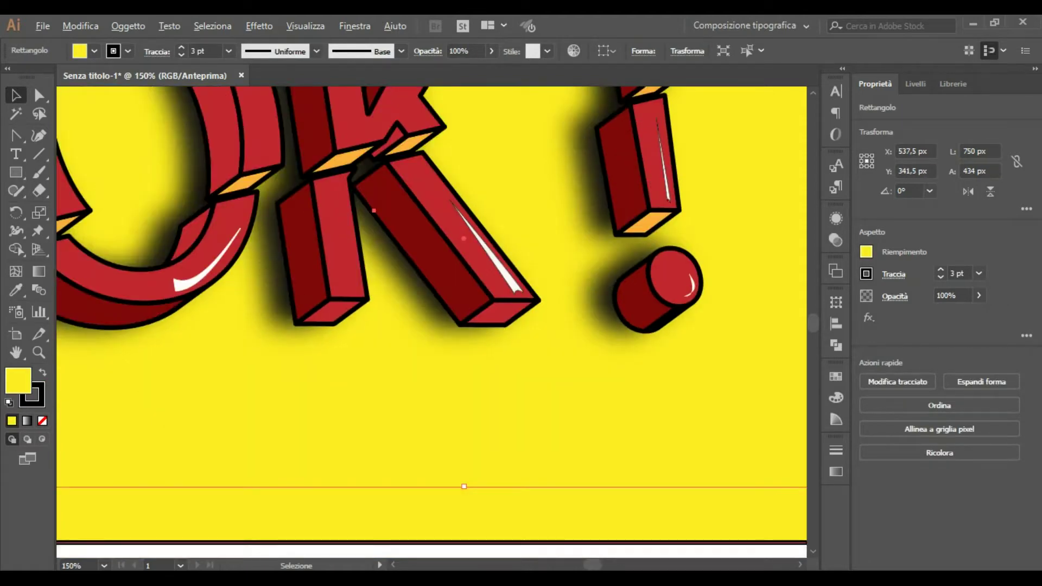
{"action": "key", "text": "ctrl+minus"}
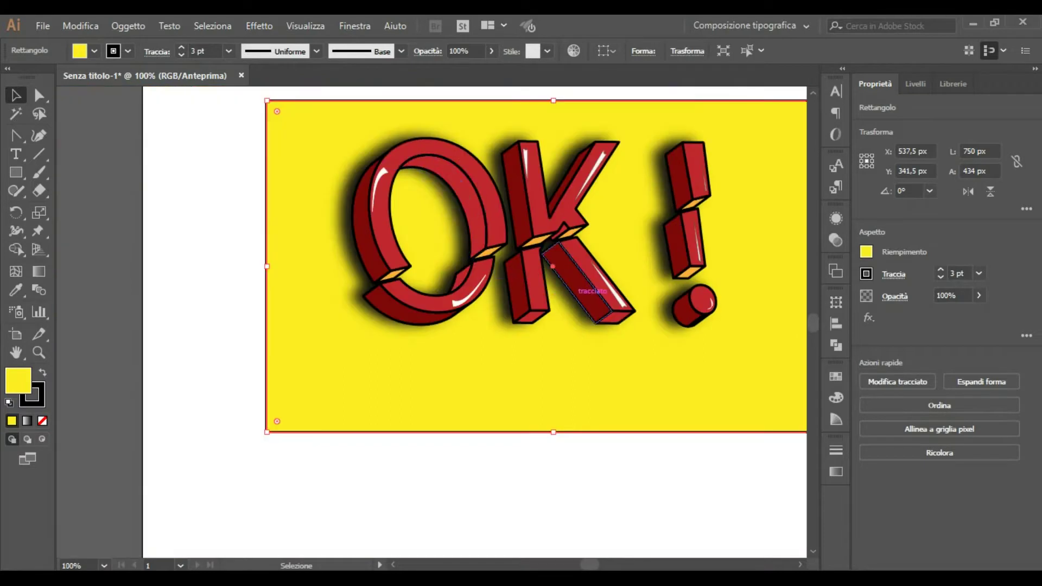
{"action": "scroll", "coordinate": [444, 256], "scroll_direction": "up", "scroll_amount": 1}
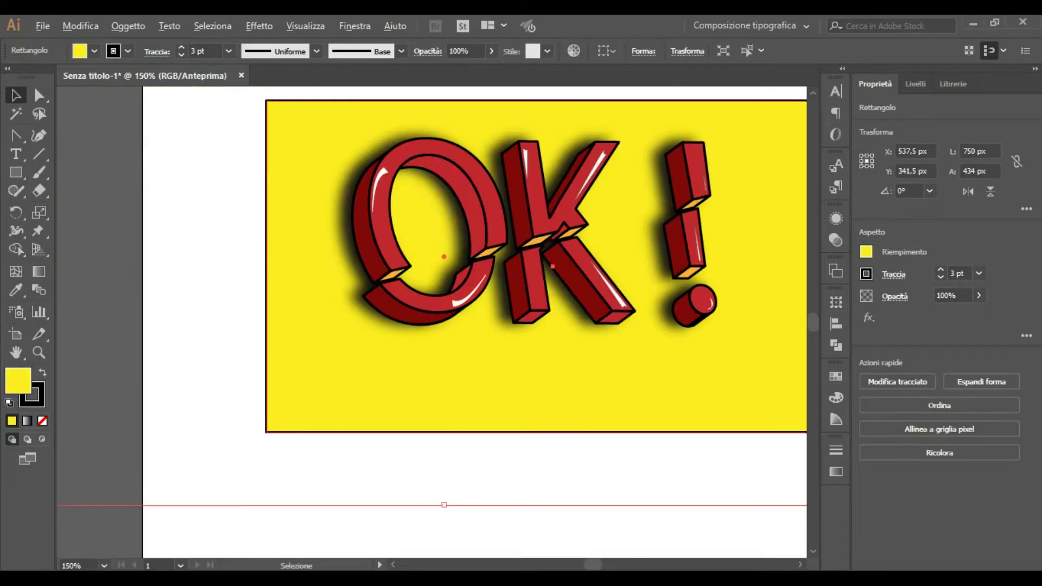
{"action": "scroll", "coordinate": [444, 256], "scroll_direction": "down", "scroll_amount": 1}
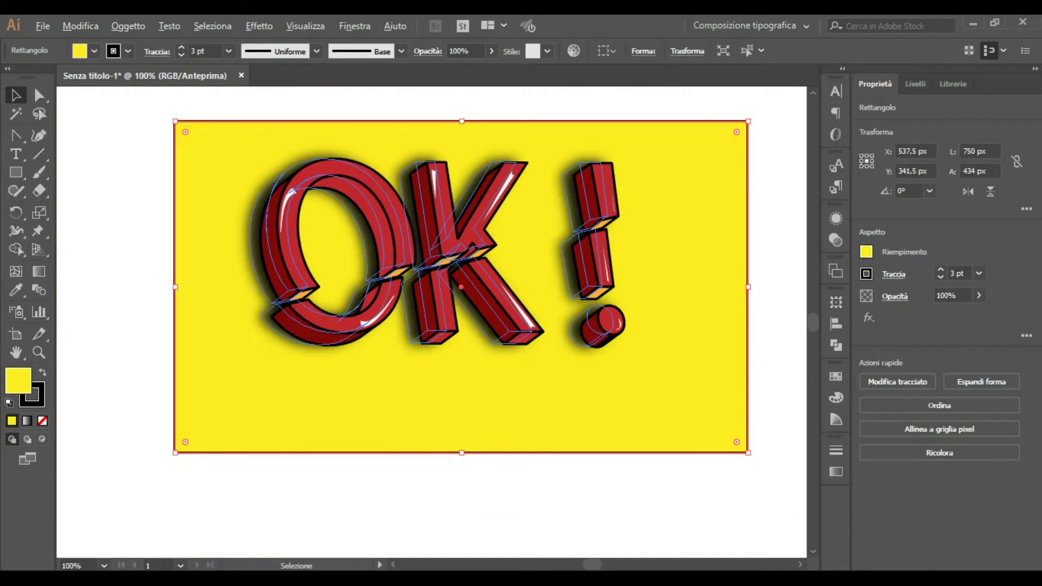
{"action": "key", "text": "ctrl+shift+a"}
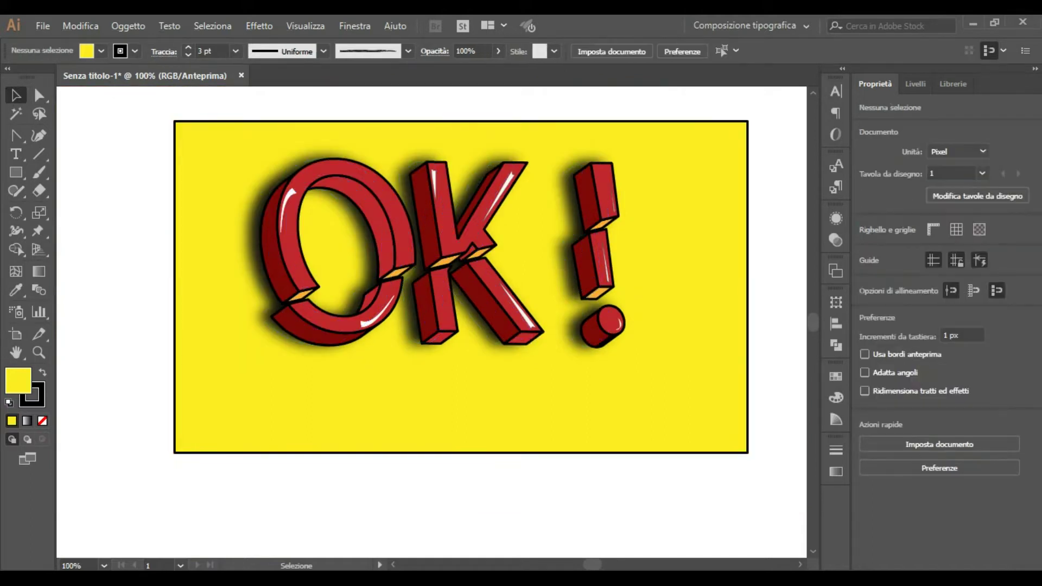
{"action": "scroll", "coordinate": [72, 195], "scroll_direction": "up", "scroll_amount": 1}
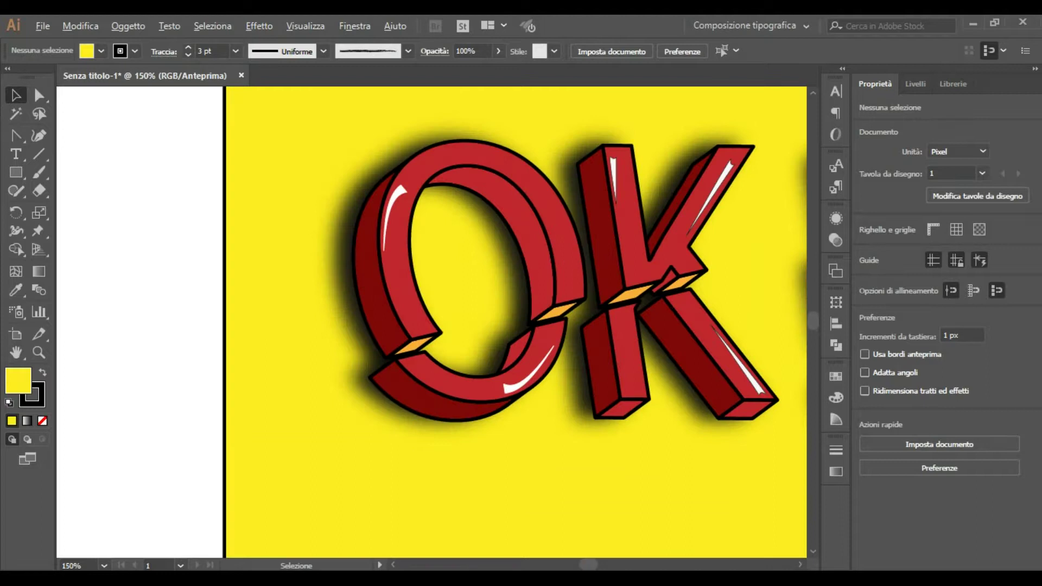
{"action": "scroll", "coordinate": [75, 195], "scroll_direction": "down", "scroll_amount": 1}
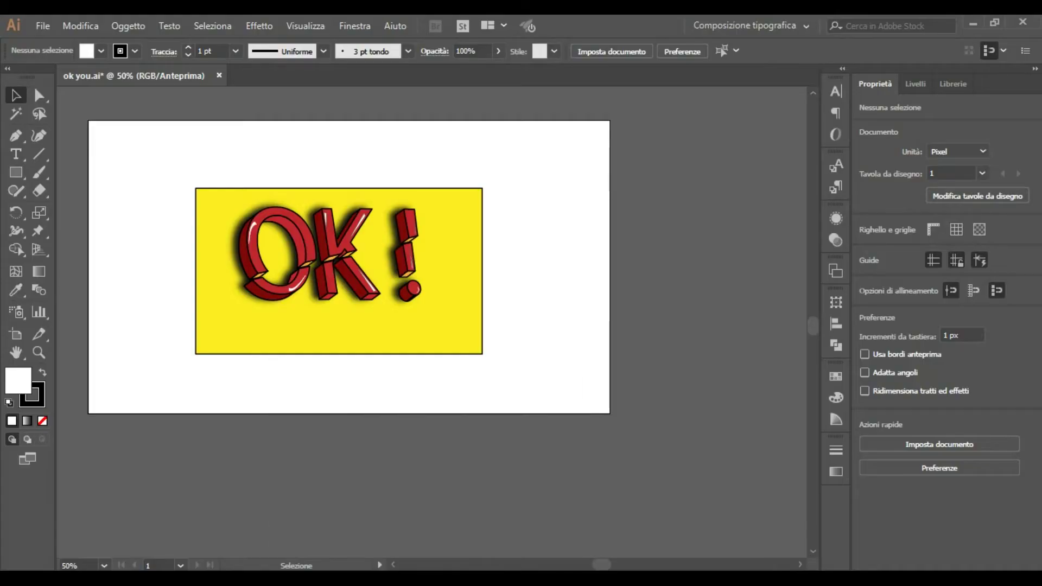
Step: Marquee-select all artwork in ok you.ai and group it with Raggruppa
{"action": "scroll", "coordinate": [101, 164], "scroll_direction": "up", "scroll_amount": 1}
{"action": "scroll", "coordinate": [105, 161], "scroll_direction": "up", "scroll_amount": 1}
{"action": "scroll", "coordinate": [118, 188], "scroll_direction": "down", "scroll_amount": 1}
{"action": "left_click_drag", "start_coordinate": [144, 178], "coordinate": [682, 496]}
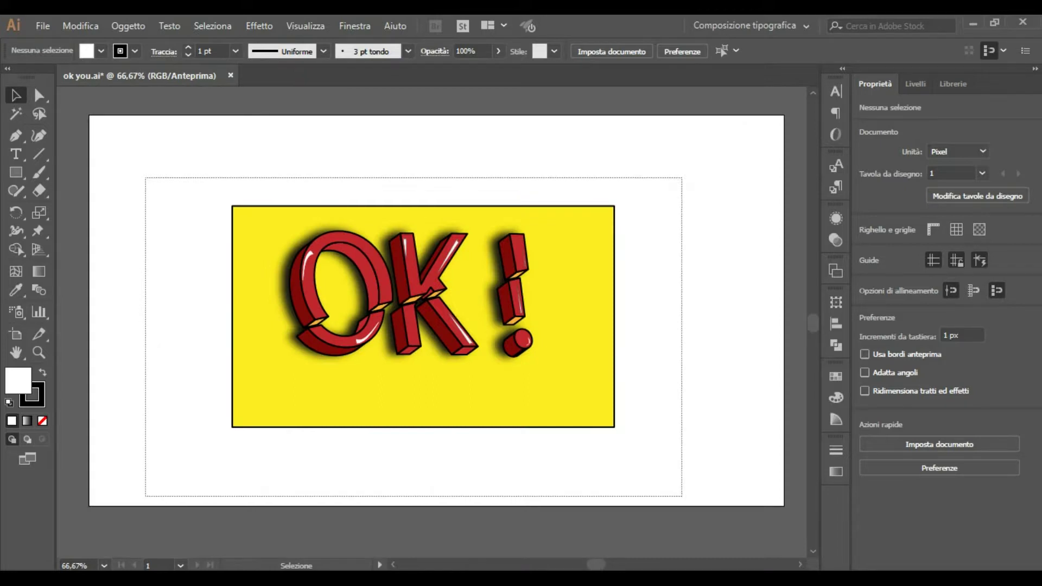
{"action": "right_click", "coordinate": [515, 169]}
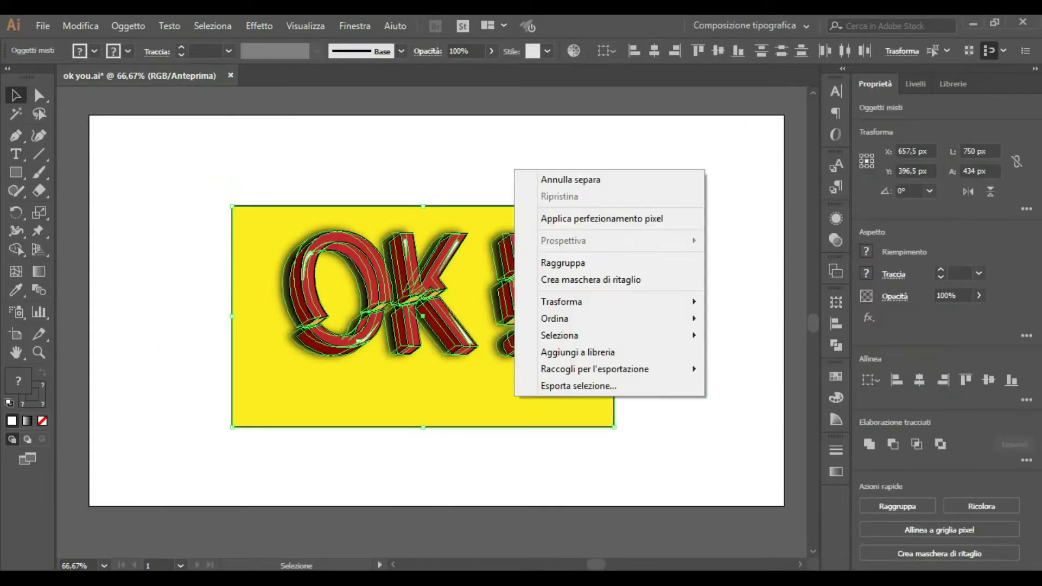
{"action": "left_click", "coordinate": [550, 266]}
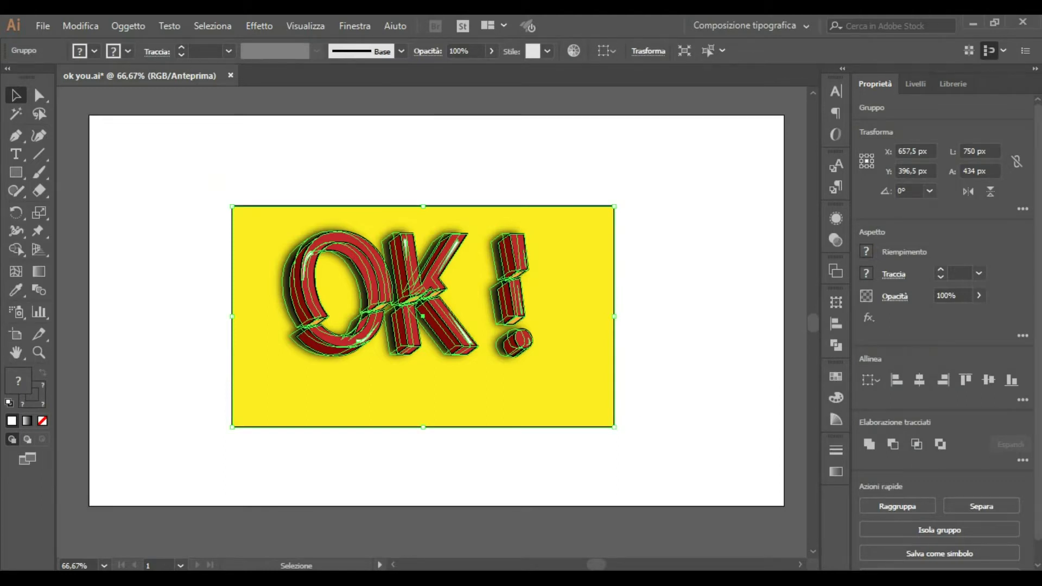
{"action": "key", "text": "a"}
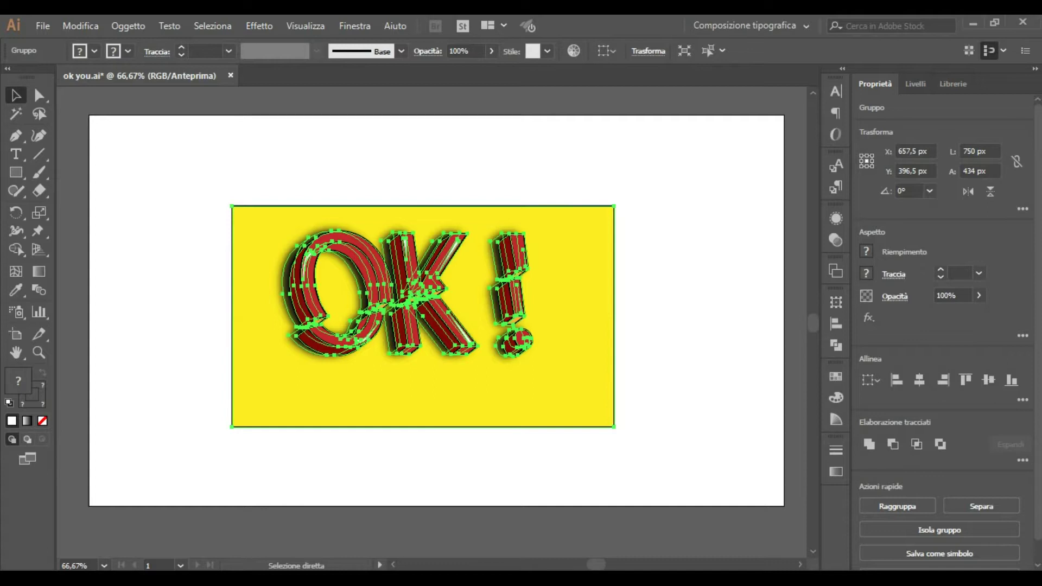
{"action": "key", "text": "v"}
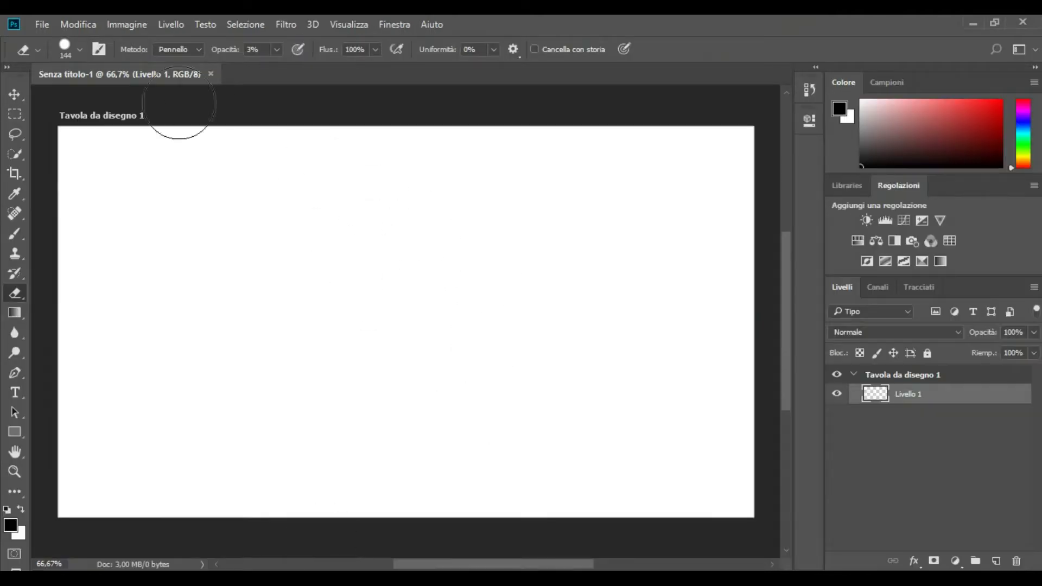
Step: Paste the OK! artwork into Photoshop as a smart object (Oggetto avanzato) and commit it
{"action": "key", "text": "ctrl+v"}
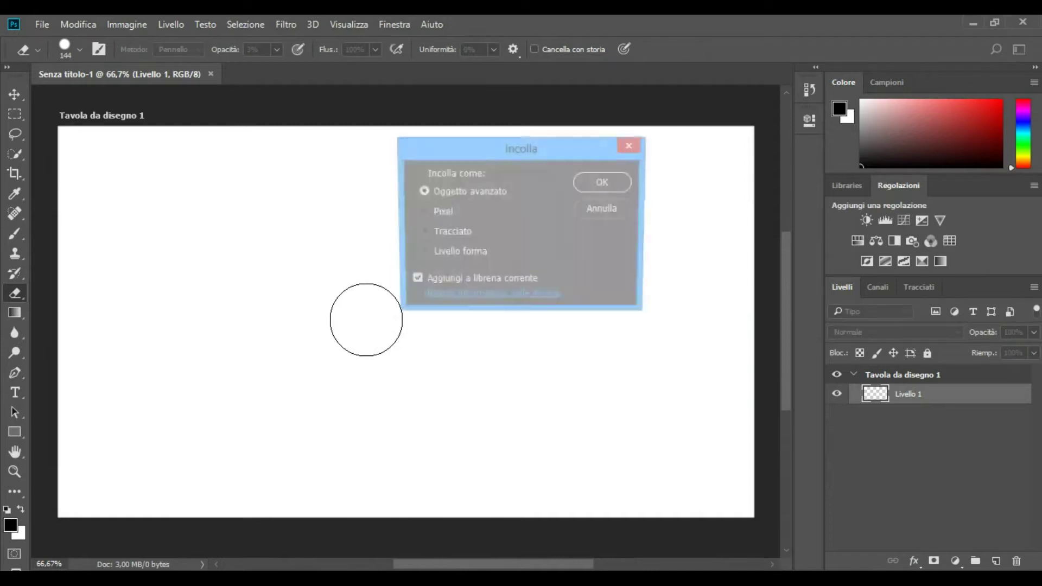
{"action": "left_click", "coordinate": [603, 183]}
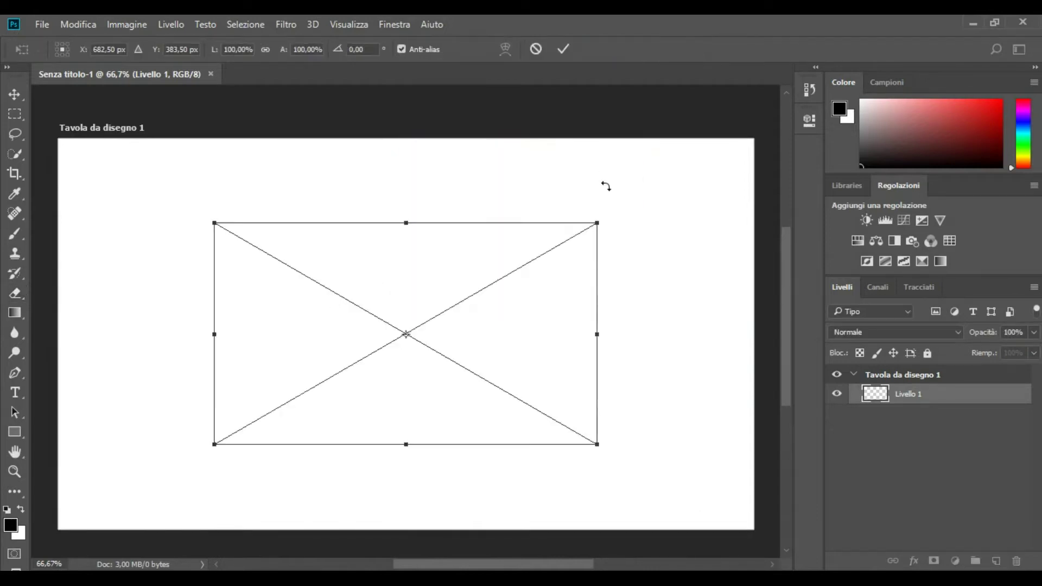
{"action": "left_click", "coordinate": [567, 48]}
{"action": "key", "text": "e"}
Step: Add a new empty layer above the pasted artwork
{"action": "scroll", "coordinate": [245, 290], "scroll_direction": "up", "scroll_amount": 1}
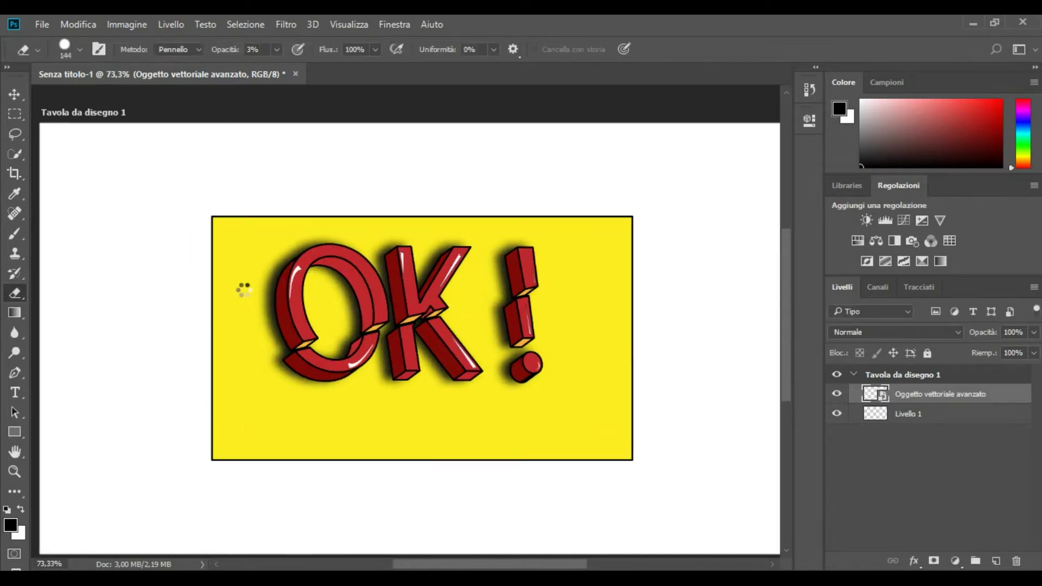
{"action": "scroll", "coordinate": [244, 289], "scroll_direction": "up", "scroll_amount": 1}
{"action": "scroll", "coordinate": [378, 314], "scroll_direction": "up", "scroll_amount": 1}
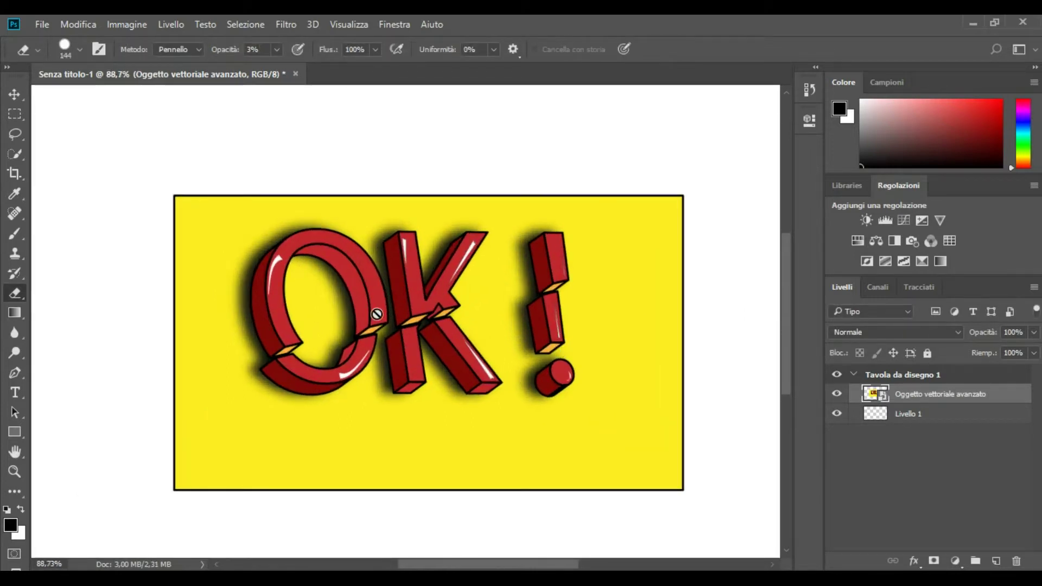
{"action": "scroll", "coordinate": [403, 318], "scroll_direction": "up", "scroll_amount": 1}
{"action": "scroll", "coordinate": [404, 317], "scroll_direction": "up", "scroll_amount": 1}
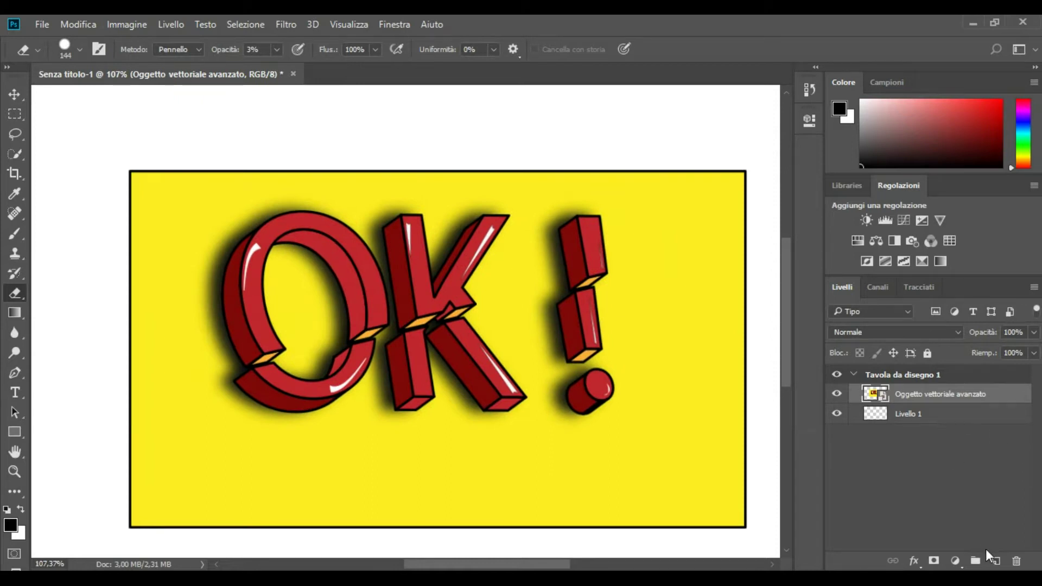
{"action": "left_click", "coordinate": [994, 560]}
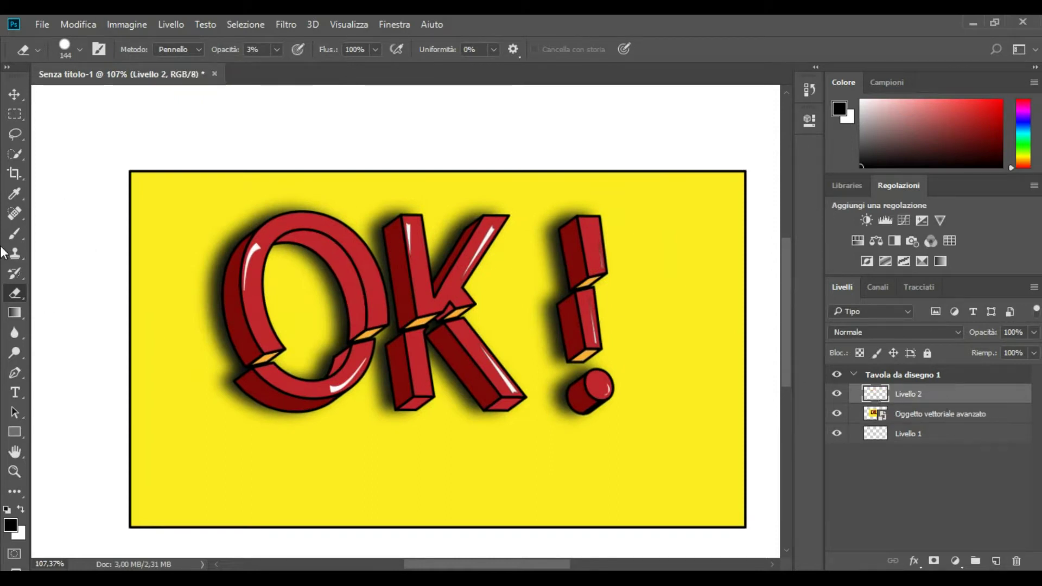
Step: Set up a soft Brush at 19% opacity and 17 px size
{"action": "left_click", "coordinate": [14, 234]}
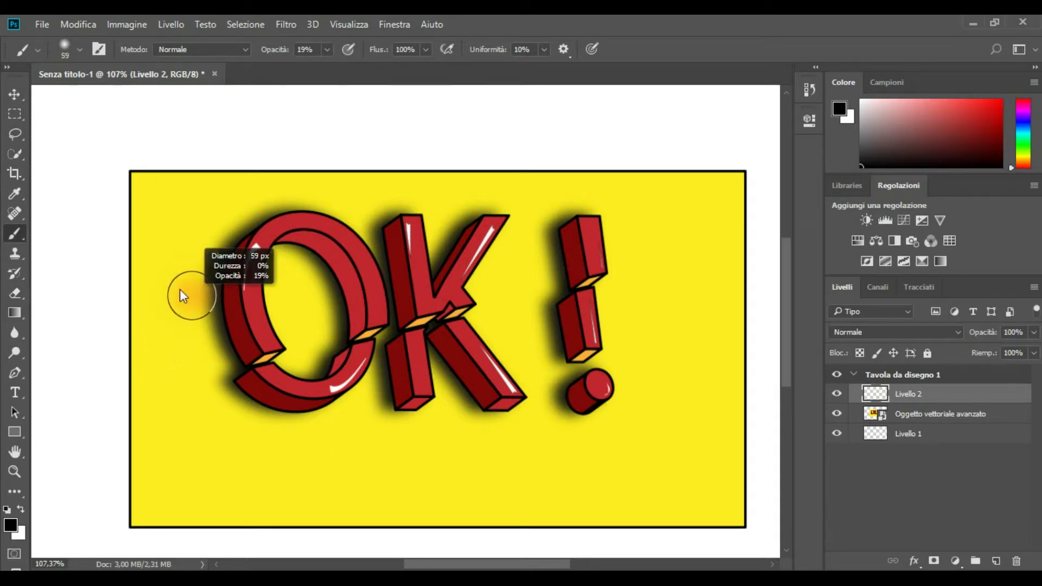
{"action": "right_click", "coordinate": [246, 266], "text": "alt"}
{"action": "scroll", "coordinate": [244, 266], "scroll_direction": "up", "scroll_amount": 3}
{"action": "right_click", "coordinate": [242, 265], "text": "alt"}
Step: Paint soft shading along the O's left face, outer edge and bottom, extending its highlight
{"action": "left_click_drag", "start_coordinate": [251, 256], "coordinate": [274, 233]}
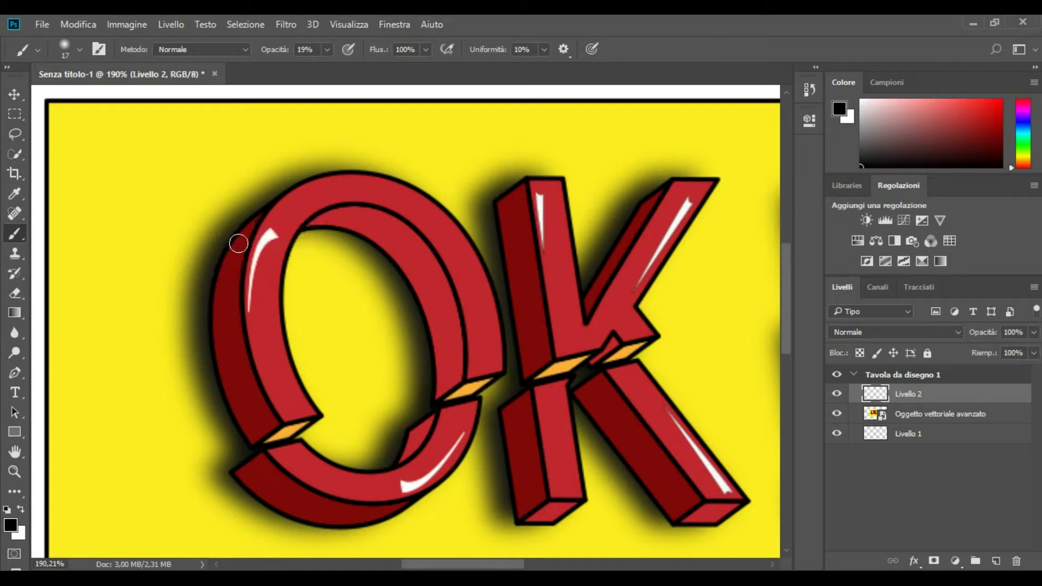
{"action": "left_click_drag", "start_coordinate": [225, 283], "coordinate": [242, 409]}
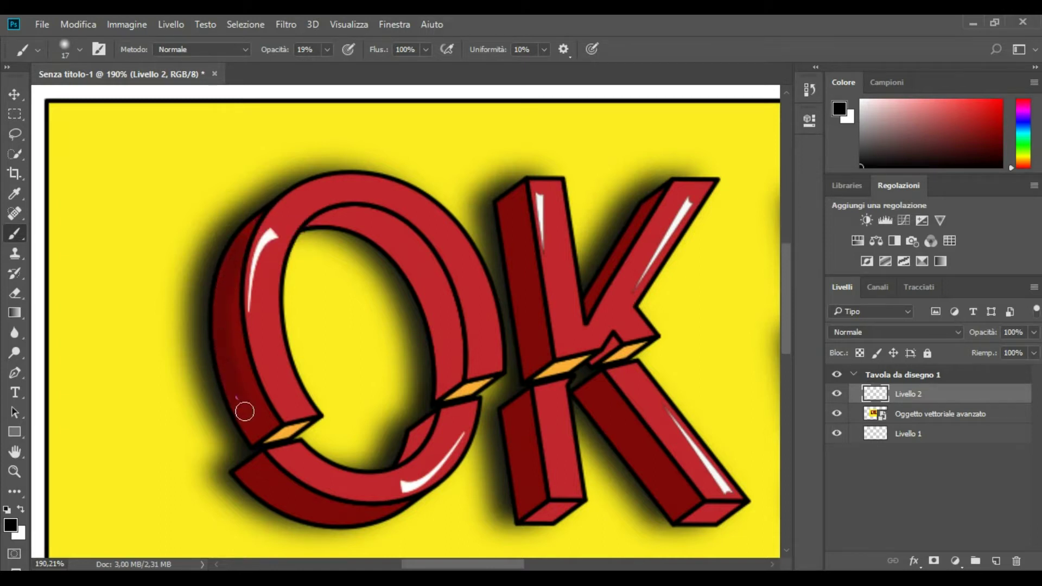
{"action": "left_click_drag", "start_coordinate": [225, 293], "coordinate": [253, 375]}
{"action": "scroll", "coordinate": [253, 375], "scroll_direction": "down", "scroll_amount": 2}
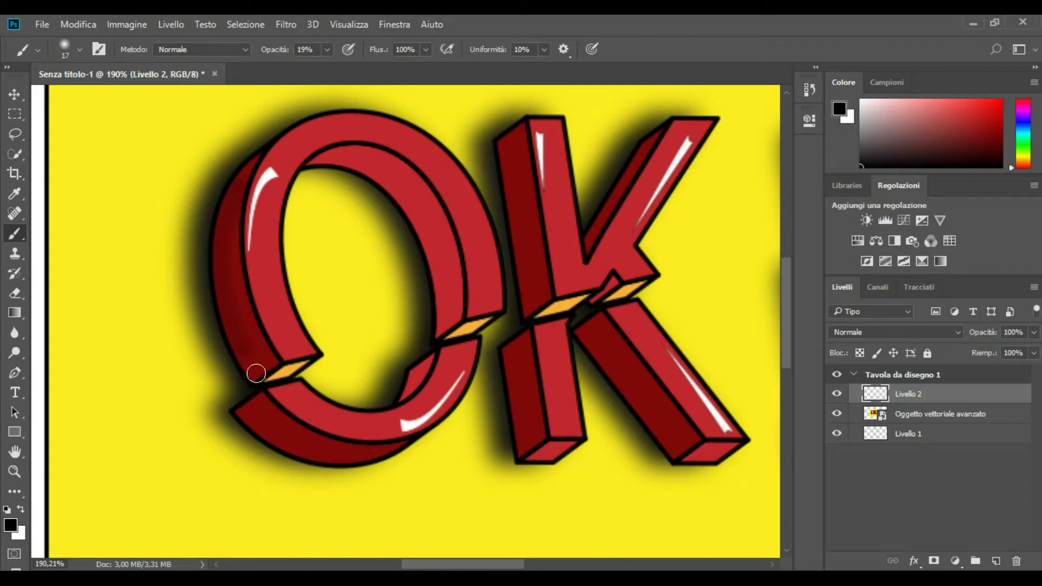
{"action": "mouse_move", "coordinate": [251, 367]}
{"action": "left_mouse_down"}
{"action": "mouse_move", "coordinate": [217, 238]}
{"action": "mouse_move", "coordinate": [244, 175]}
{"action": "left_mouse_up"}
{"action": "scroll", "coordinate": [283, 510], "scroll_direction": "down", "scroll_amount": 2}
{"action": "scroll", "coordinate": [283, 510], "scroll_direction": "down", "scroll_amount": 1}
{"action": "mouse_move", "coordinate": [242, 380]}
{"action": "left_mouse_down"}
{"action": "mouse_move", "coordinate": [295, 418]}
{"action": "mouse_move", "coordinate": [363, 426]}
{"action": "left_mouse_up"}
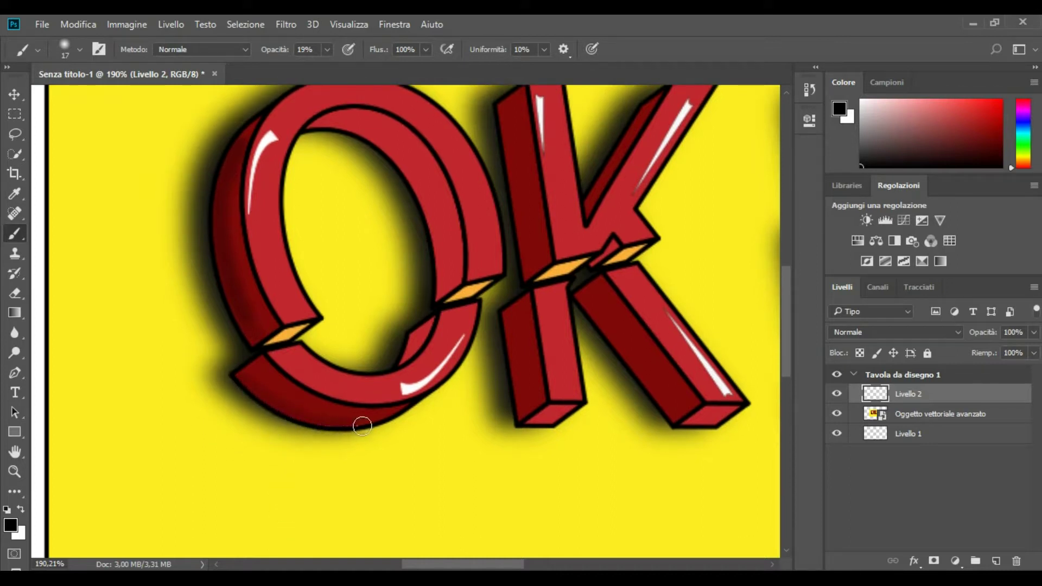
Step: Shade the K's lower stem and lower leg
{"action": "left_click_drag", "start_coordinate": [508, 314], "coordinate": [523, 401]}
{"action": "left_click_drag", "start_coordinate": [651, 386], "coordinate": [583, 296]}
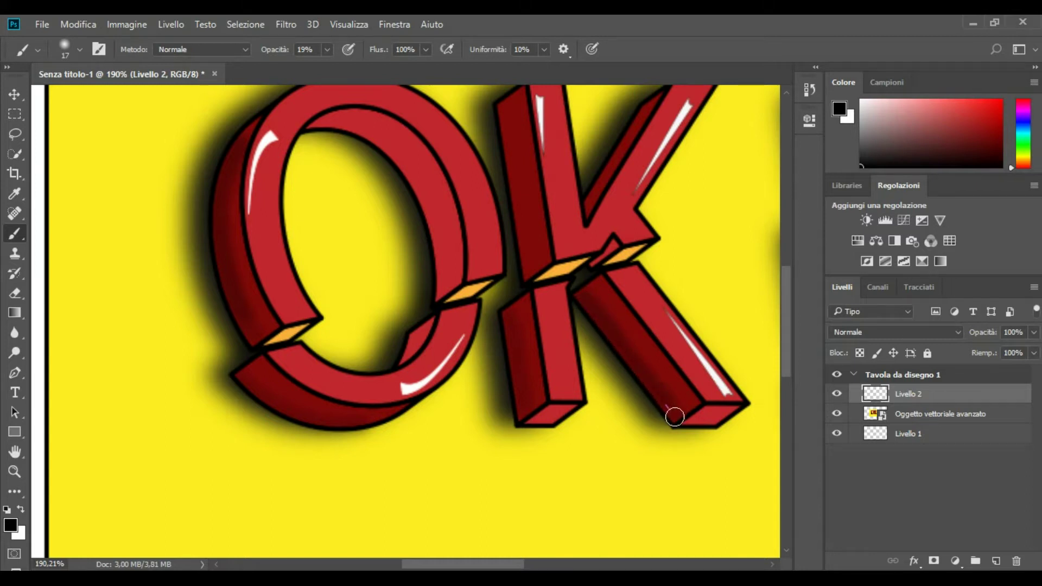
{"action": "scroll", "coordinate": [687, 430], "scroll_direction": "down", "scroll_amount": 2}
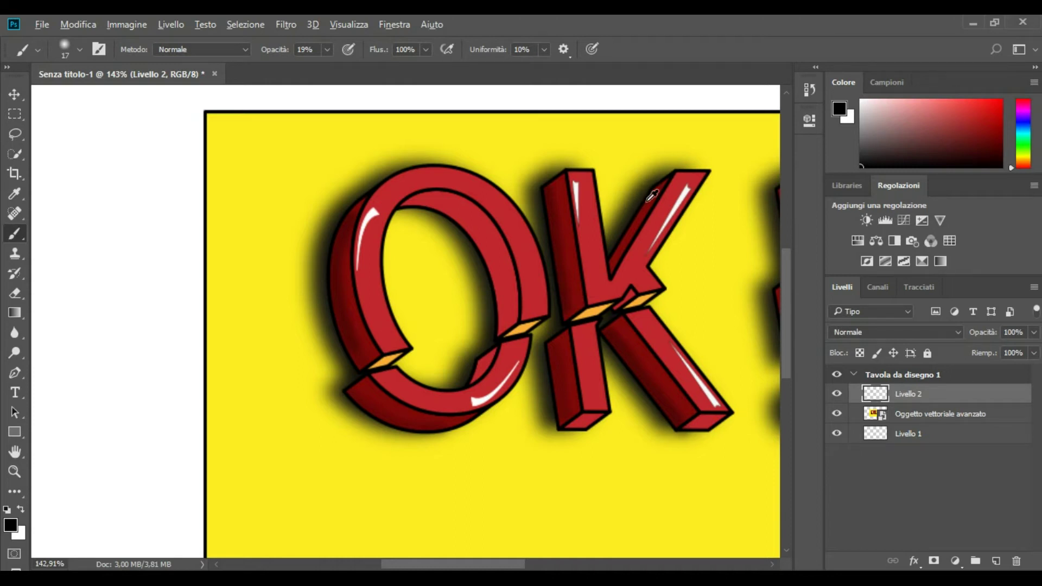
{"action": "scroll", "coordinate": [652, 195], "scroll_direction": "up", "scroll_amount": 2}
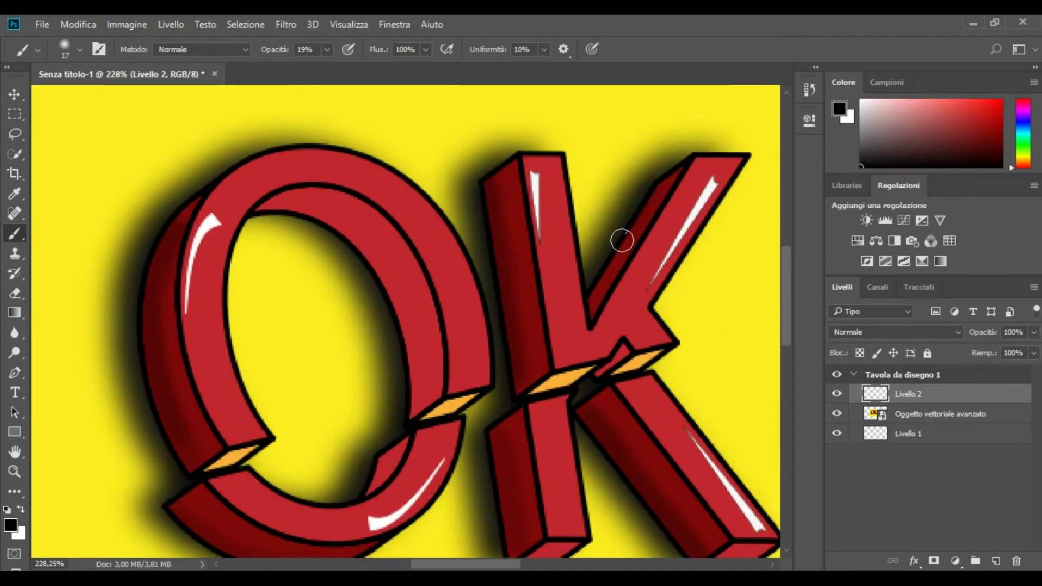
{"action": "scroll", "coordinate": [600, 276], "scroll_direction": "down", "scroll_amount": 1}
{"action": "scroll", "coordinate": [599, 285], "scroll_direction": "down", "scroll_amount": 1}
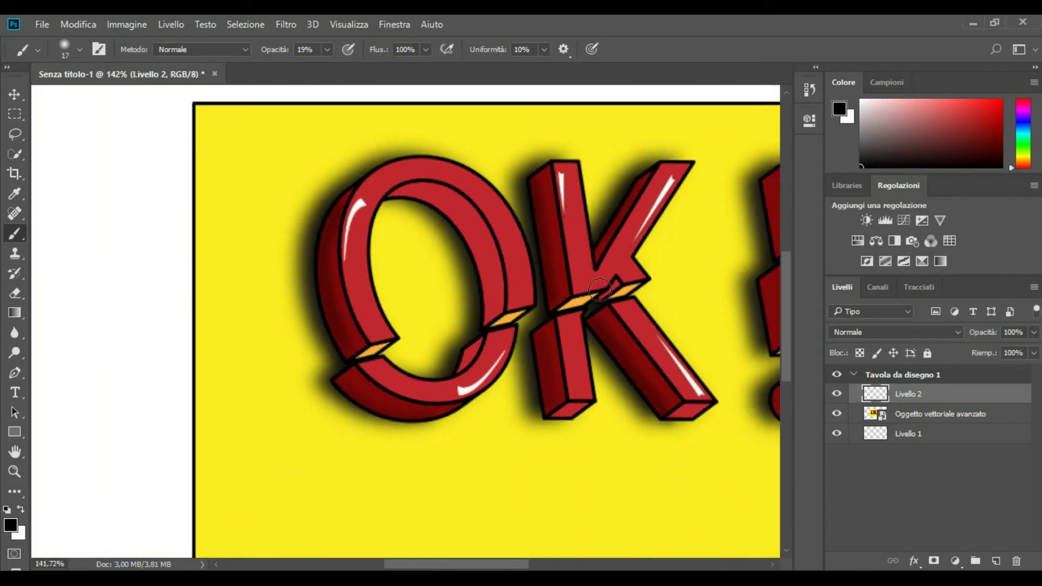
{"action": "scroll", "coordinate": [600, 289], "scroll_direction": "down", "scroll_amount": 2}
{"action": "scroll", "coordinate": [741, 350], "scroll_direction": "up", "scroll_amount": 2}
{"action": "scroll", "coordinate": [735, 344], "scroll_direction": "up", "scroll_amount": 1}
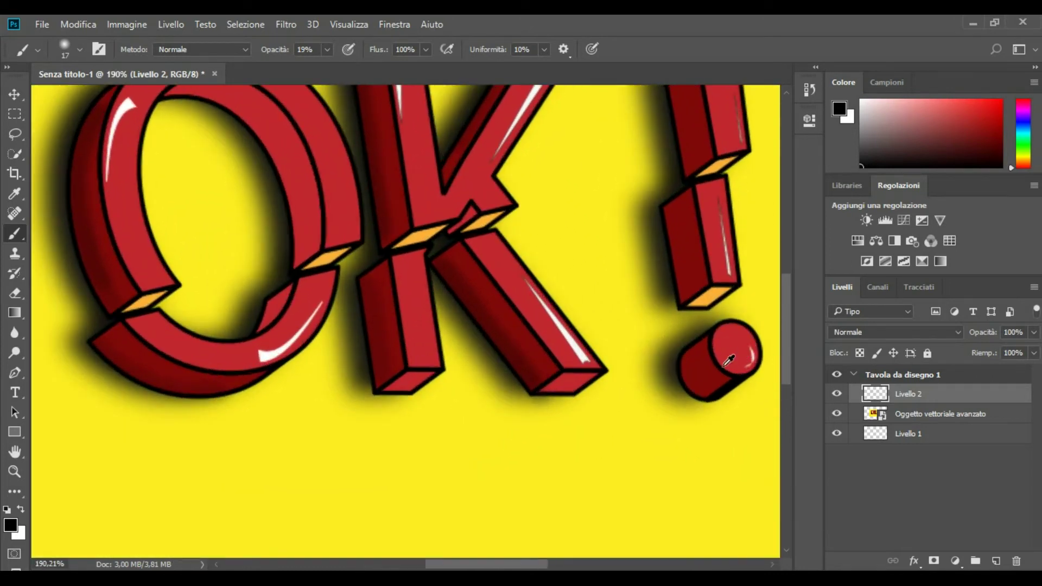
Step: Darken the exclamation mark's dot bottom edge and the left face of its bar
{"action": "left_click_drag", "start_coordinate": [704, 390], "coordinate": [711, 395]}
{"action": "left_click_drag", "start_coordinate": [669, 213], "coordinate": [686, 296]}
{"action": "scroll", "coordinate": [687, 296], "scroll_direction": "up", "scroll_amount": 1}
{"action": "scroll", "coordinate": [684, 265], "scroll_direction": "up", "scroll_amount": 5}
{"action": "scroll", "coordinate": [678, 242], "scroll_direction": "up", "scroll_amount": 1}
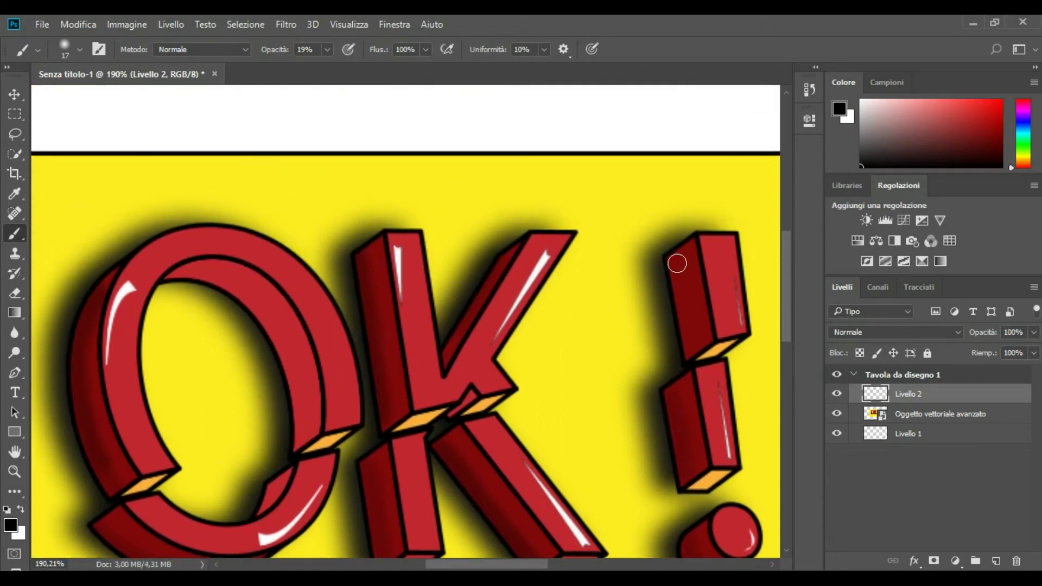
{"action": "left_click_drag", "start_coordinate": [676, 294], "coordinate": [675, 259]}
{"action": "scroll", "coordinate": [675, 259], "scroll_direction": "down", "scroll_amount": 3}
{"action": "scroll", "coordinate": [703, 280], "scroll_direction": "down", "scroll_amount": 1}
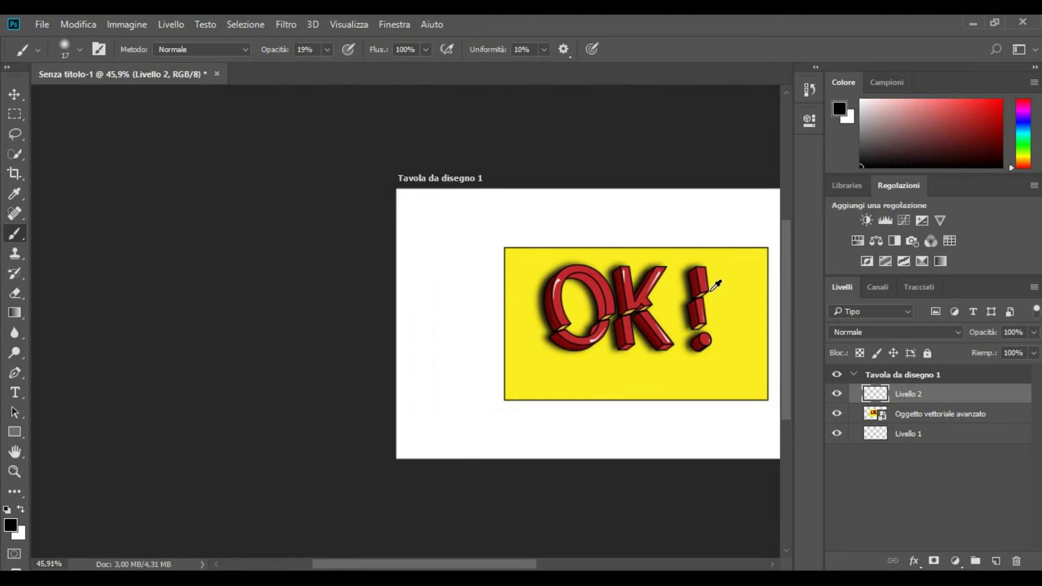
{"action": "scroll", "coordinate": [681, 505], "scroll_direction": "up", "scroll_amount": 2}
{"action": "scroll", "coordinate": [541, 560], "scroll_direction": "right", "scroll_amount": 3}
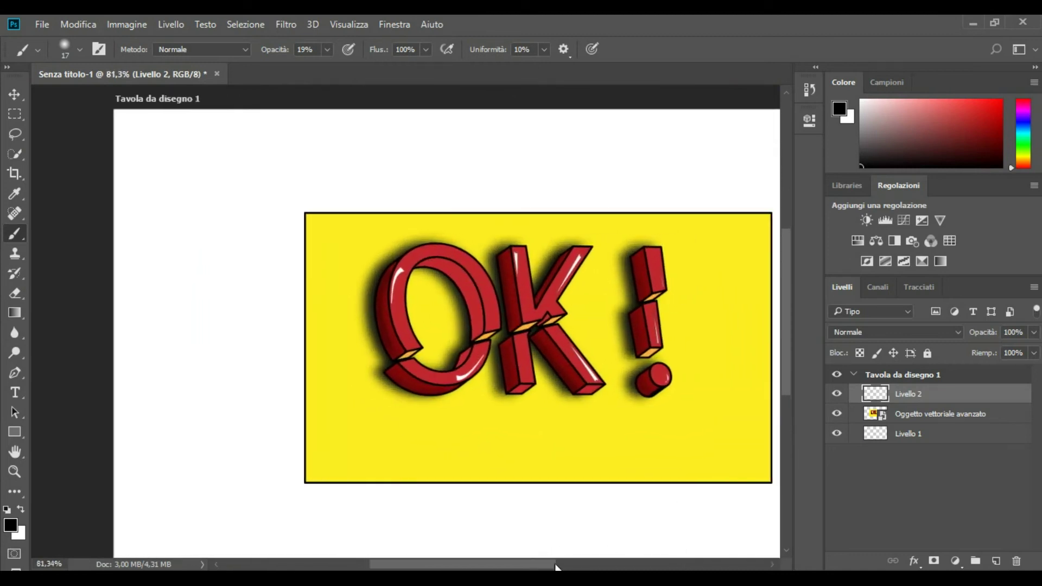
{"action": "scroll", "coordinate": [407, 413], "scroll_direction": "up", "scroll_amount": 1}
{"action": "scroll", "coordinate": [700, 433], "scroll_direction": "up", "scroll_amount": 1}
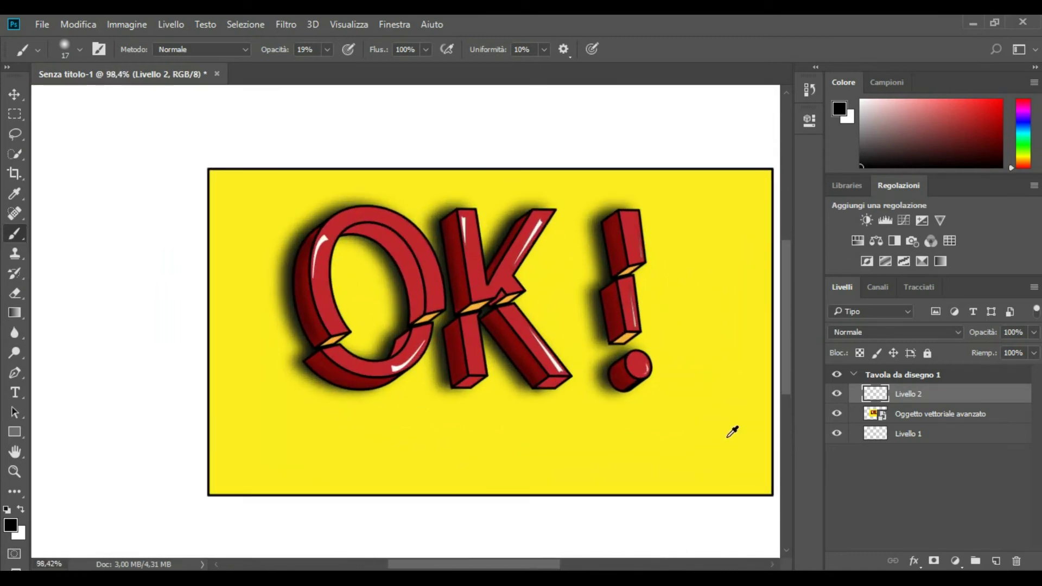
{"action": "scroll", "coordinate": [727, 428], "scroll_direction": "up", "scroll_amount": 1}
{"action": "scroll", "coordinate": [727, 428], "scroll_direction": "up", "scroll_amount": 1}
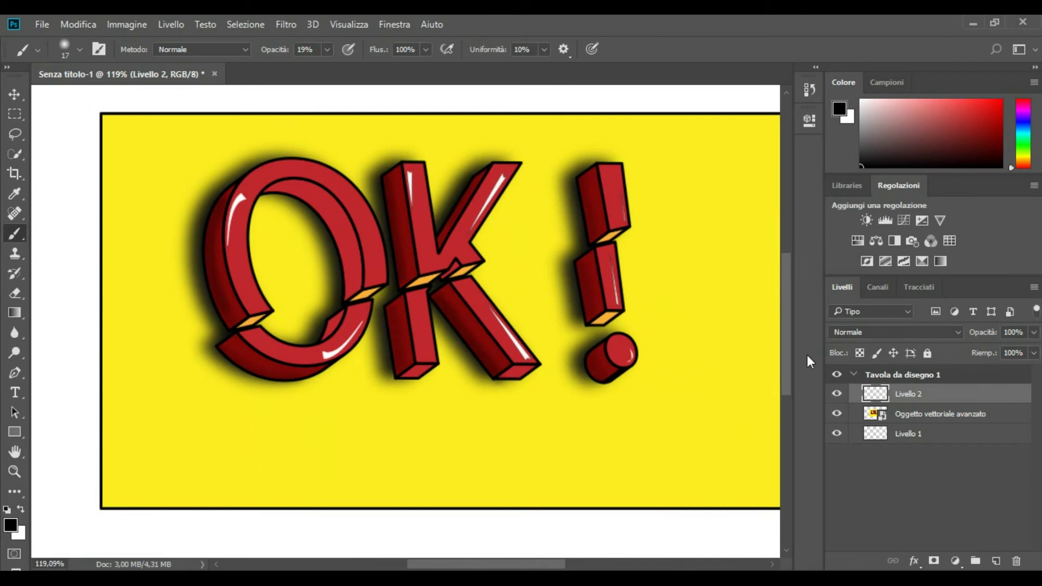
{"action": "left_click", "coordinate": [837, 394]}
{"action": "left_click", "coordinate": [837, 394]}
{"action": "left_click", "coordinate": [837, 394]}
{"action": "scroll", "coordinate": [716, 310], "scroll_direction": "down", "scroll_amount": 1}
{"action": "scroll", "coordinate": [719, 313], "scroll_direction": "down", "scroll_amount": 1}
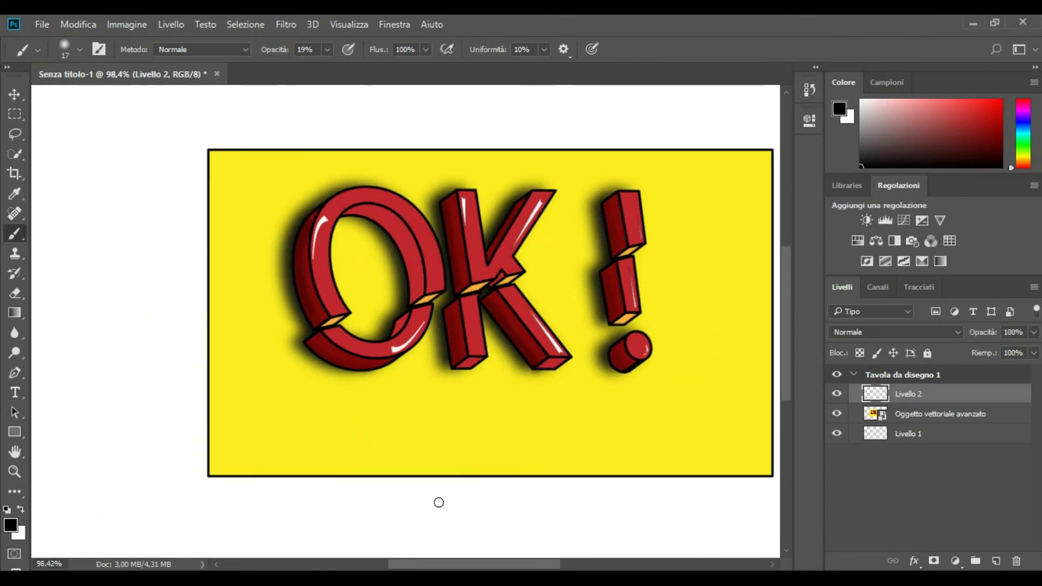
{"action": "left_click_drag", "start_coordinate": [474, 568], "coordinate": [485, 568]}
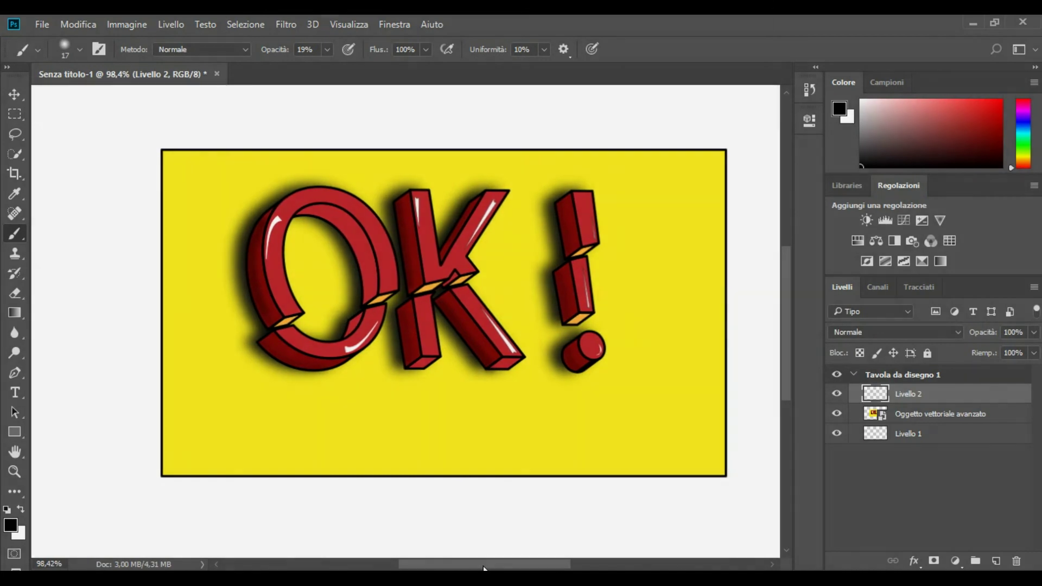